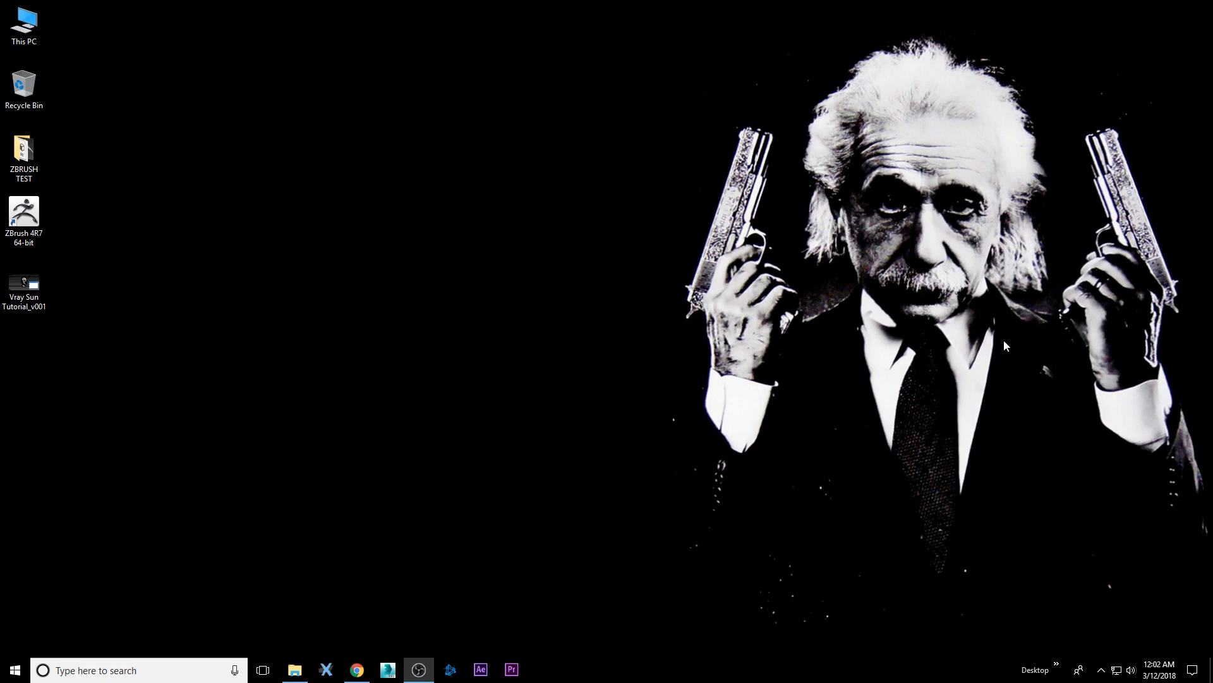
Launch 3ds Max and open the scene file ZtoM_v001.max.
drag(649, 29, 968, 365)
click(388, 669)
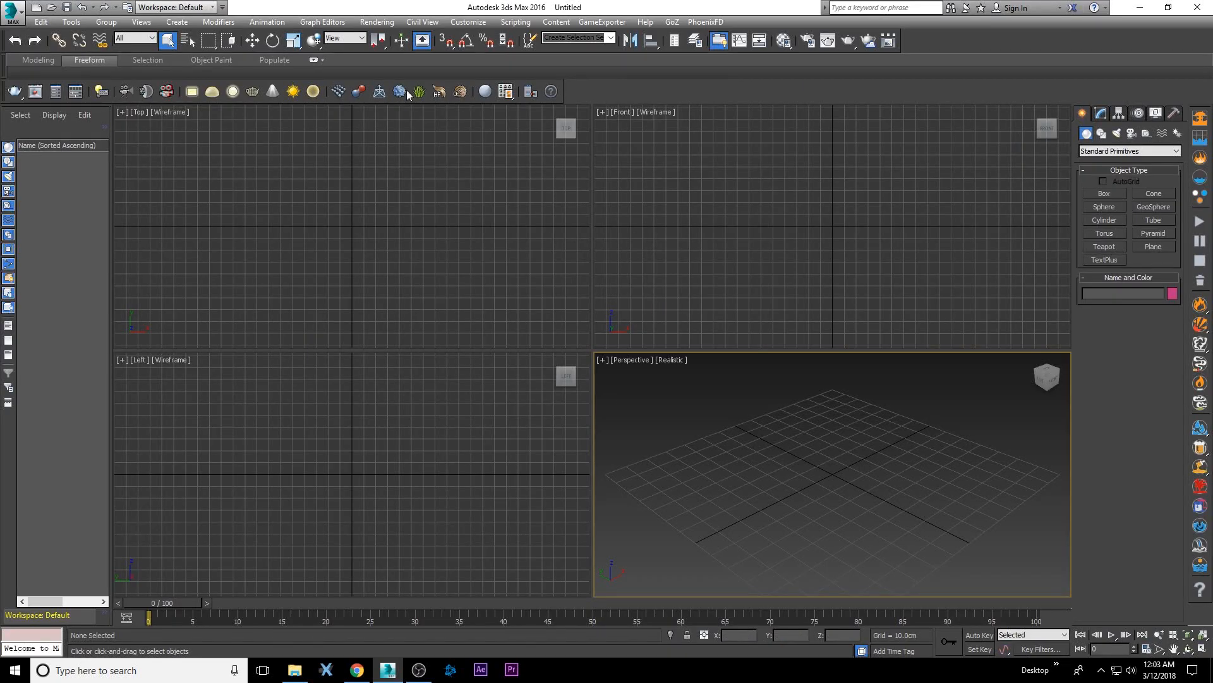
click(11, 11)
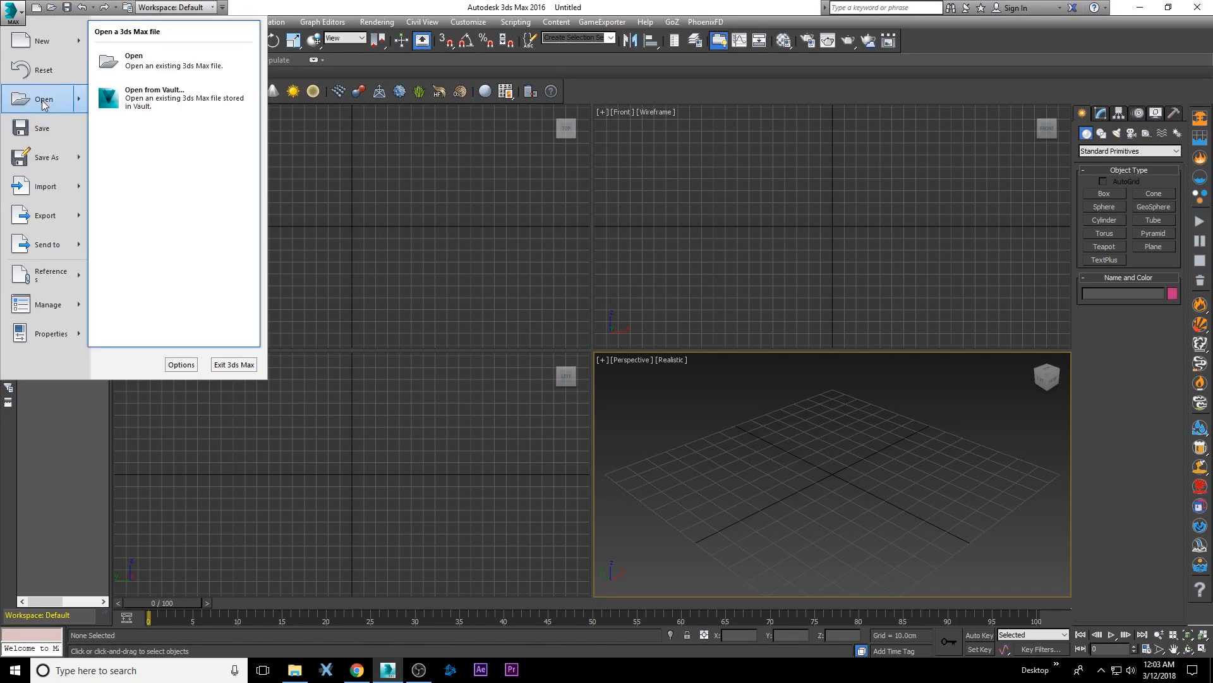
click(114, 74)
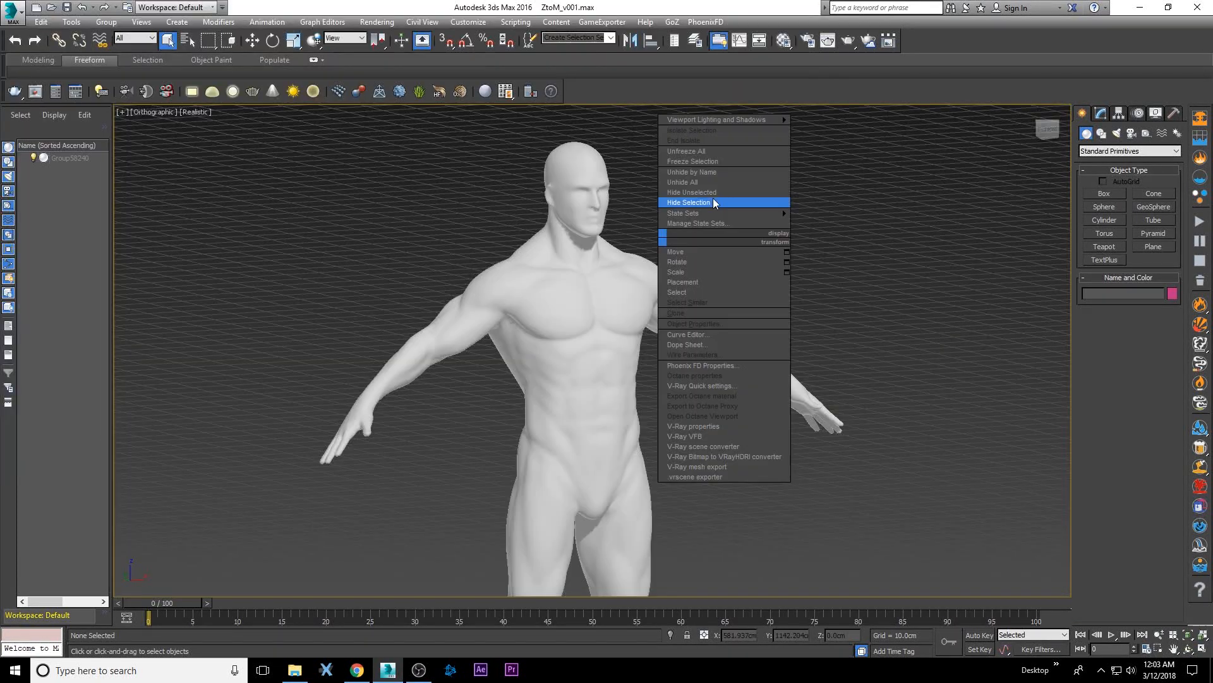
Unfreeze the human figure, select it, and switch the viewport to a Perspective view.
right_click(703, 404)
click(728, 418)
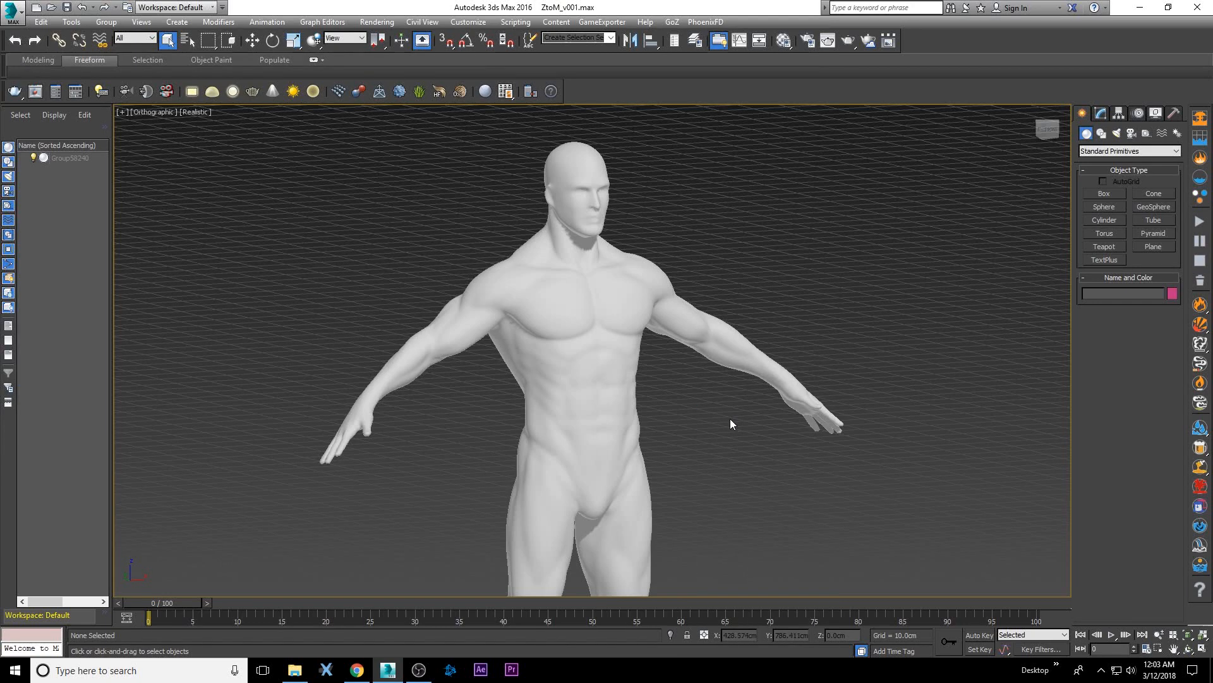
right_click(638, 404)
click(727, 319)
click(752, 359)
key(p)
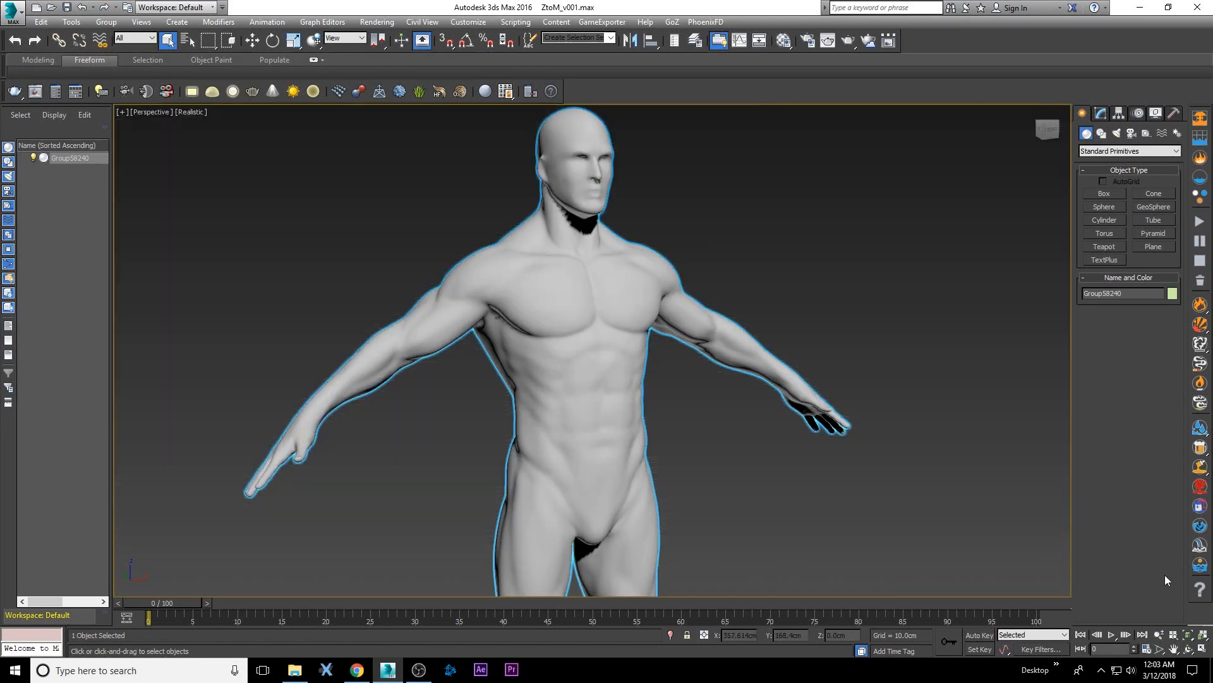
Examine the whole human figure from head to feet in the Perspective view.
click(1188, 635)
click(1189, 649)
drag(603, 402, 676, 397)
right_click(677, 397)
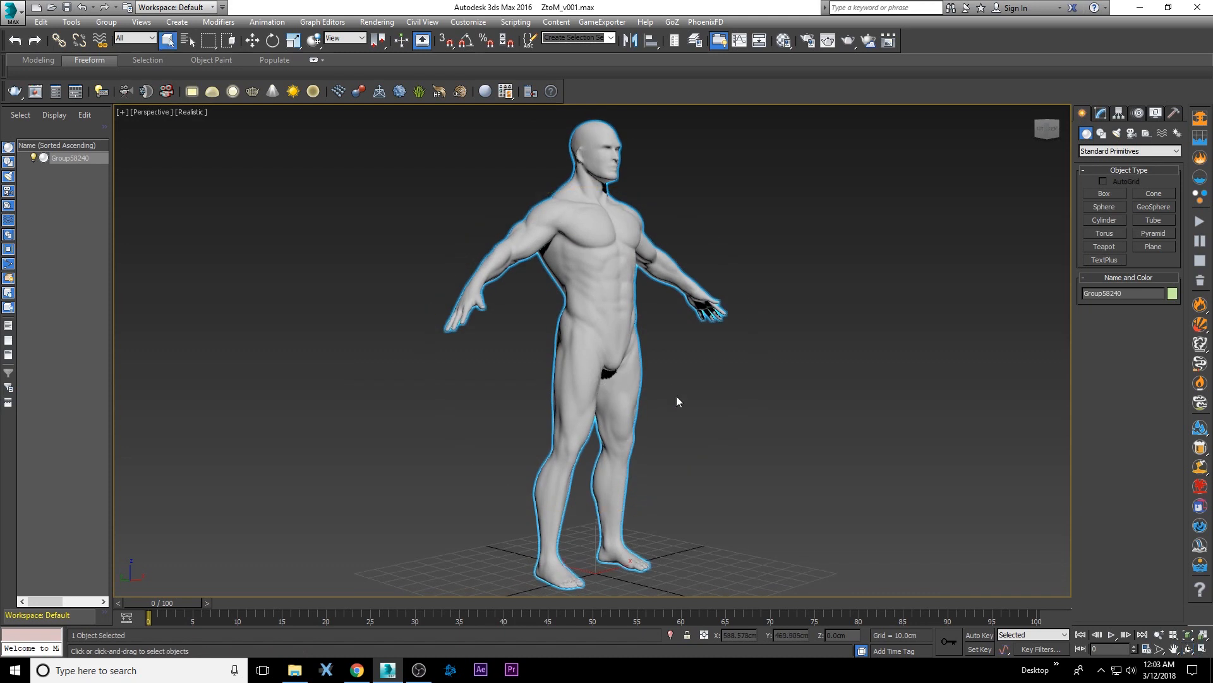
click(677, 397)
click(481, 210)
click(757, 293)
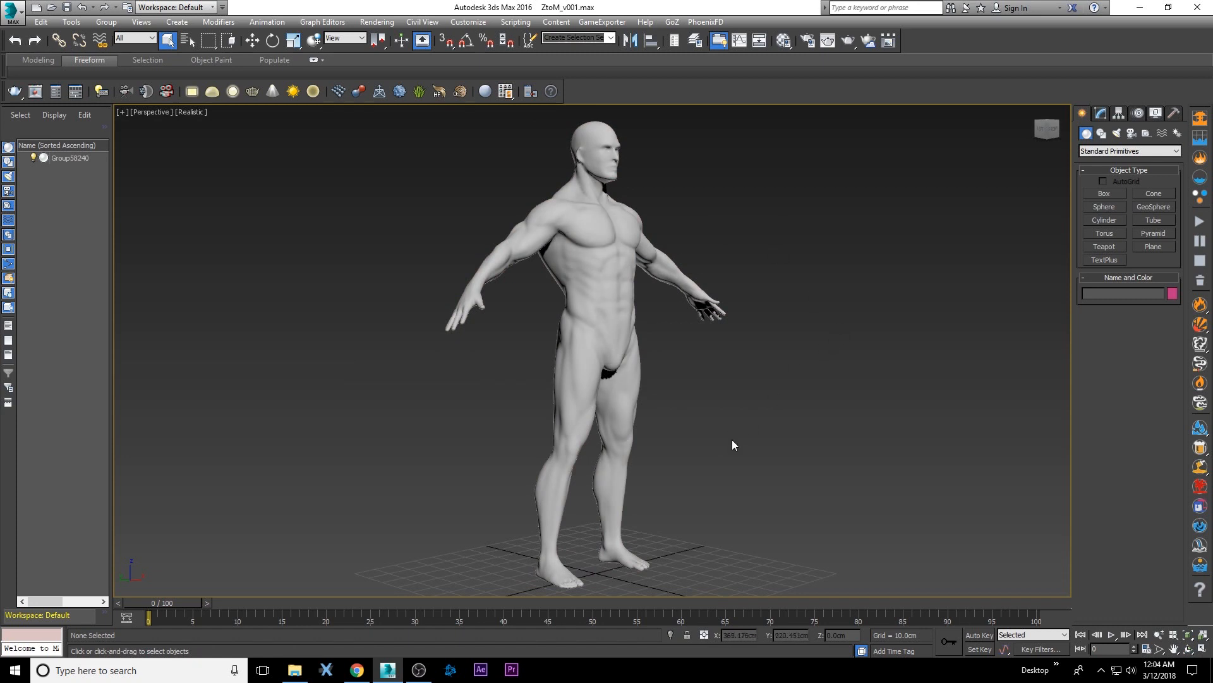
click(615, 162)
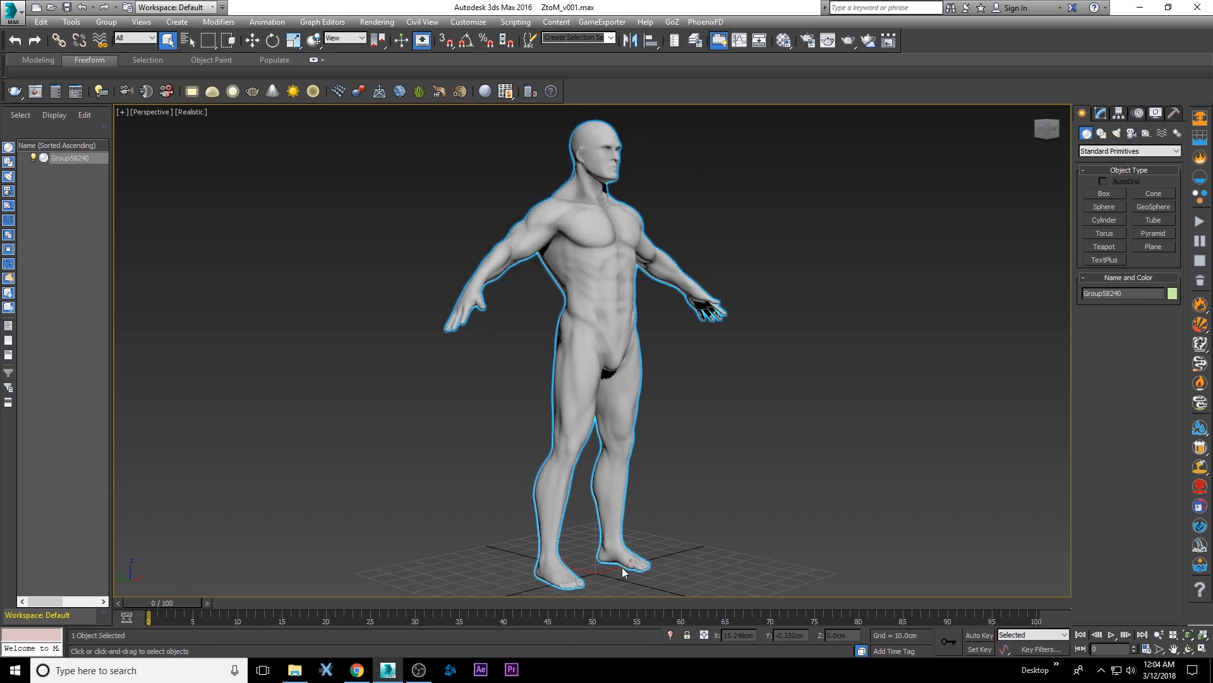
click(741, 177)
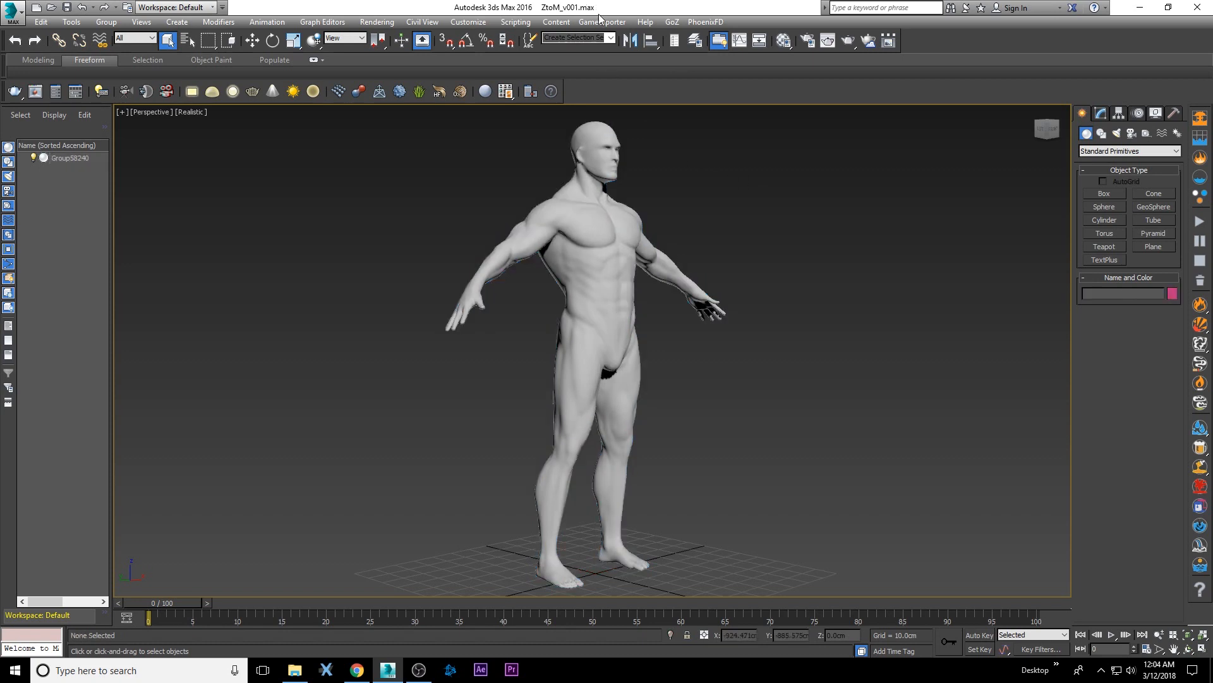
Check the scene's display units in Units Setup and its scale in System Unit Setup.
click(466, 22)
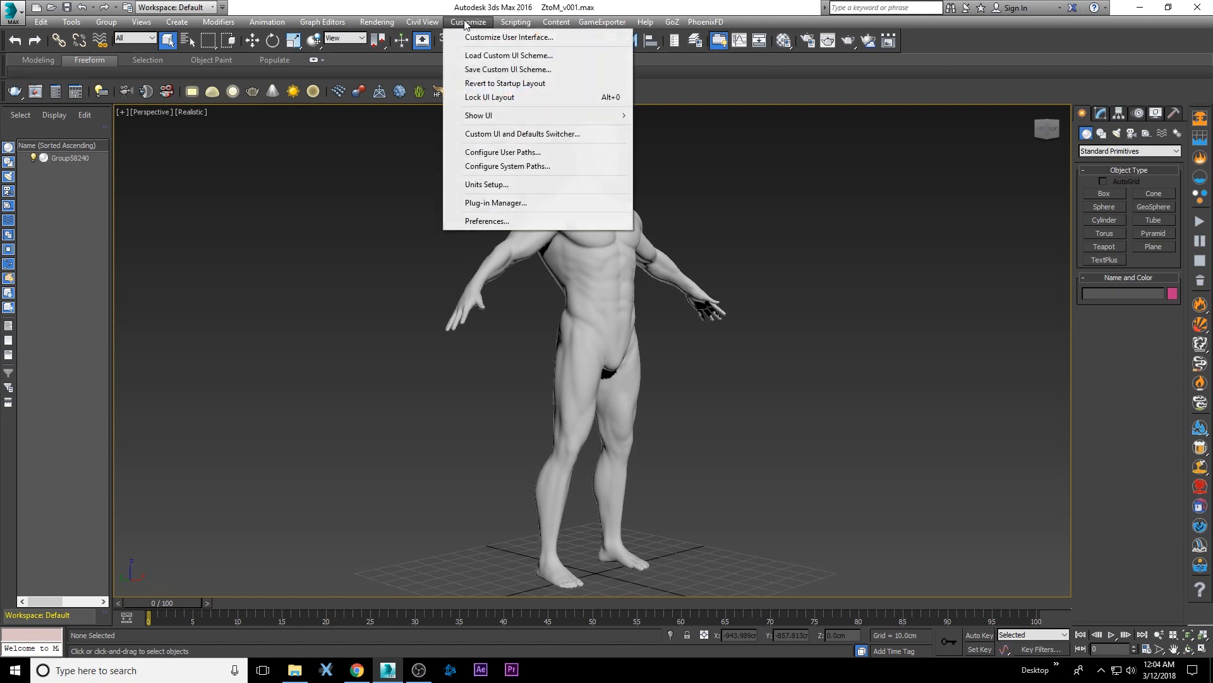
click(486, 184)
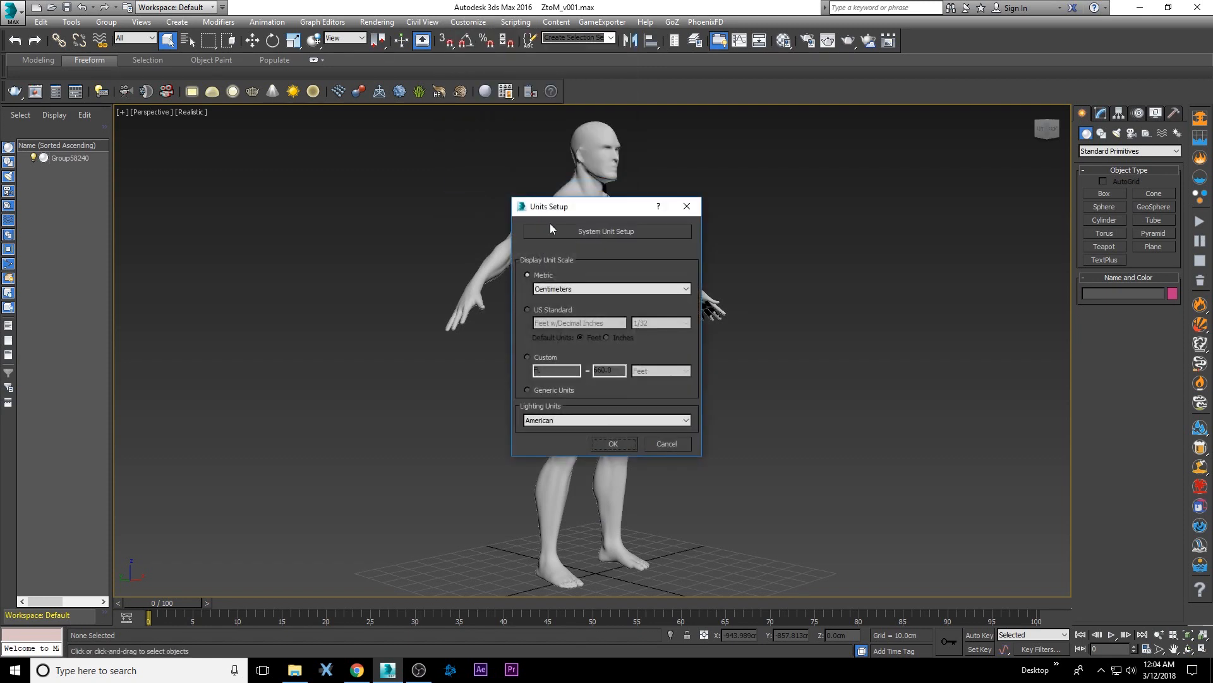
drag(595, 212, 603, 209)
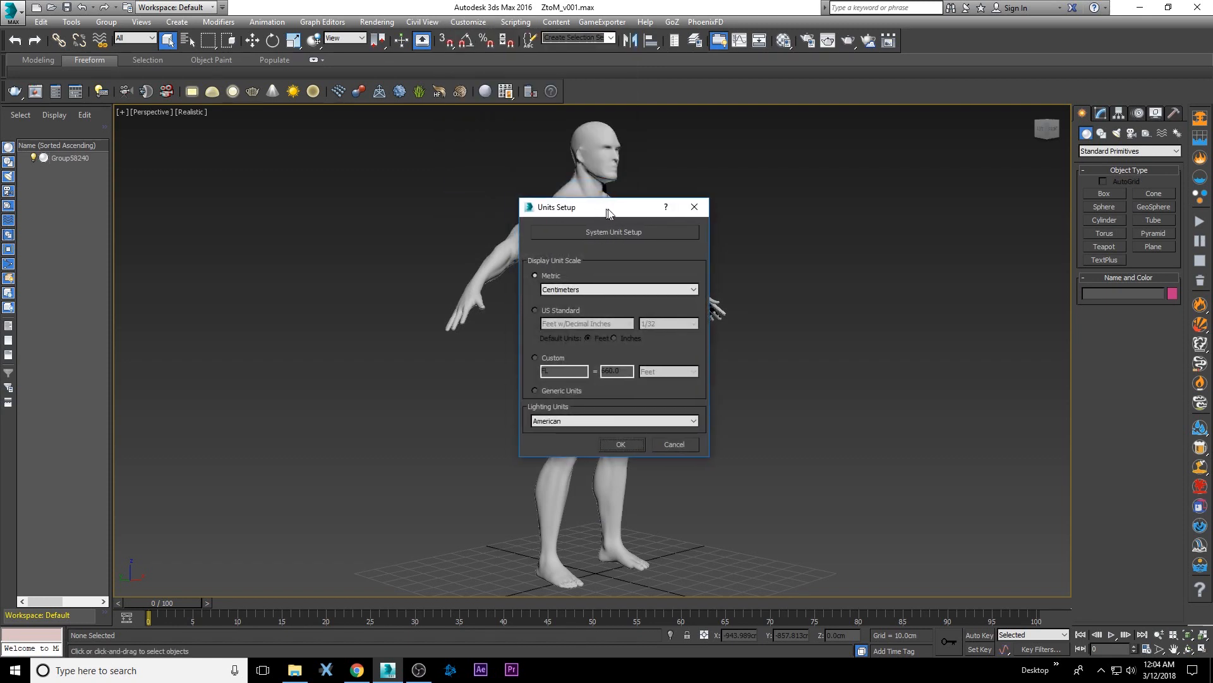
click(694, 206)
click(480, 24)
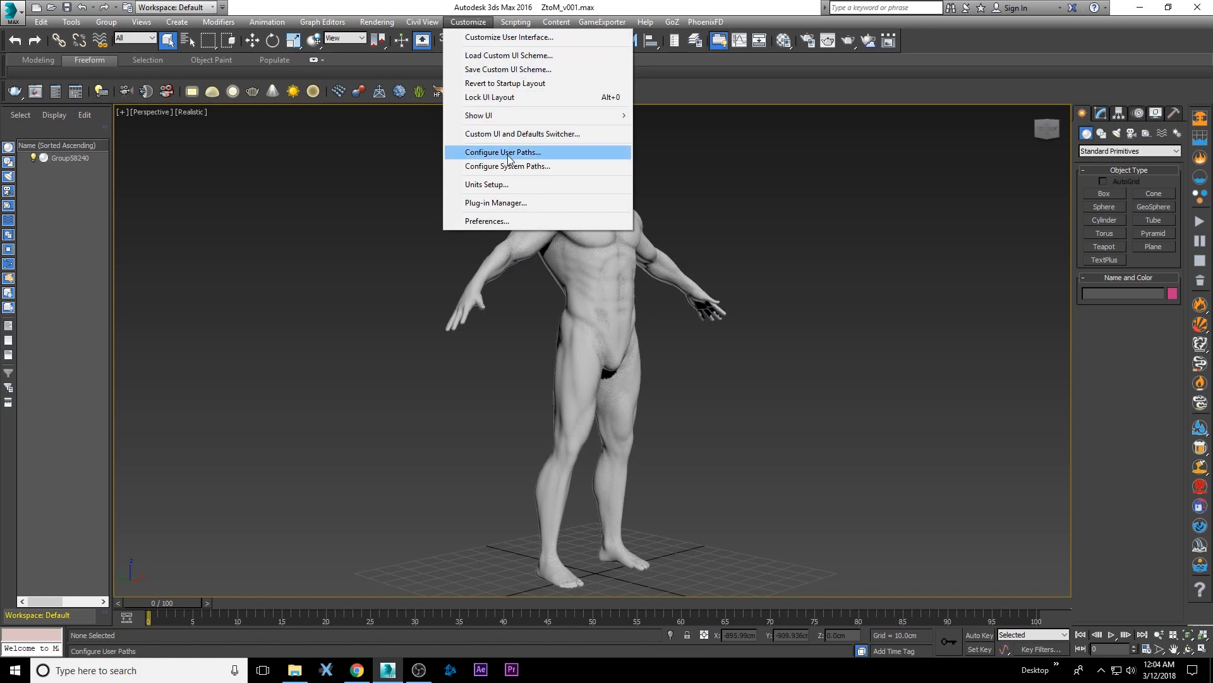
click(488, 184)
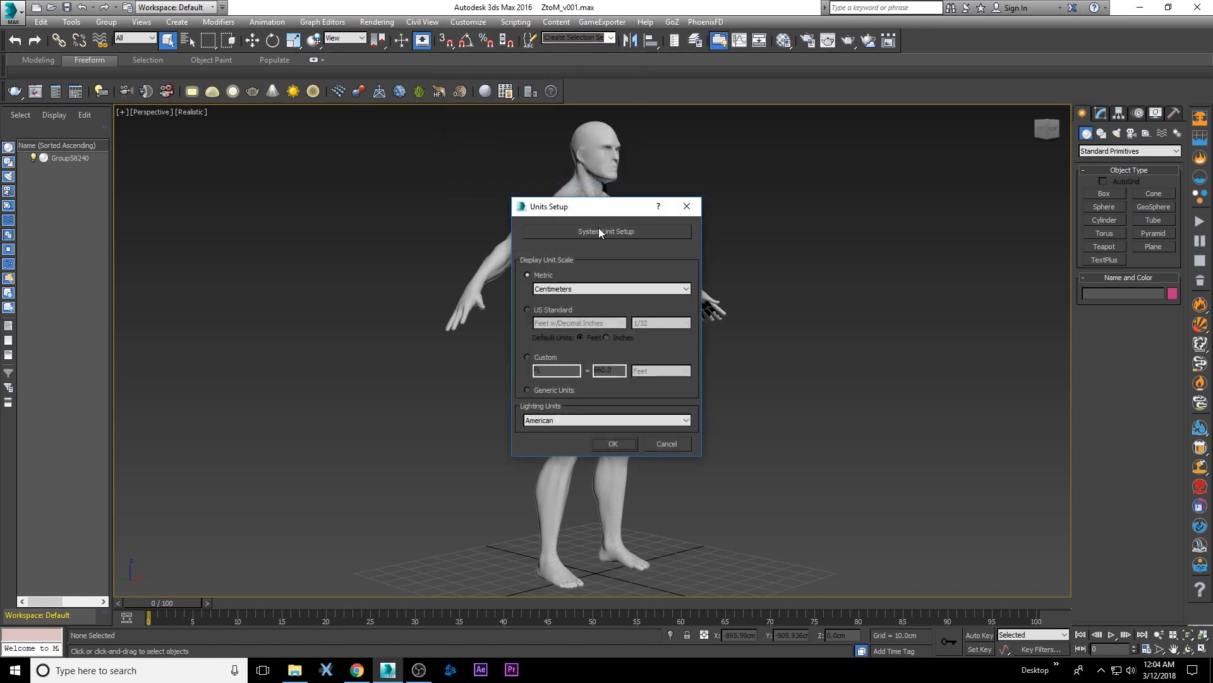
click(618, 233)
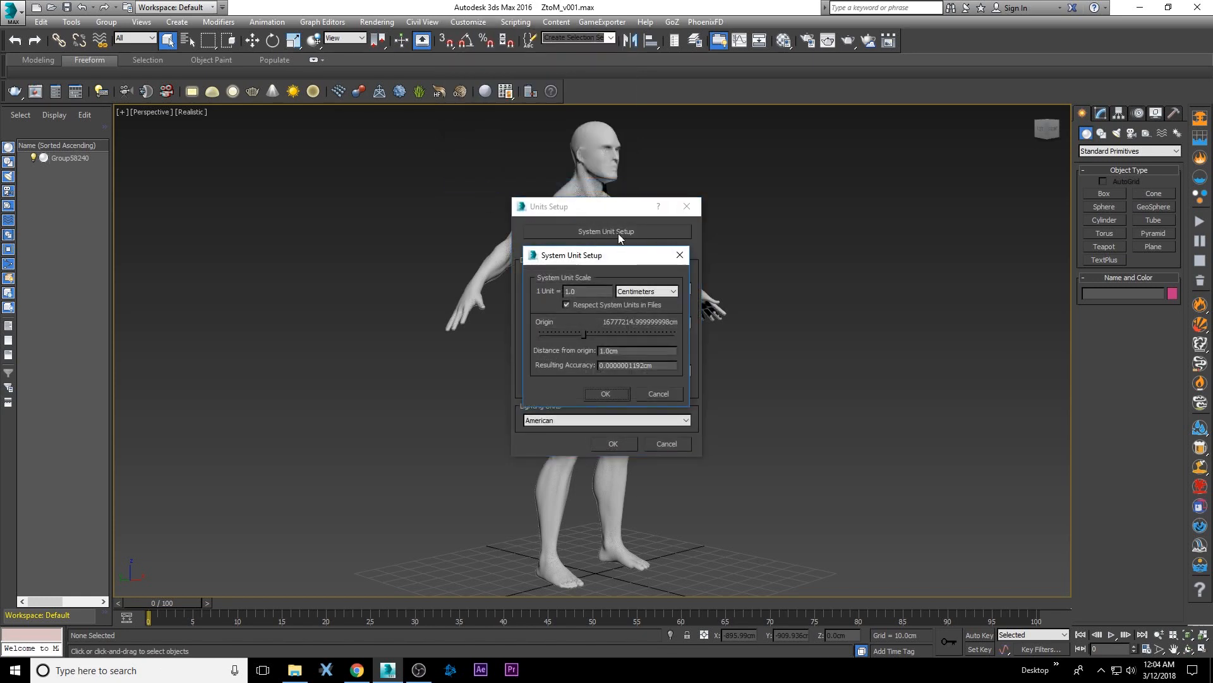
drag(613, 260, 427, 213)
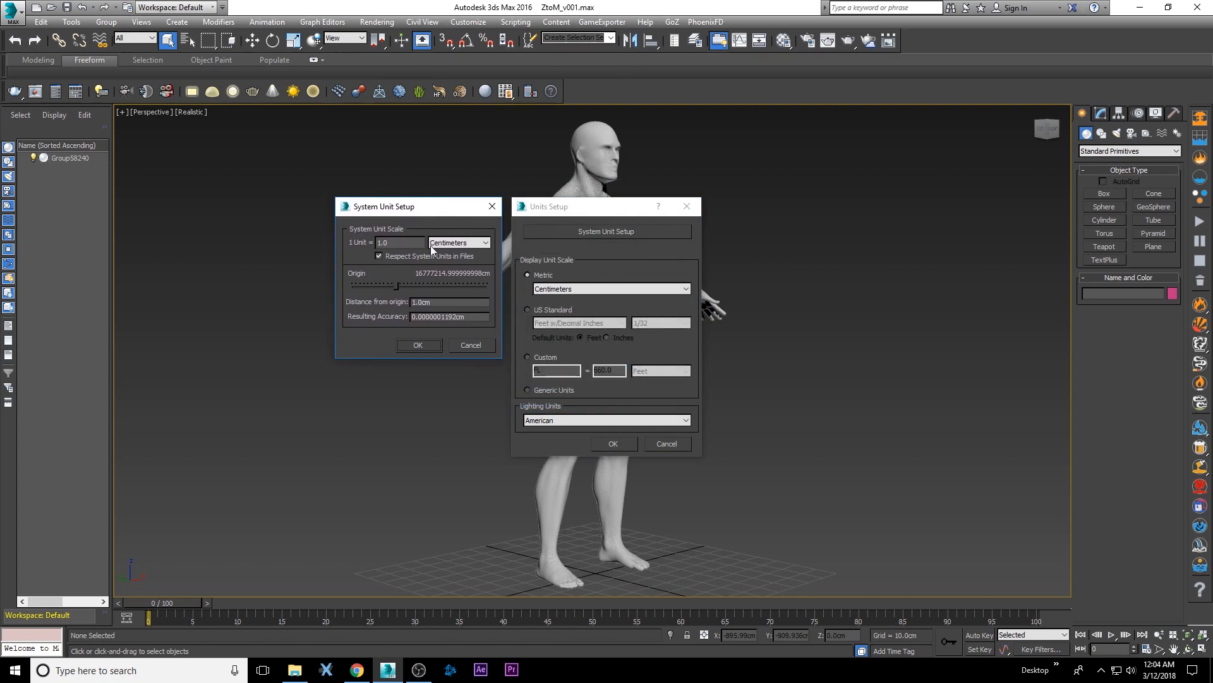
click(491, 209)
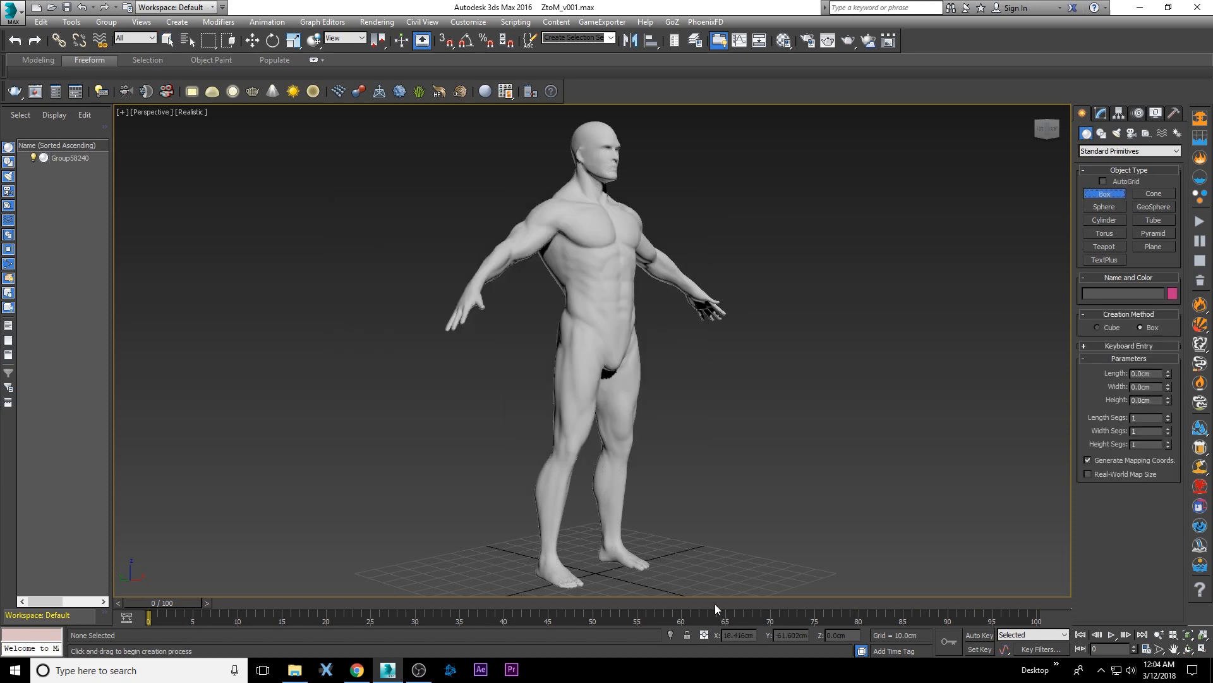
Draw a box about 18.7 × 18.7 cm and 182.7 cm high beside the figure to gauge its height.
mouse_move(682, 573)
mouse_down()
mouse_move(642, 590)
mouse_move(619, 577)
mouse_up()
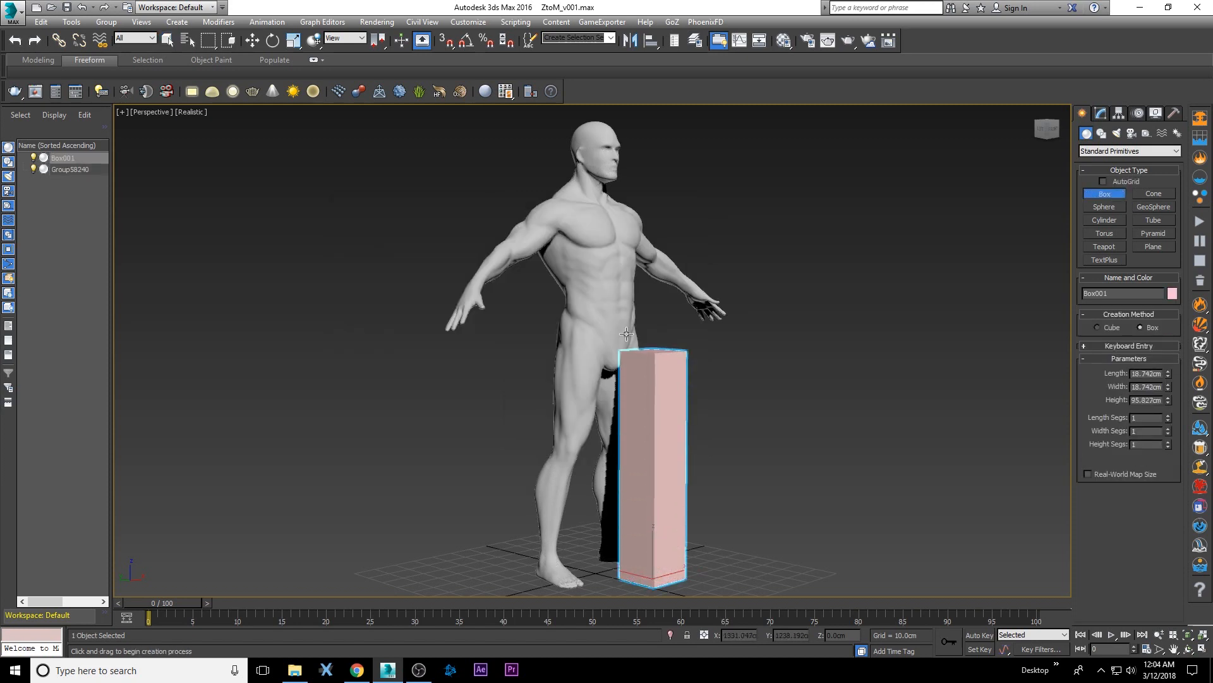
click(617, 126)
right_click(617, 126)
click(1101, 114)
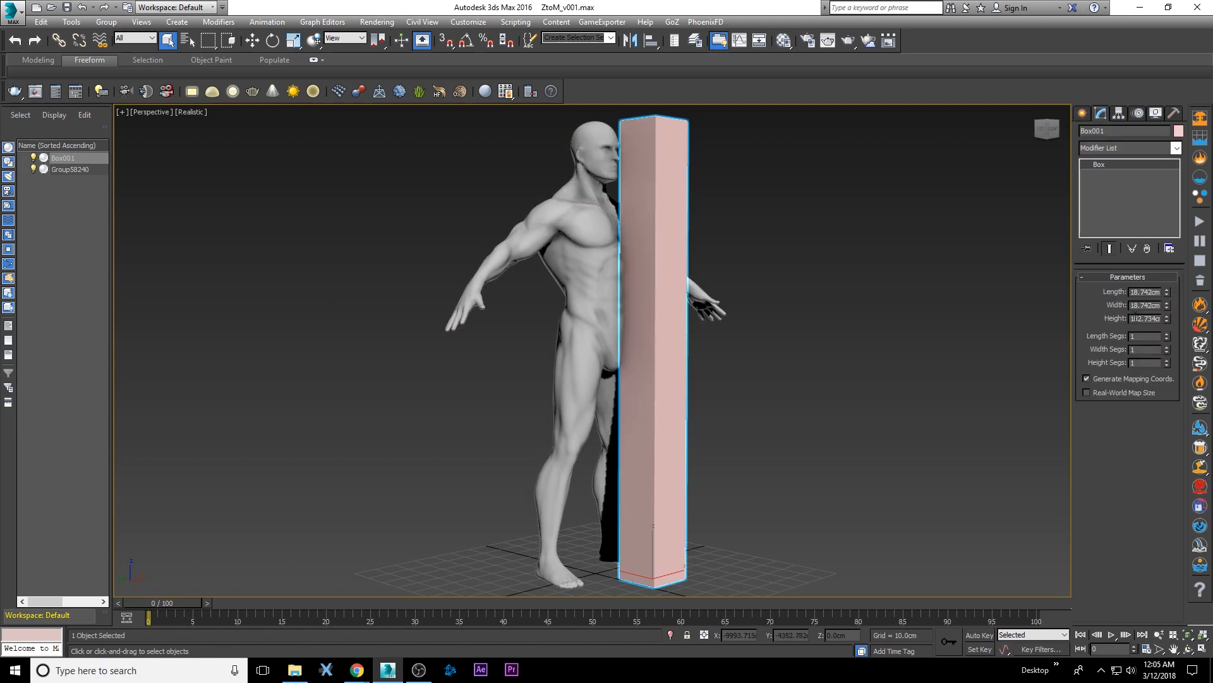
double_click(1132, 318)
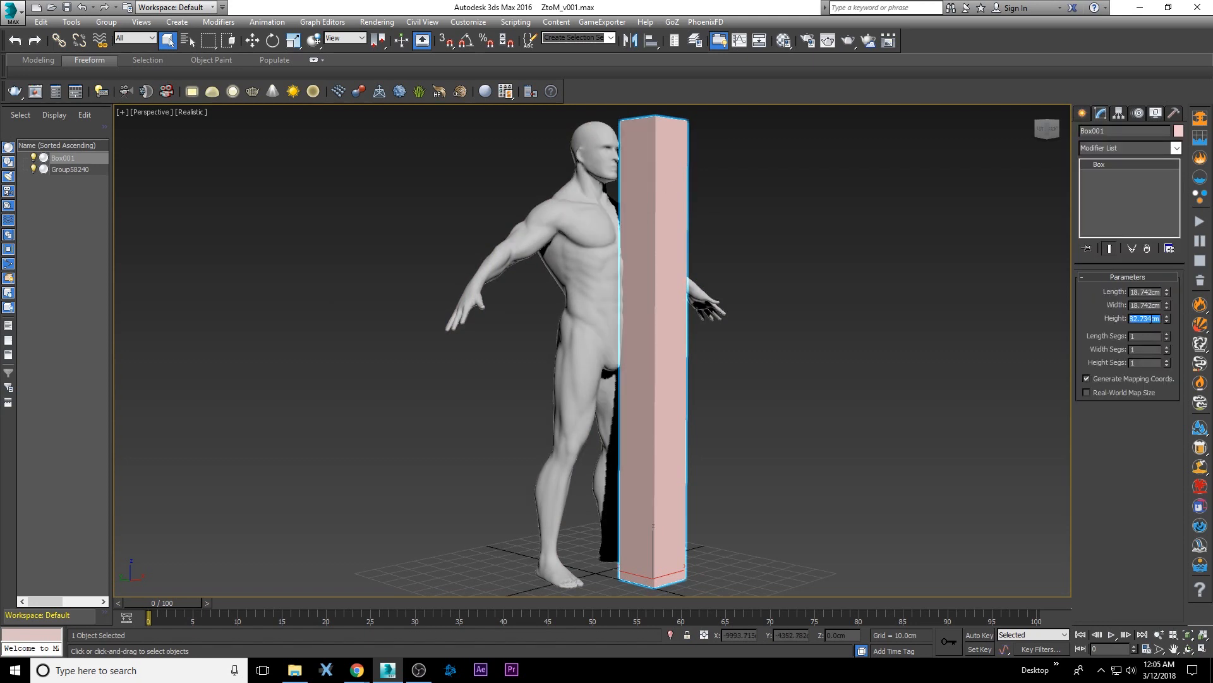
Switch to the browser and read the conversion of 6 ft to centimeters to compare with the box height.
key(alt+Tab)
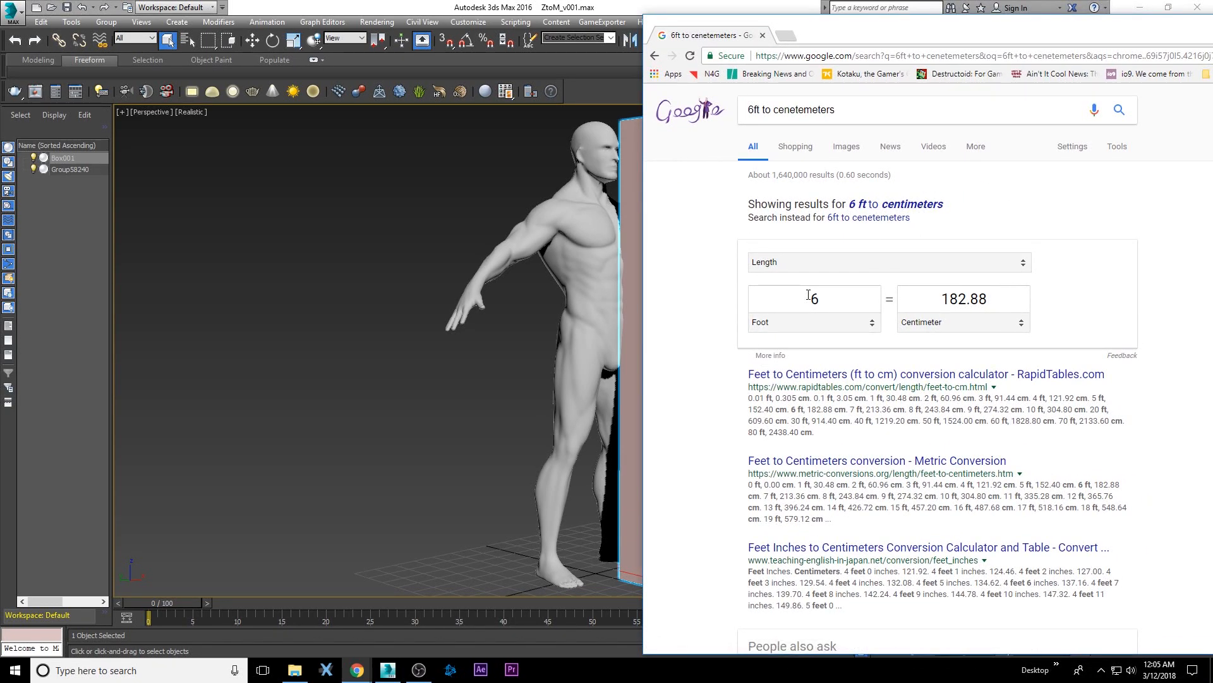
drag(941, 301, 997, 306)
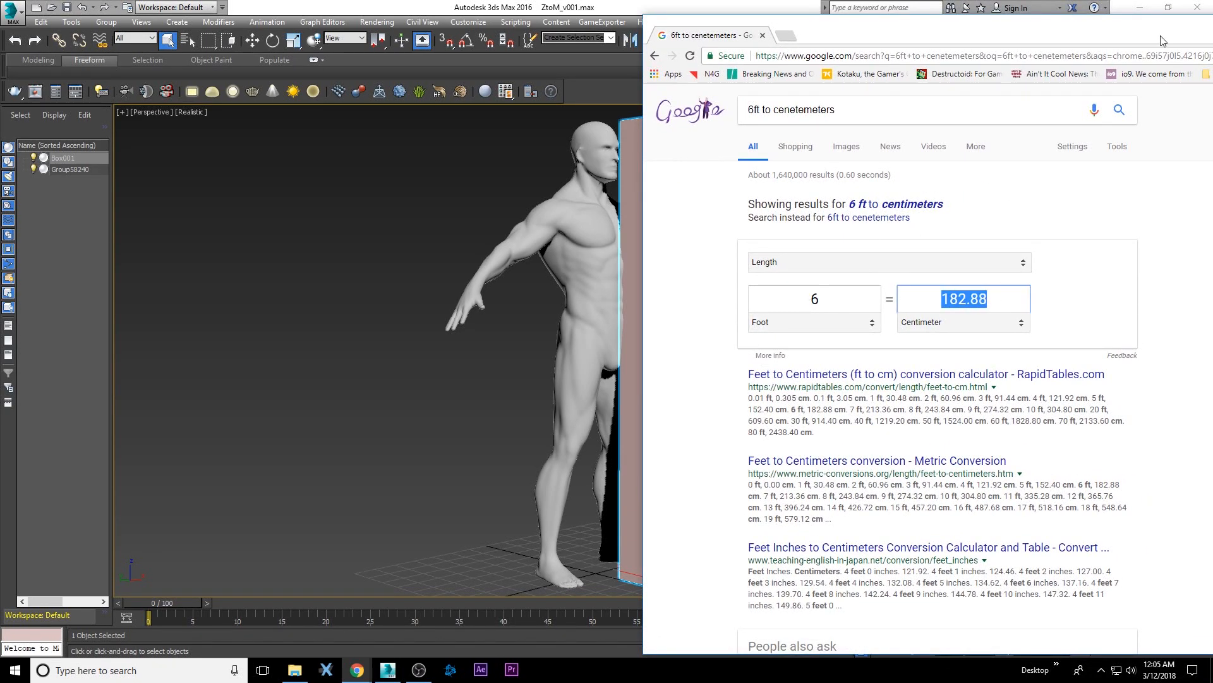
drag(1112, 31, 1212, 51)
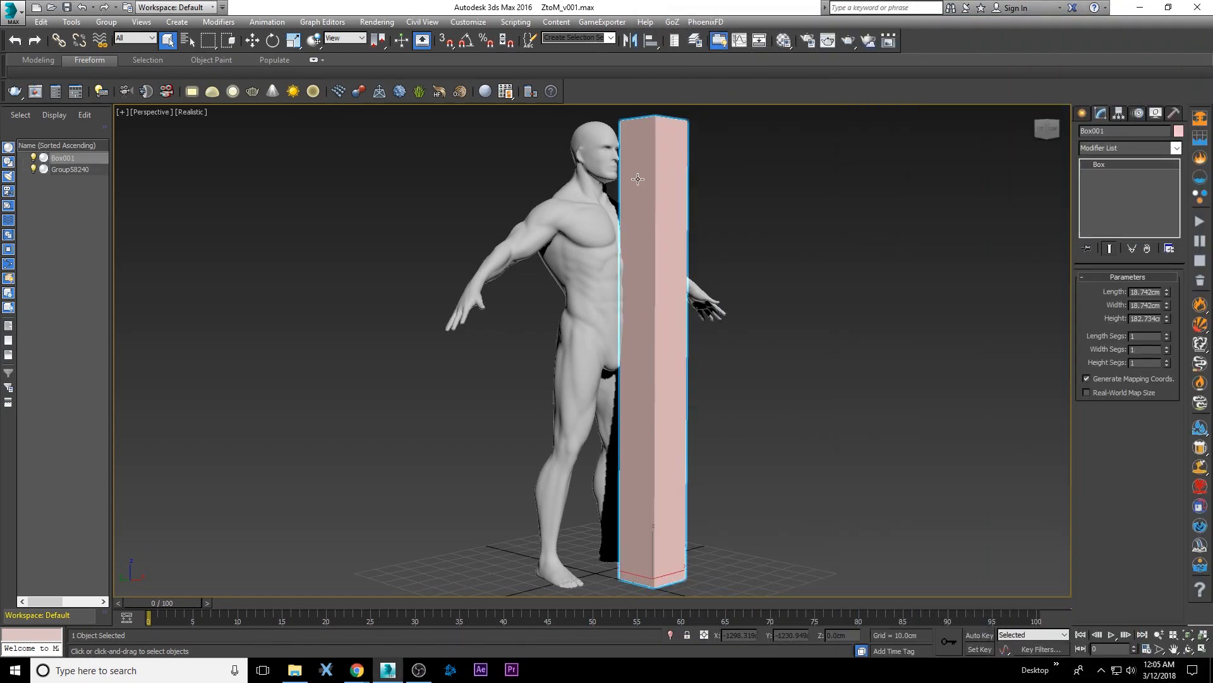
Delete the reference box and check the figure's position with the Move tool.
key(Delete)
click(595, 301)
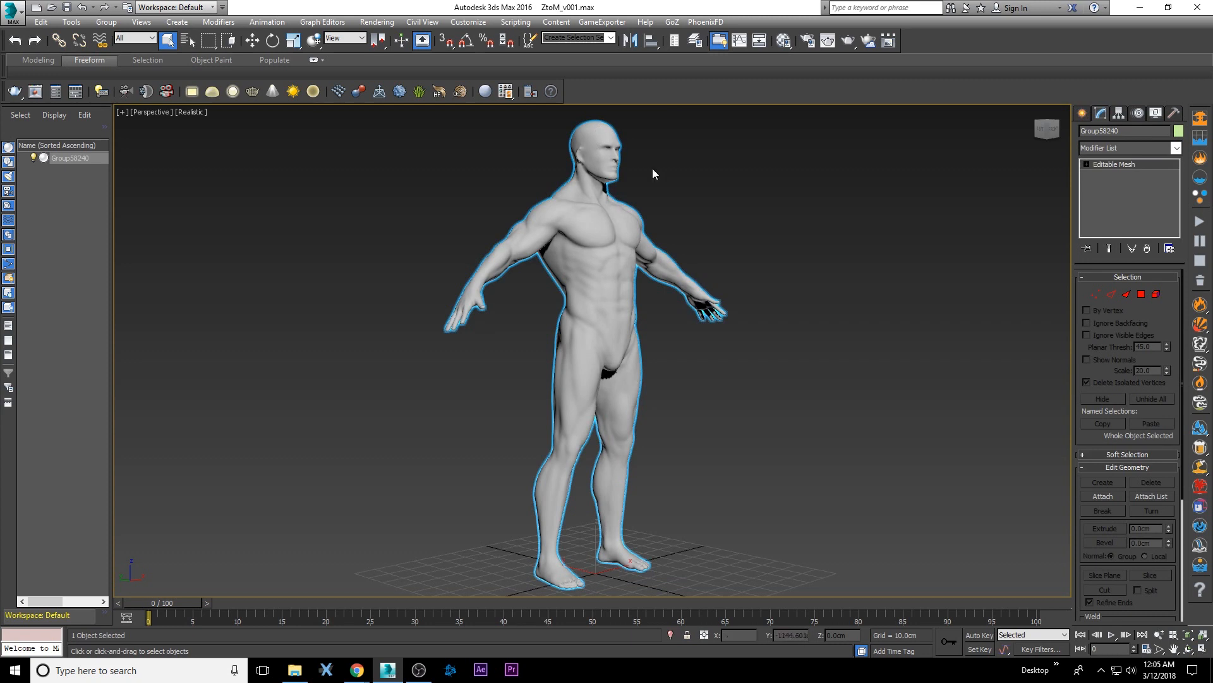
right_click(669, 187)
click(685, 201)
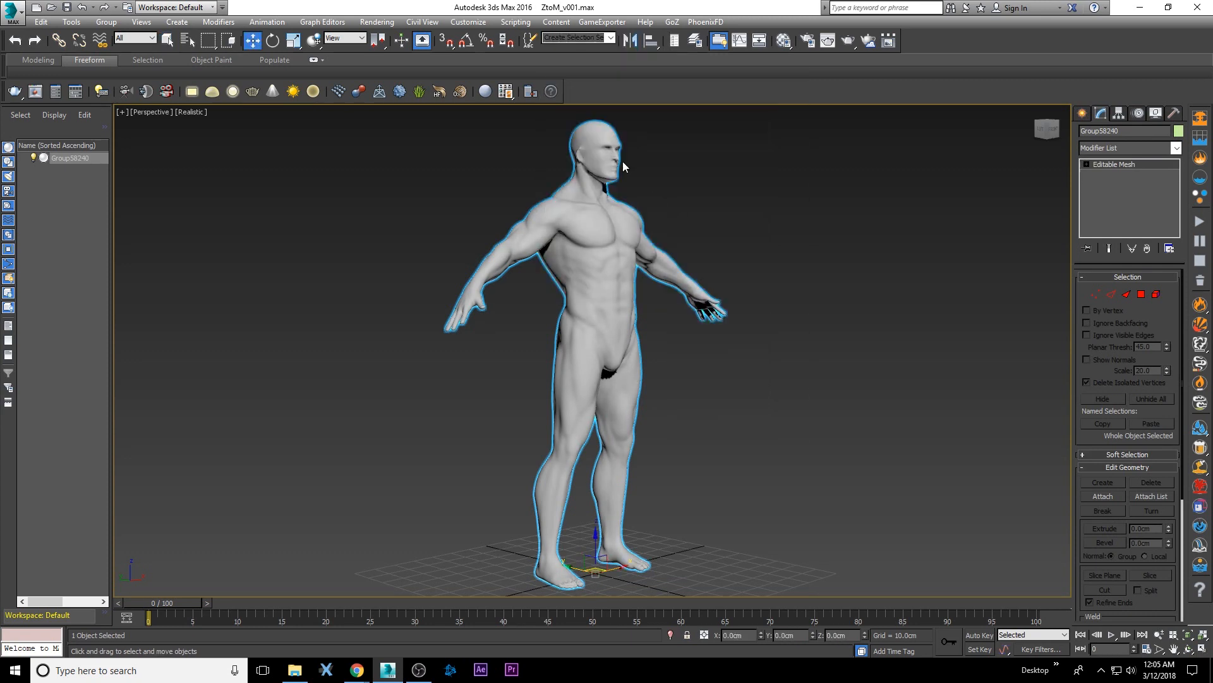
click(642, 177)
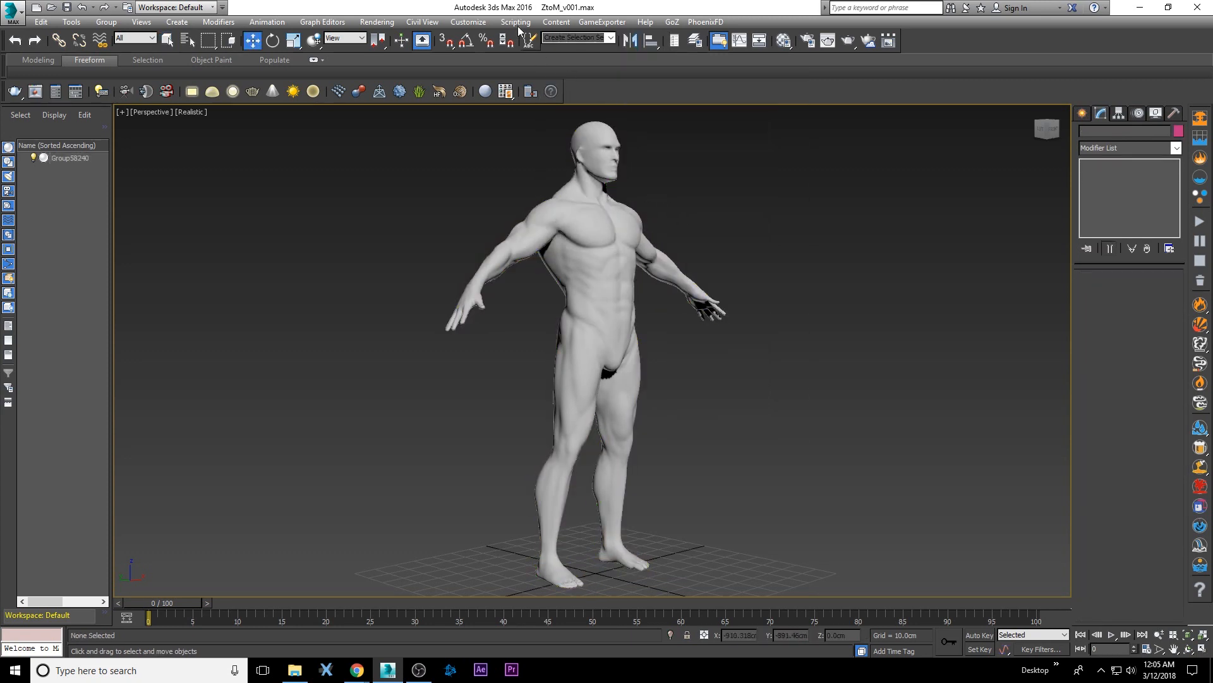
click(602, 233)
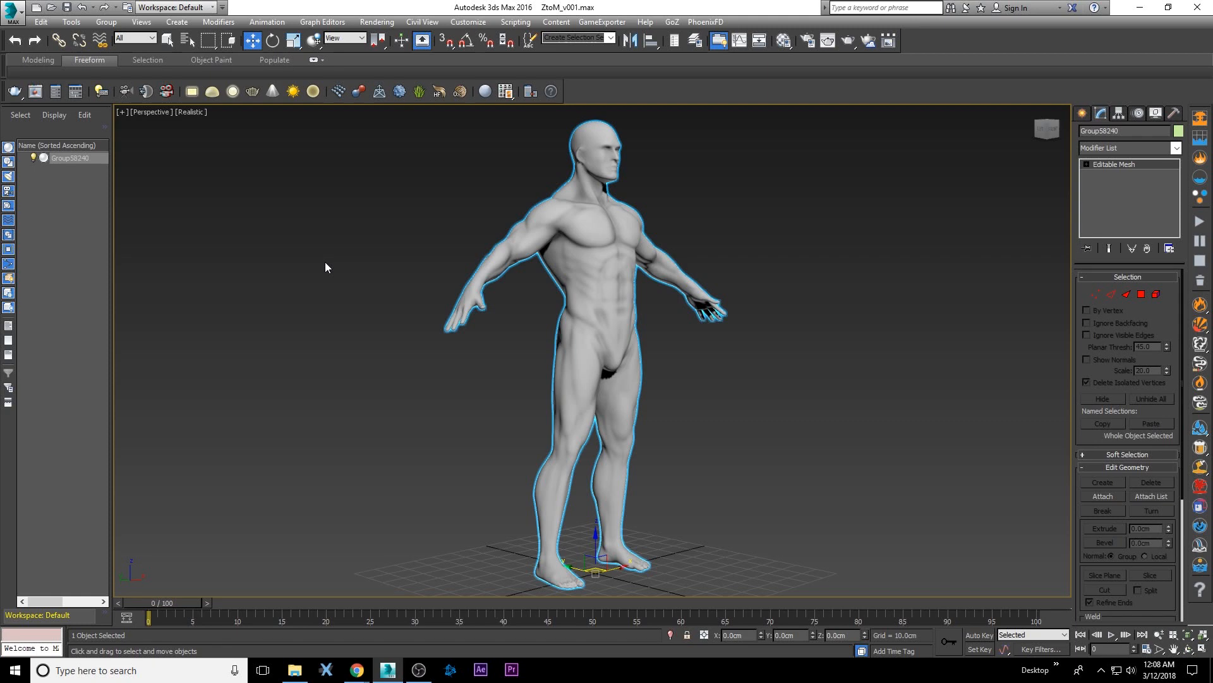
click(680, 118)
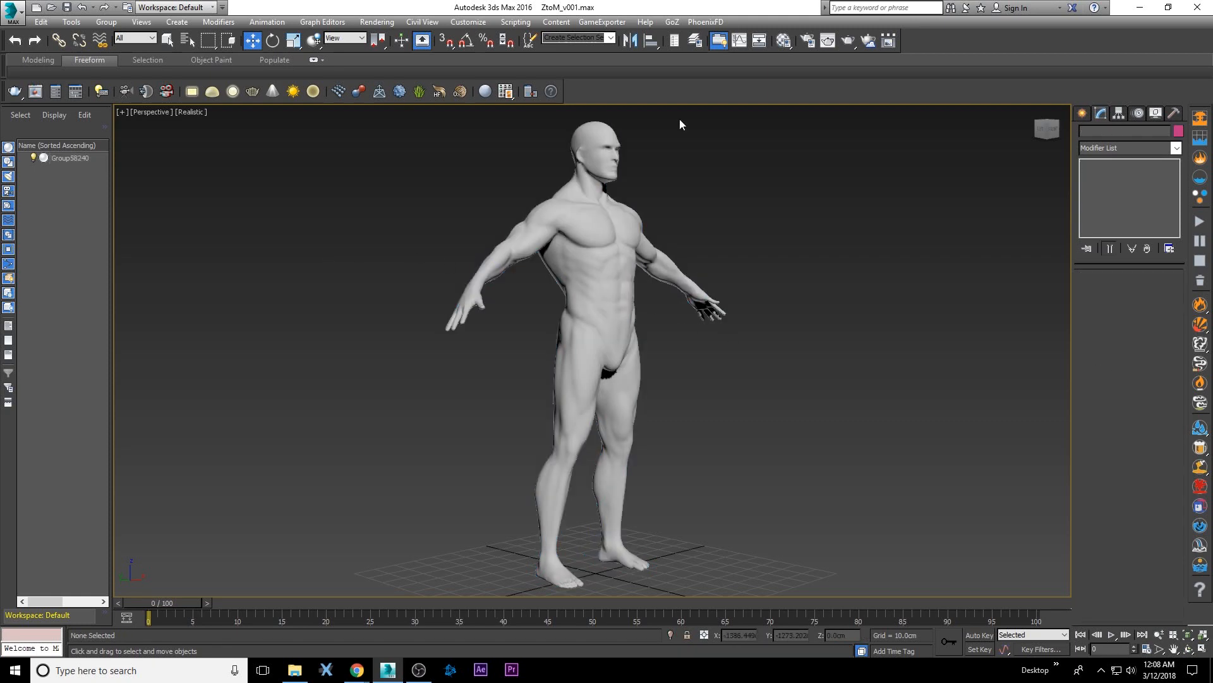
Resize the 3ds Max window to half of the screen so it sits side by side with ZBrush.
double_click(746, 9)
drag(746, 10, 886, 8)
double_click(886, 8)
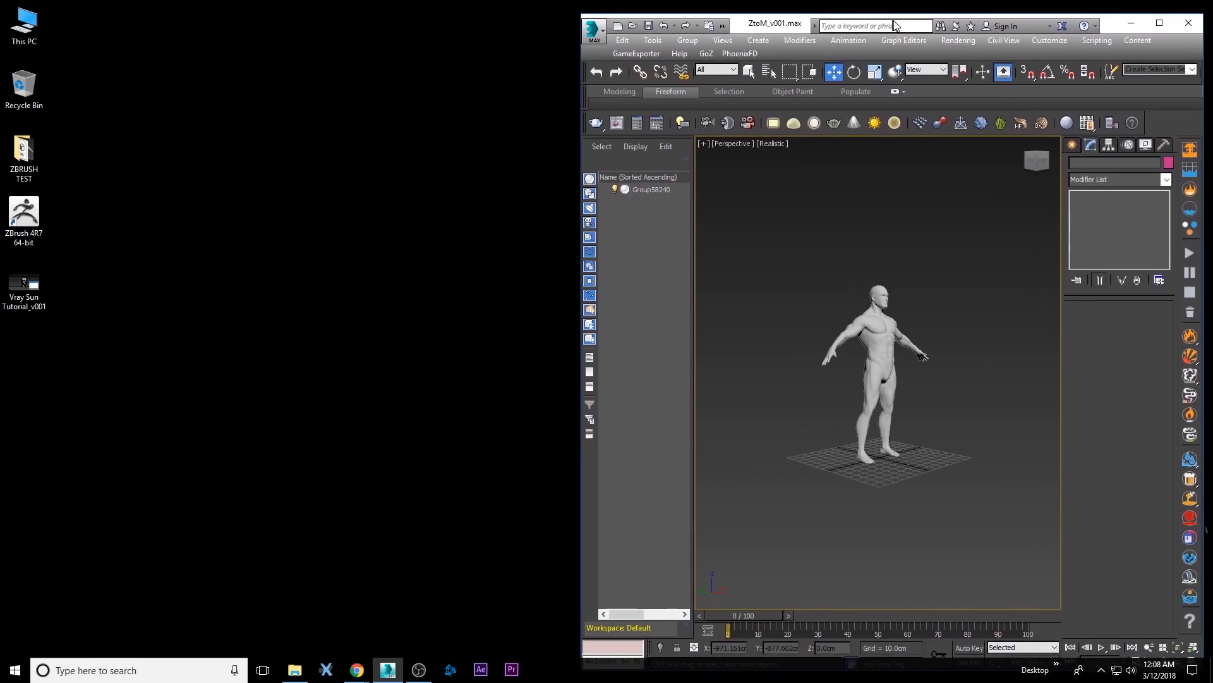
drag(885, 16, 885, 3)
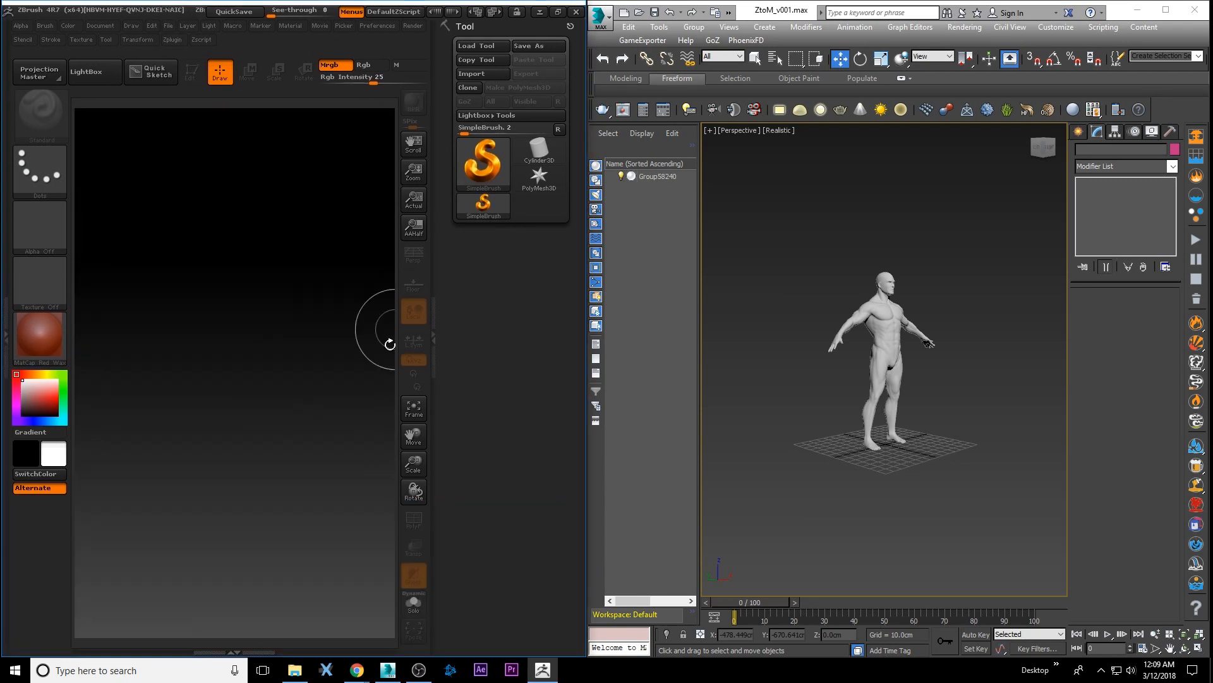
click(968, 268)
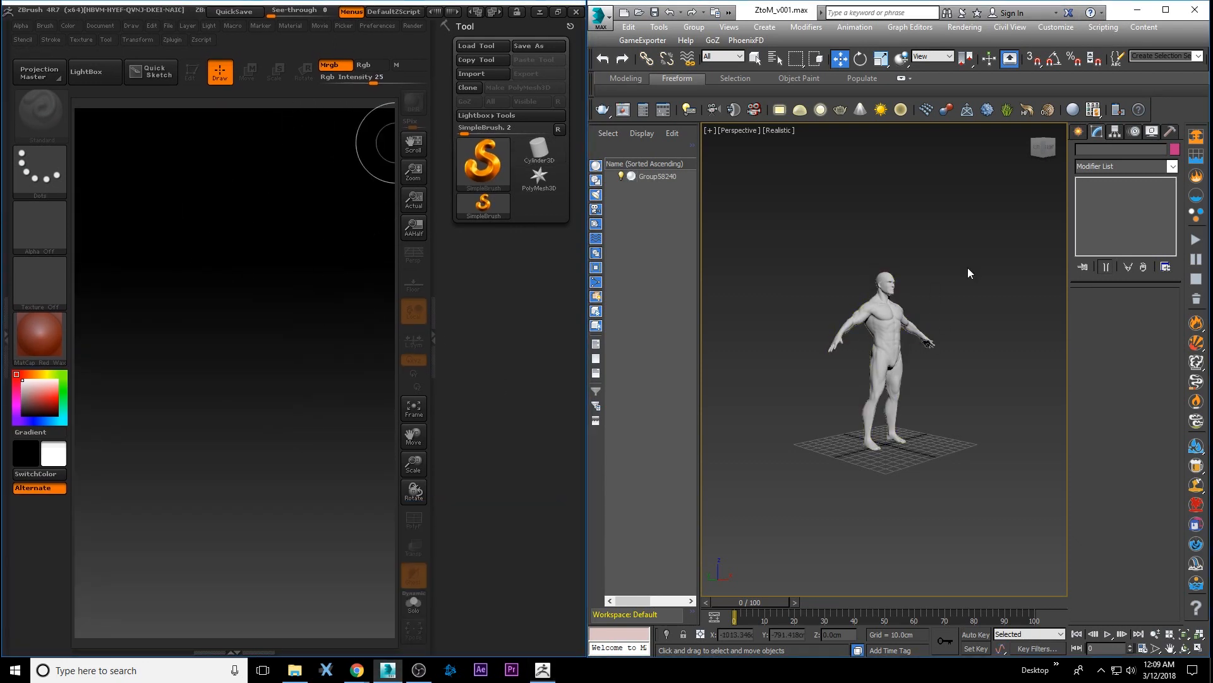
Switch to ZBrush, draw a Cylinder3D on the canvas in Edit mode, and convert it to a PolyMesh3D.
click(538, 157)
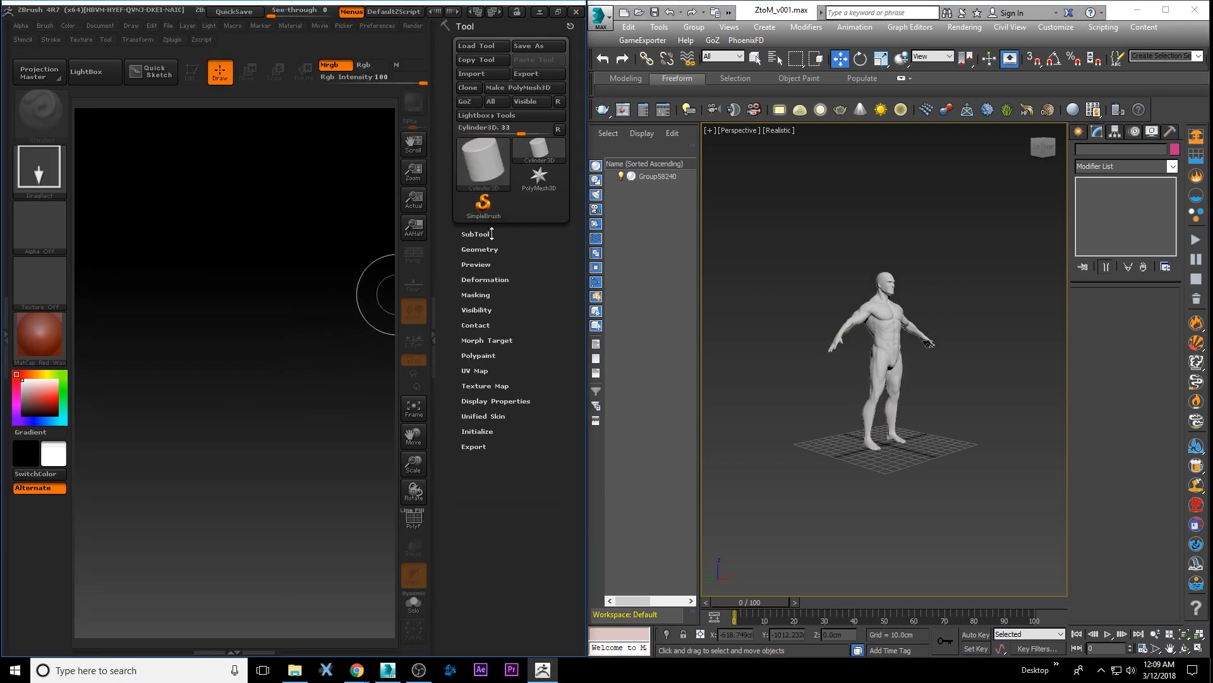
drag(237, 398, 269, 596)
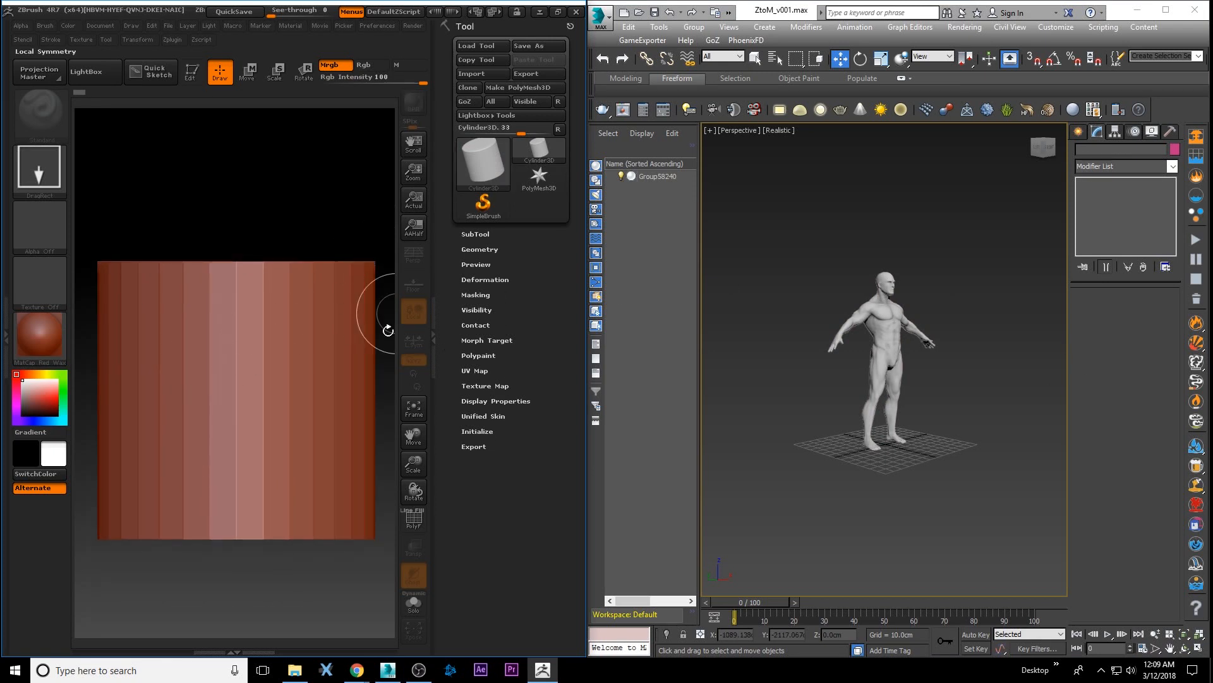
click(190, 69)
drag(268, 194, 264, 215)
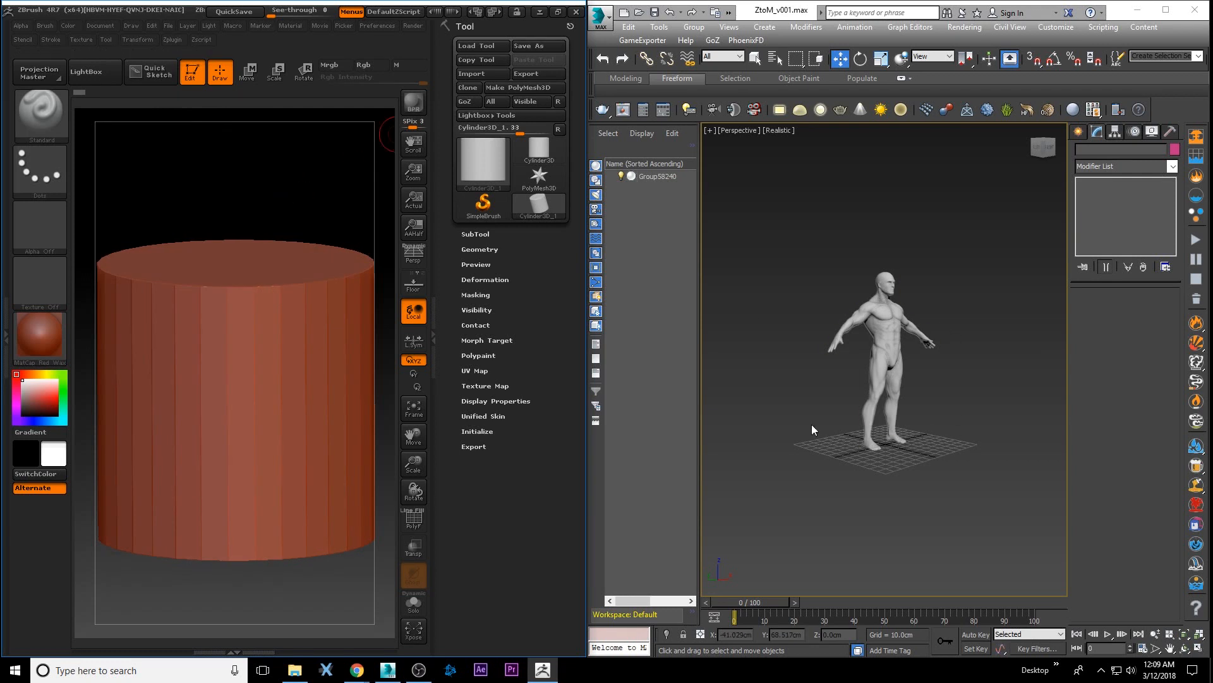
click(519, 92)
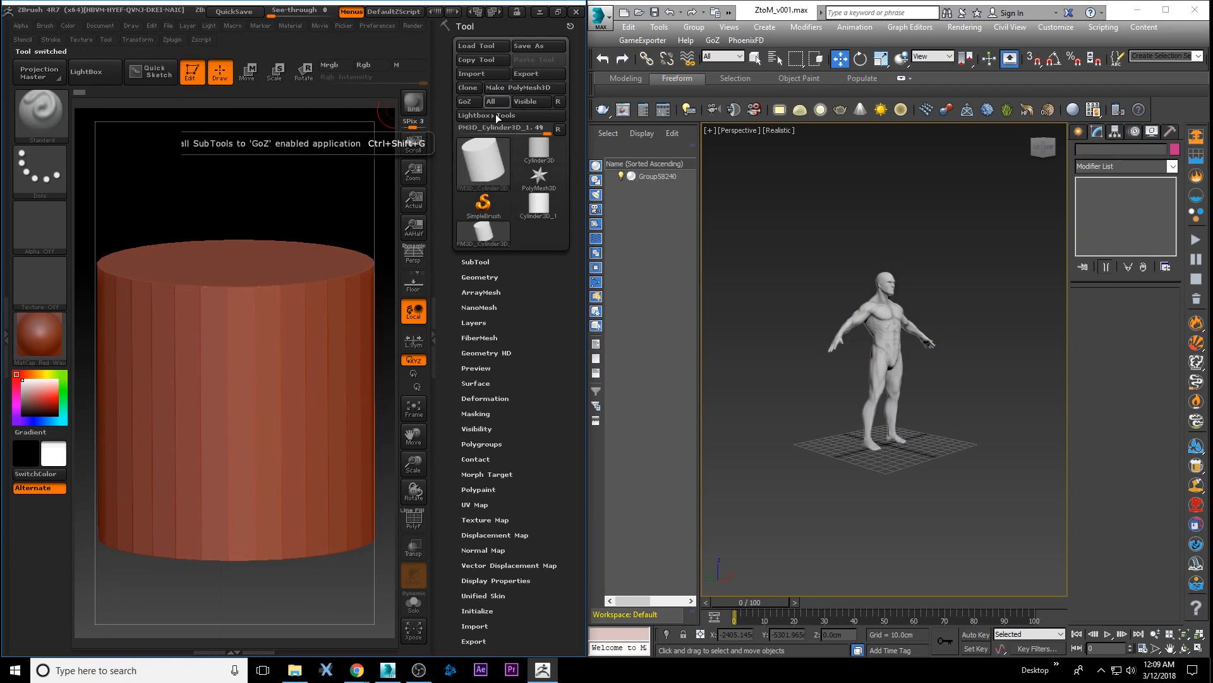
Send the cylinder to 3ds Max with GoZ and compare its size with the human figure.
click(461, 102)
scroll(813, 422, down, 6)
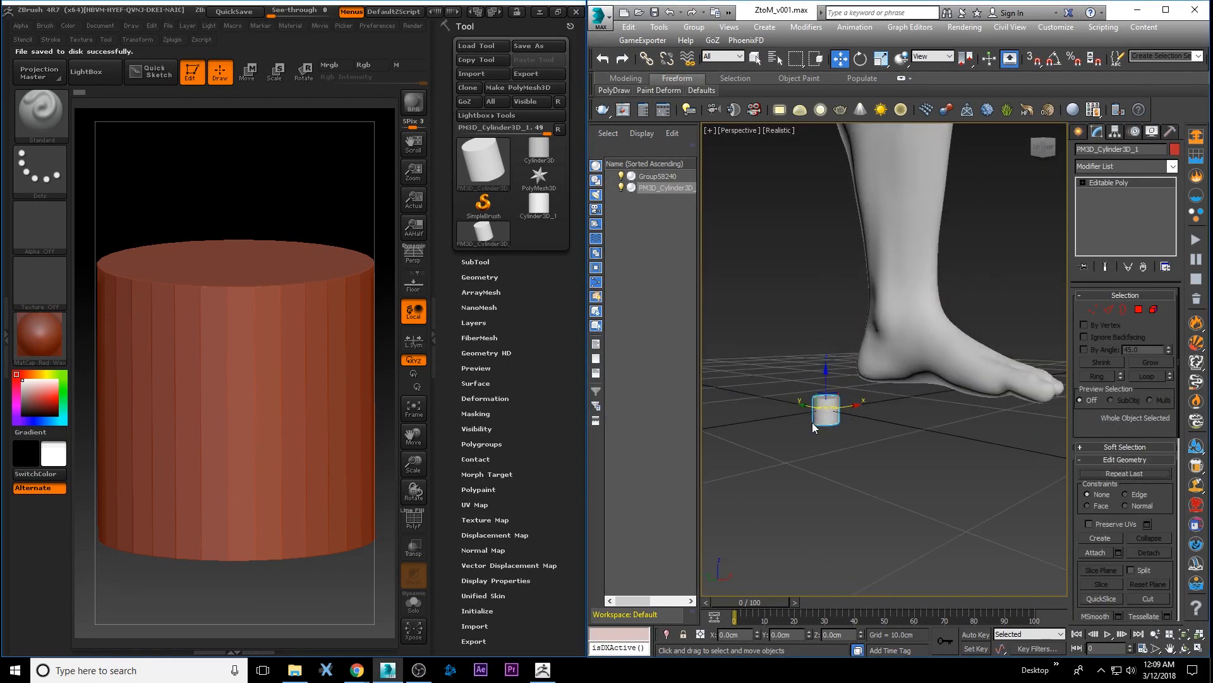
scroll(851, 418, up, 6)
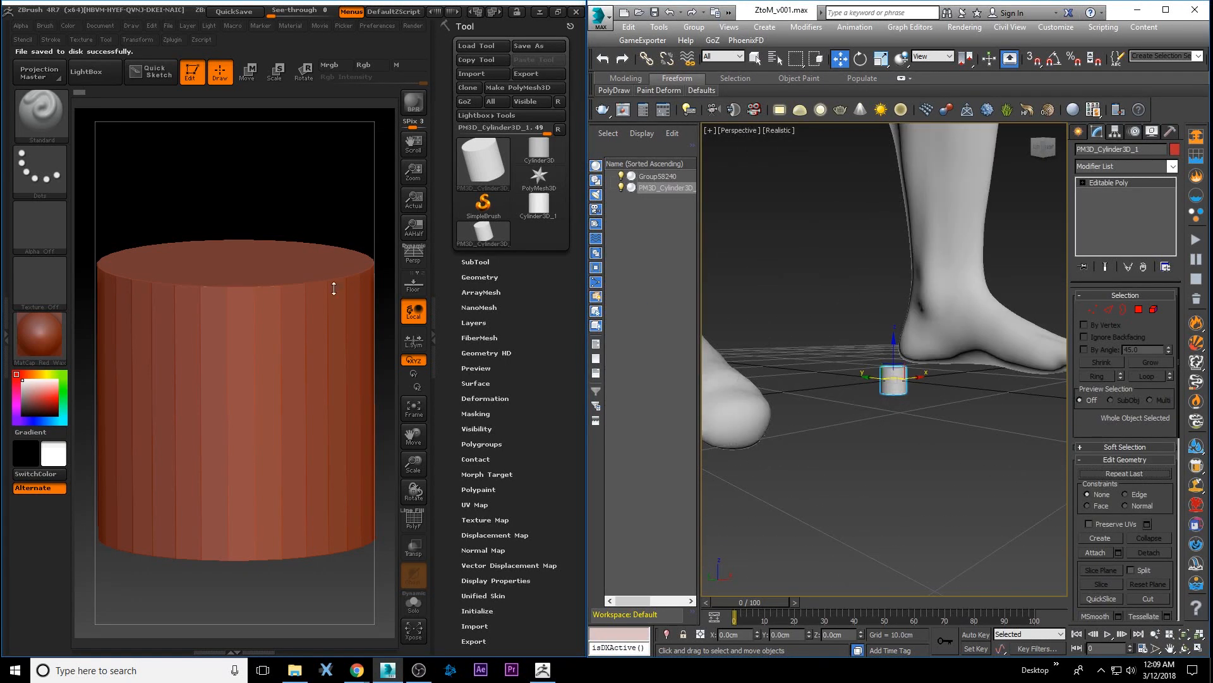
scroll(896, 404, down, 6)
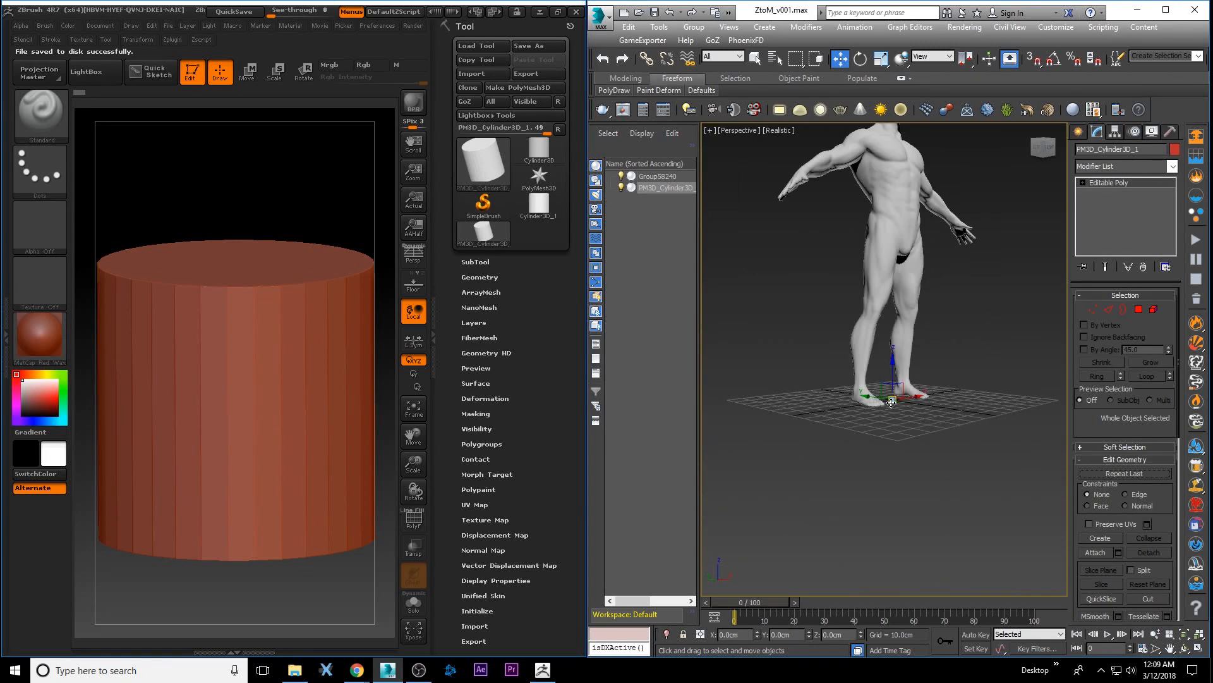
scroll(890, 404, up, 5)
scroll(883, 409, up, 8)
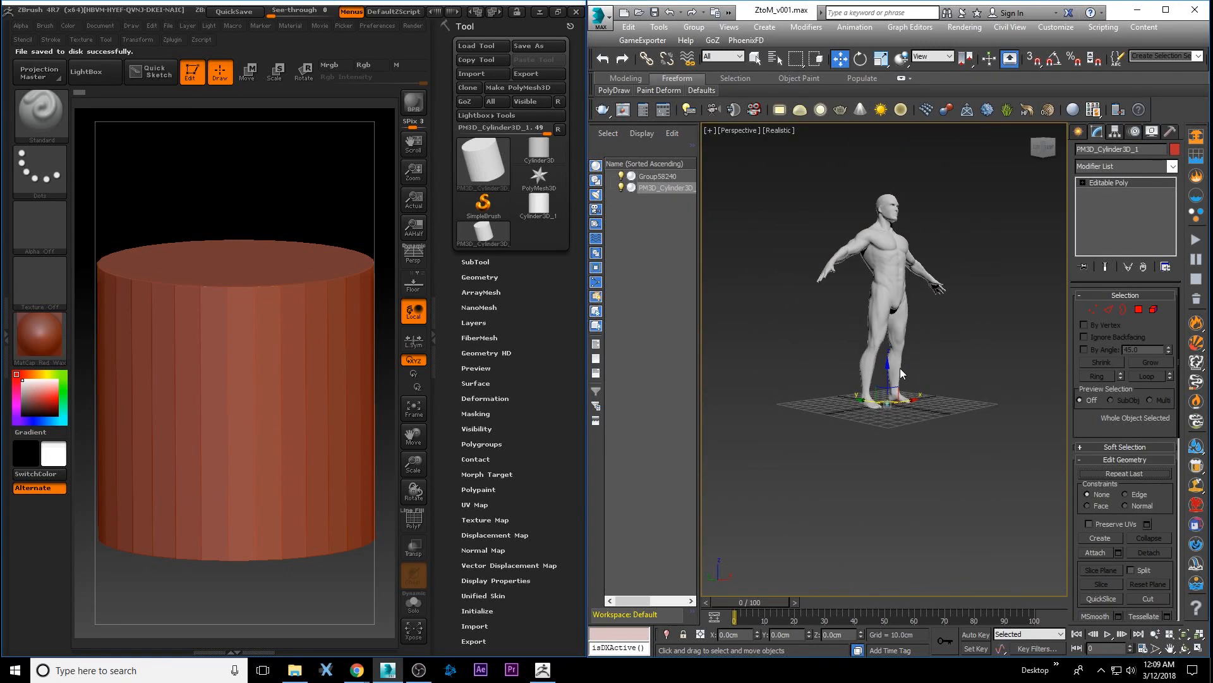
scroll(912, 438, down, 5)
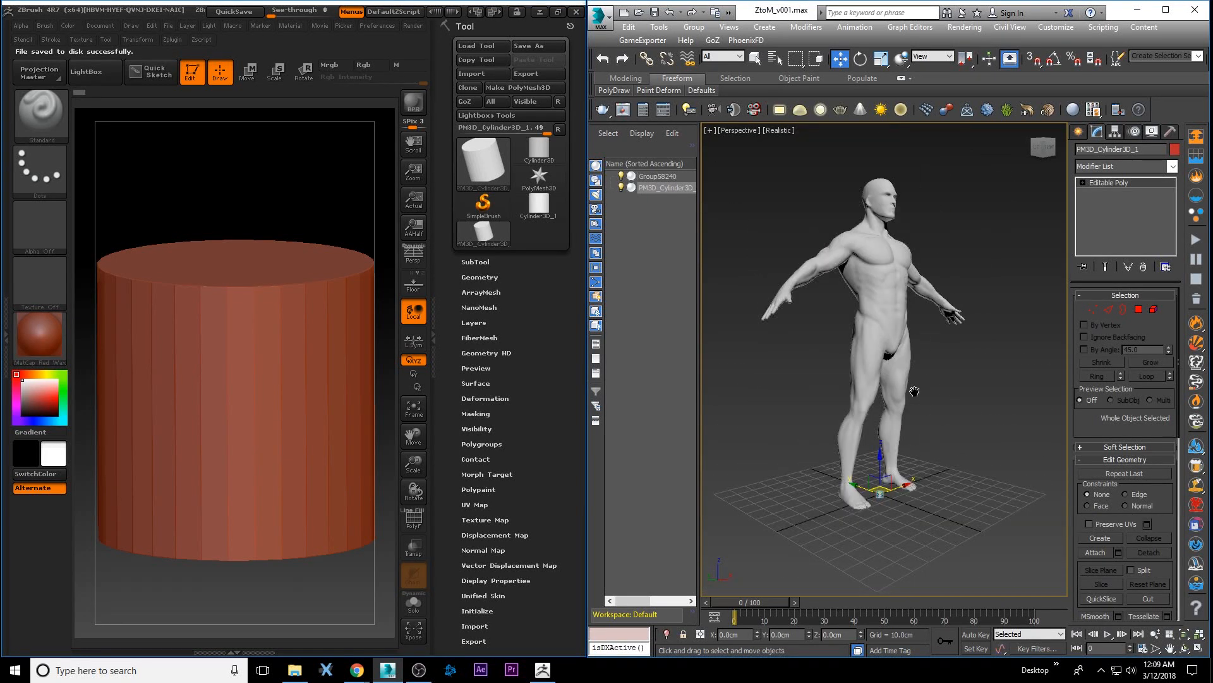
middle_drag(914, 390, 910, 412)
scroll(900, 414, up, 2)
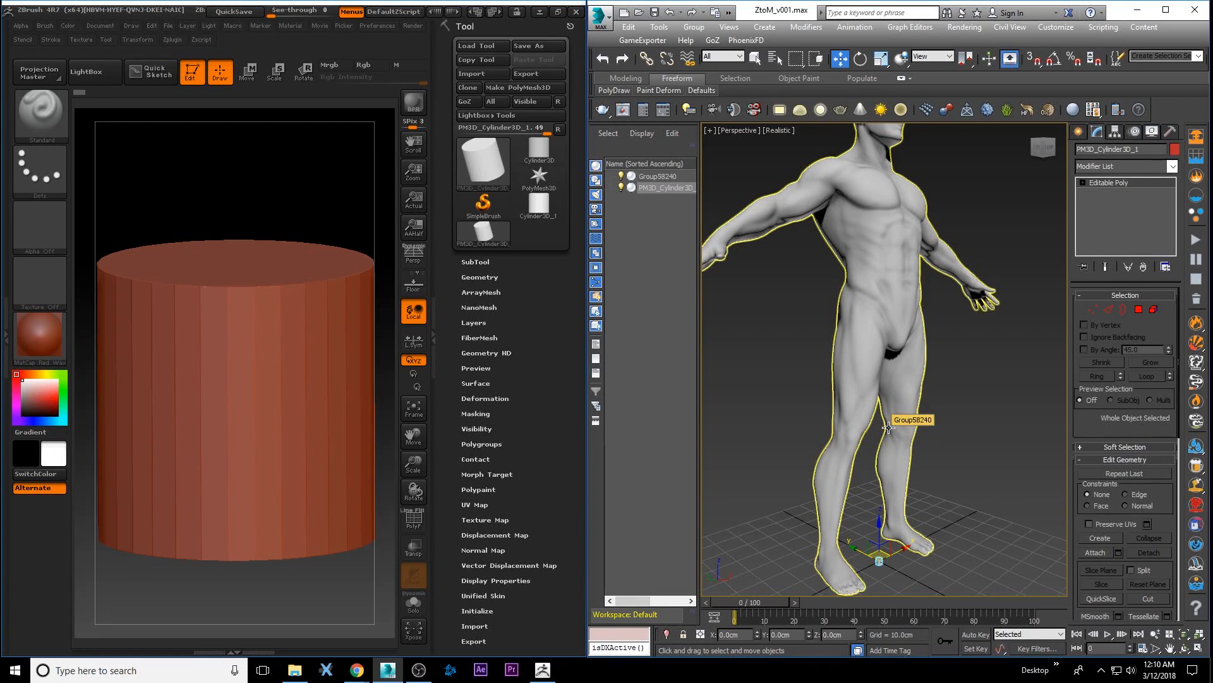
scroll(877, 420, down, 3)
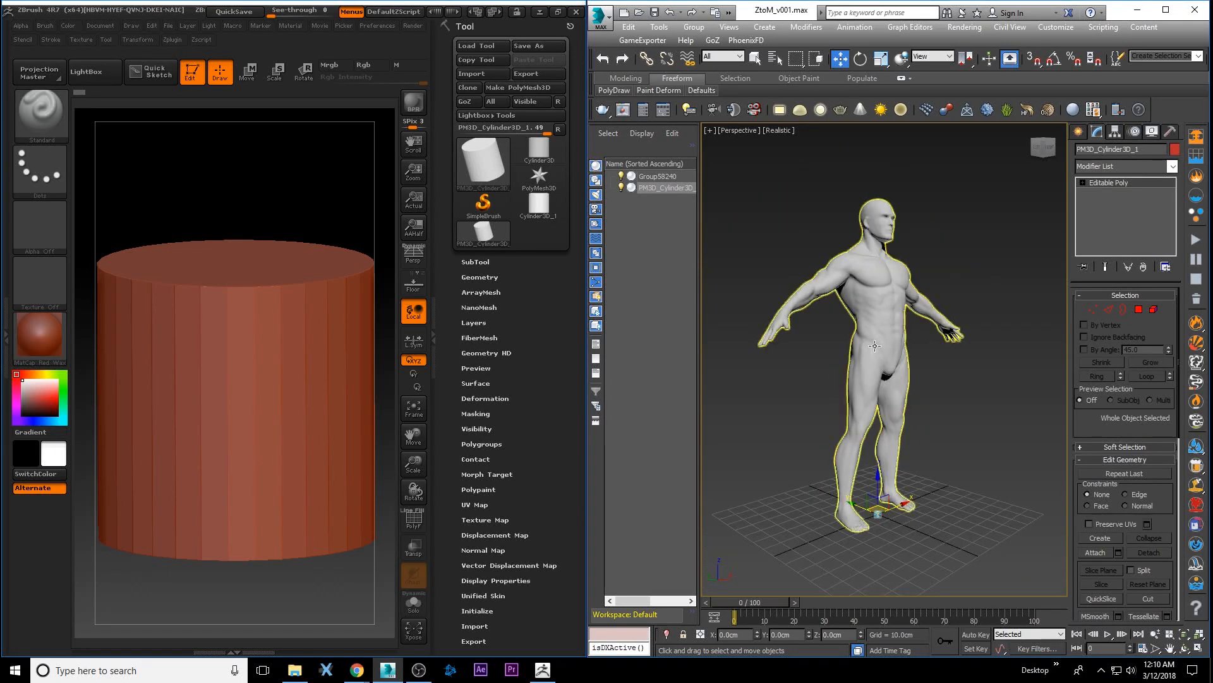
Scale the cylinder at the figure's feet uniformly to 423.145 percent using the Scale Transform Type-In.
click(877, 292)
click(882, 59)
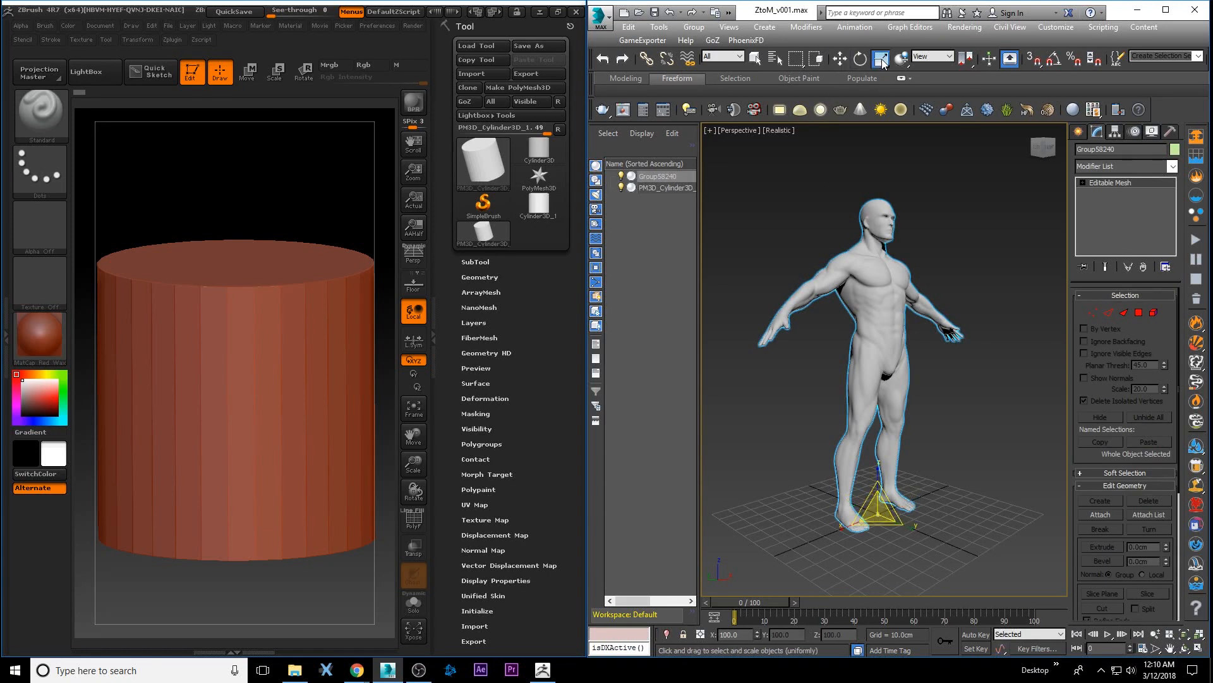
key(F12)
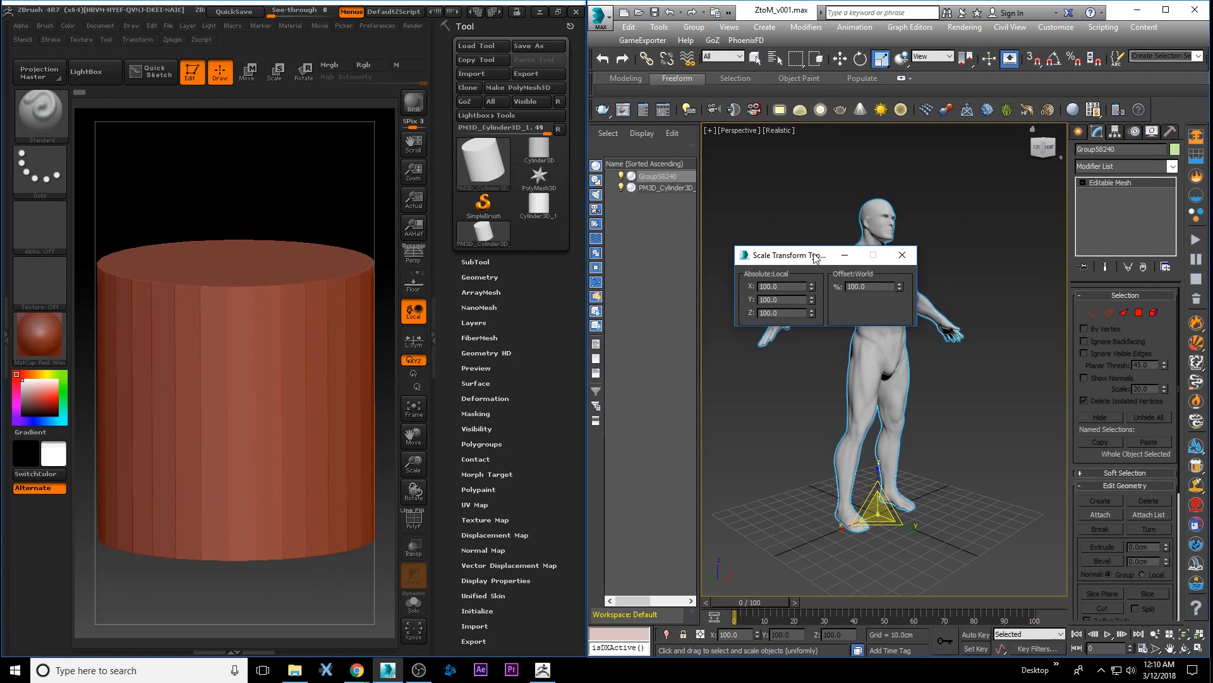
drag(815, 255, 680, 195)
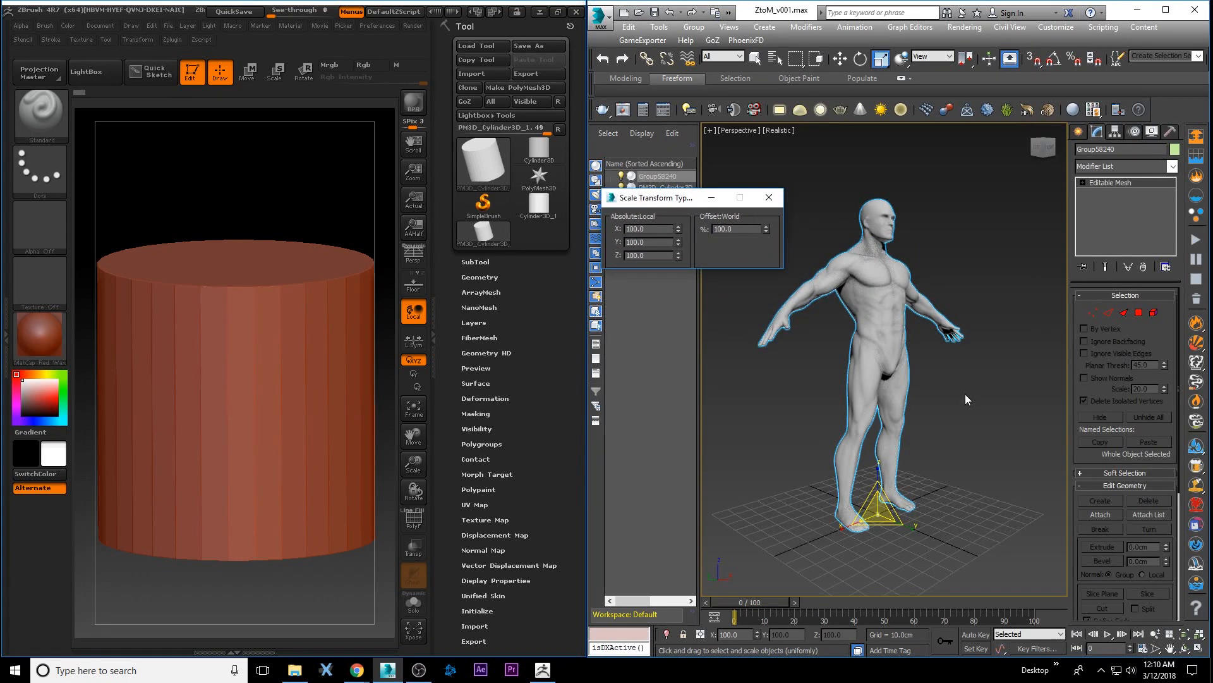
click(965, 395)
click(878, 512)
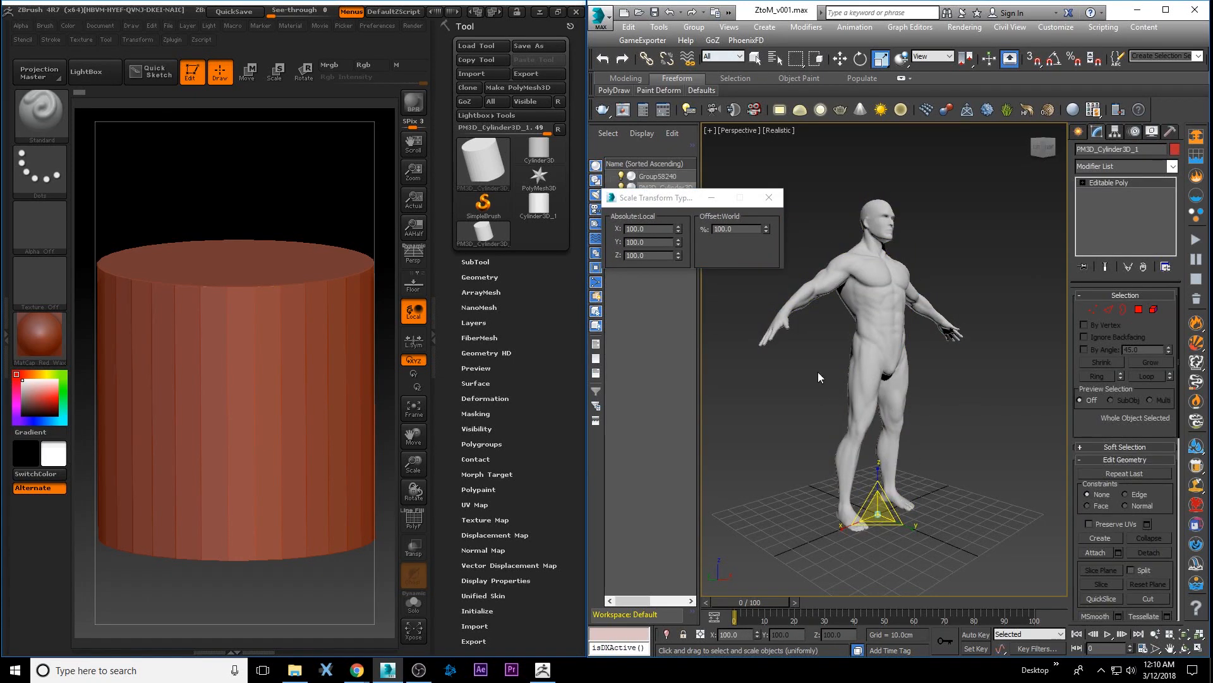
drag(678, 242, 677, 238)
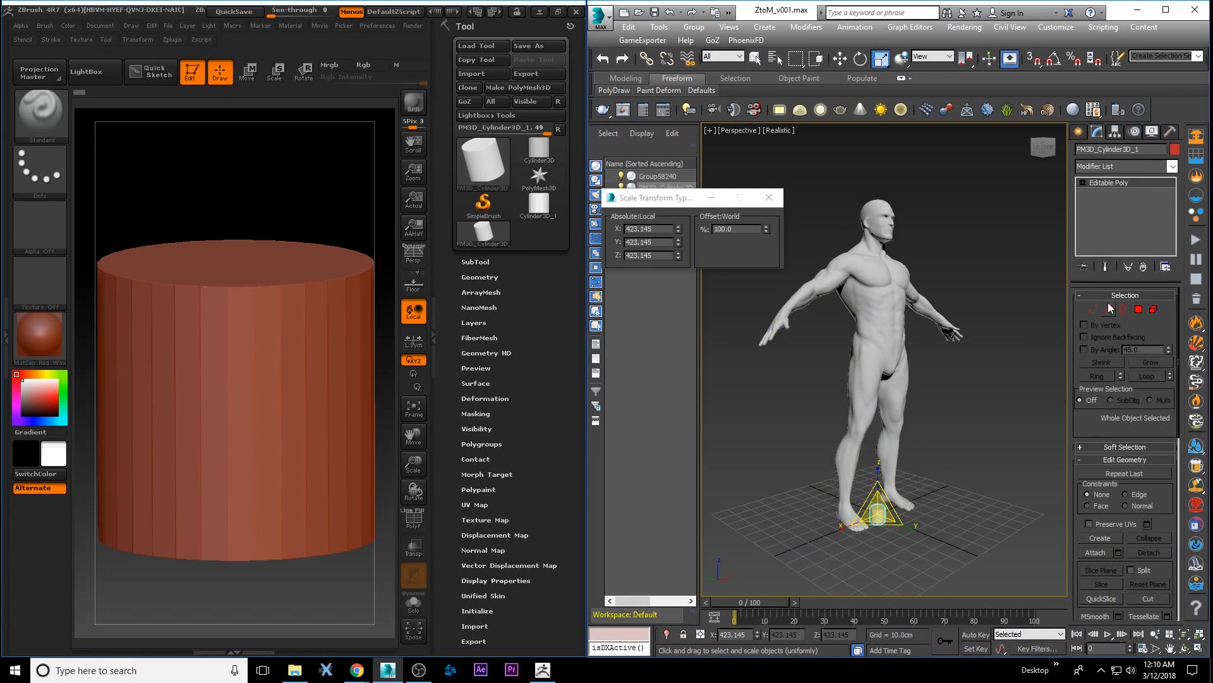
Switch to the Move tool, delete the cylinder and close the transform type-in.
right_click(946, 408)
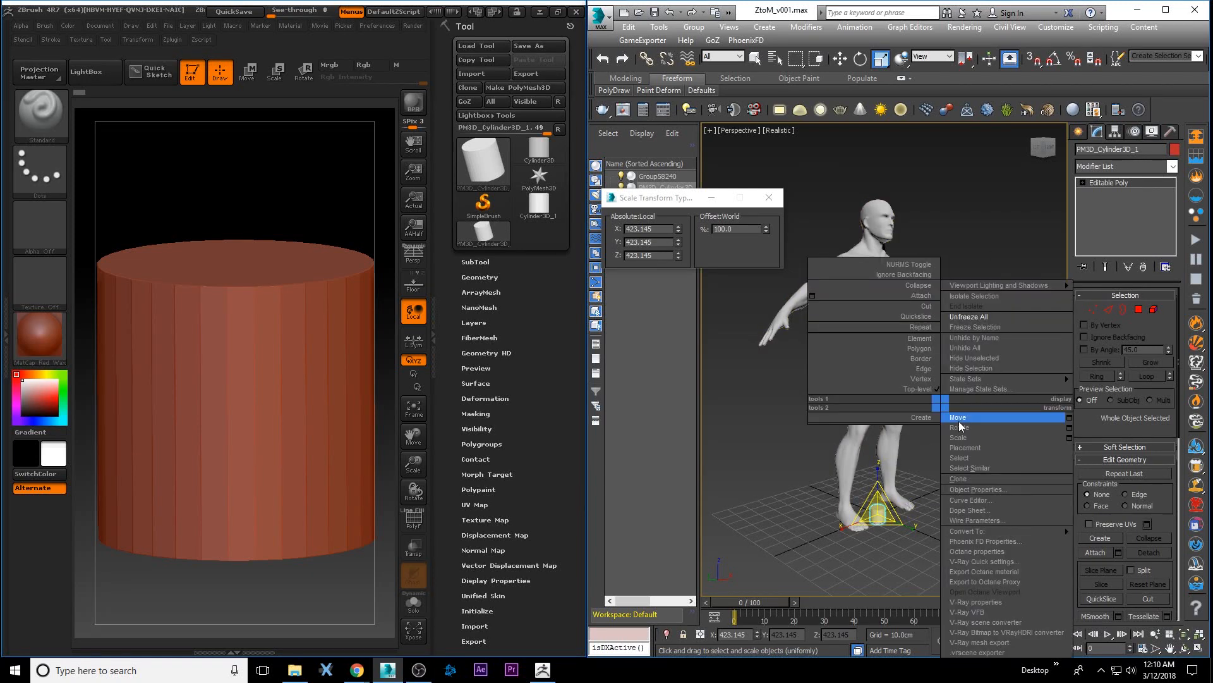
click(962, 420)
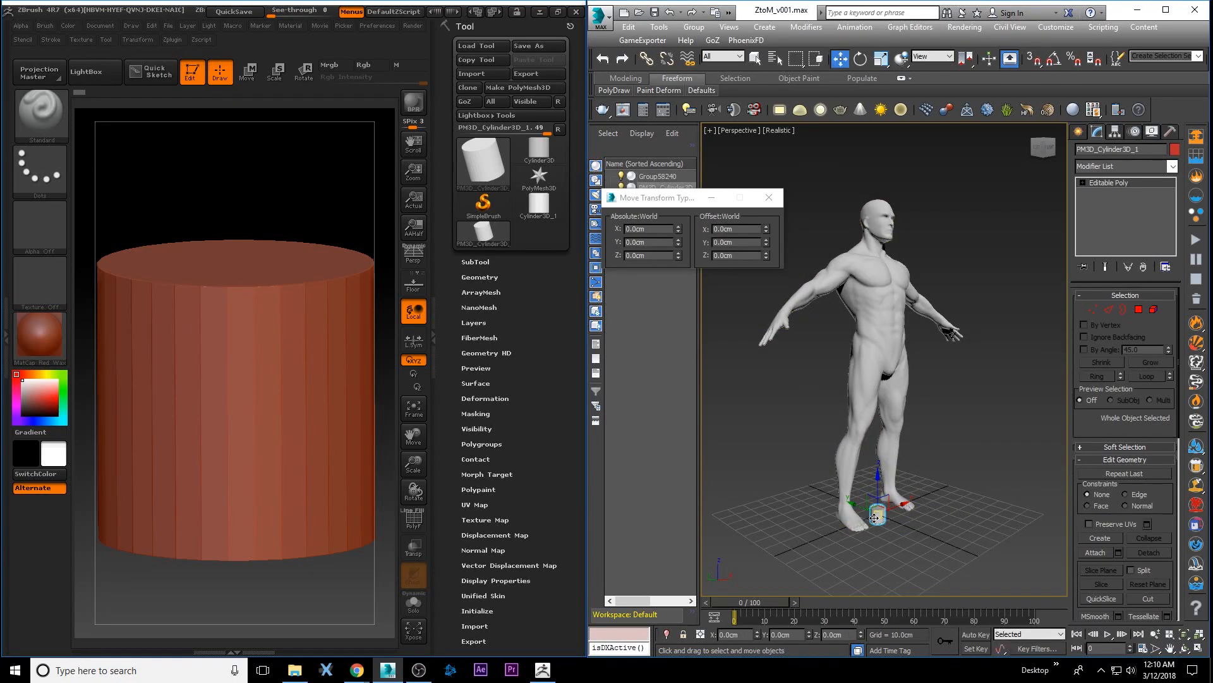
key(Delete)
click(772, 198)
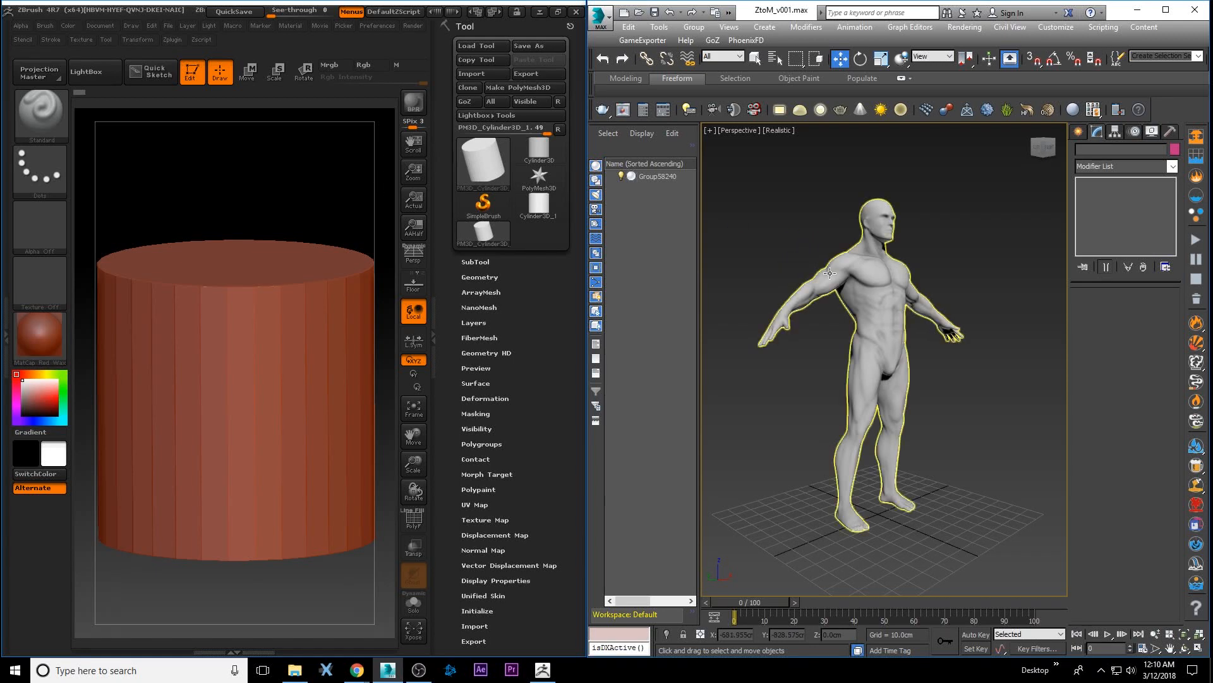
Select the human figure in the perspective viewport.
click(892, 278)
click(947, 264)
click(884, 298)
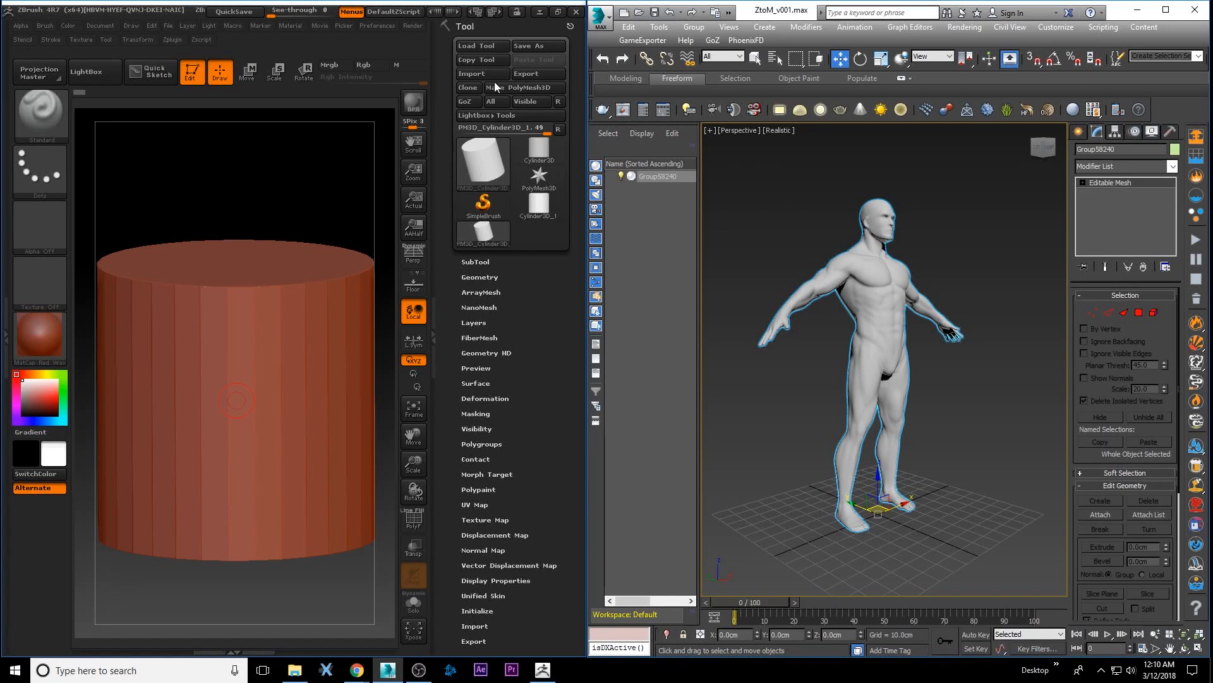
Switch to ZBrush and start a new document without saving the changes to the current one.
click(99, 24)
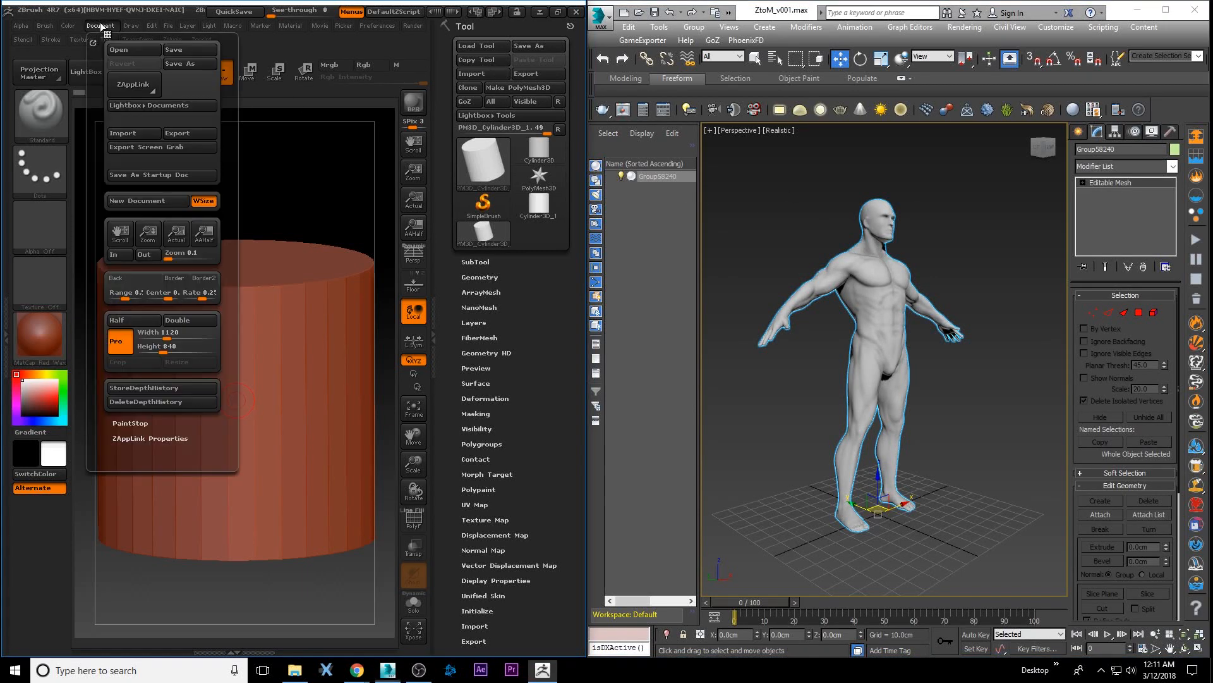
click(143, 201)
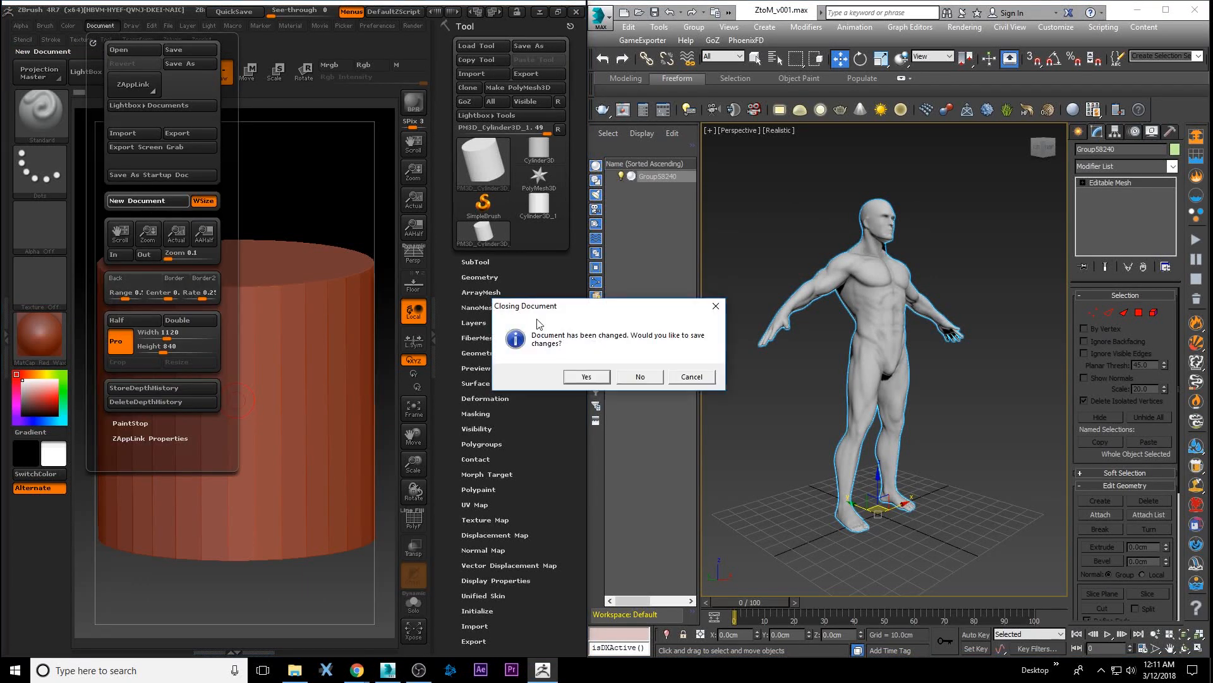
click(639, 376)
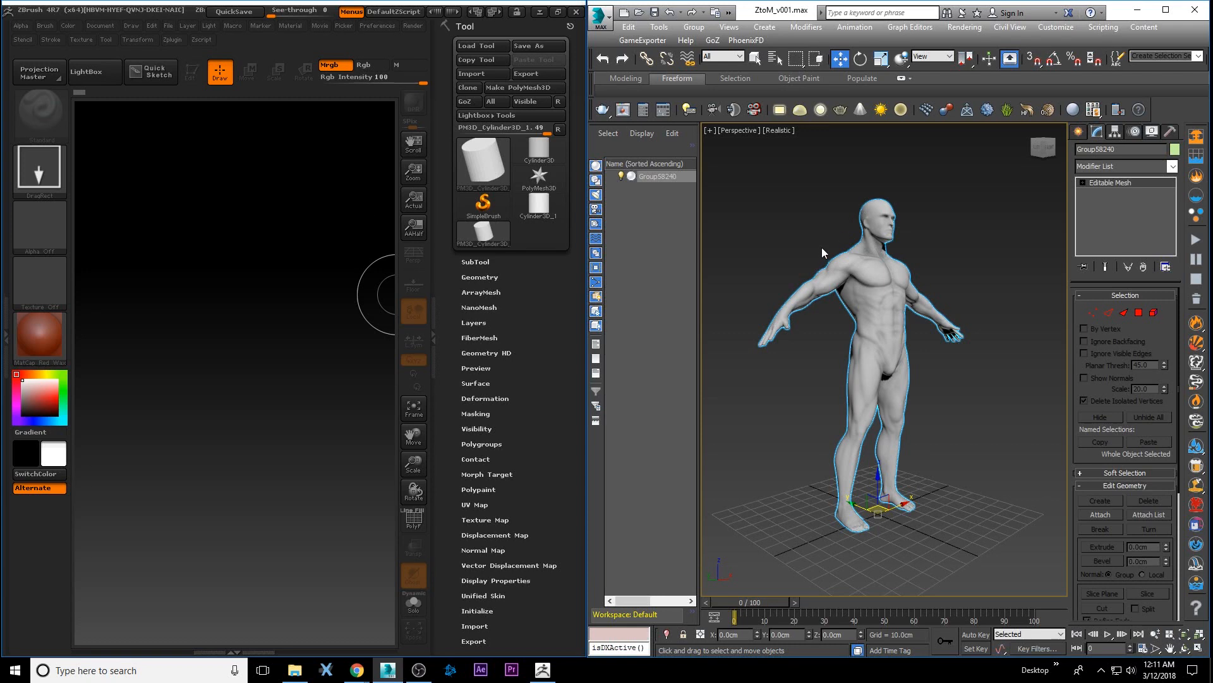
Send the figure from 3ds Max to ZBrush with GoZ and draw it on the canvas in Edit mode.
click(712, 40)
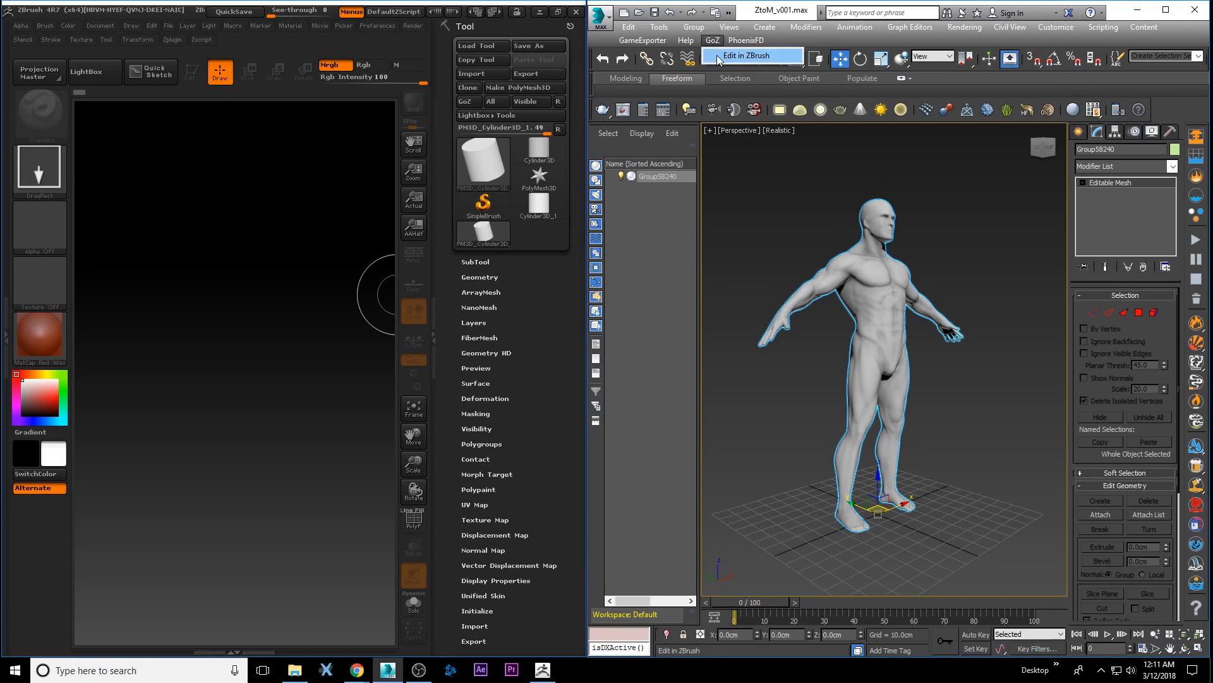
click(719, 57)
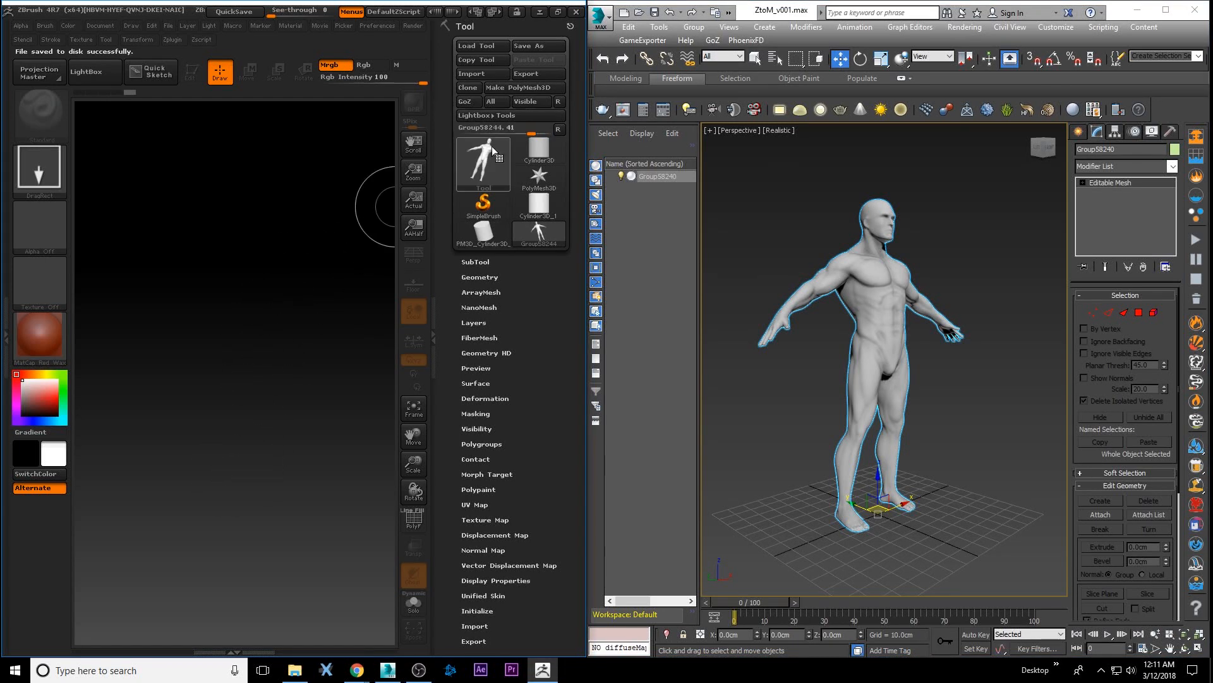
mouse_move(243, 414)
mouse_down()
mouse_move(237, 517)
mouse_move(231, 418)
mouse_move(215, 435)
mouse_move(221, 396)
mouse_move(212, 420)
mouse_move(270, 382)
mouse_move(244, 390)
mouse_up()
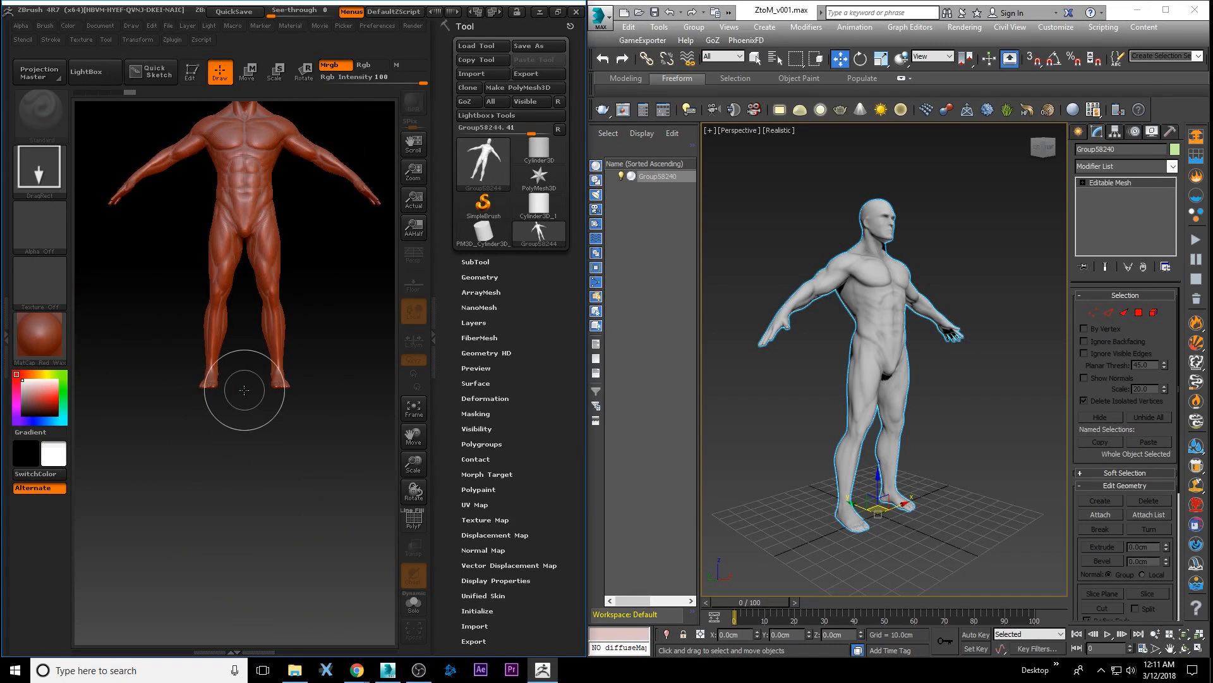
click(190, 73)
key(f)
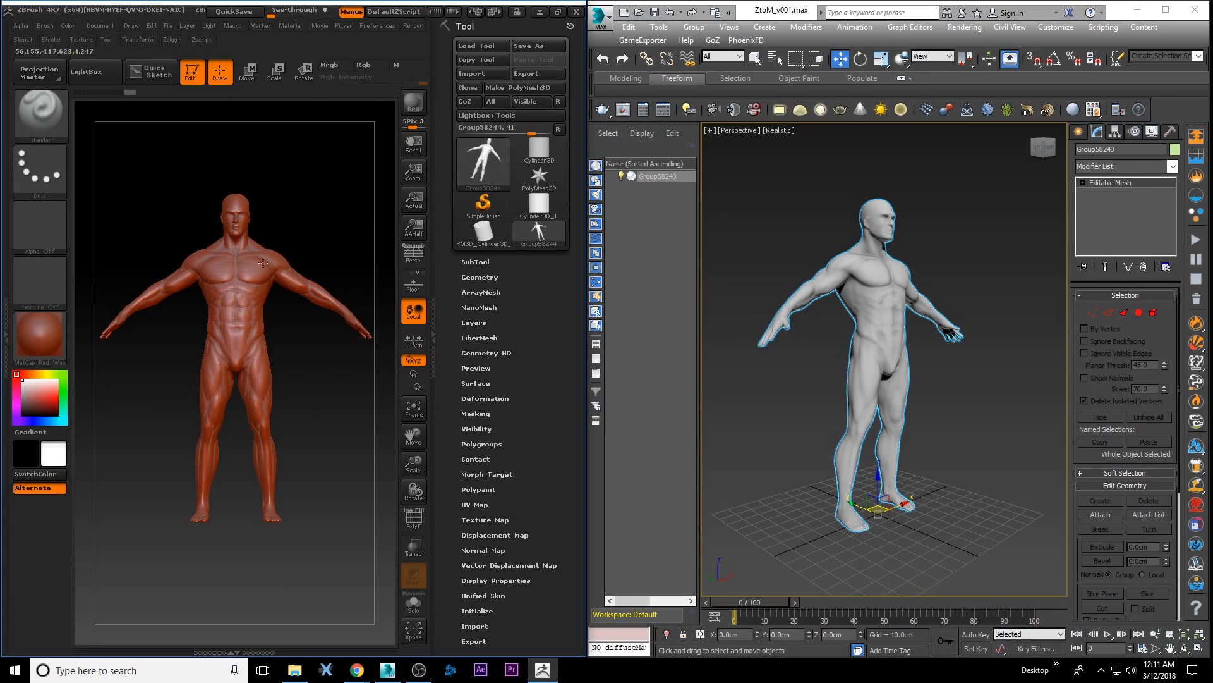
key(p)
alt+drag(303, 211, 321, 285)
alt+drag(344, 201, 351, 354)
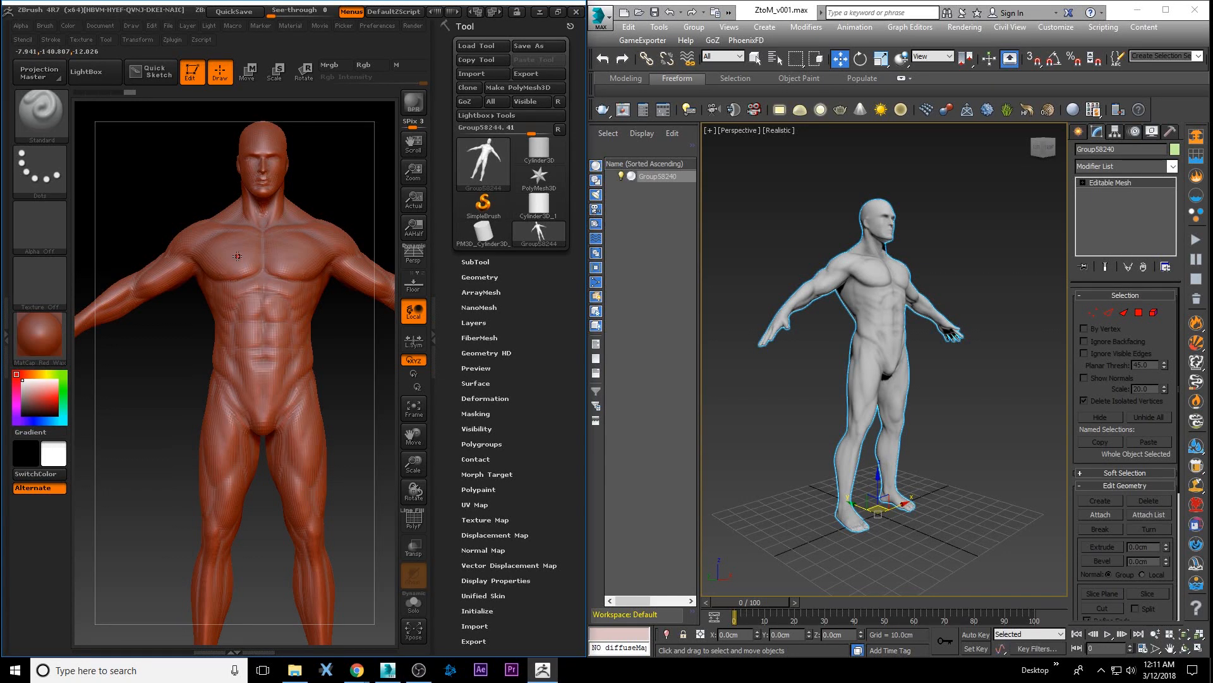
Load the Sculpt01 interface layout in ZBrush and set the brush's Z Intensity to 100.
click(476, 11)
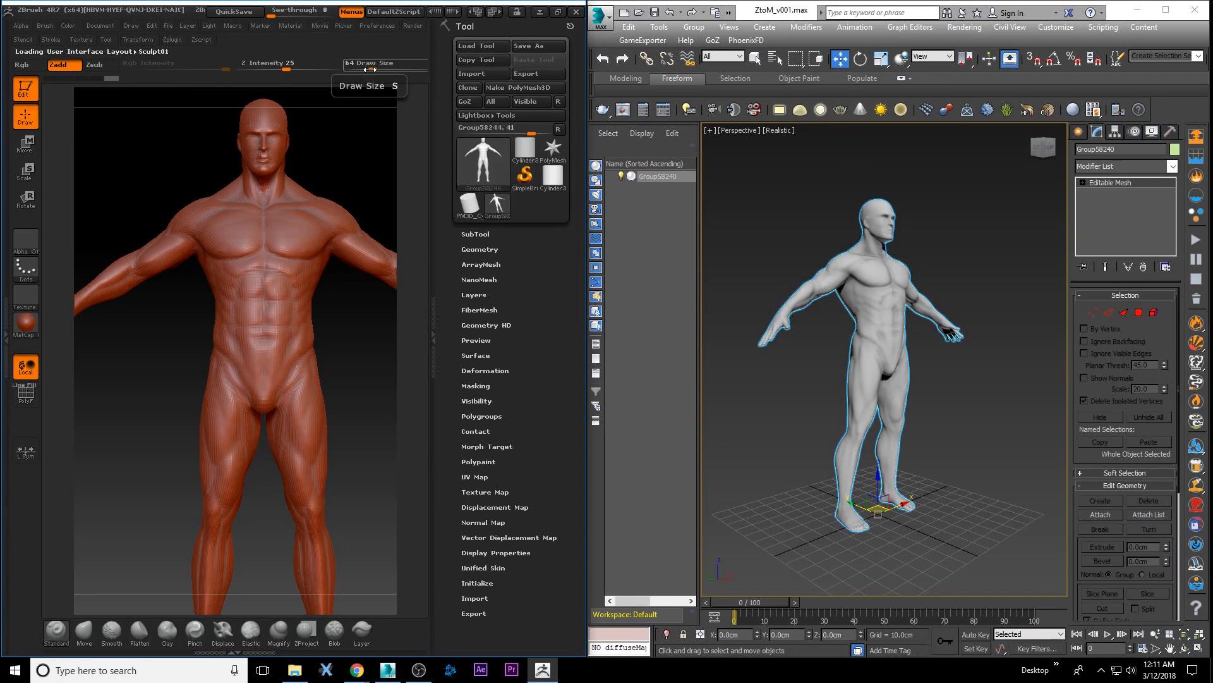
mouse_move(586, 55)
mouse_down()
mouse_move(815, 55)
mouse_move(592, 53)
mouse_move(606, 53)
mouse_up()
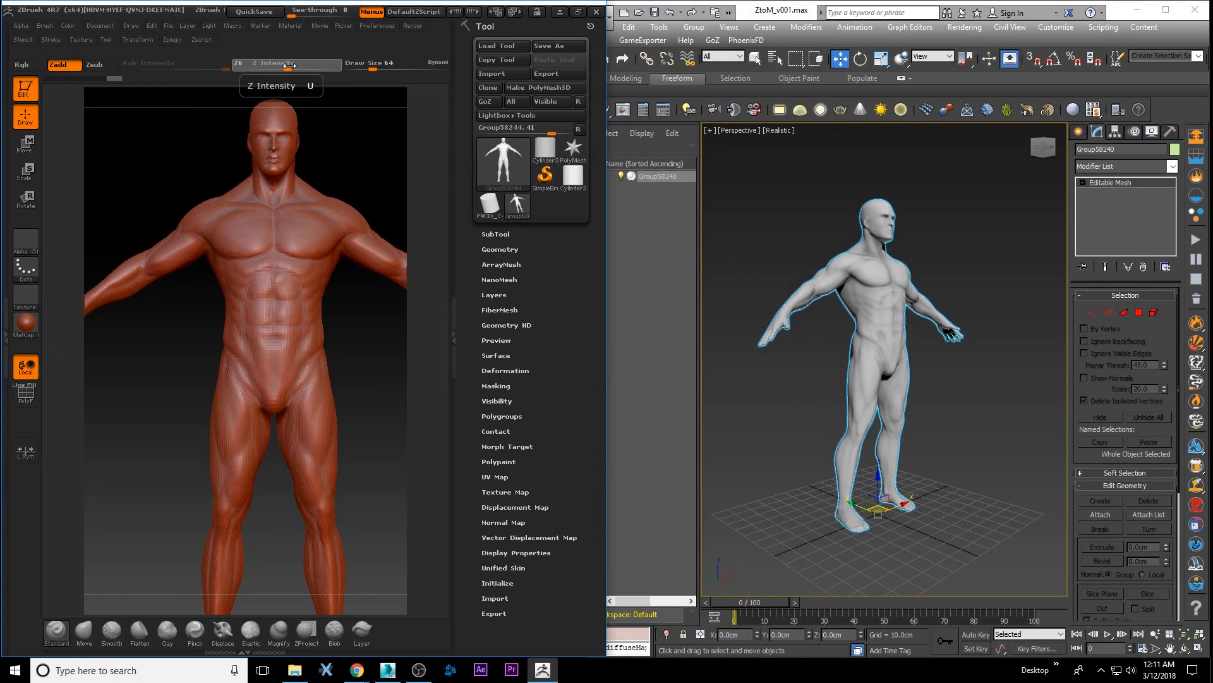
drag(273, 65, 337, 65)
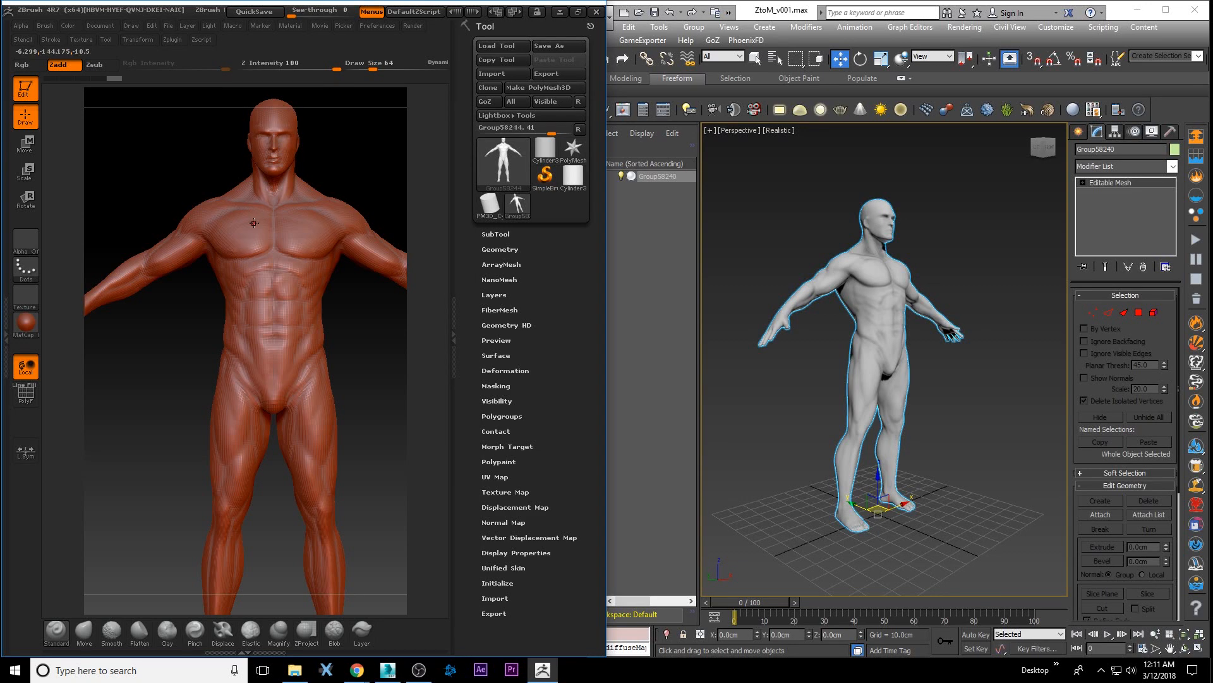
Widen the ZBrush window over 3ds Max and fit the whole figure in the canvas.
drag(607, 5, 739, 5)
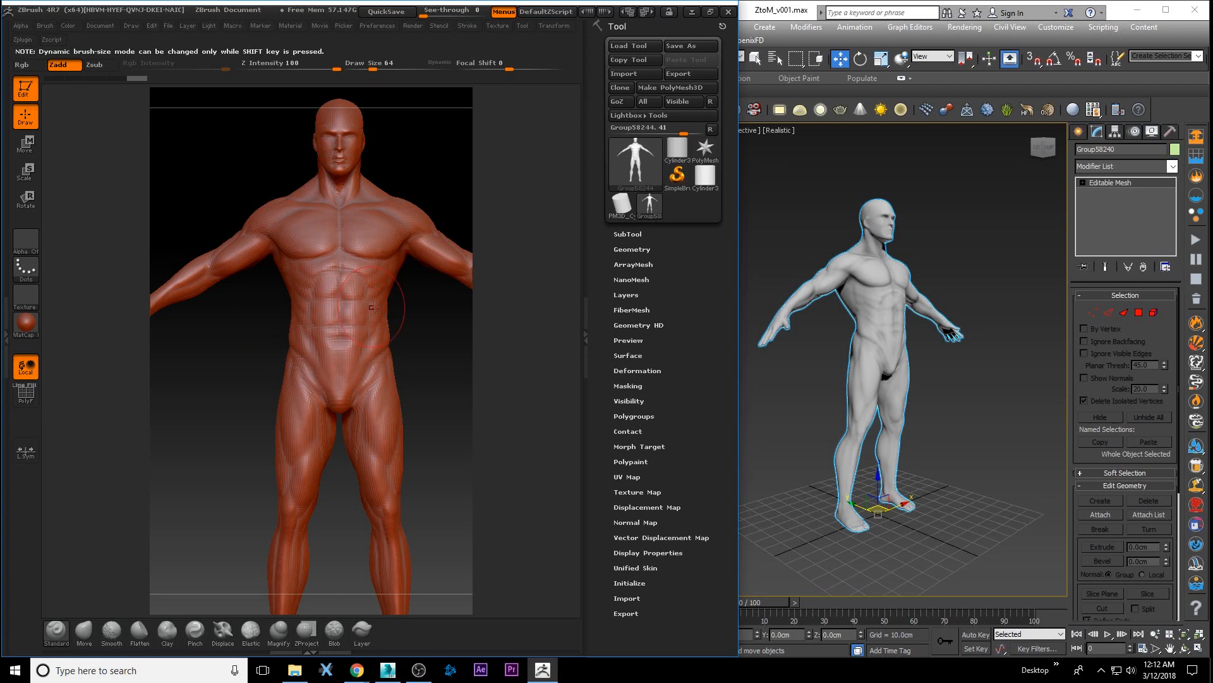
alt+drag(420, 336, 405, 207)
alt+drag(424, 366, 405, 269)
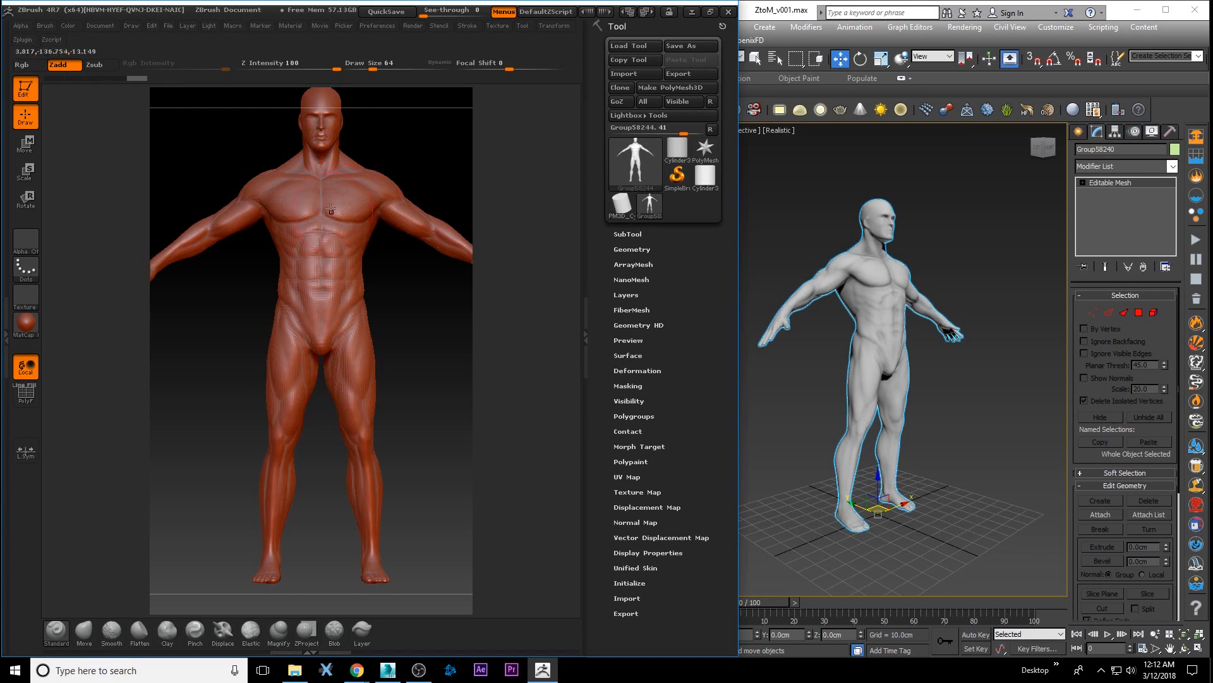
Look over the Draw palette's brush, perspective and floor grid settings, and return to the Tool palette.
click(435, 68)
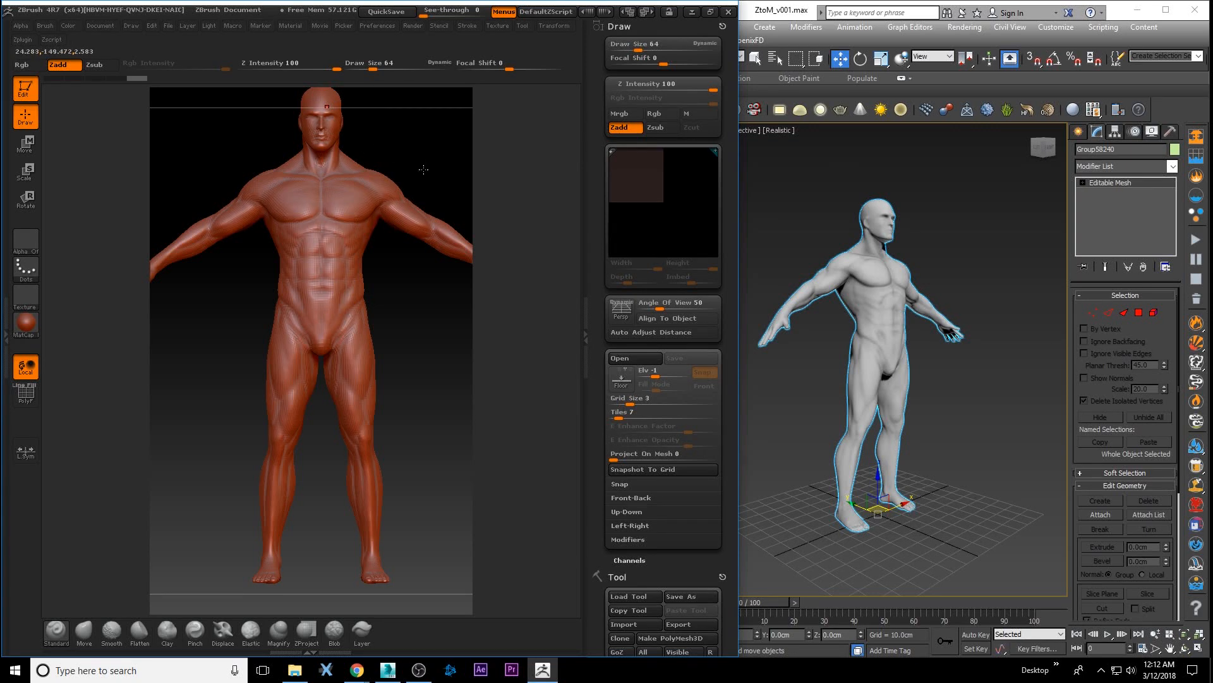
mouse_move(393, 160)
alt+mouse_down()
mouse_move(402, 209)
mouse_move(395, 156)
alt+mouse_up()
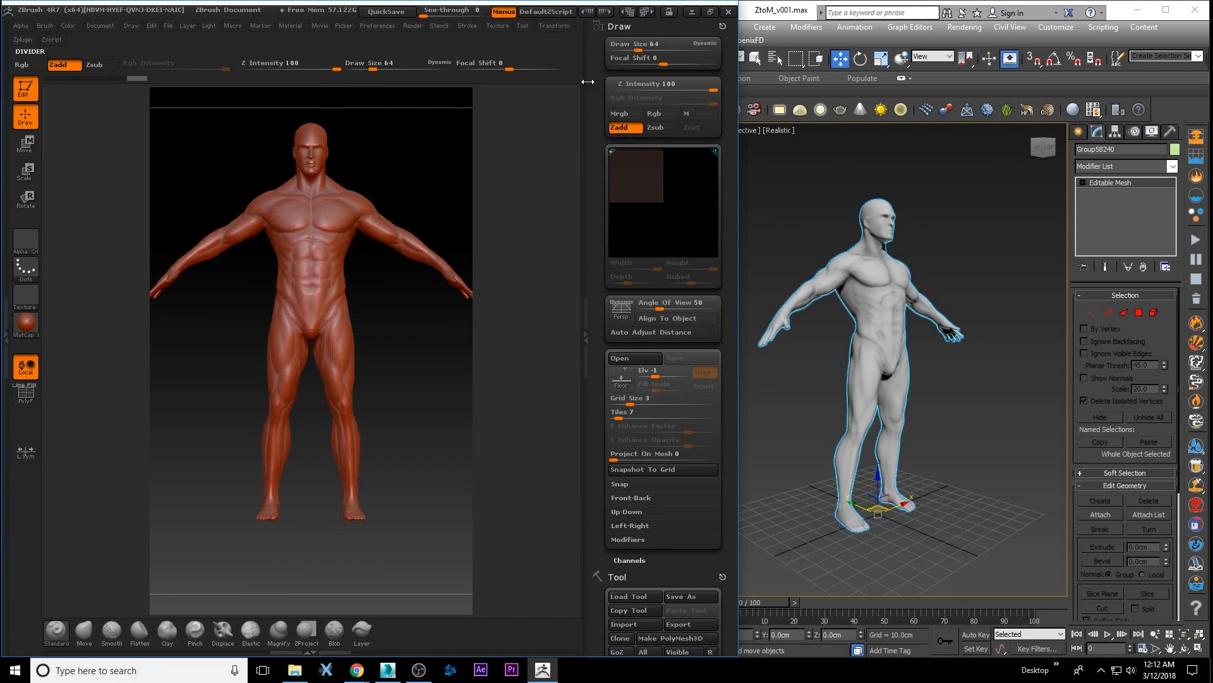
drag(594, 112, 595, 29)
drag(596, 211, 597, 128)
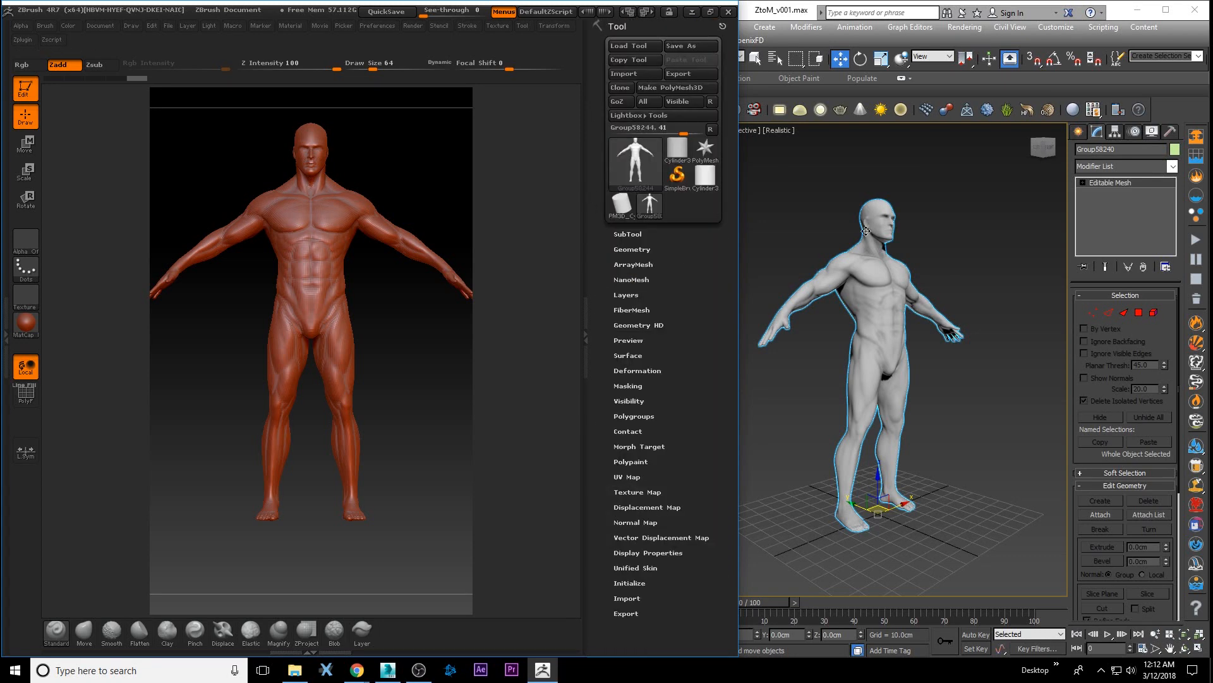
Switch between 3ds Max and ZBrush to compare the figure in both programs, ending in 3ds Max.
click(904, 252)
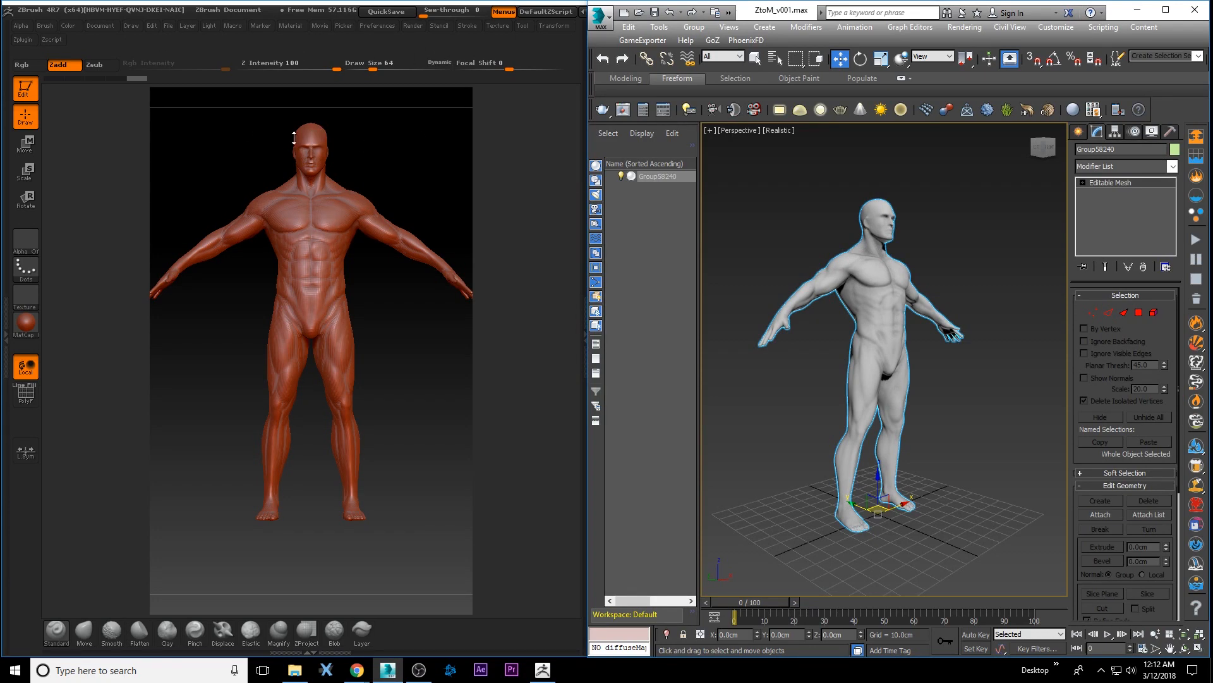
click(373, 142)
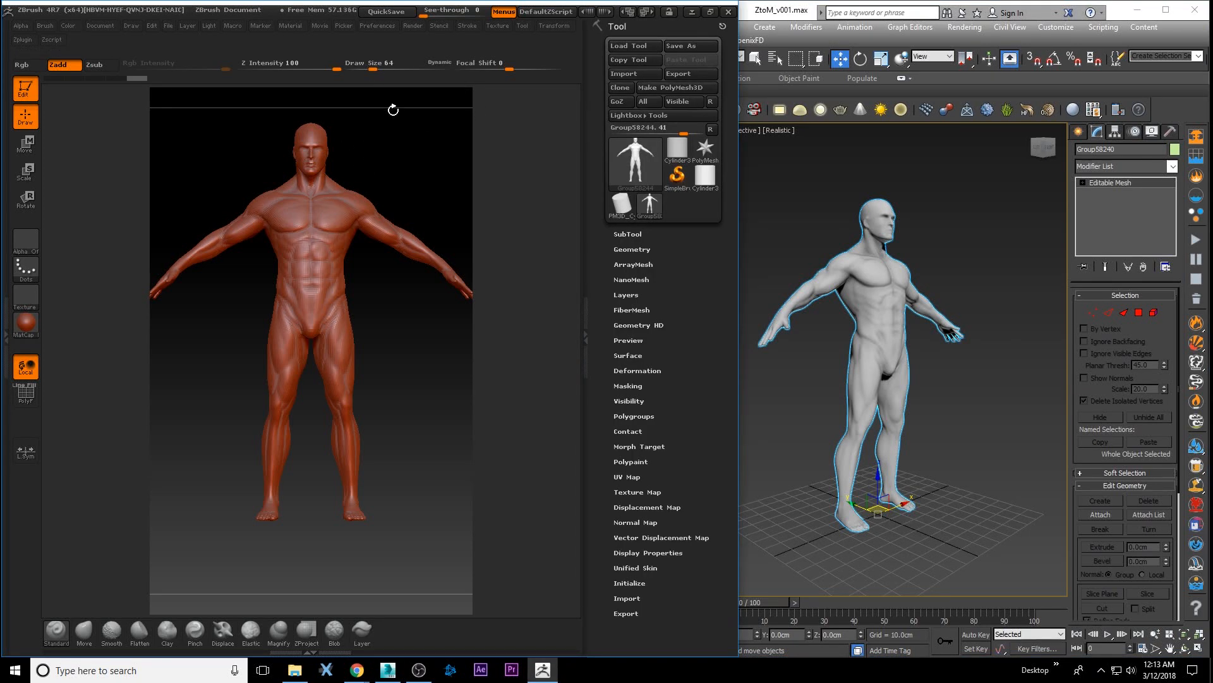
click(977, 207)
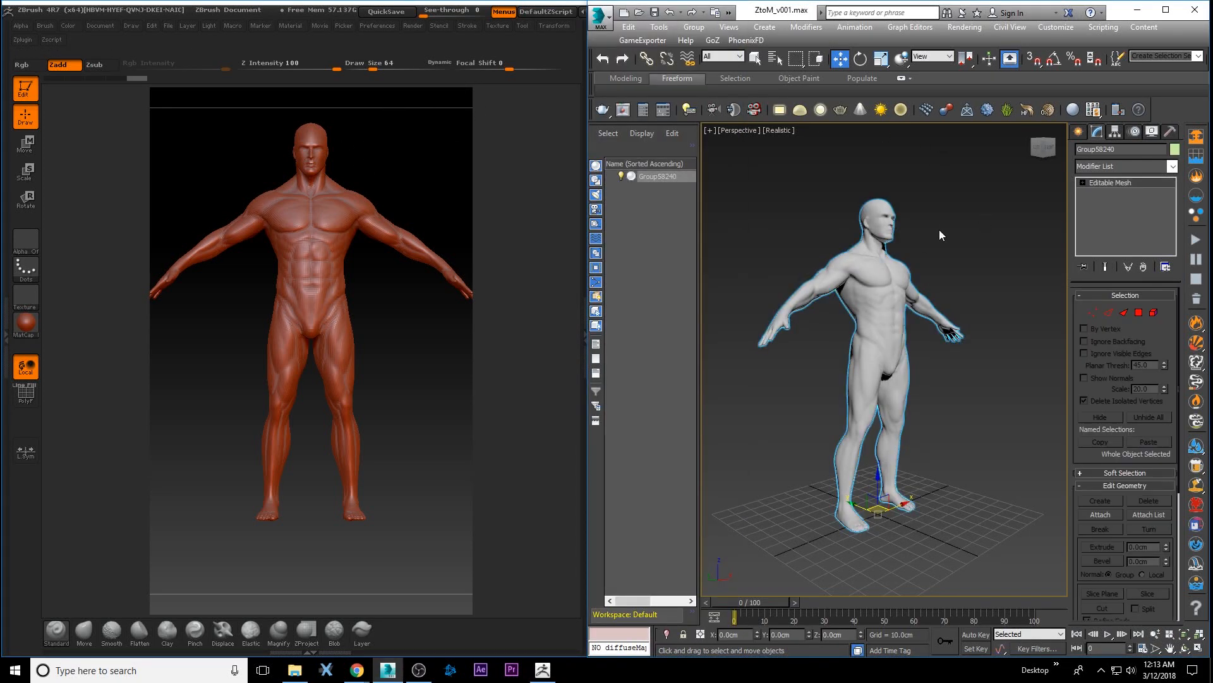
Start exporting the selected figure from 3ds Max into the ZBRUSH TEST folder on the Desktop.
click(598, 19)
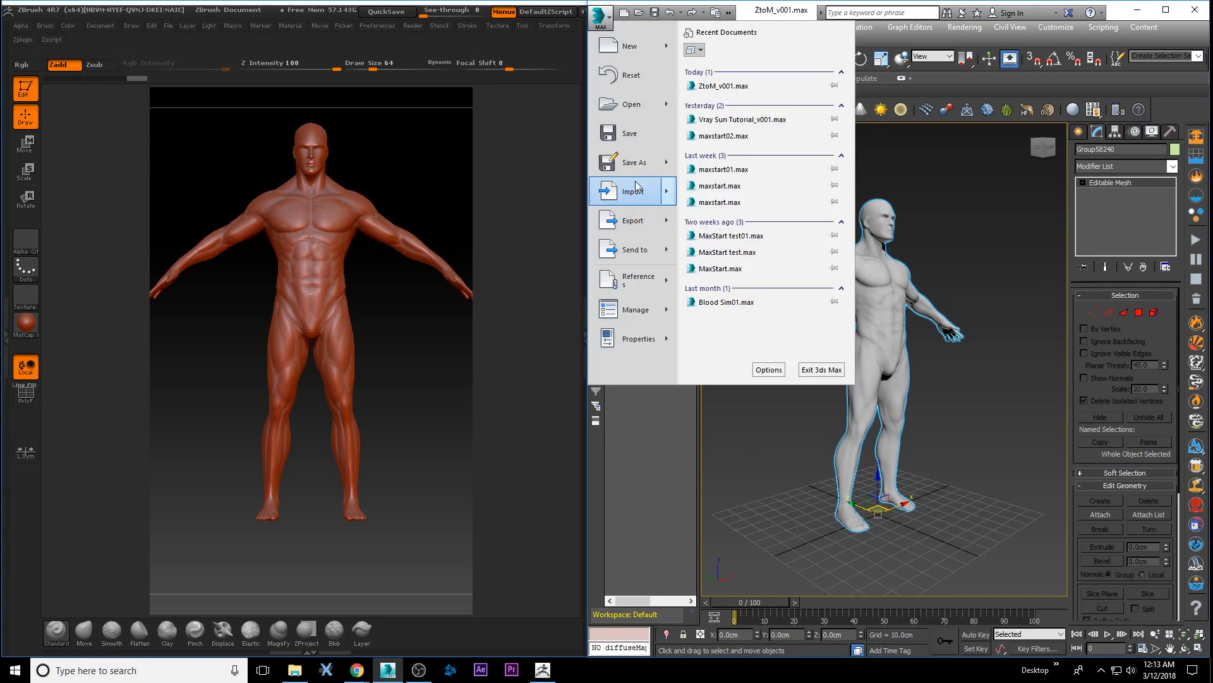
mouse_move(634, 219)
click(755, 108)
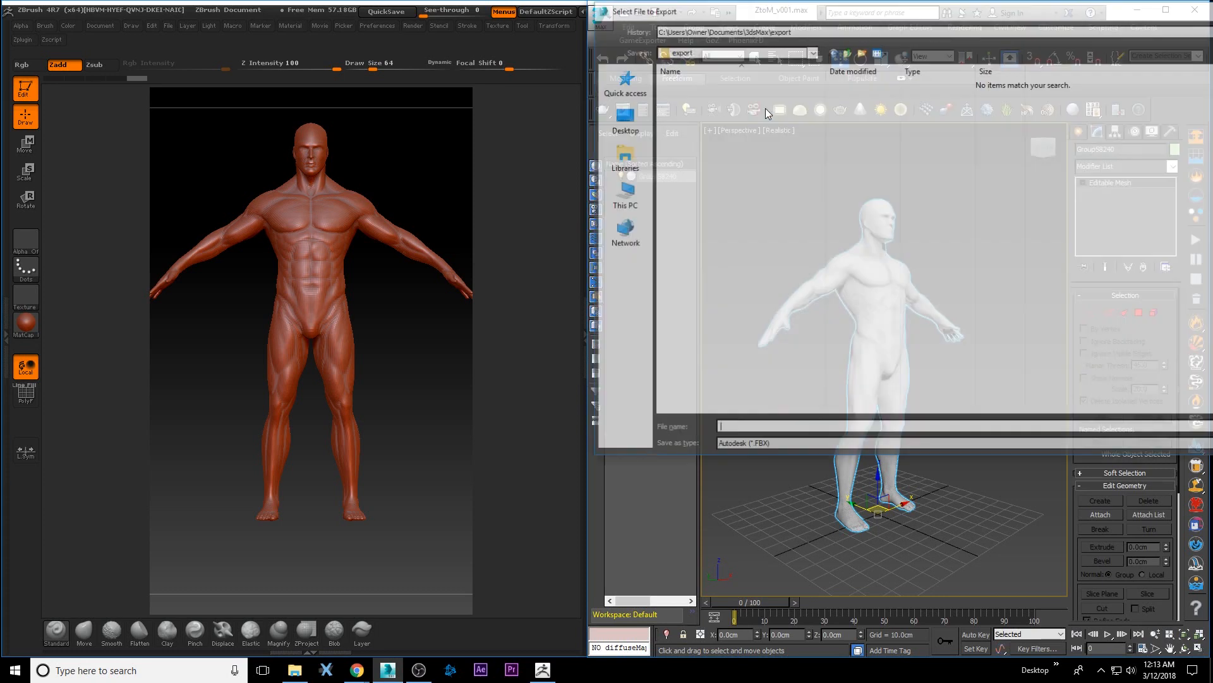
click(636, 135)
scroll(728, 253, down, 2)
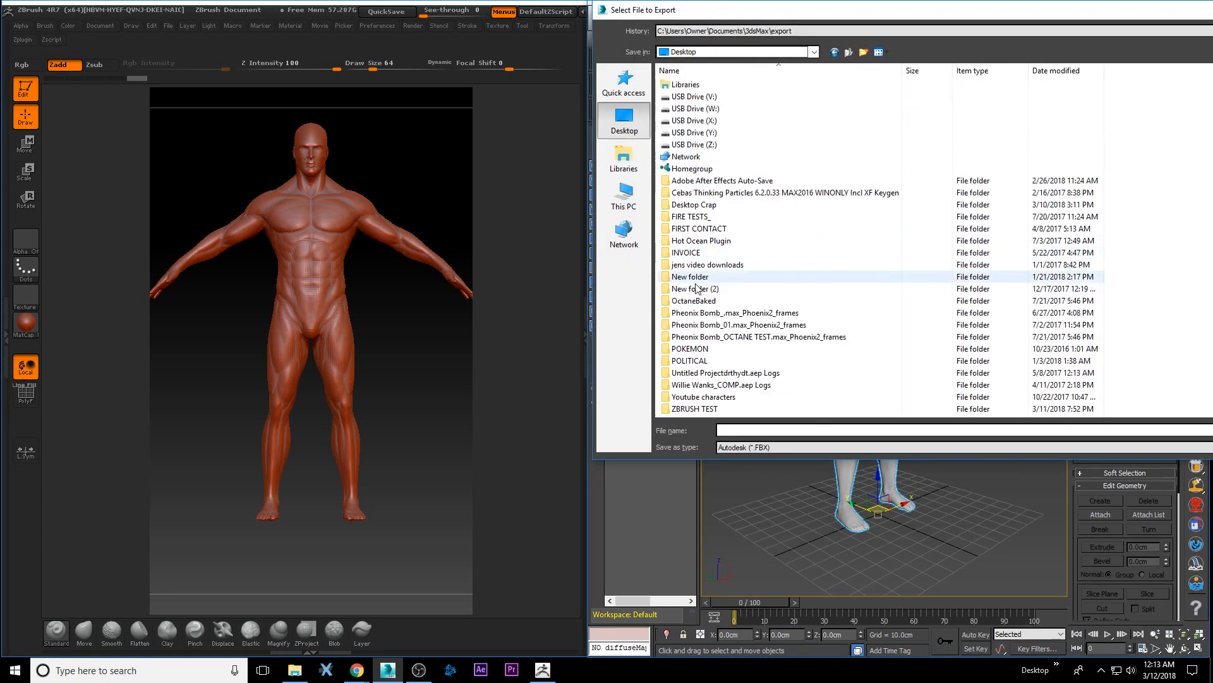
double_click(727, 408)
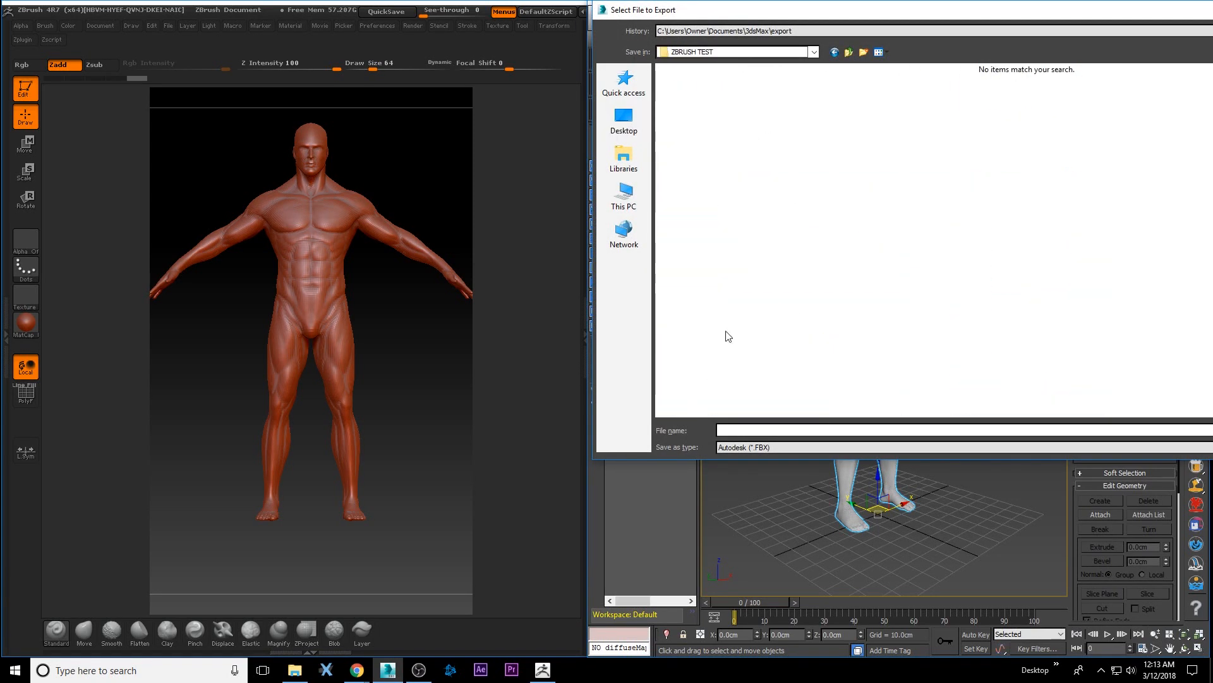
Export the figure as Man_v002 in gw::OBJ-Exporter (*.OBJ) format, using the ZBrush preset.
click(754, 446)
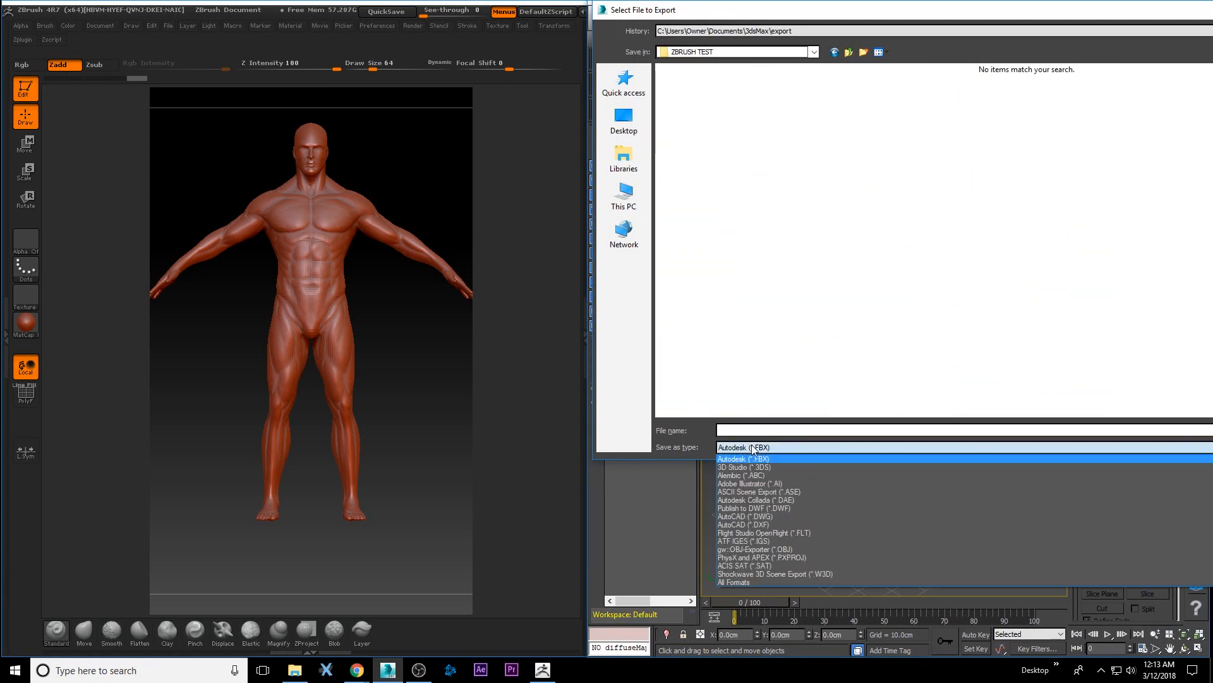
click(789, 550)
click(780, 140)
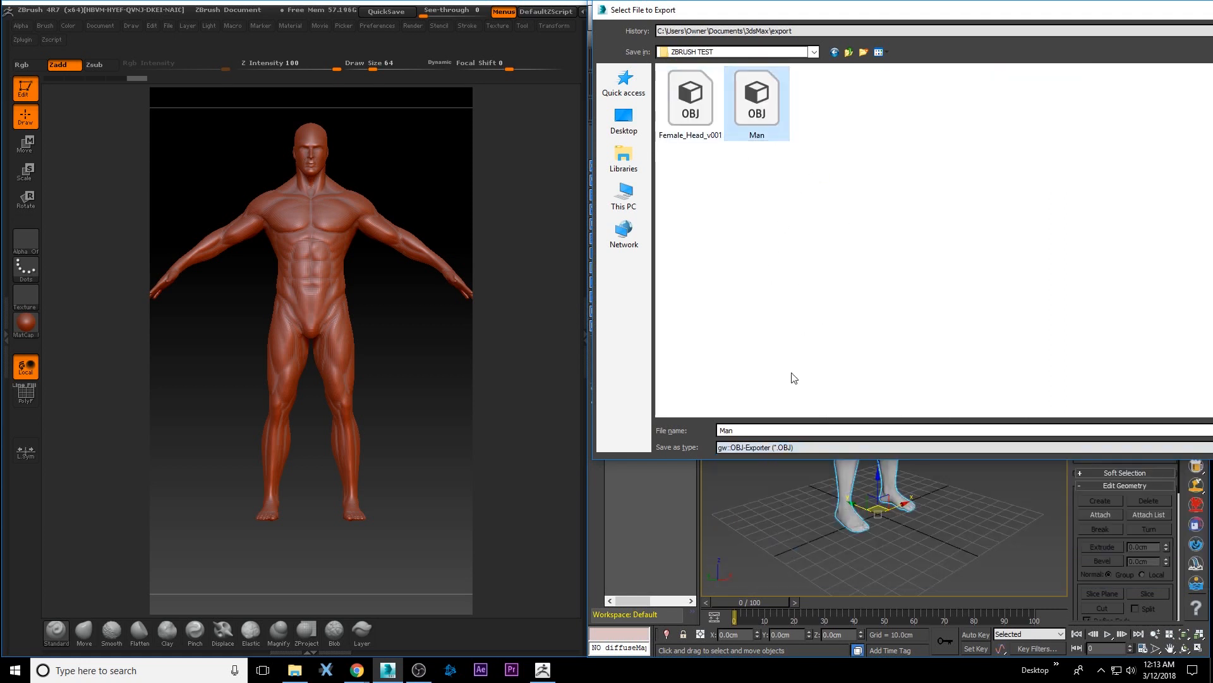
click(771, 430)
text(_v002)
key(Return)
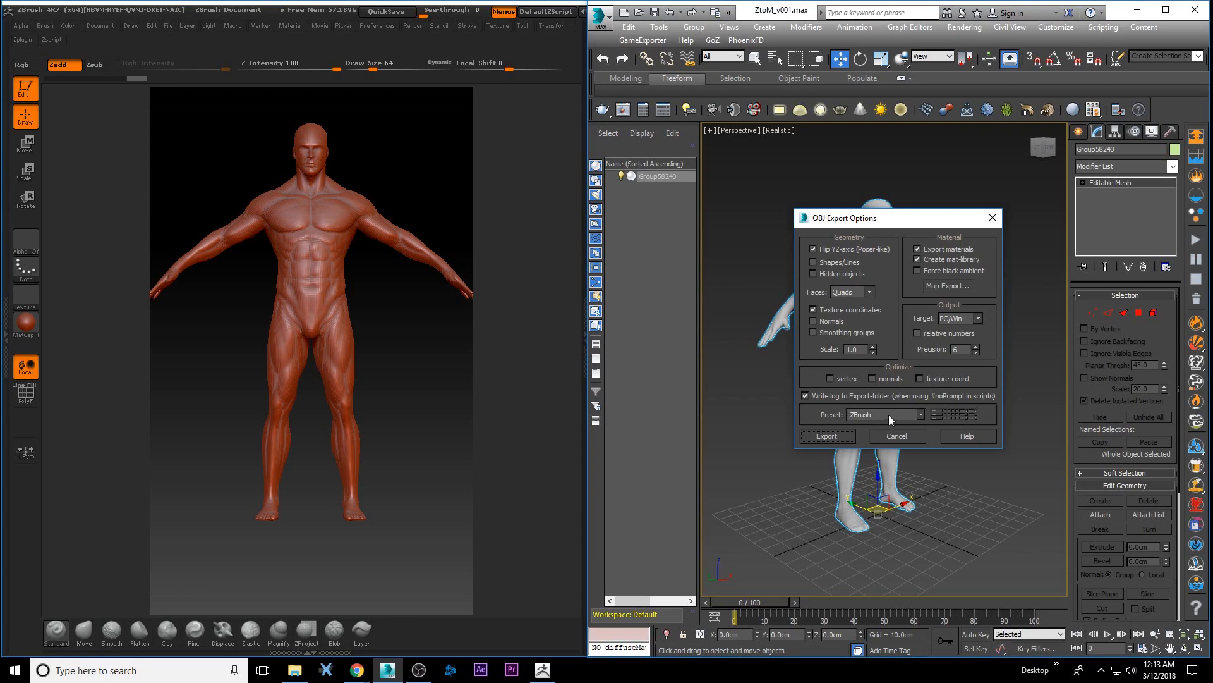
click(834, 438)
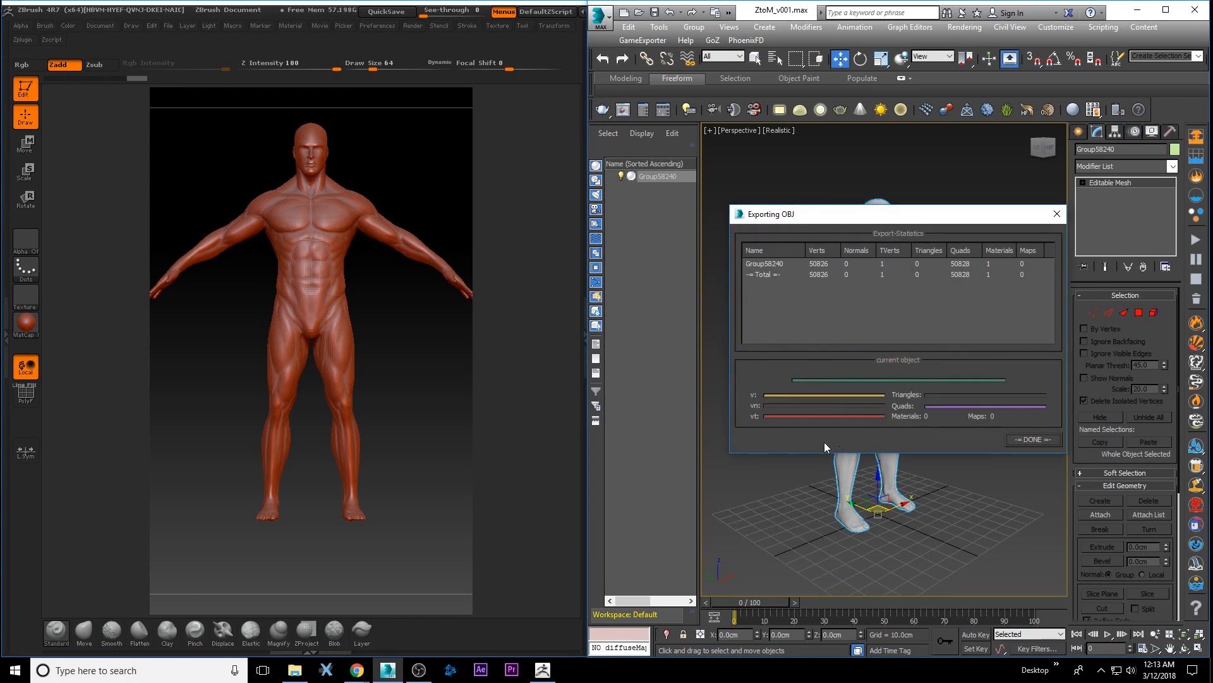
Switch to ZBrush and import the Man_v002 OBJ from the ZBRUSH TEST folder on the Desktop.
click(449, 174)
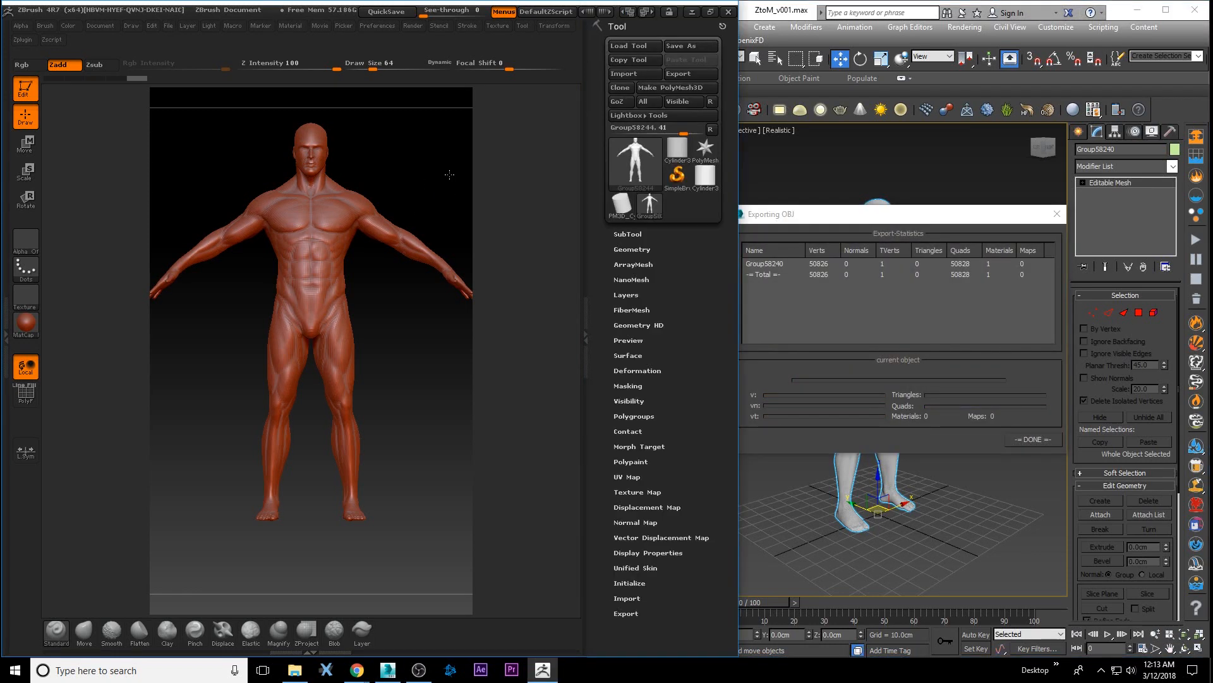
click(677, 150)
click(634, 74)
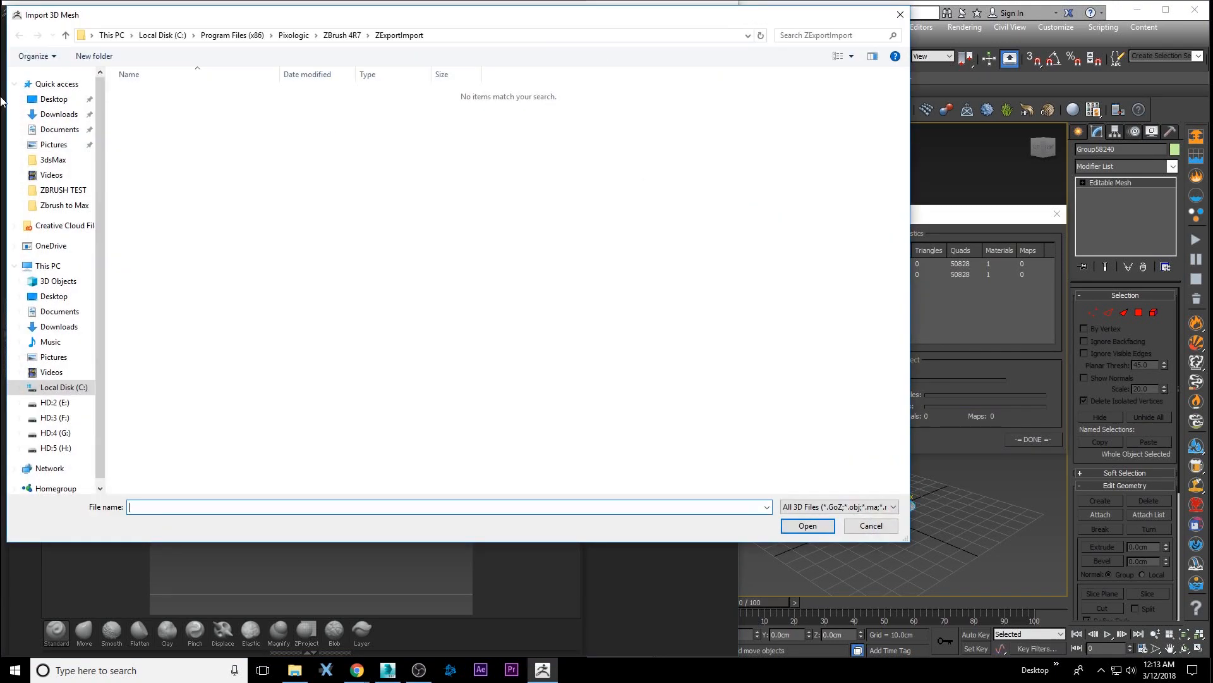
click(52, 101)
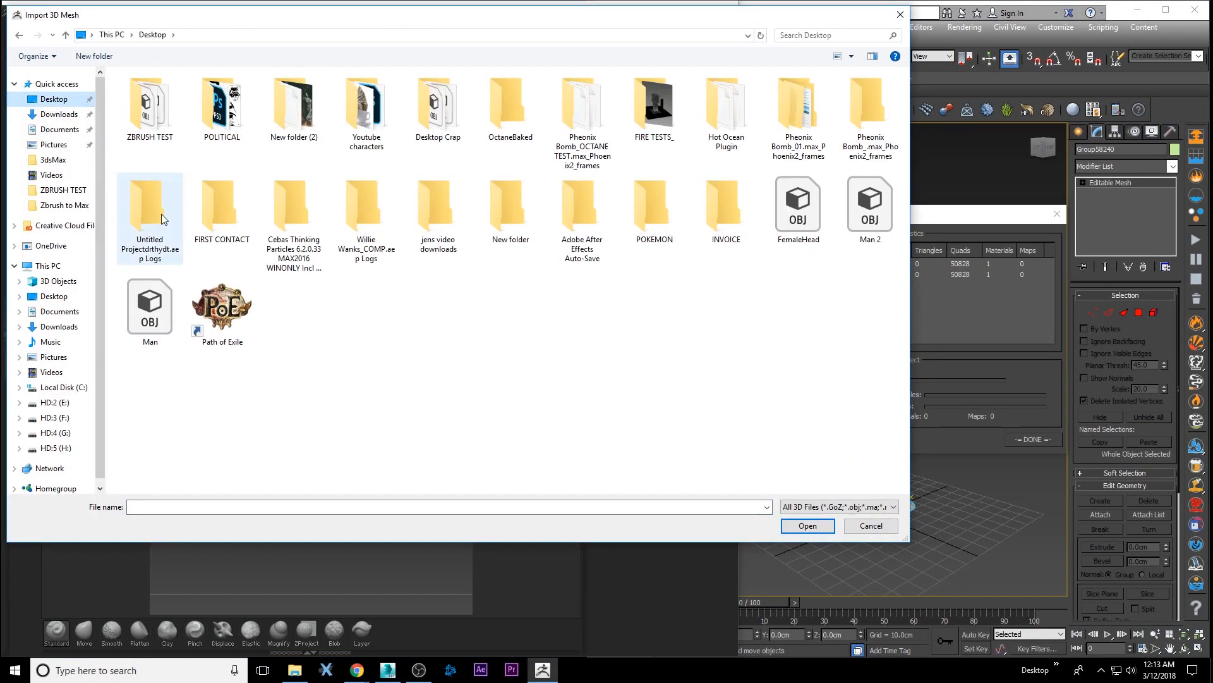
double_click(157, 98)
click(287, 118)
click(808, 526)
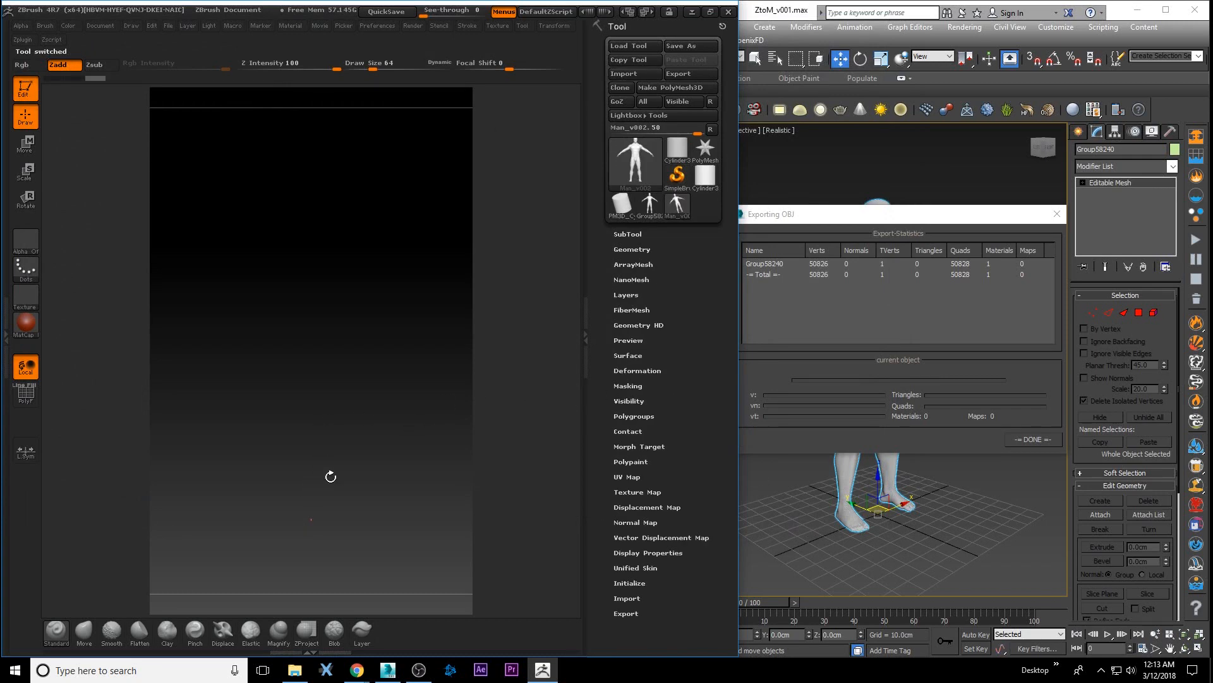
Draw the imported Man_v002 tool on the canvas, frame it, and snap it to the front view.
drag(411, 200, 423, 204)
key(f)
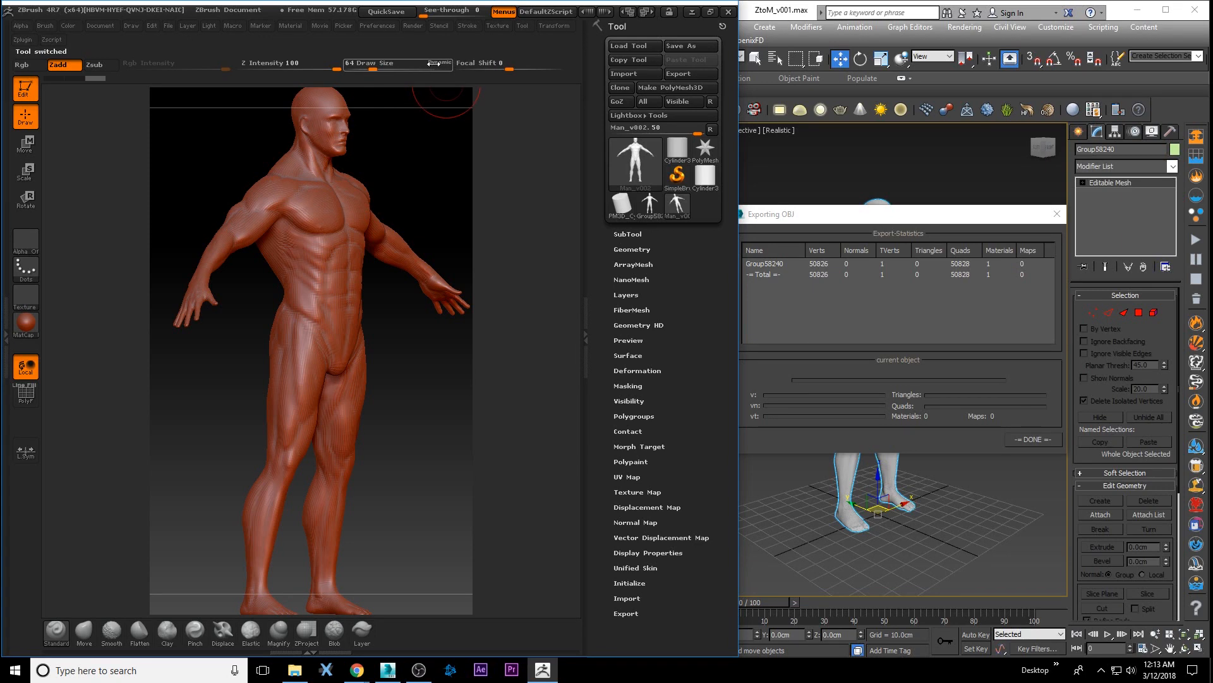
shift+drag(410, 185, 423, 227)
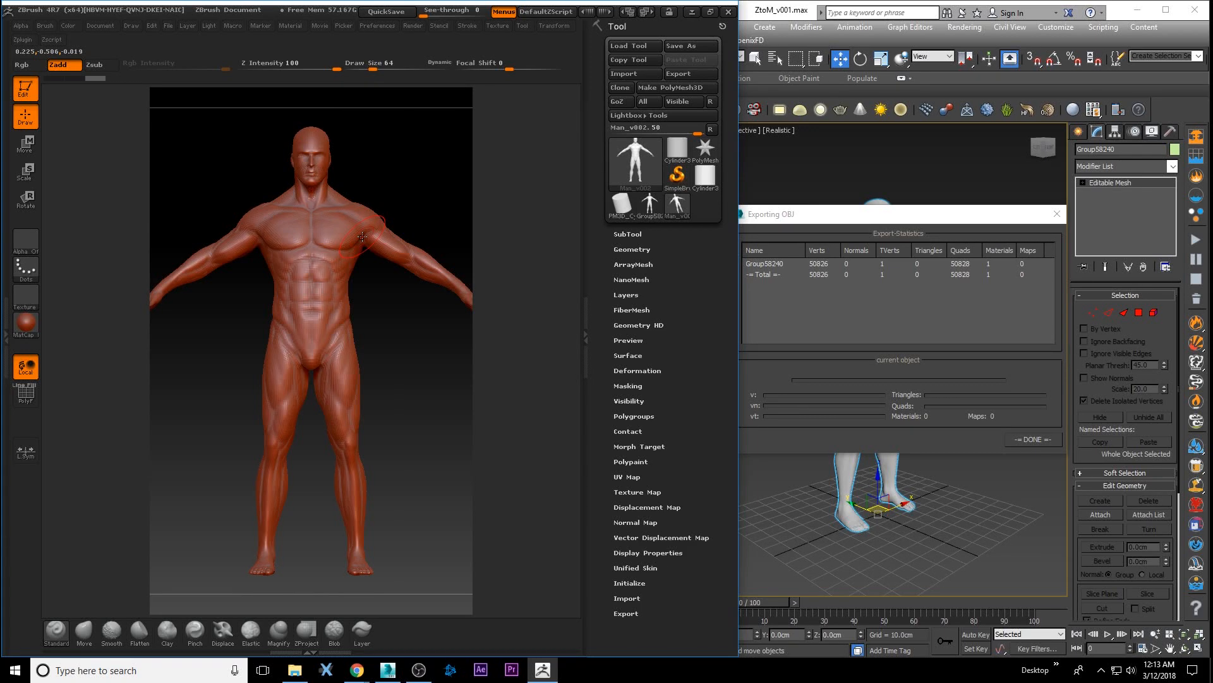
Close the OBJ export report in 3ds Max and make the ZBrush window fit beside 3ds Max.
click(1056, 214)
click(557, 91)
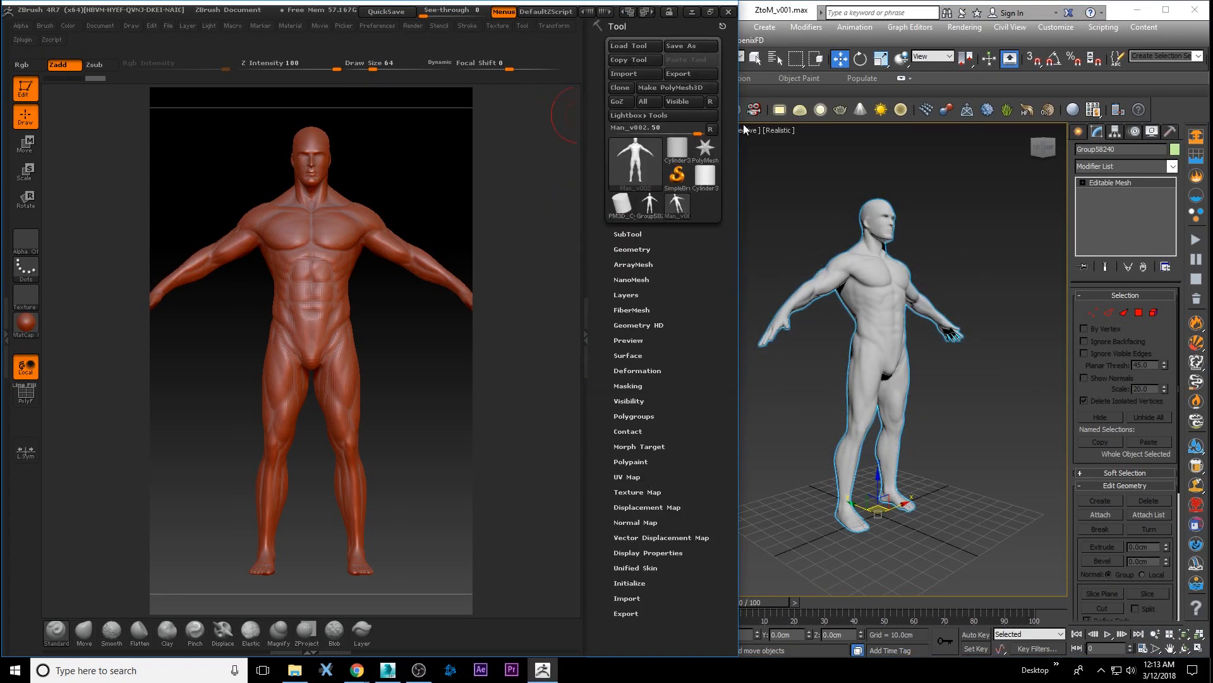
drag(740, 3, 588, 5)
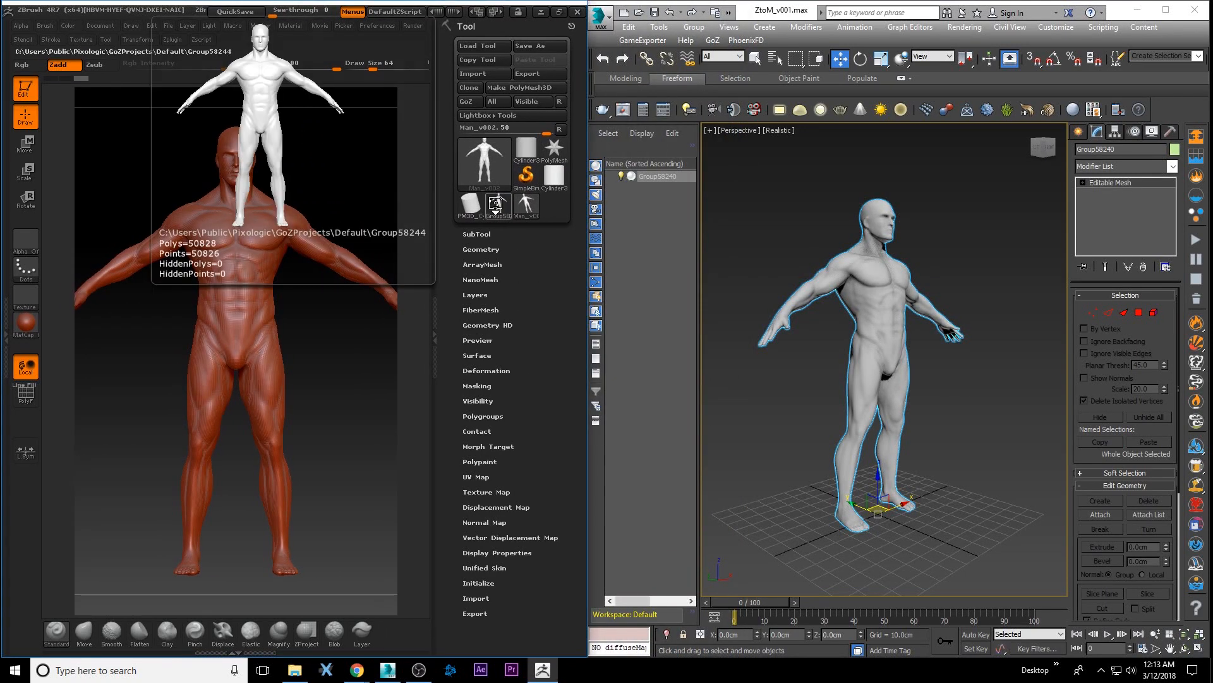
Turn the Man_v002 figure to a three-quarter view and send it to 3ds Max with GoZ.
drag(293, 184, 284, 199)
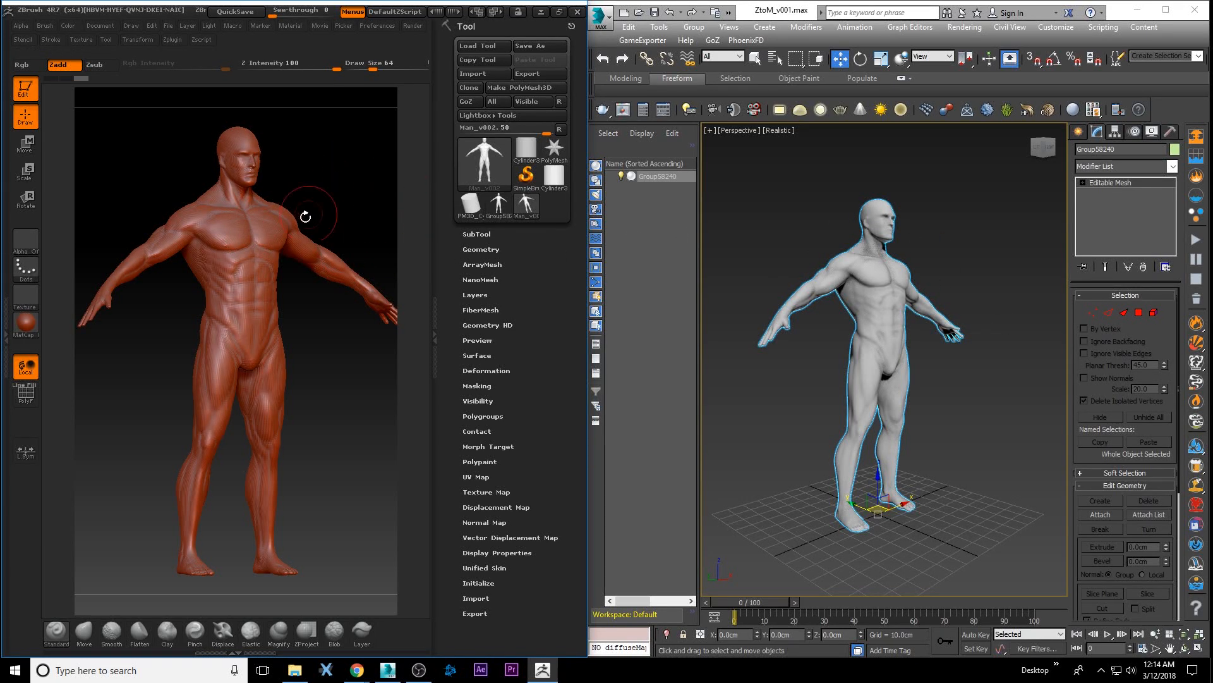
click(465, 104)
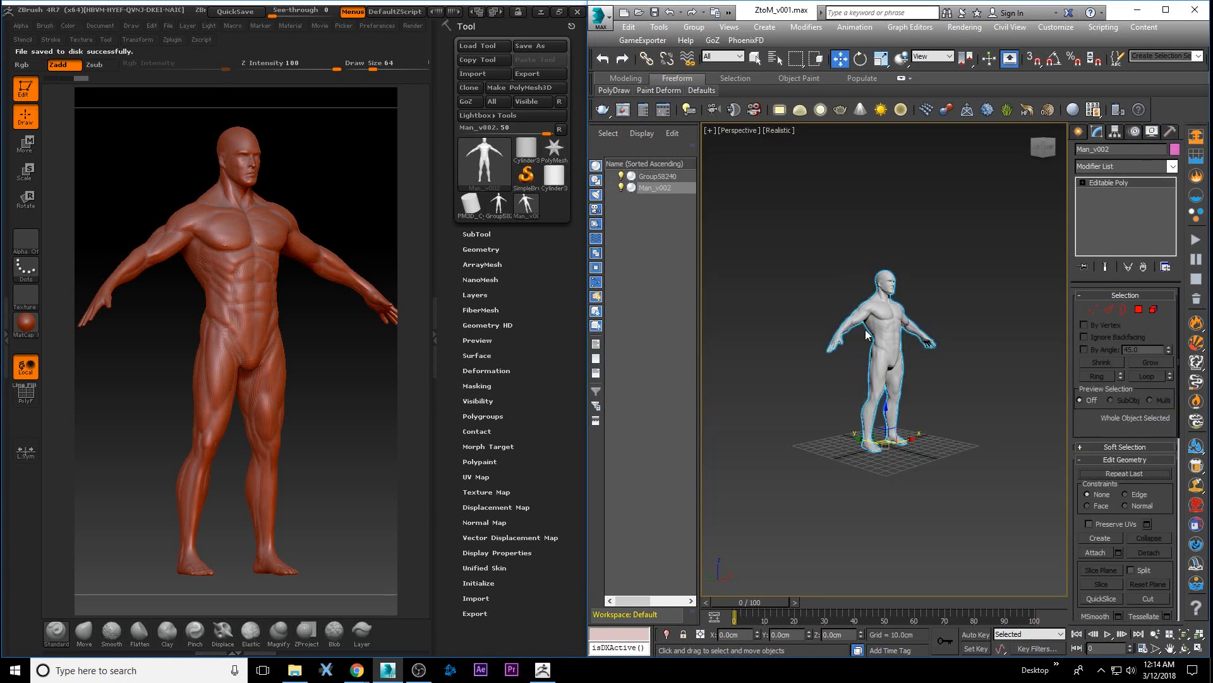
Try moving the Man_v002 figure away from the original for comparison, and undo the move.
drag(910, 436, 953, 420)
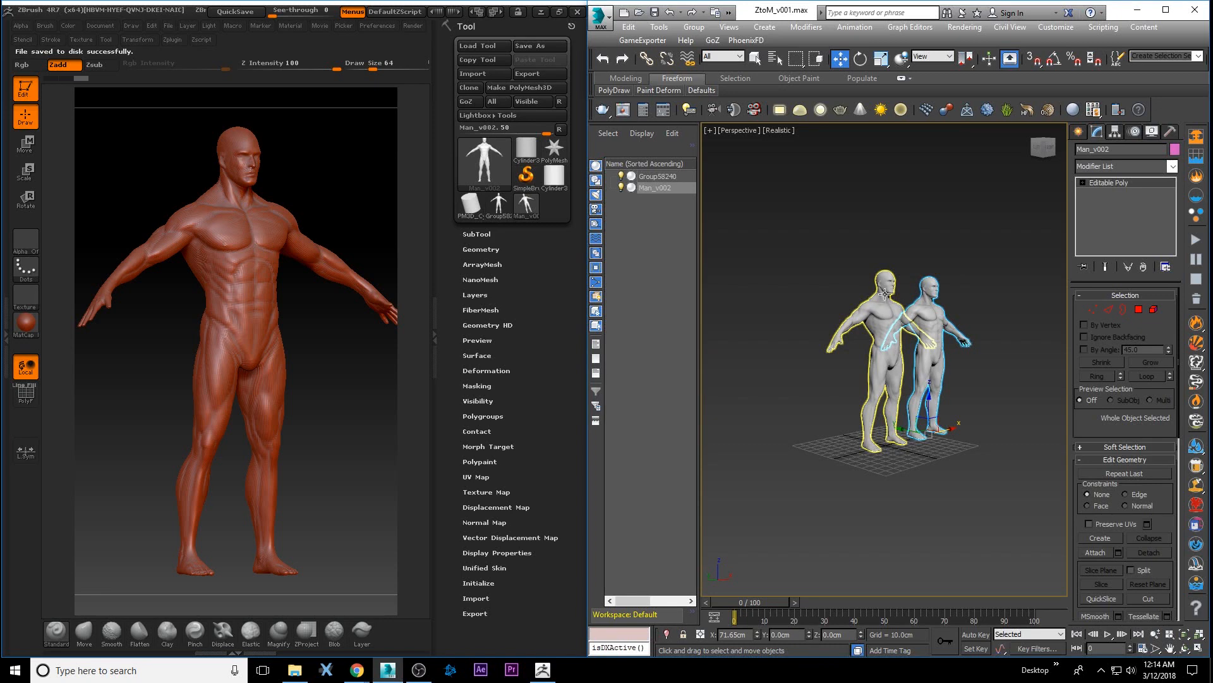
key(ctrl+z)
scroll(886, 358, up, 6)
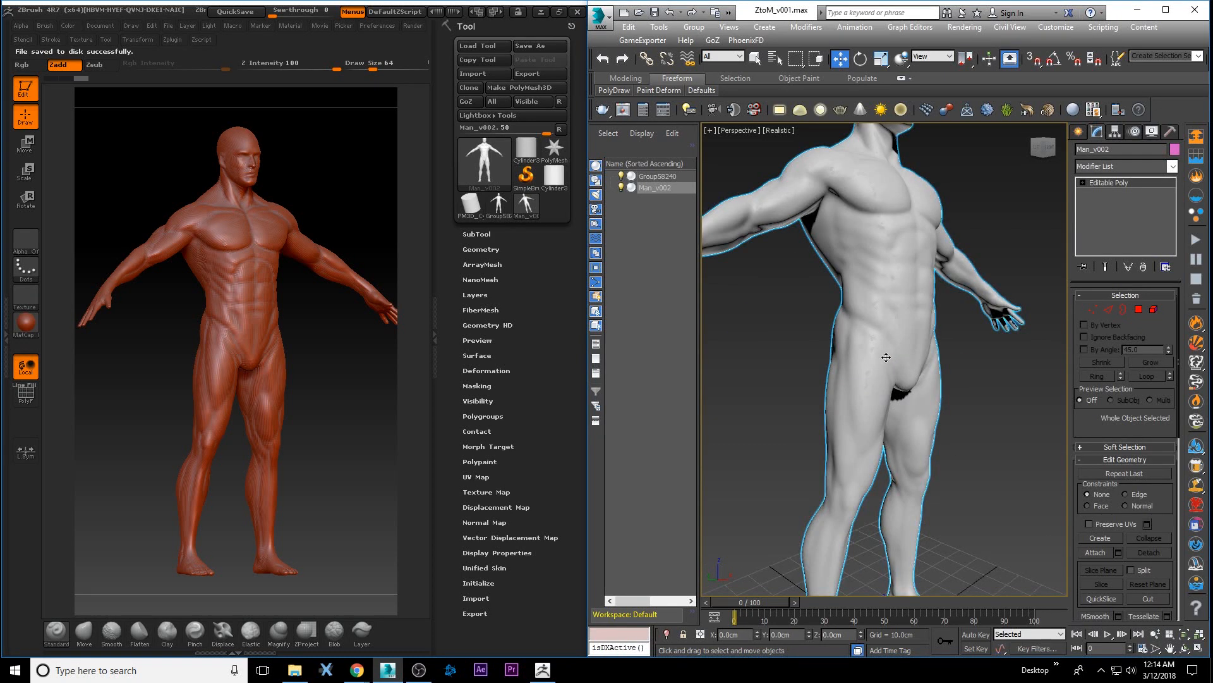
scroll(886, 358, down, 2)
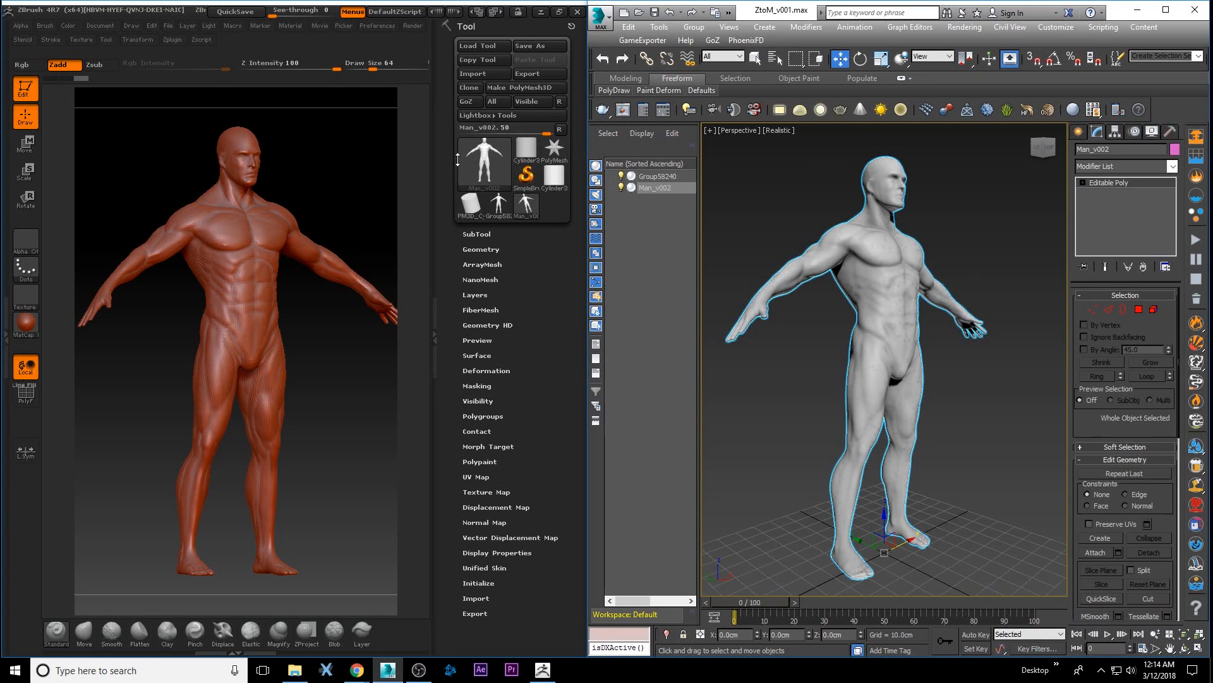
click(301, 173)
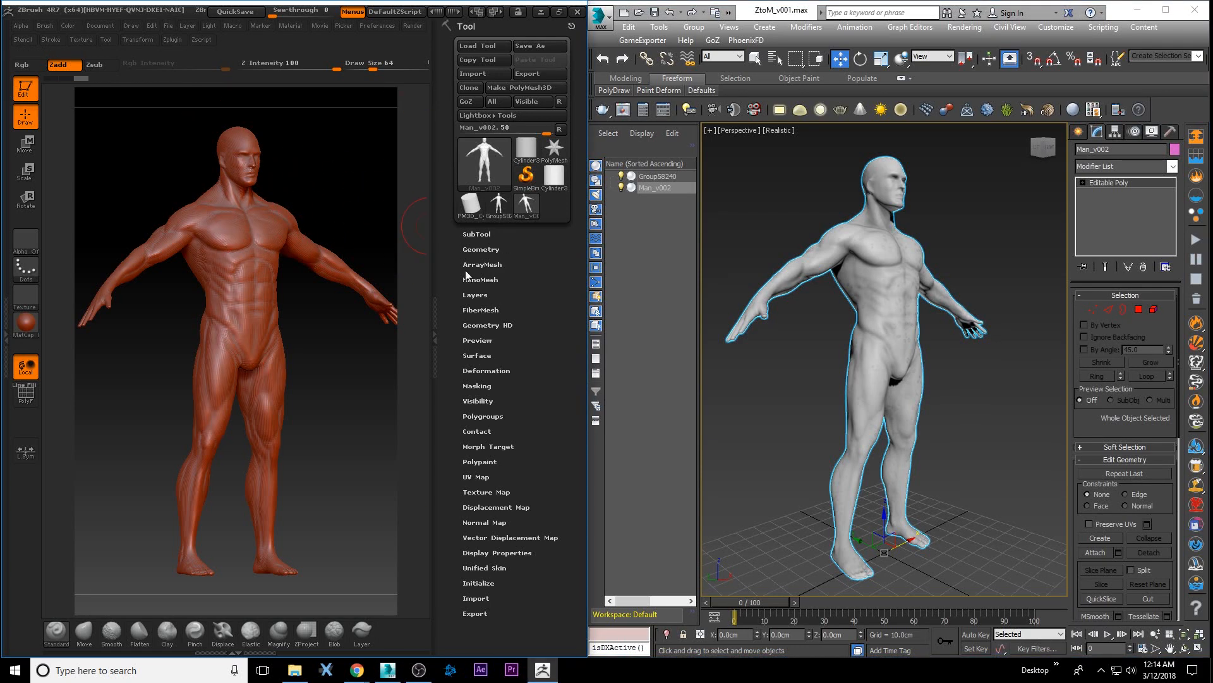
click(904, 272)
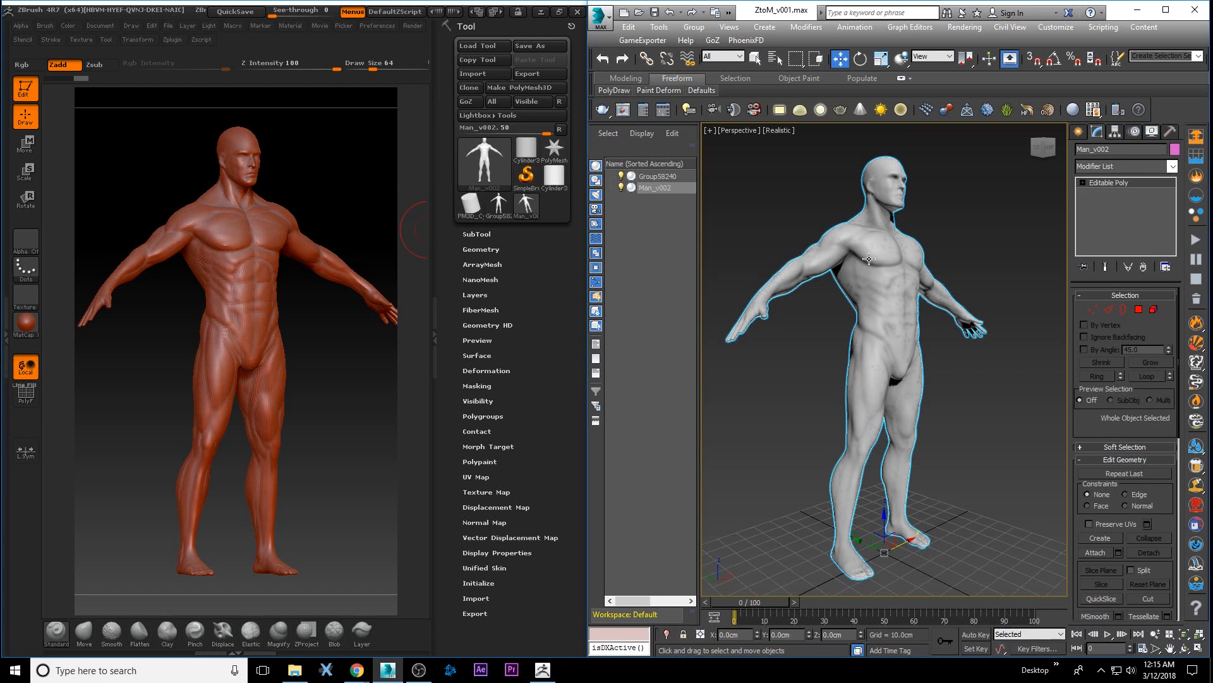
click(958, 222)
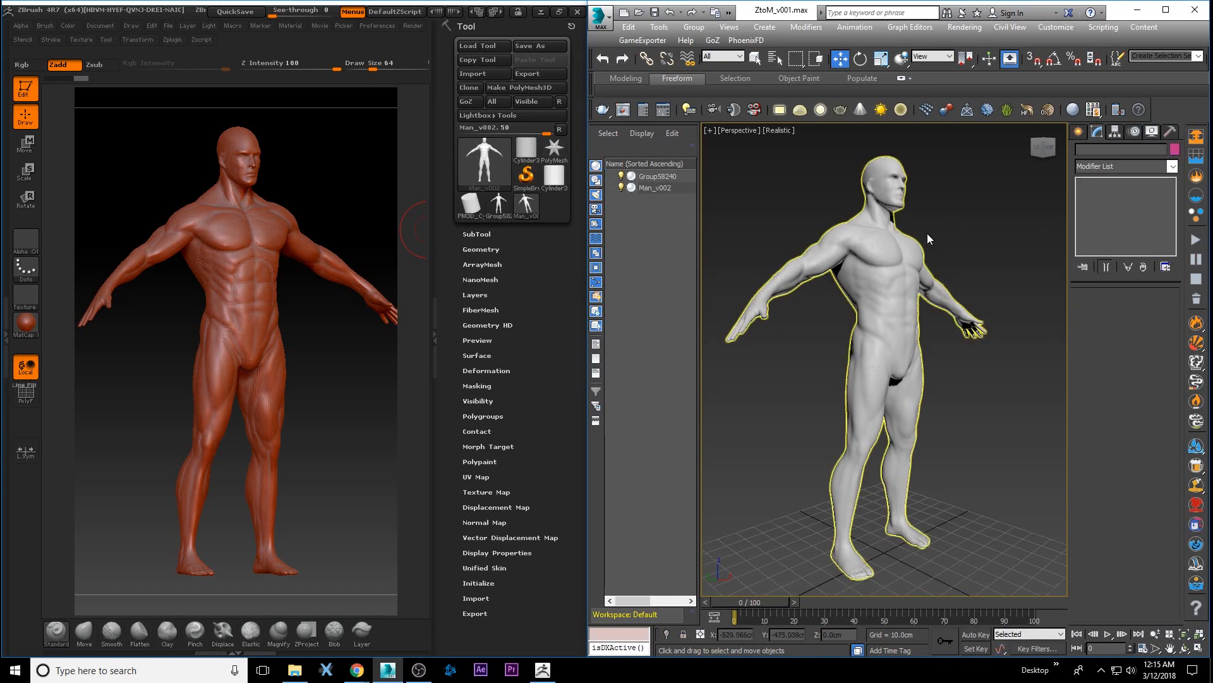
click(892, 252)
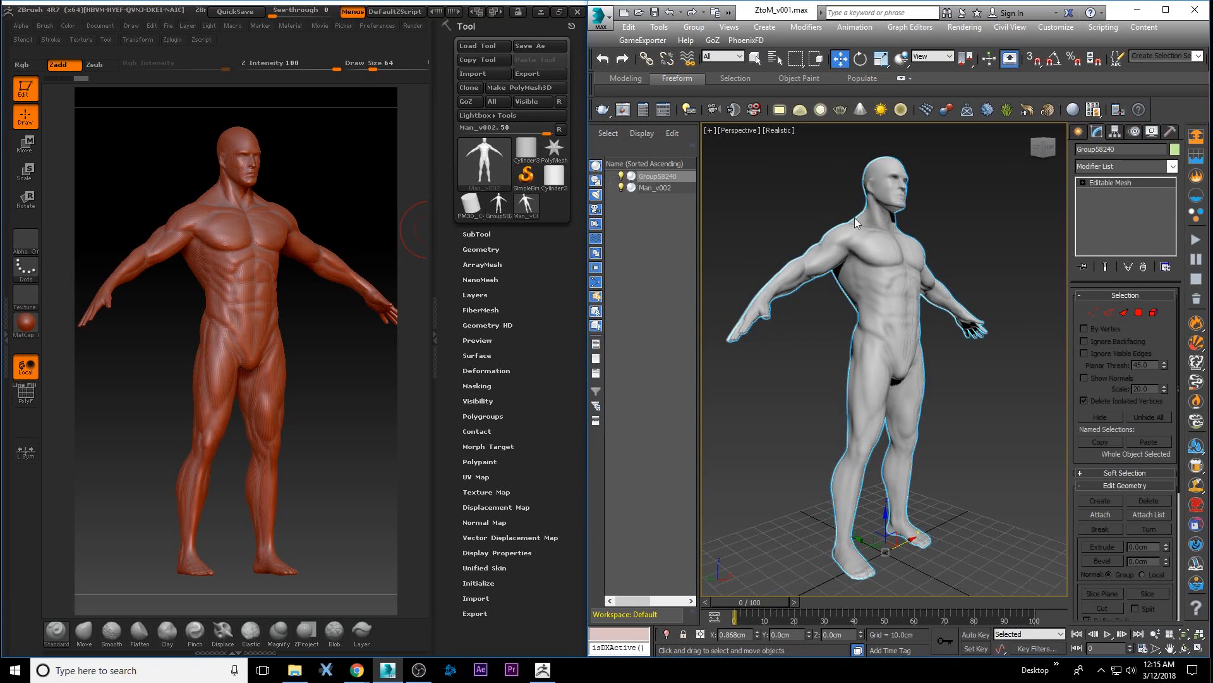
Delete both overlapping figures from the 3ds Max scene.
click(797, 203)
drag(797, 203, 896, 310)
key(Delete)
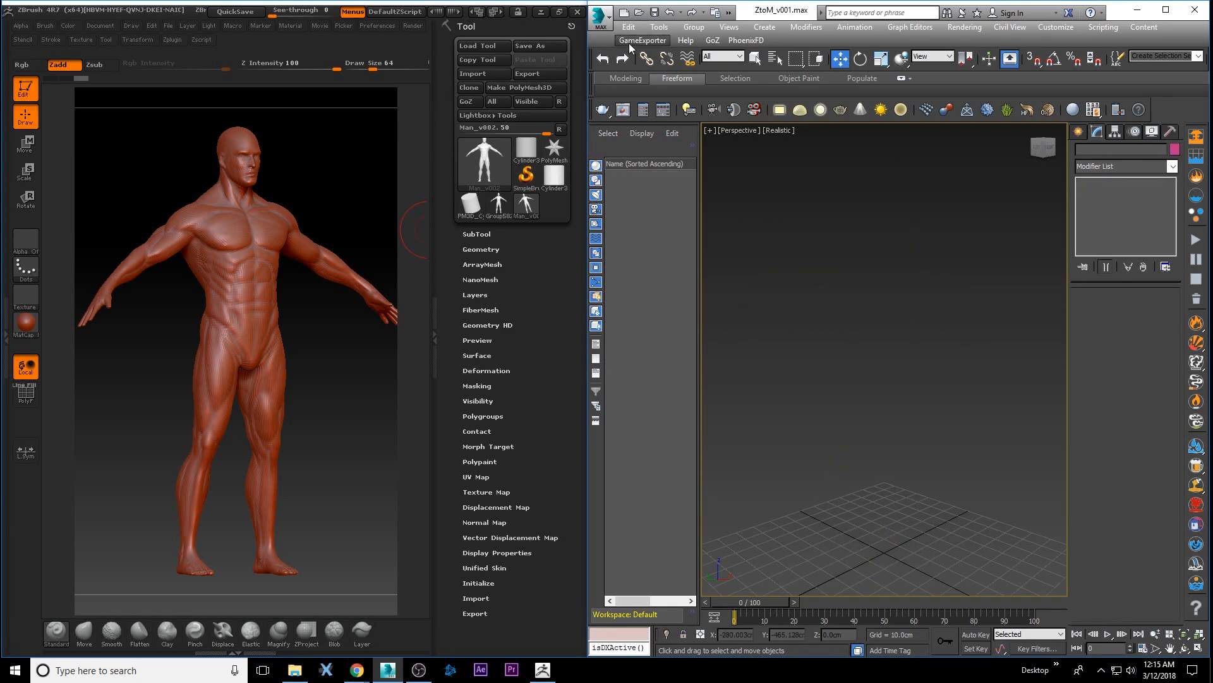
Import the Female_Head_v001 OBJ from the Desktop's ZBRUSH TEST folder into 3ds Max.
click(600, 17)
click(625, 222)
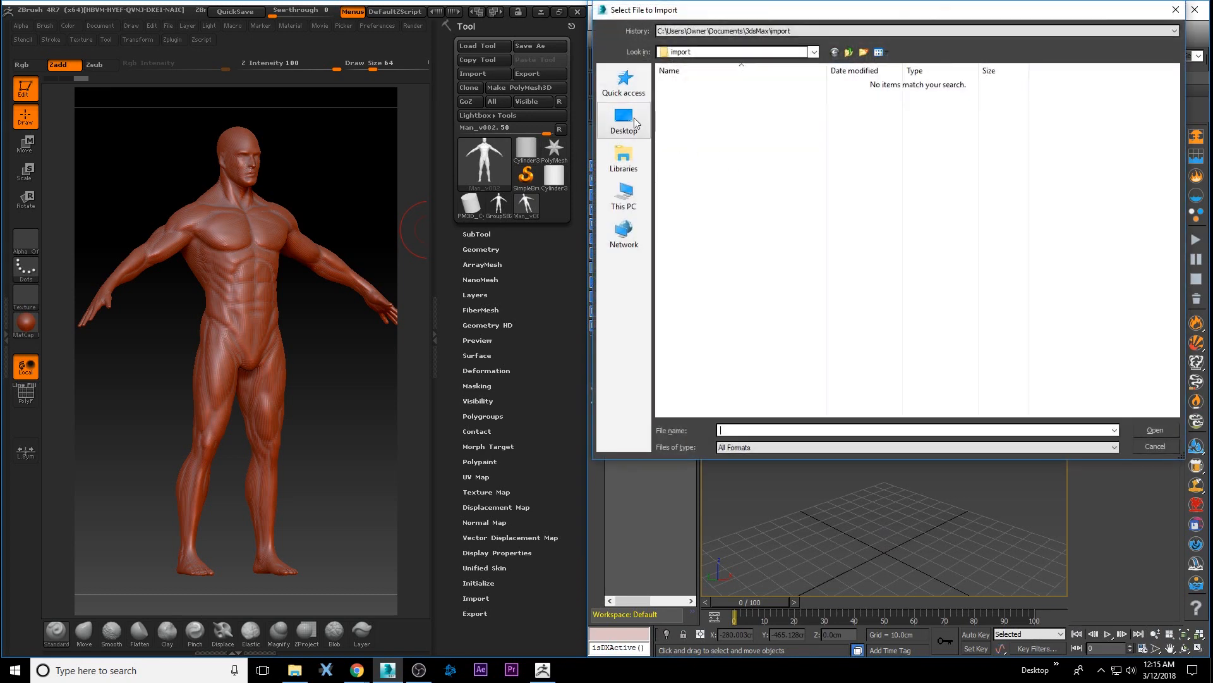
click(635, 122)
scroll(695, 354, down, 3)
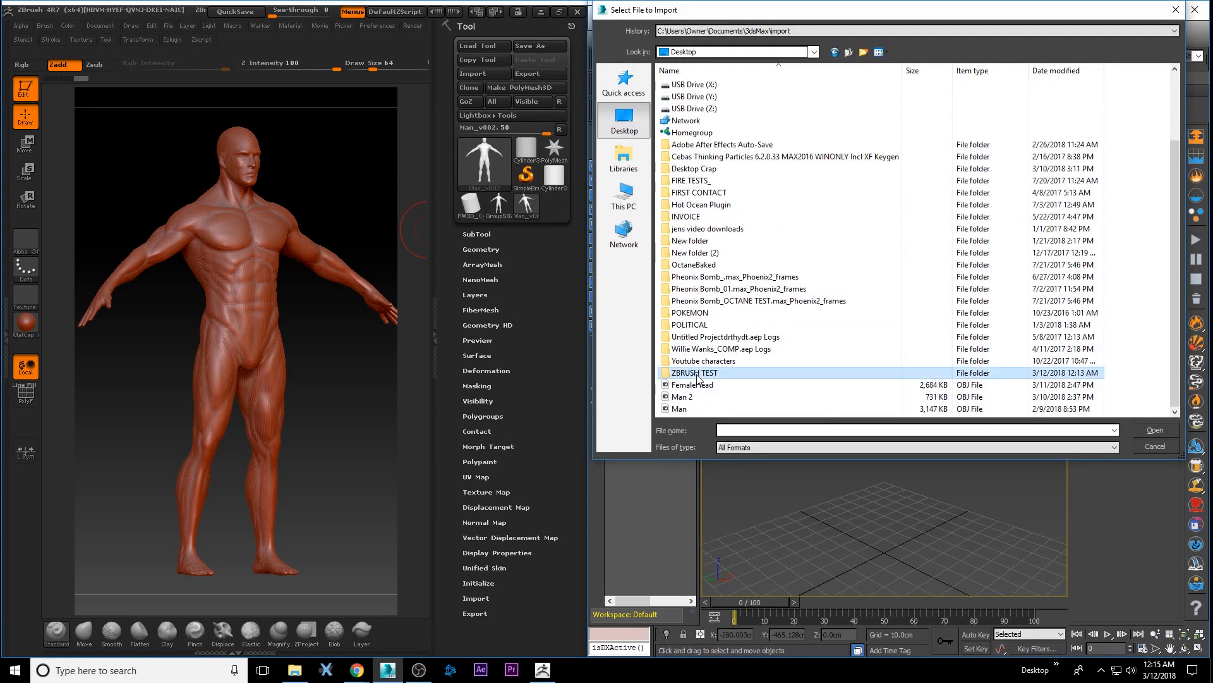
double_click(696, 375)
click(693, 101)
click(1155, 429)
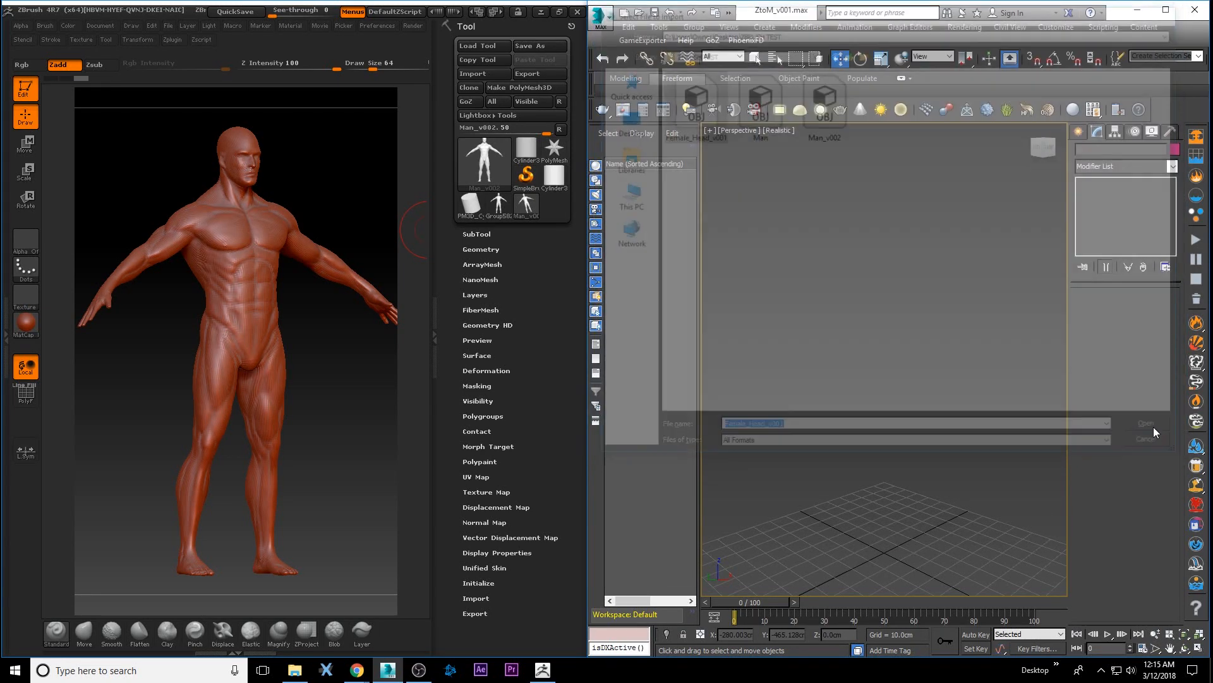
click(821, 547)
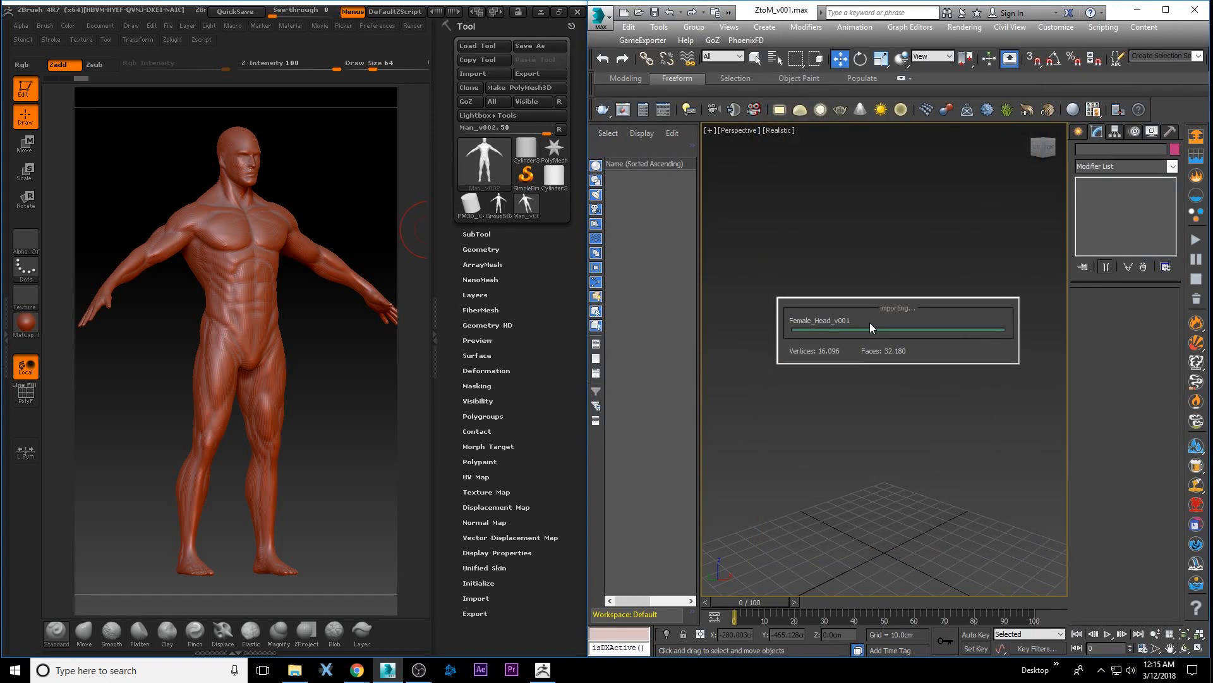
click(1035, 391)
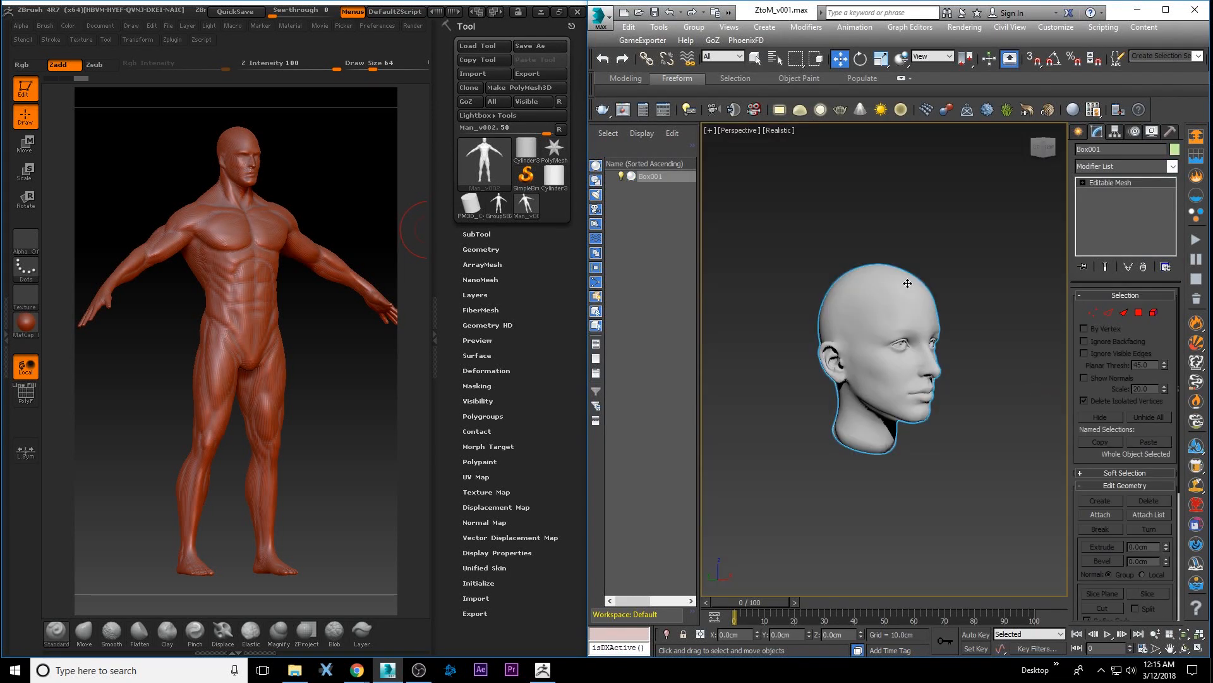
Center the imported female head's pivot on its mesh and leave the head selected.
click(1155, 634)
drag(885, 294, 864, 407)
key(w)
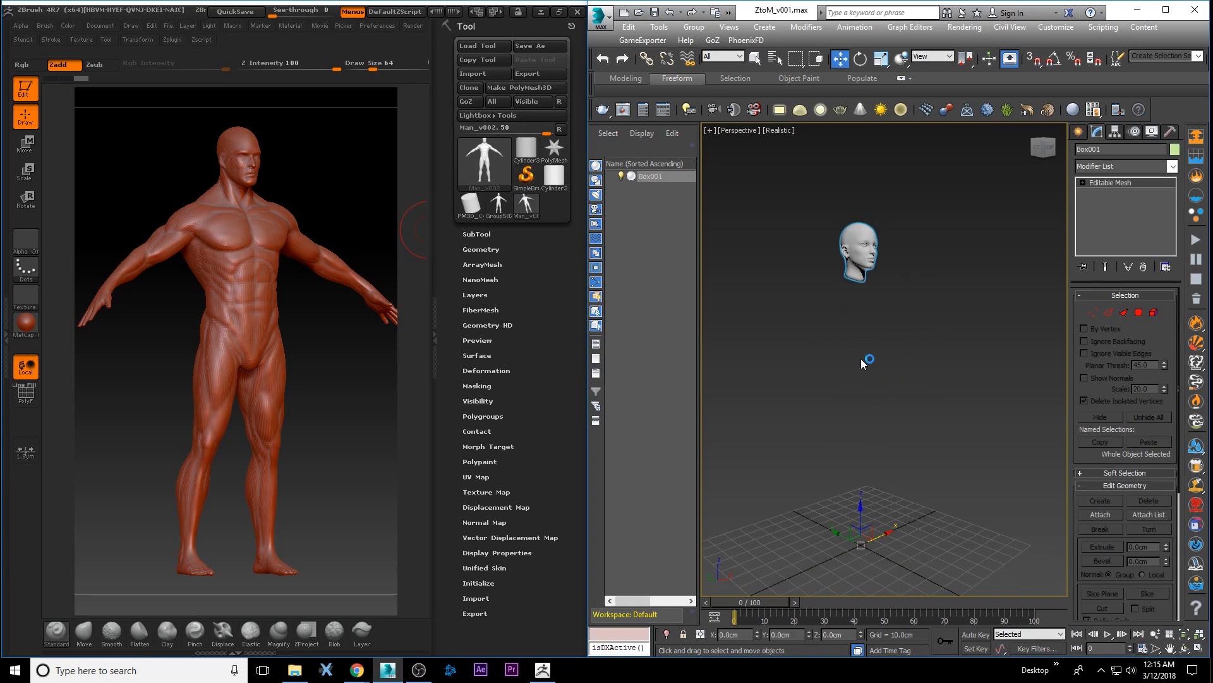
click(887, 351)
click(855, 258)
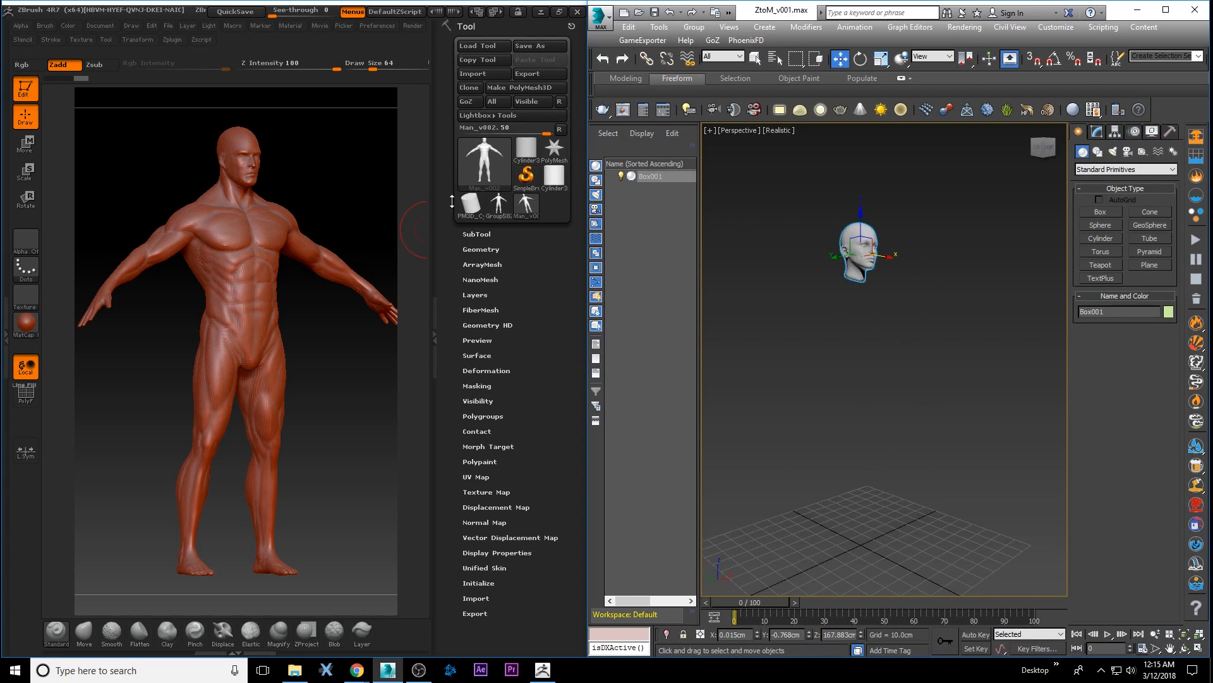
click(791, 225)
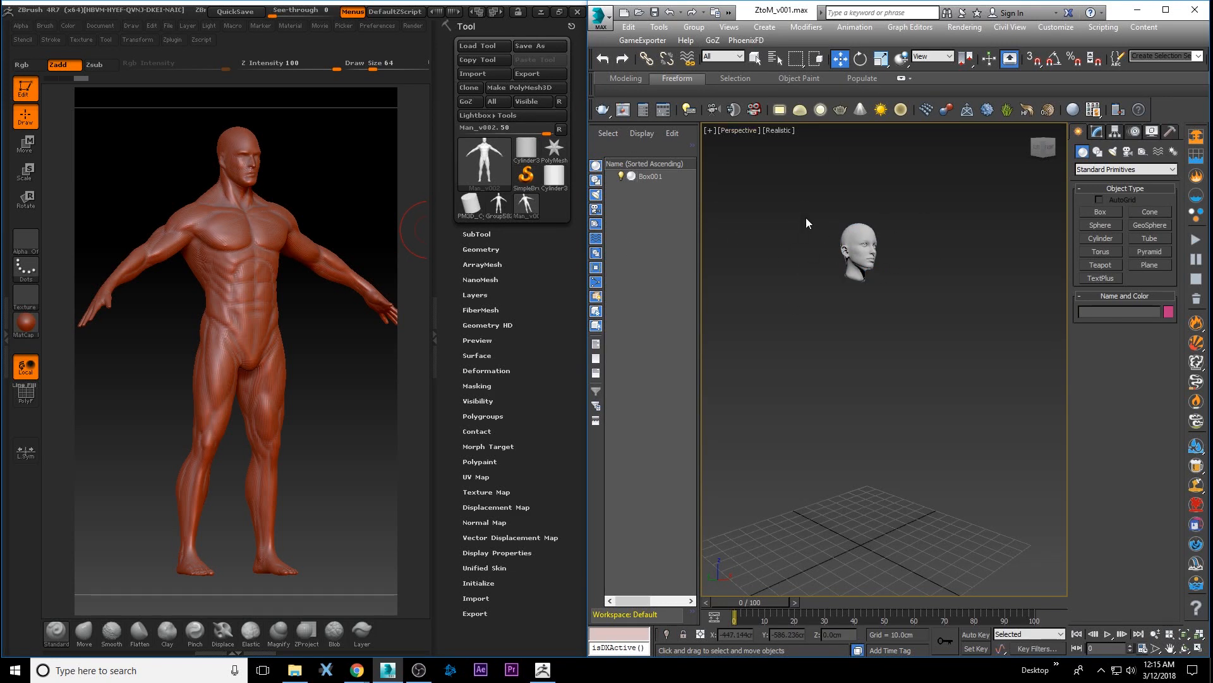
click(858, 253)
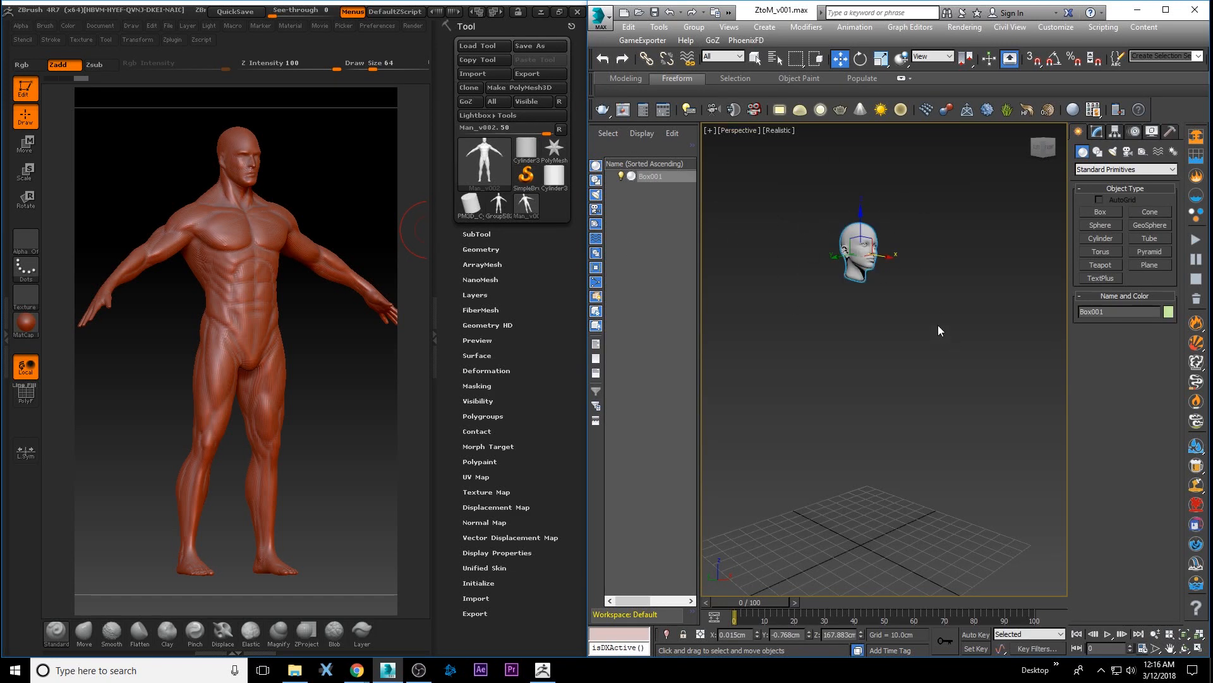
Export the selected female head as Female_Head_v002 in OBJ format to the ZBRUSH TEST folder, using the ZBrush preset.
click(601, 19)
mouse_move(632, 220)
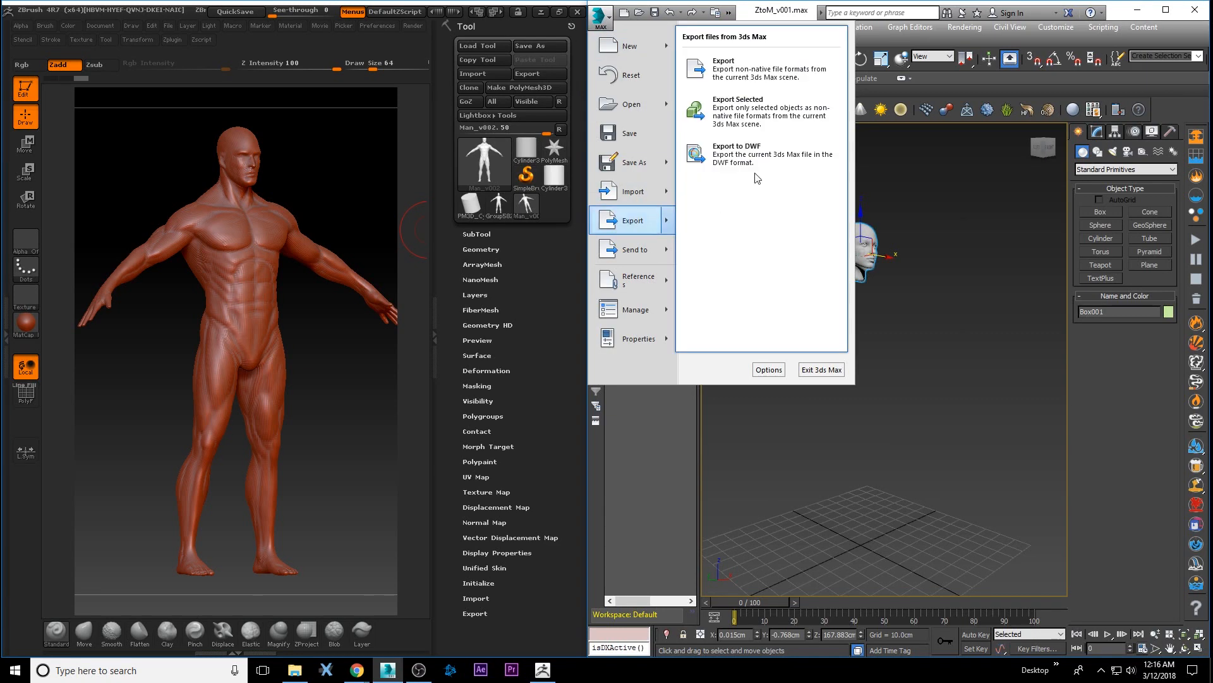
click(760, 116)
click(702, 86)
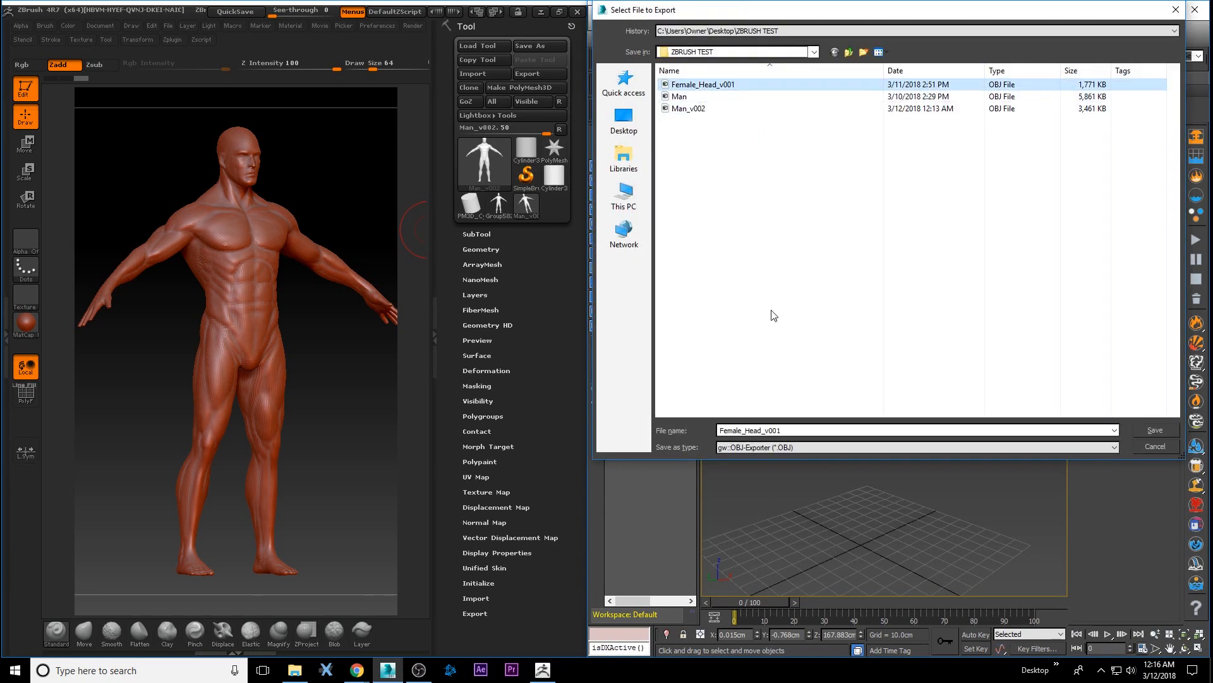
click(794, 430)
key(BackSpace)
text(2)
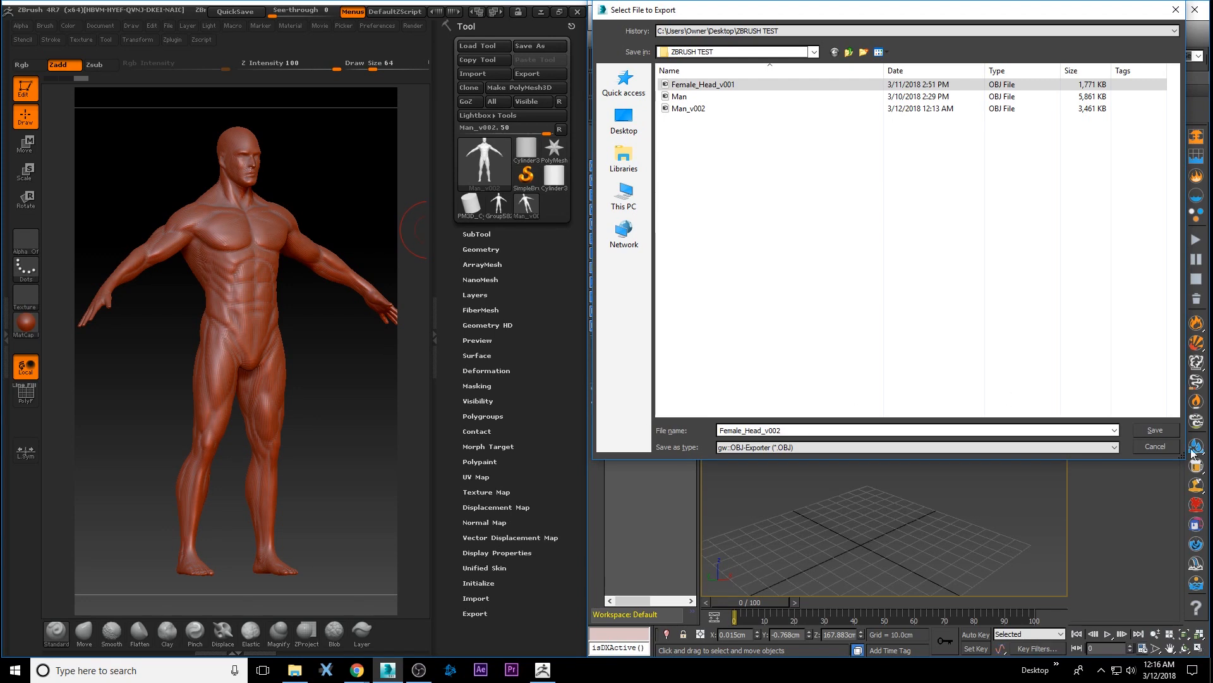
click(1166, 432)
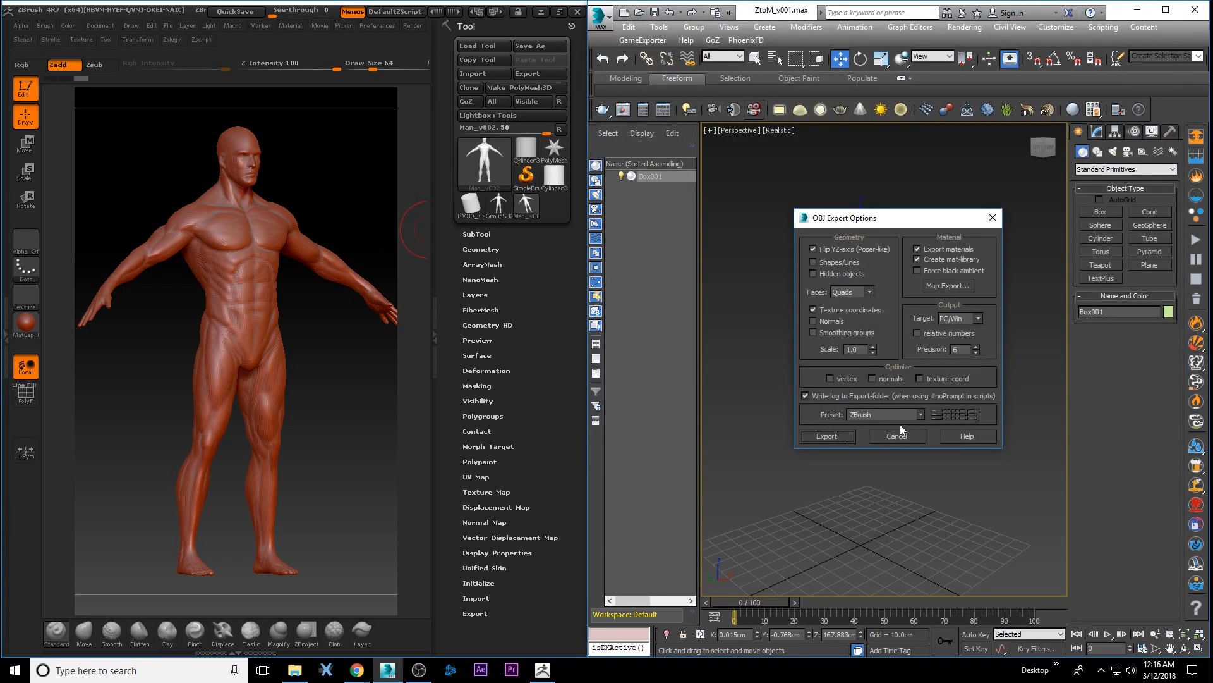
click(827, 435)
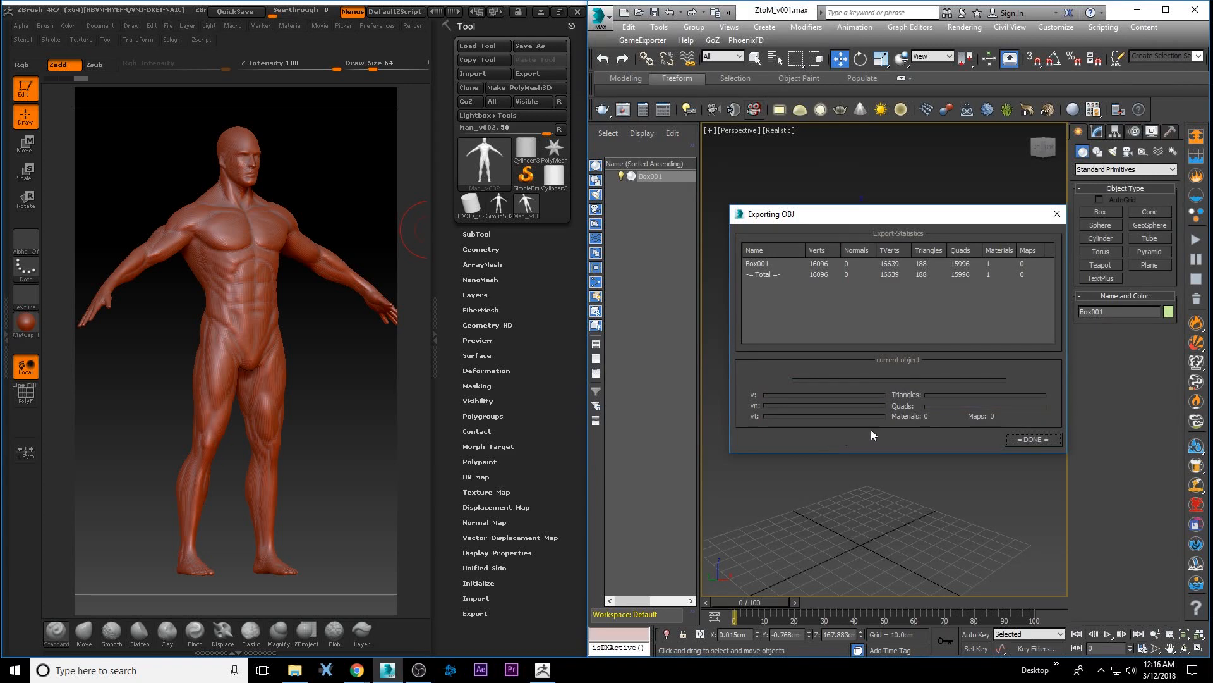
click(1022, 438)
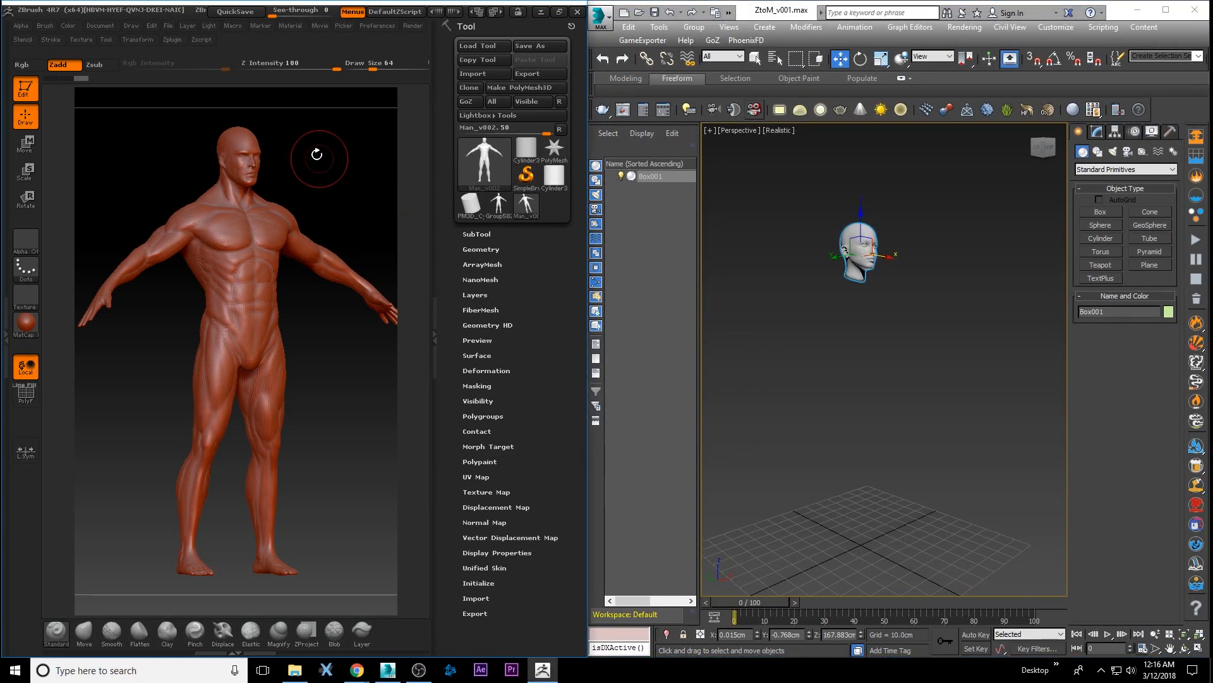
Switch to ZBrush and start a new document without saving changes to the current one.
click(101, 25)
click(136, 201)
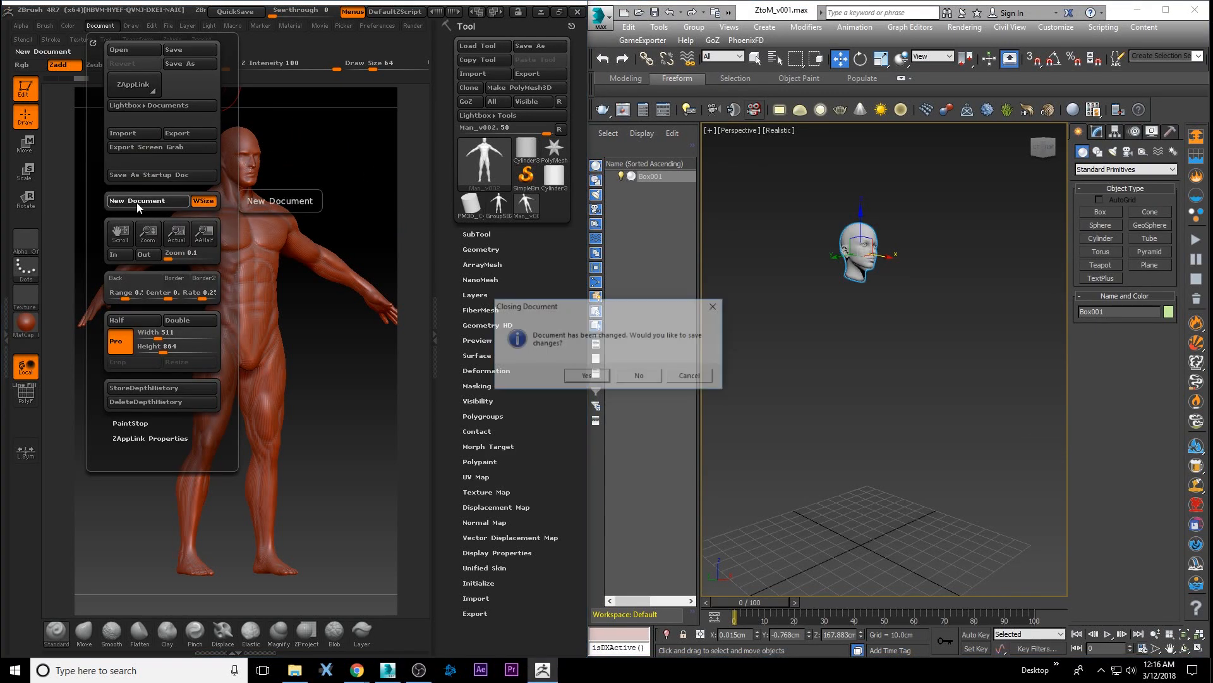
click(640, 377)
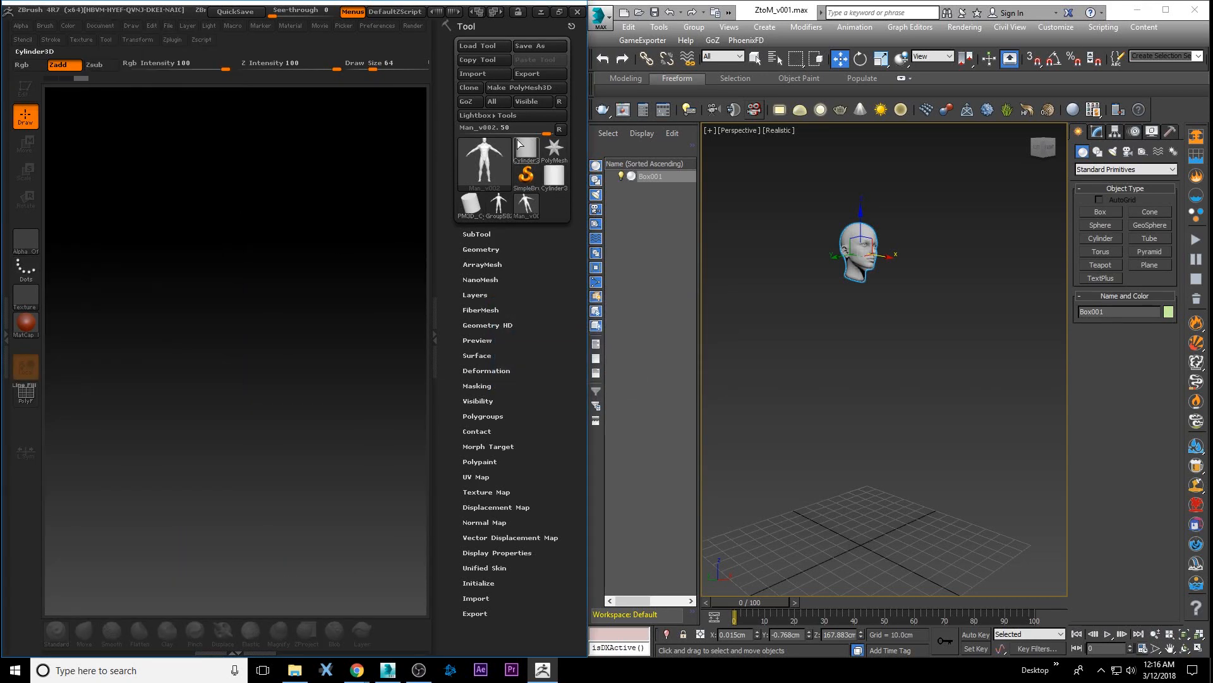
Import the Female_Head_v002 OBJ over a Cylinder3D tool, place the head on the canvas and enter Edit mode.
click(526, 149)
click(479, 77)
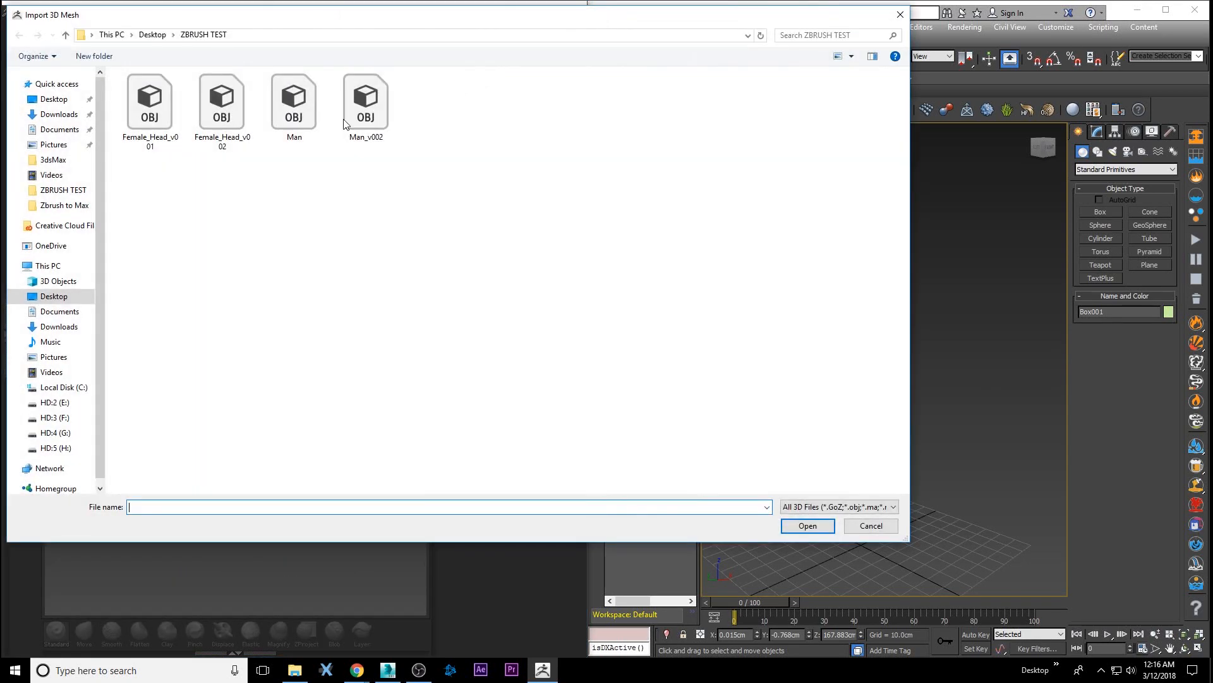
click(222, 111)
click(809, 526)
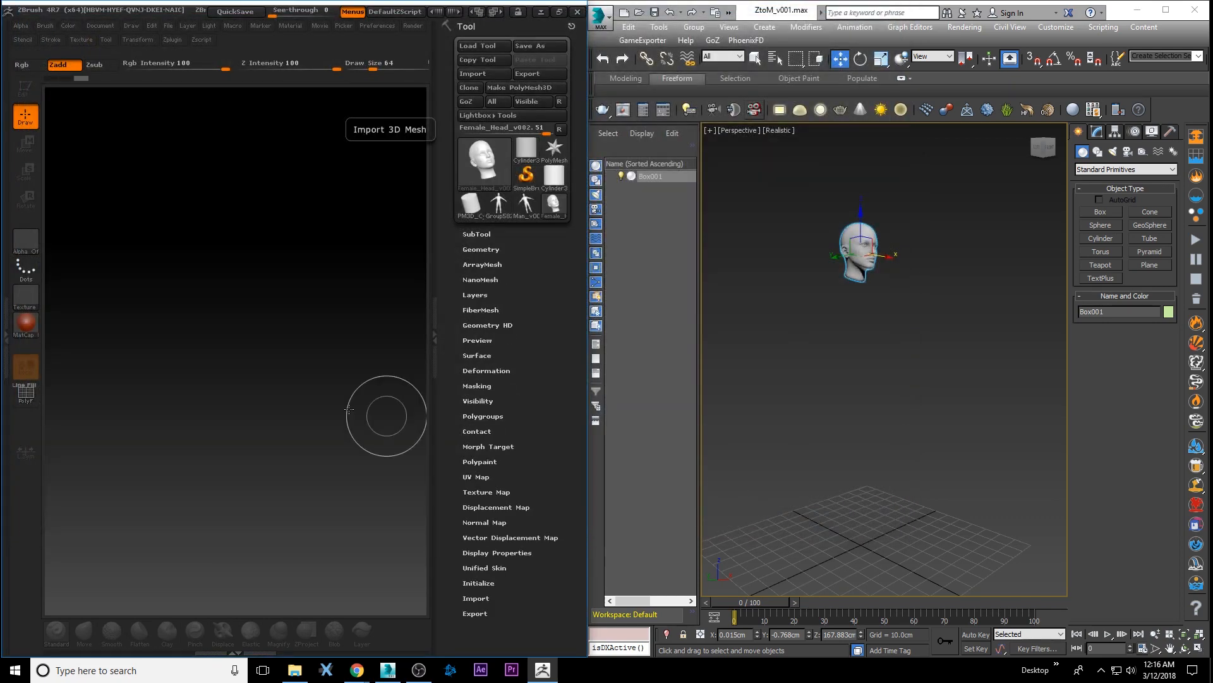
drag(231, 384, 233, 215)
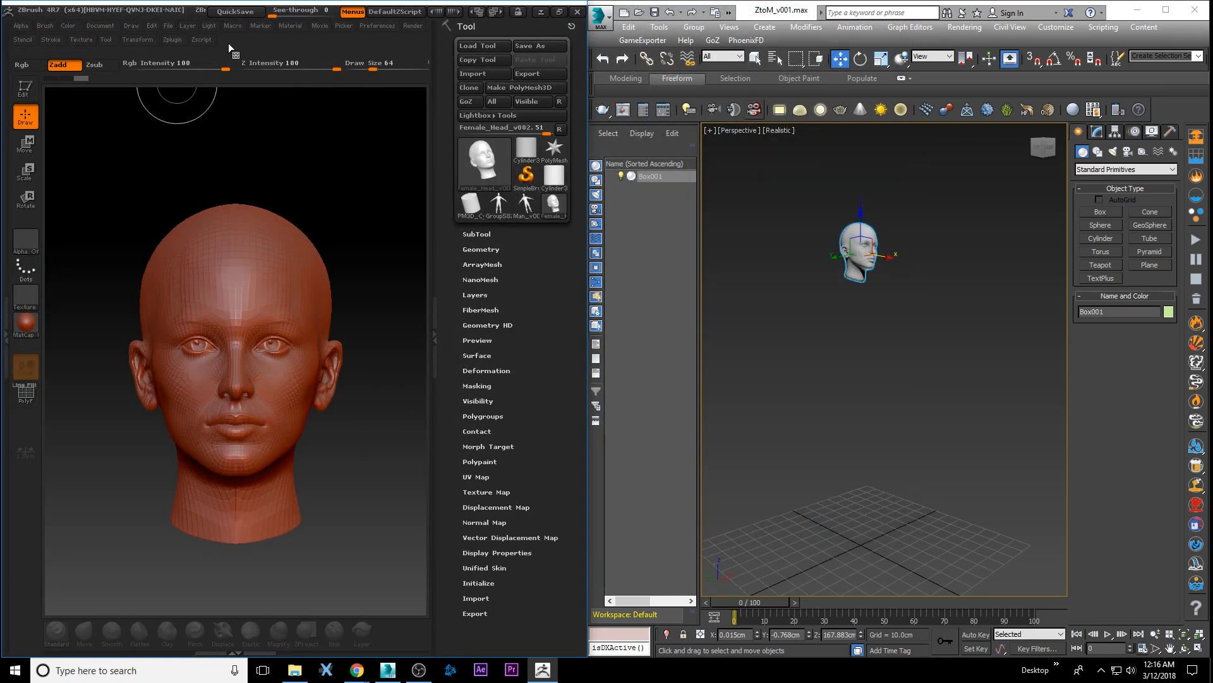
click(35, 92)
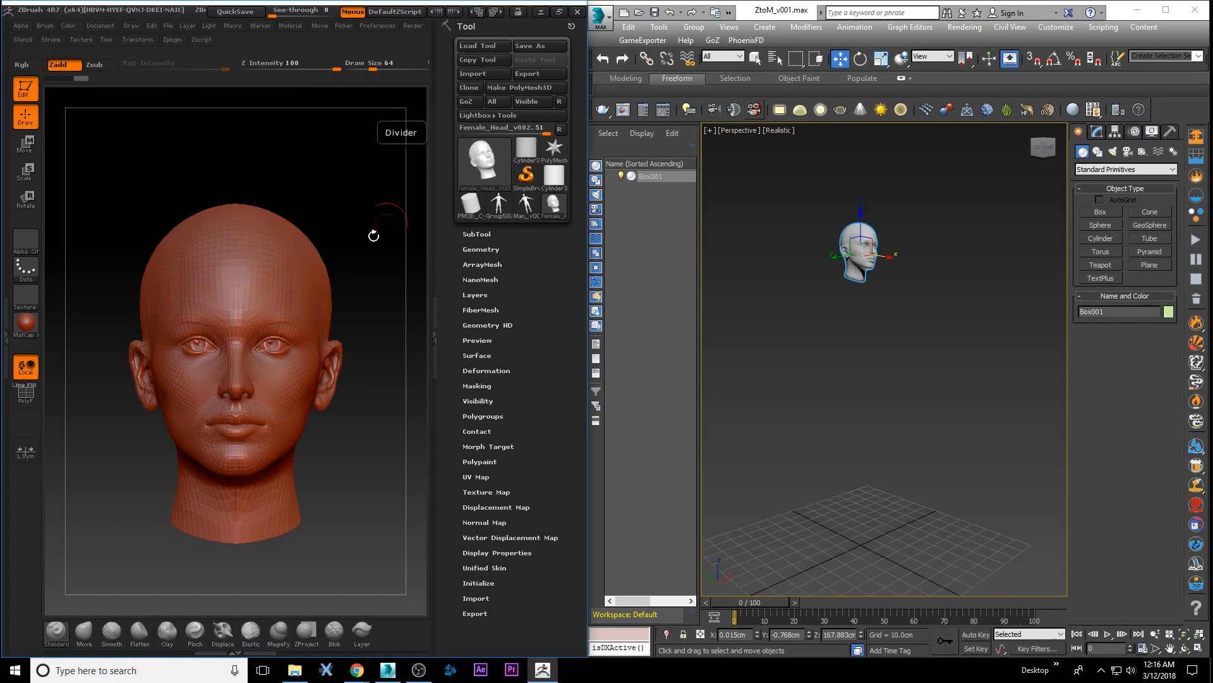
drag(336, 167, 340, 207)
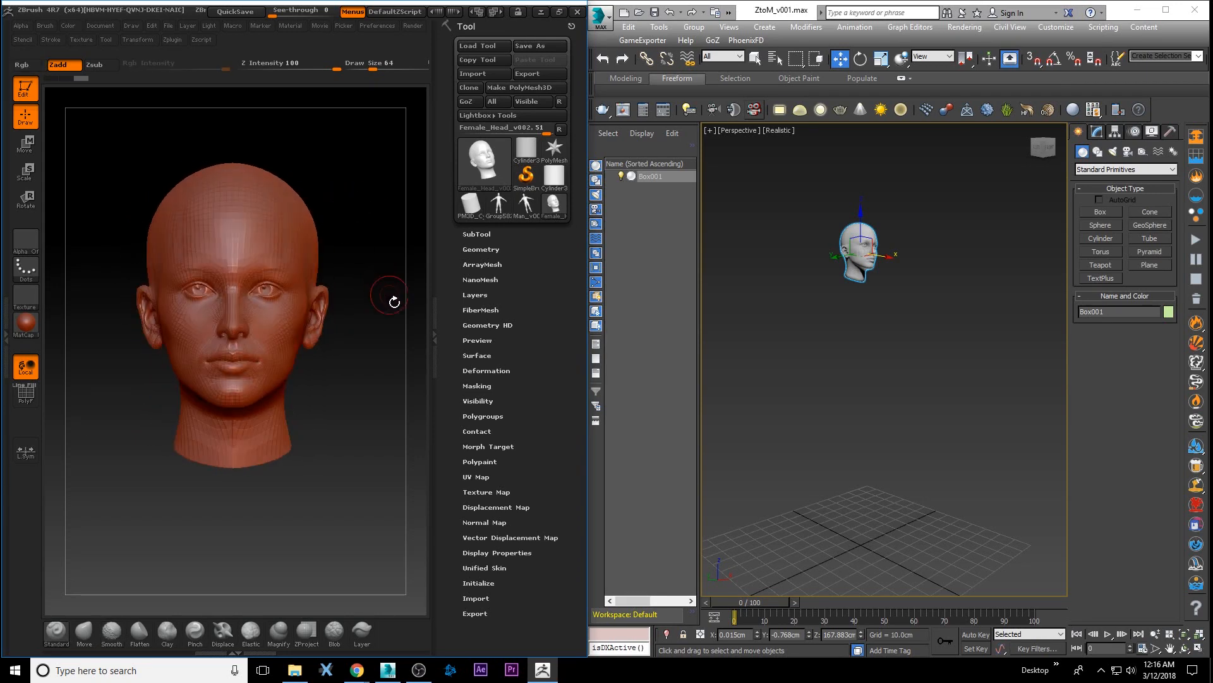
Create a texture map from polypaint to check the head's existing UV layout, and turn the texture display off.
click(498, 492)
drag(454, 485, 467, 369)
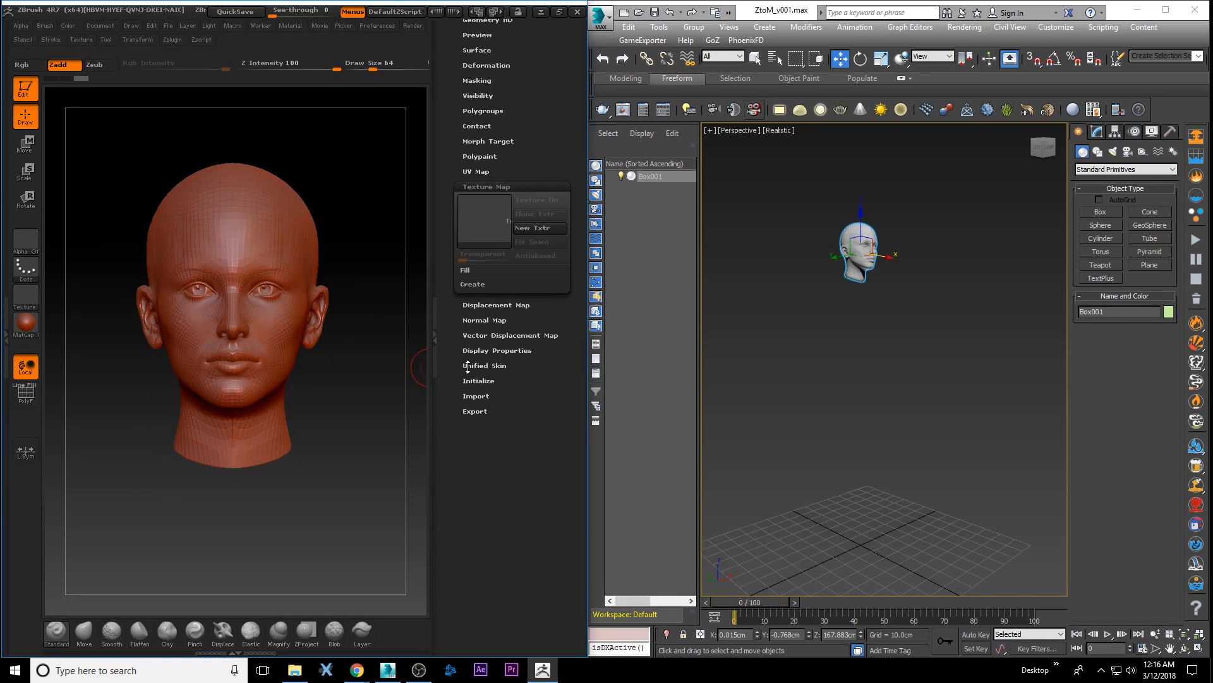
click(491, 285)
click(483, 298)
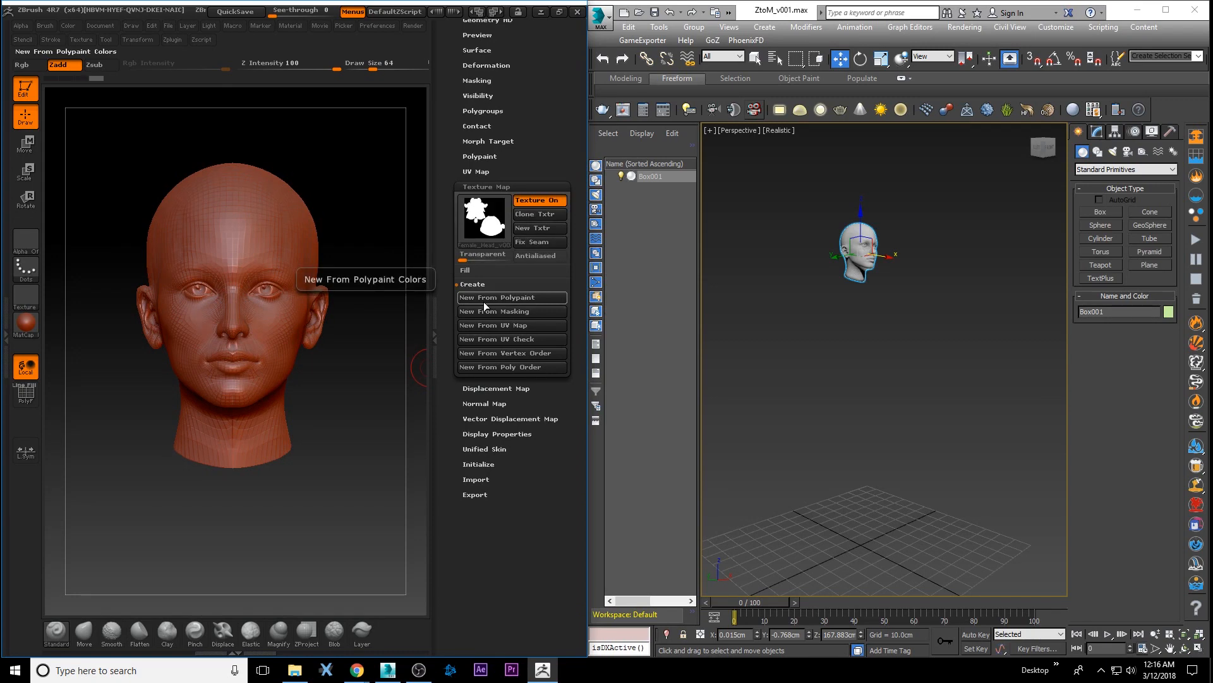
click(537, 201)
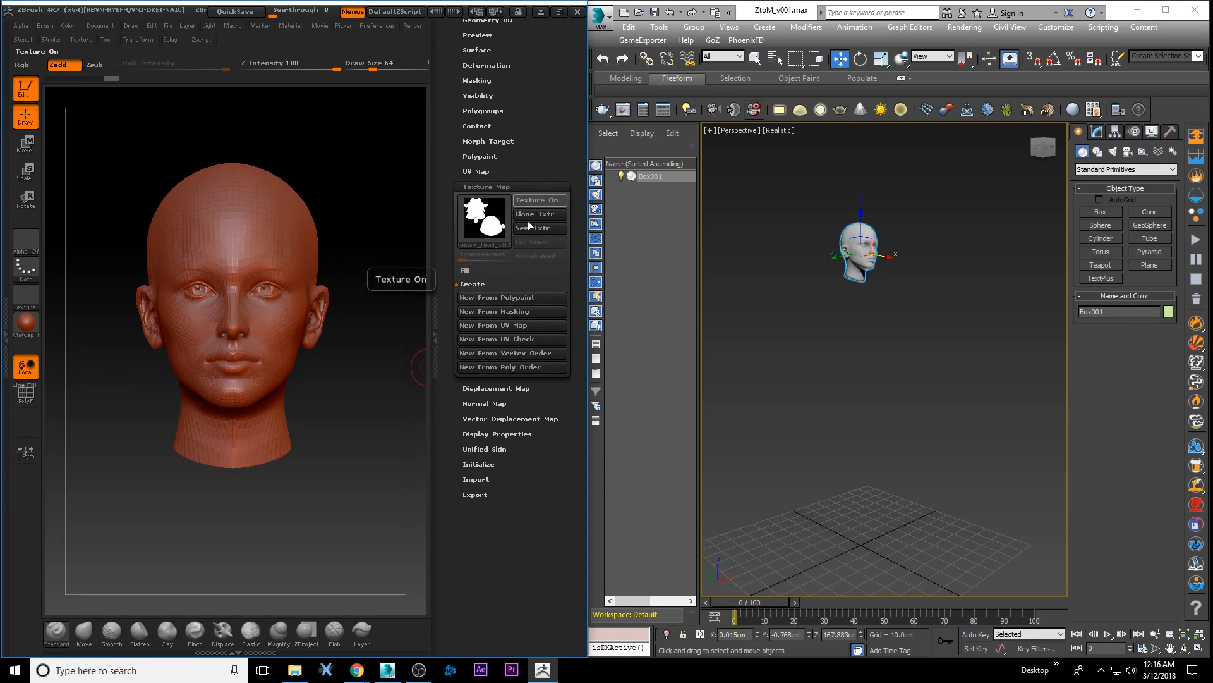
drag(333, 184, 347, 196)
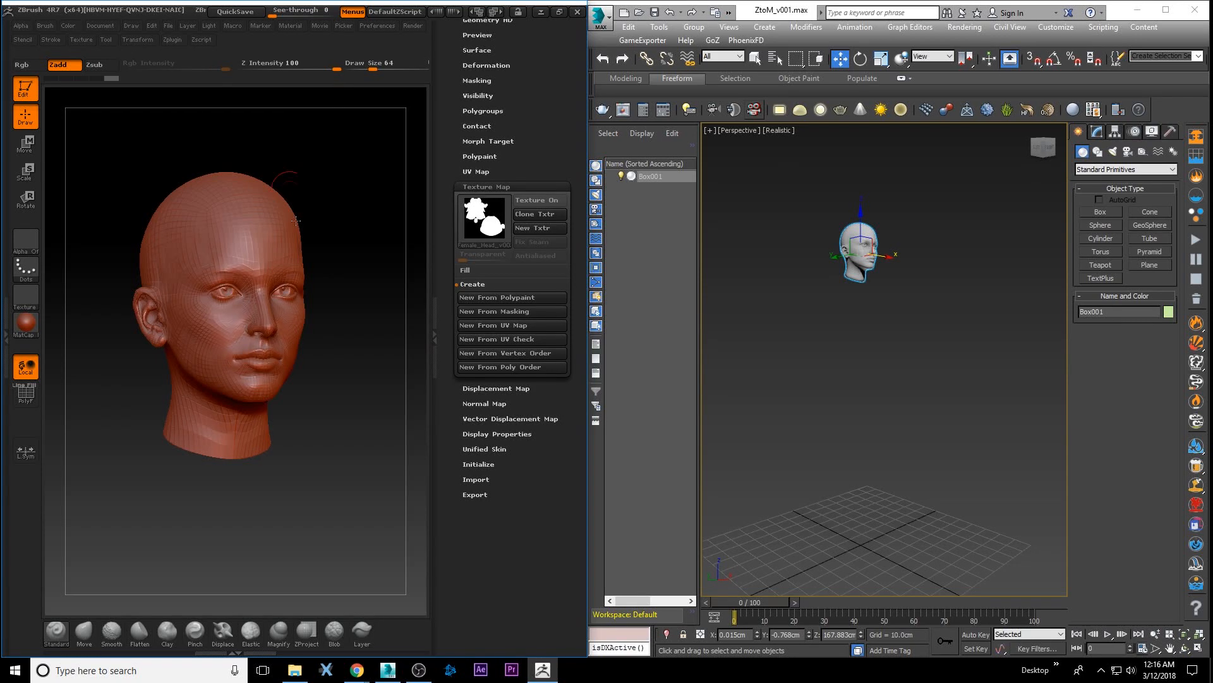
Assign a new blank texture to the head and unwrap its UVs with UV Master using Symmetry.
click(175, 40)
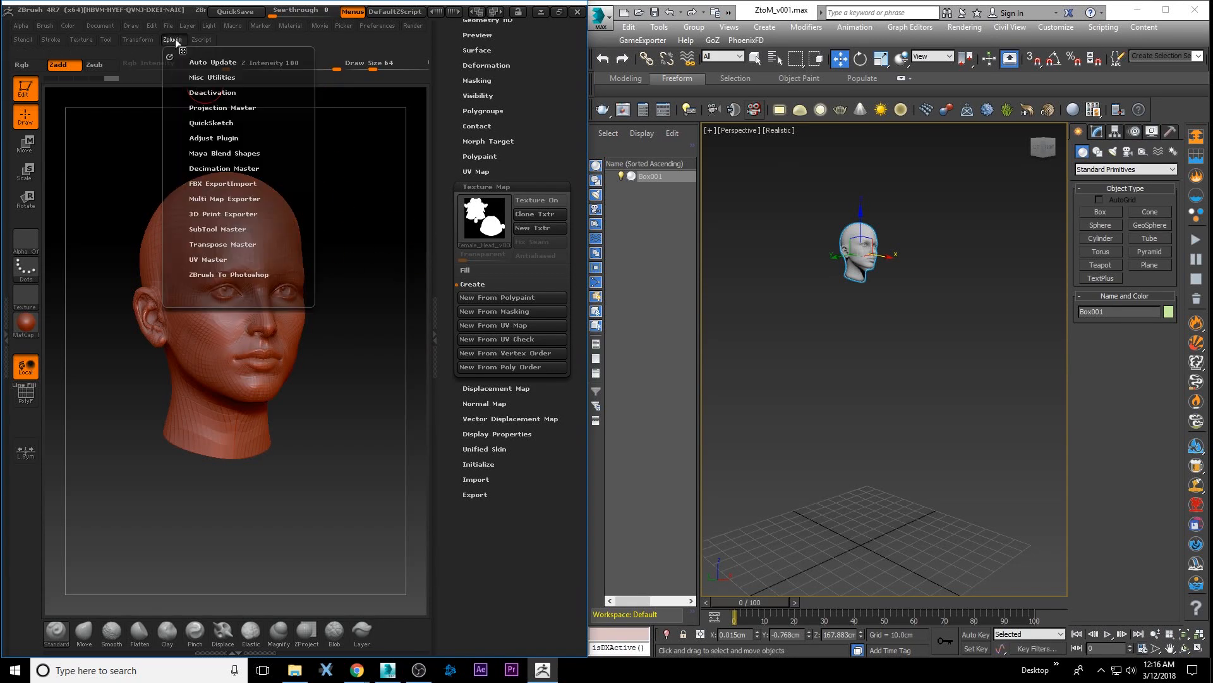
click(209, 260)
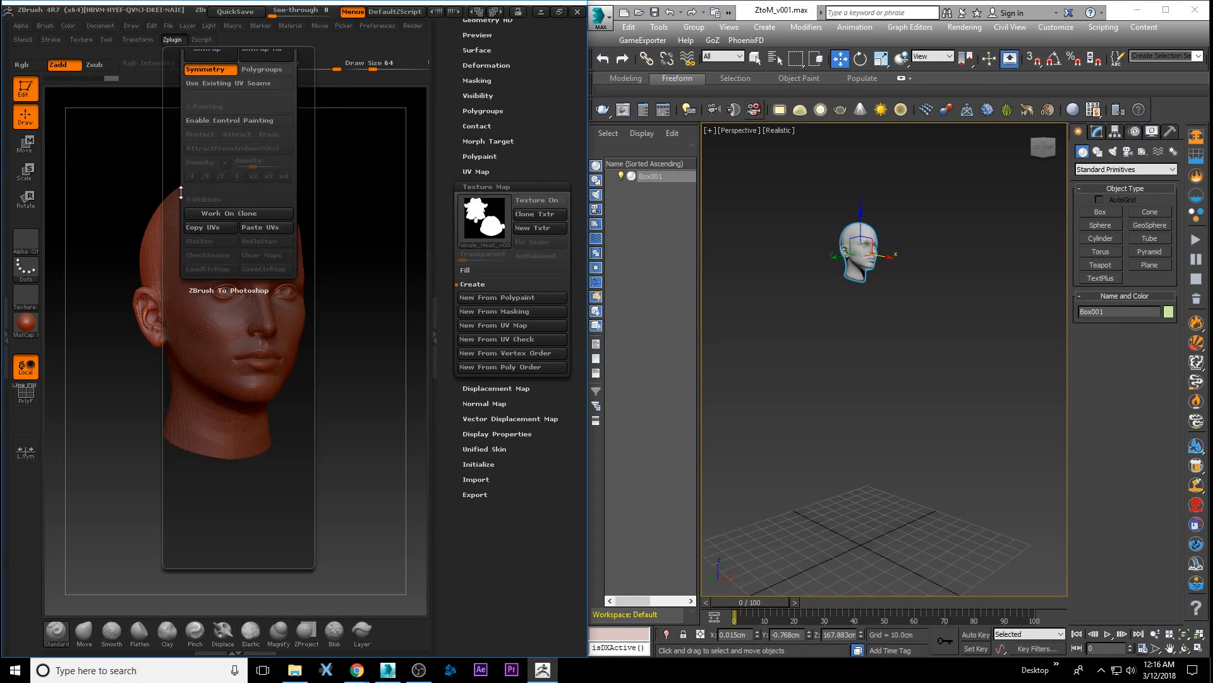
drag(181, 192, 181, 334)
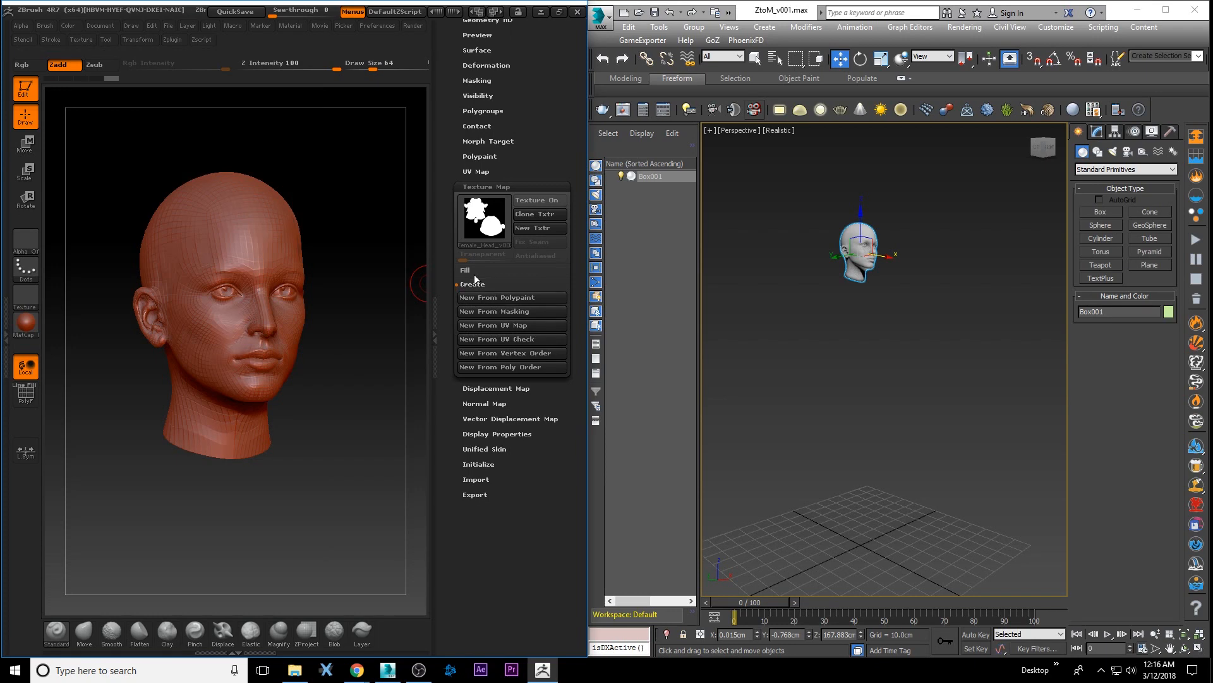
click(520, 229)
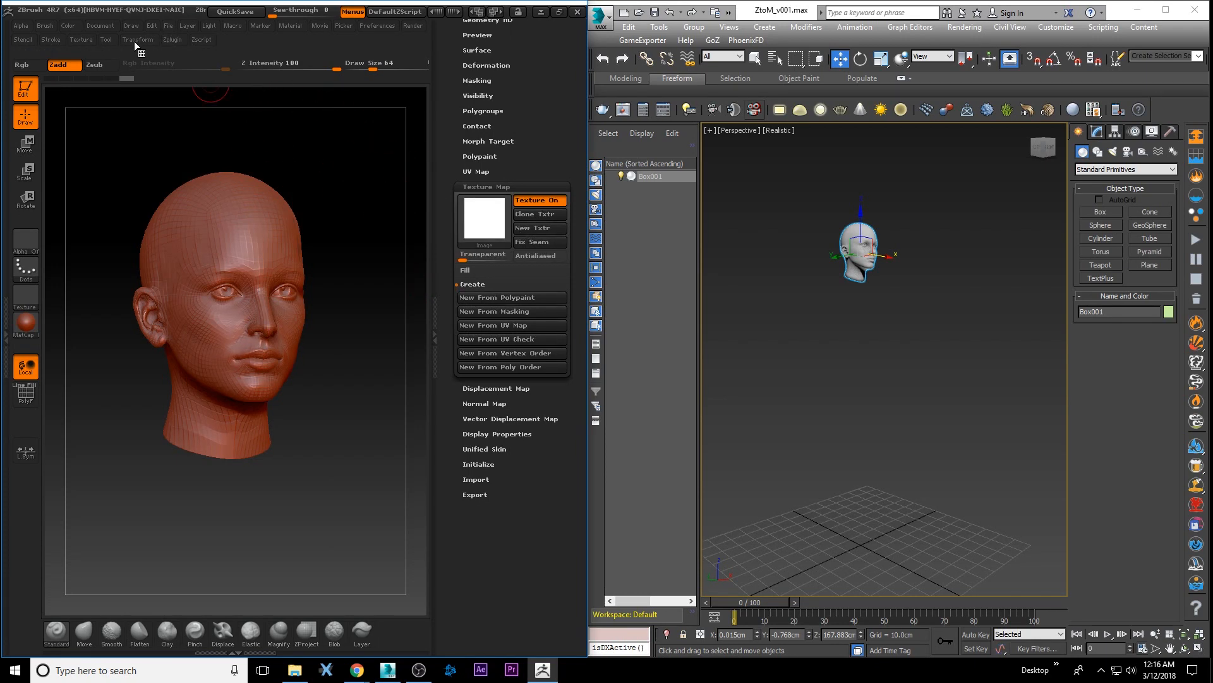
click(176, 36)
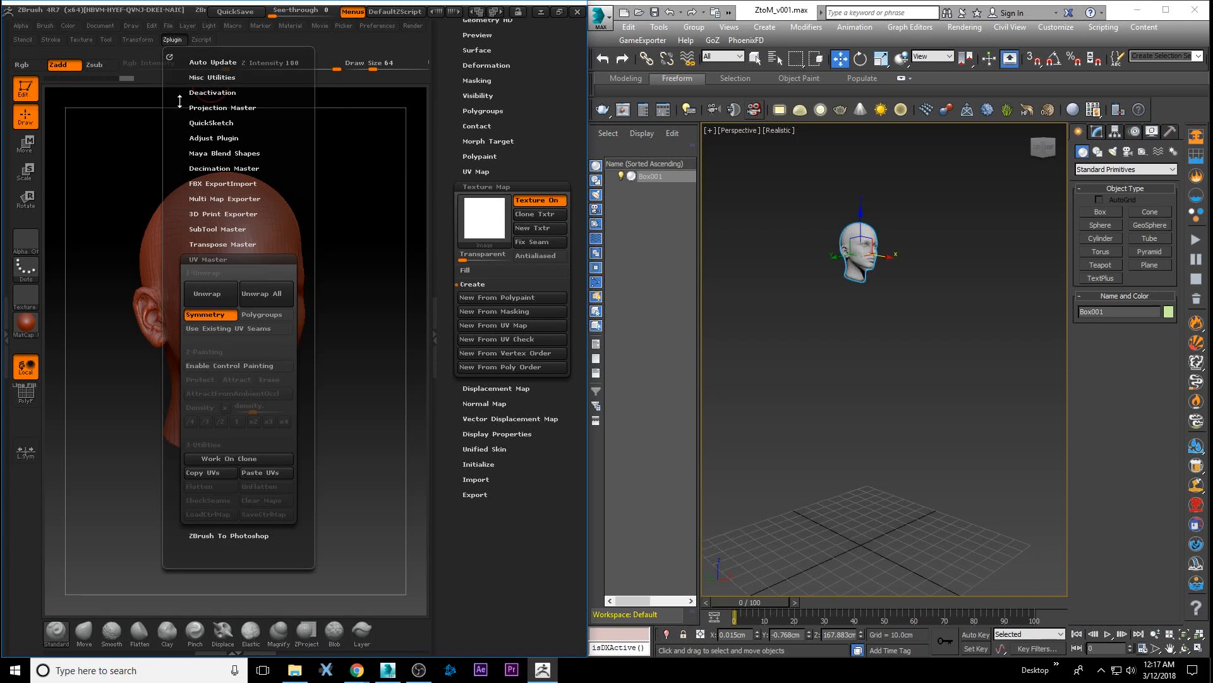
click(206, 295)
Generate a texture map showing the head's new UV layout, inspect it, and turn the texture display off.
click(501, 325)
mouse_move(494, 222)
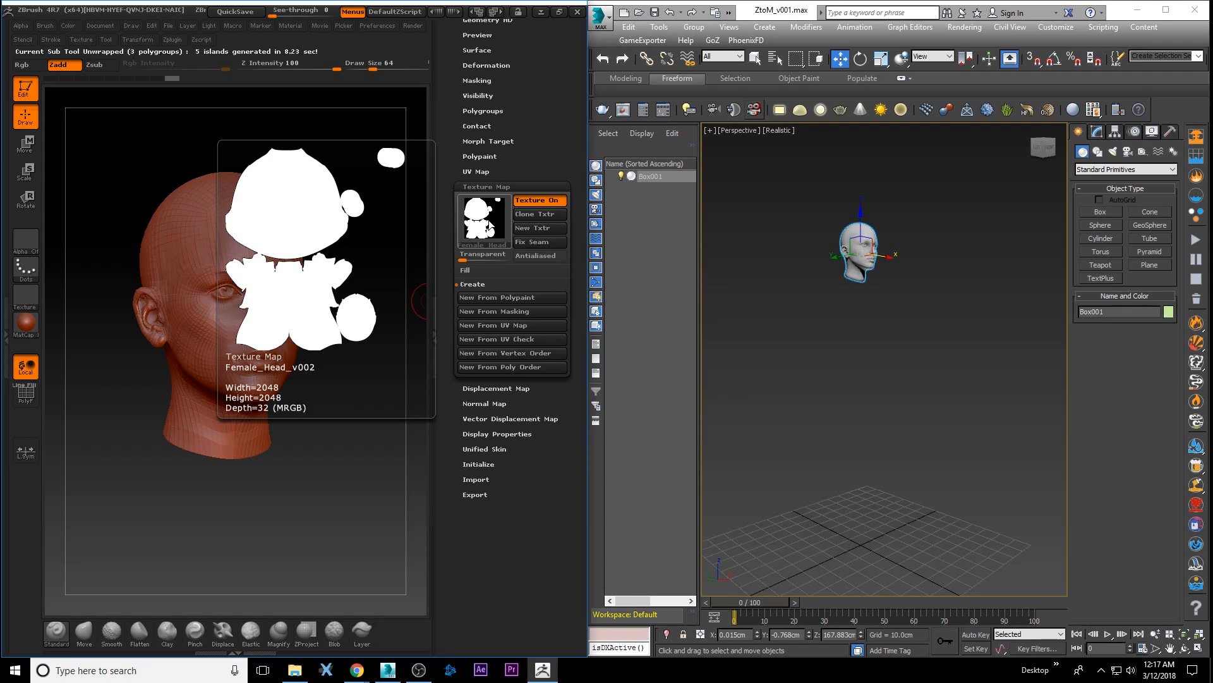
click(538, 199)
shift+drag(345, 199, 353, 246)
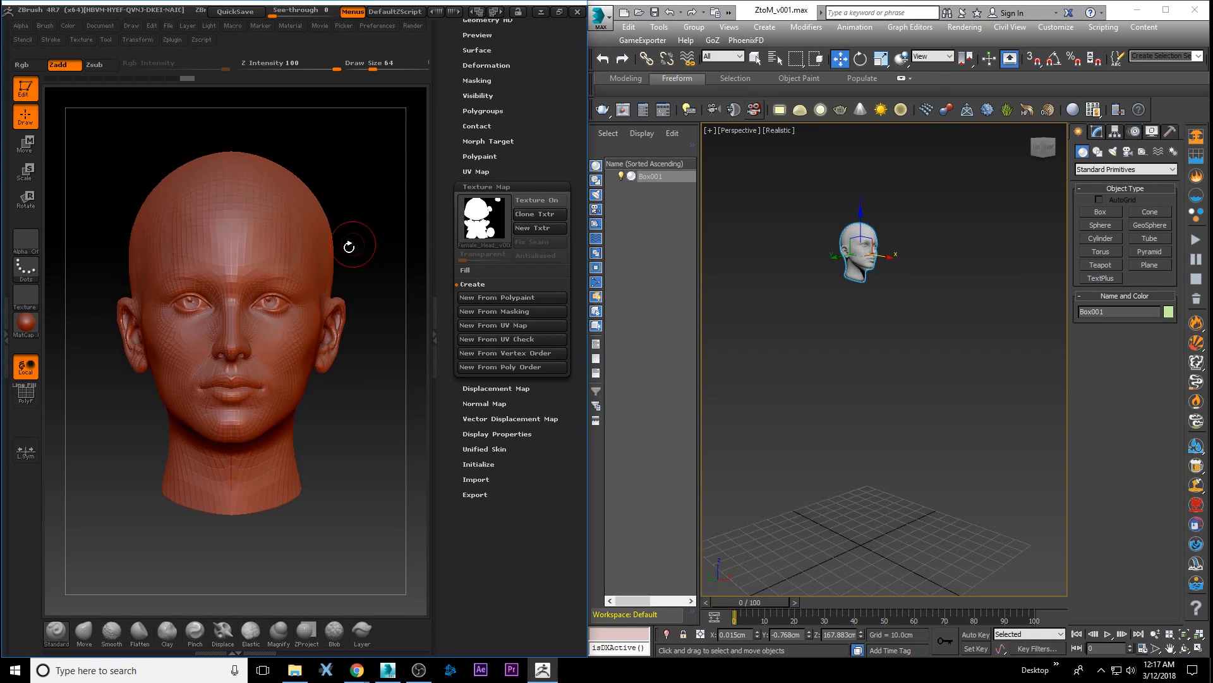
Send the unwrapped Female_Head_v002 tool to 3ds Max with GoZ.
drag(452, 130, 459, 246)
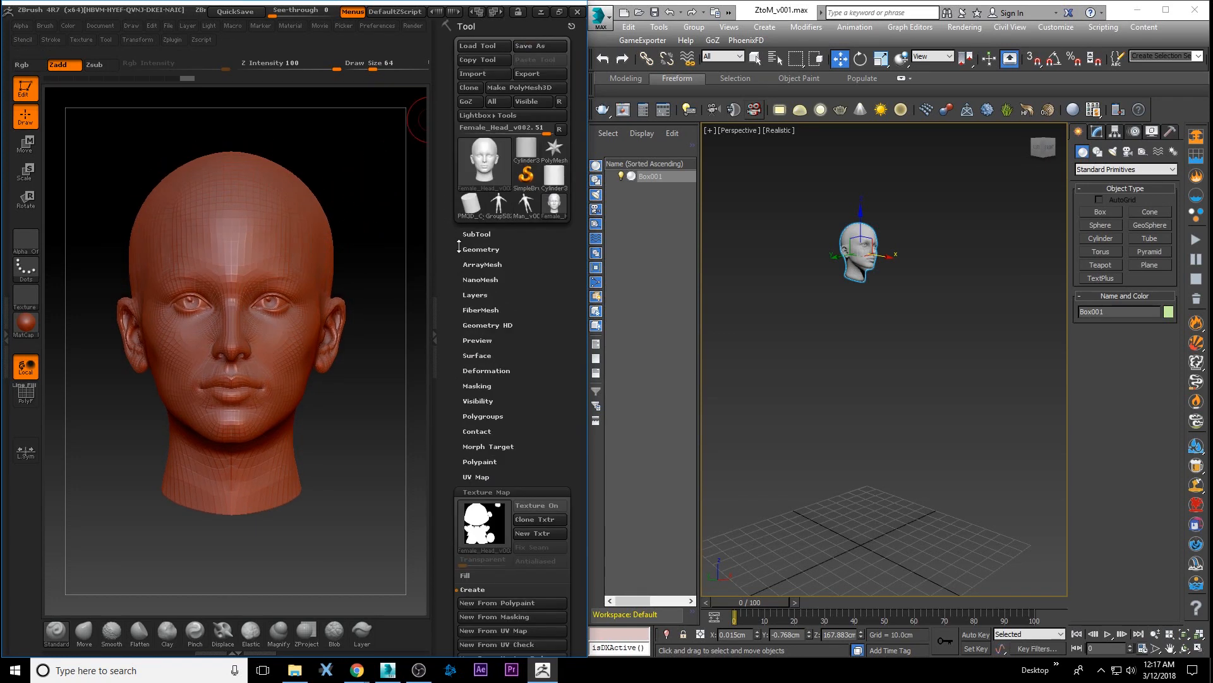
click(478, 234)
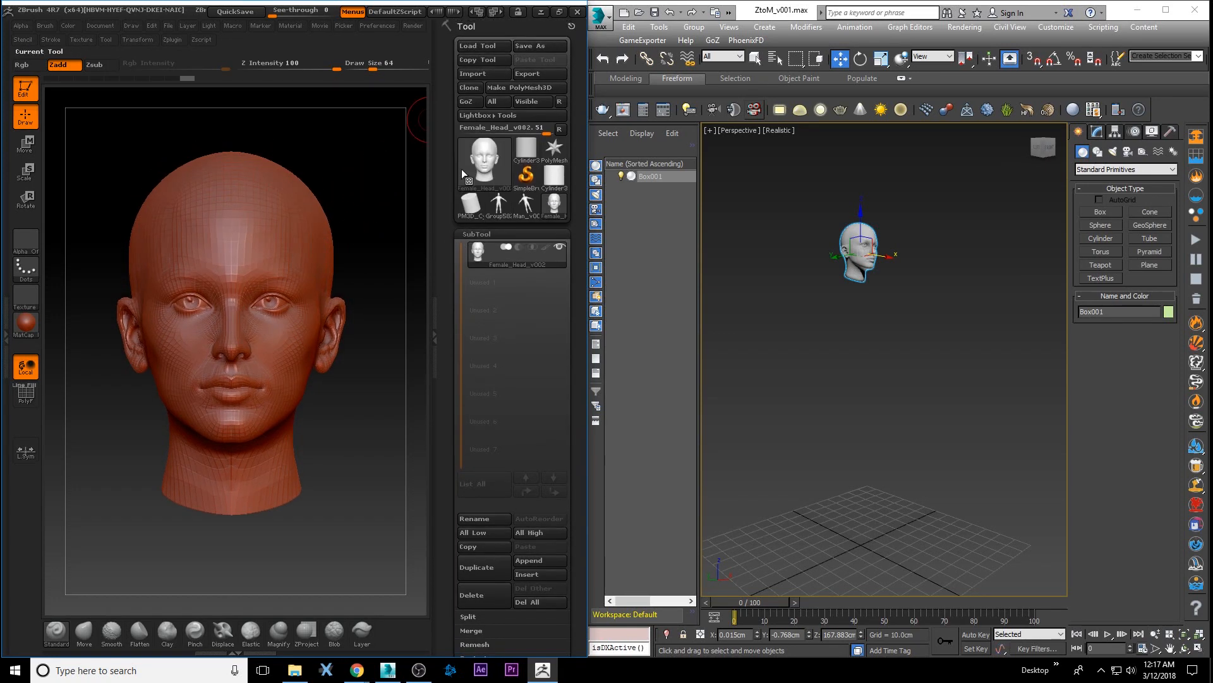
click(465, 102)
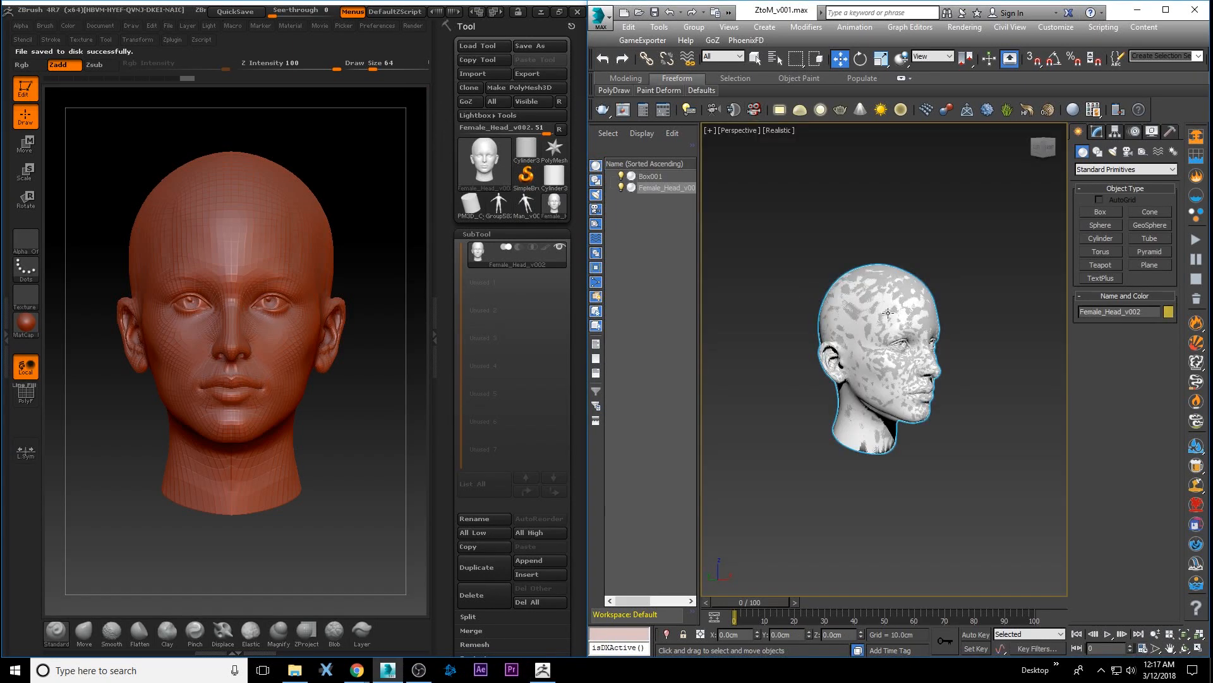
Try moving the original Box001 head aside in 3ds Max to compare it with the GoZ head, and undo the move.
right_click(888, 320)
click(903, 331)
right_click(900, 321)
click(900, 347)
click(900, 347)
drag(912, 362, 948, 355)
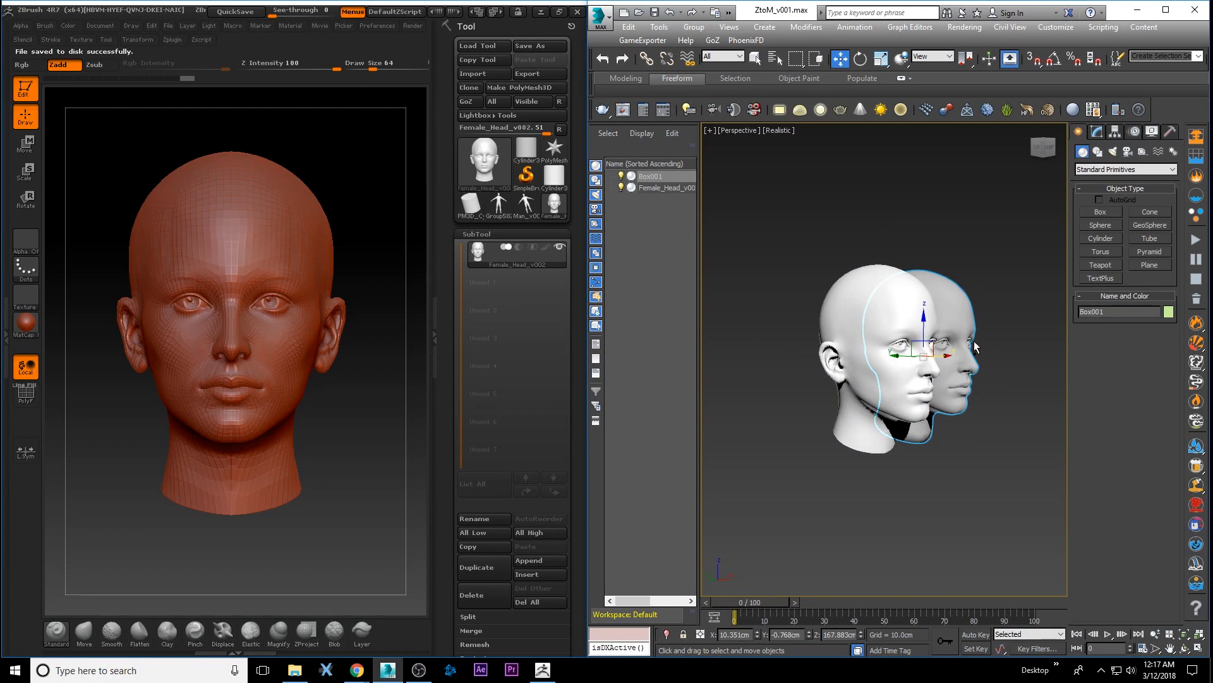
click(1097, 131)
key(ctrl+z)
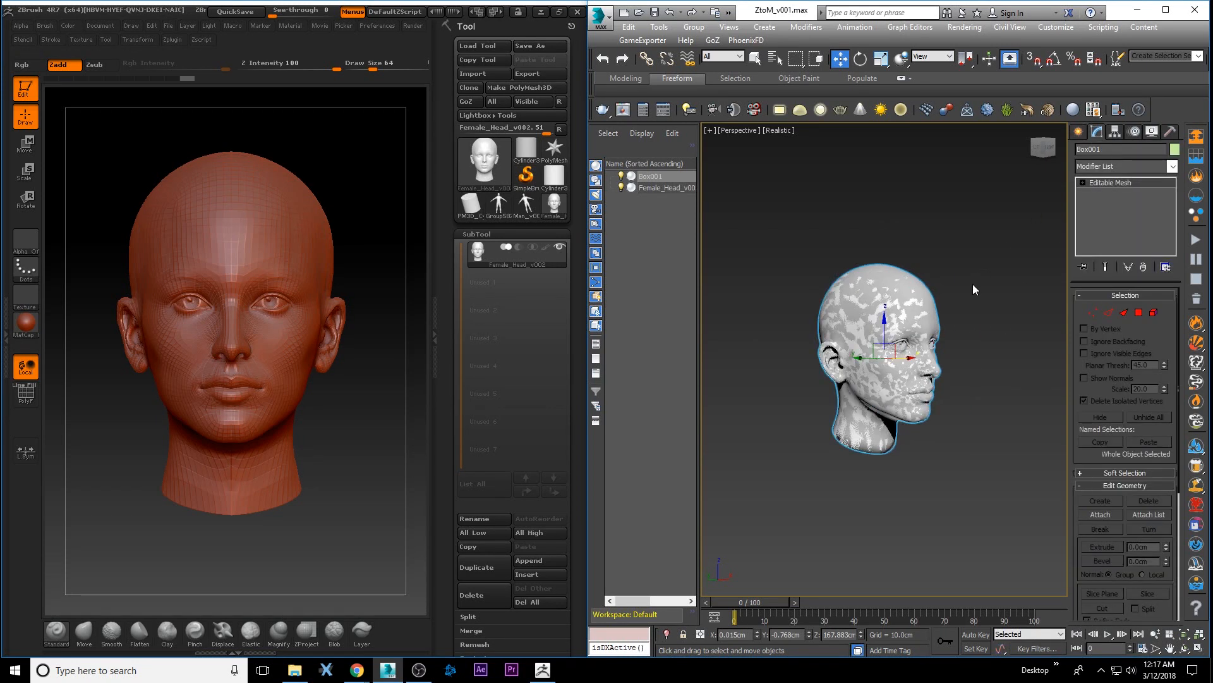
Delete the original Box001 head and apply an Unwrap UVW modifier to Female_Head_v002.
key(Delete)
click(910, 323)
click(1172, 168)
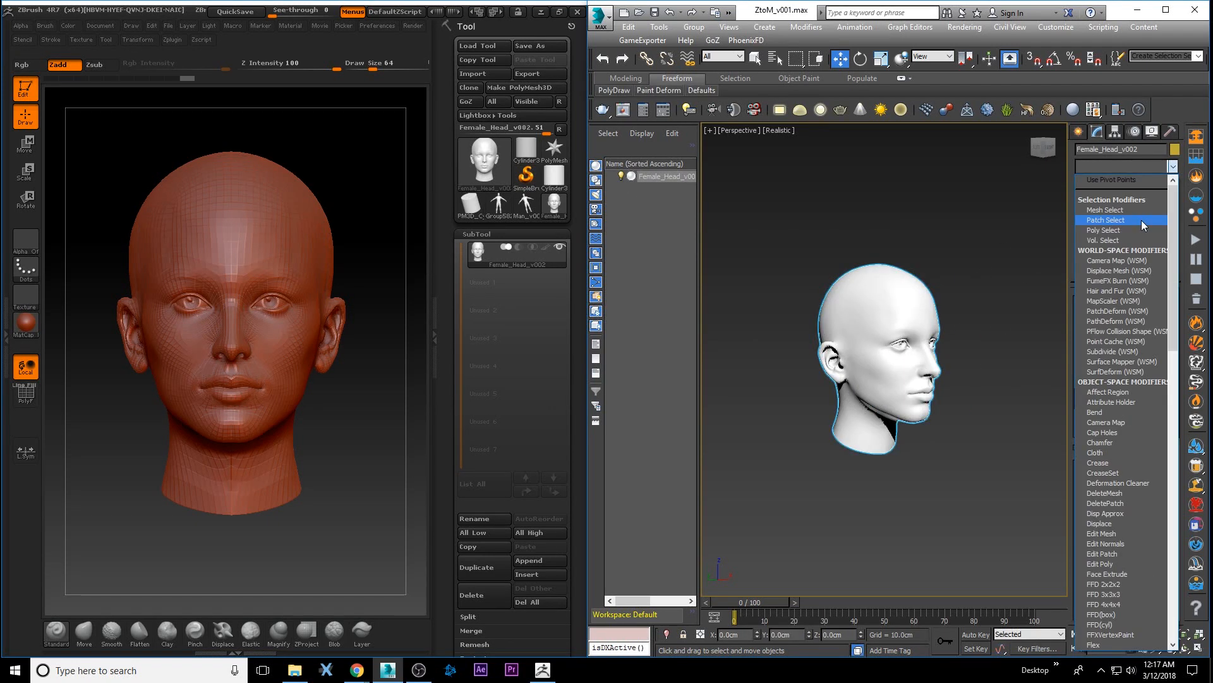
key(u)
key(Return)
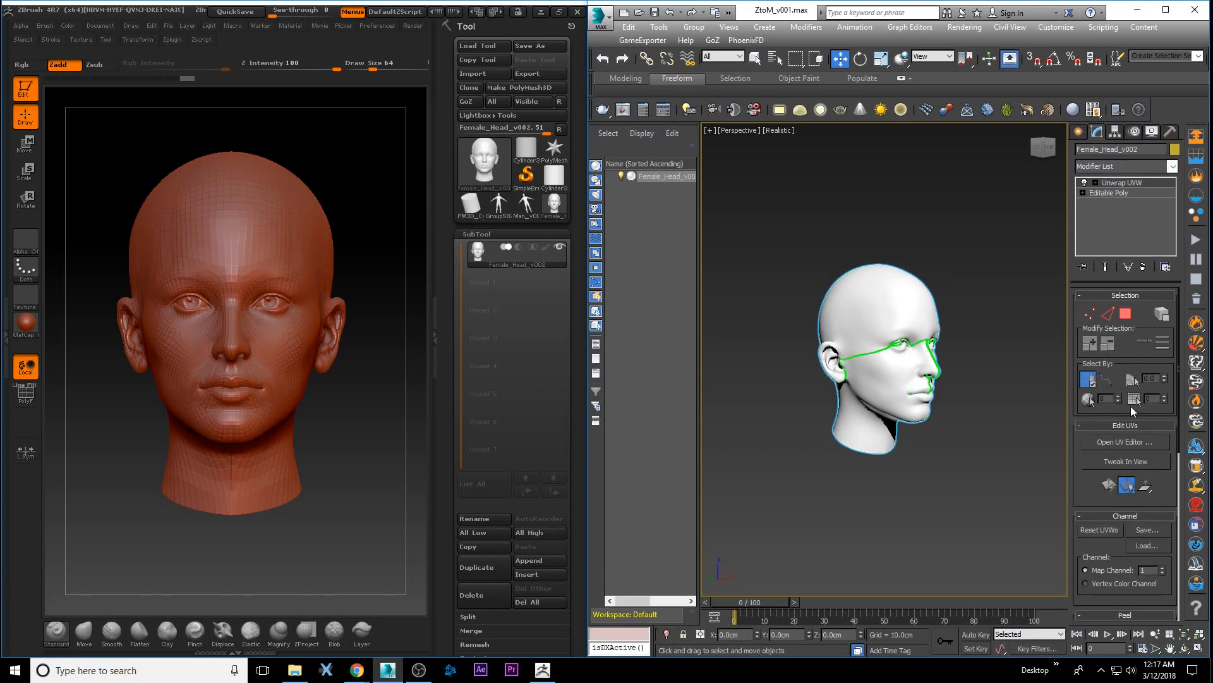
Compare the head's UV layout in the UV Editor with the ZBrush texture map, and close the editor.
click(1131, 446)
drag(288, 60, 911, 129)
drag(448, 239, 433, 92)
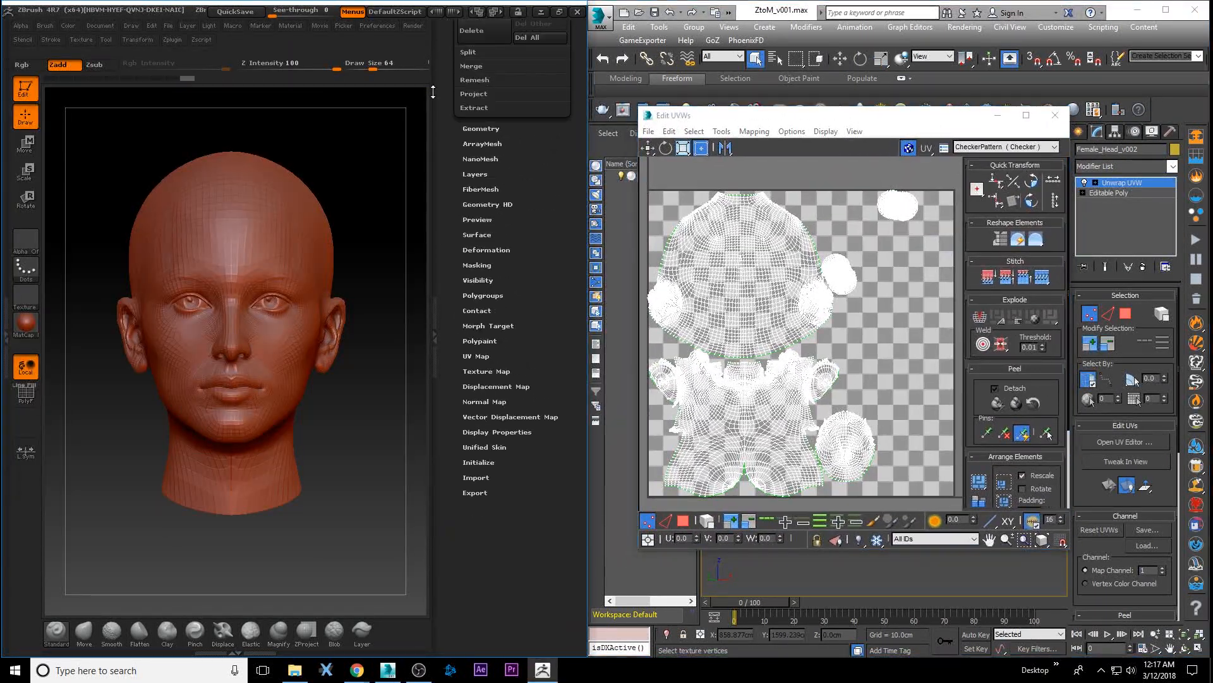
click(491, 370)
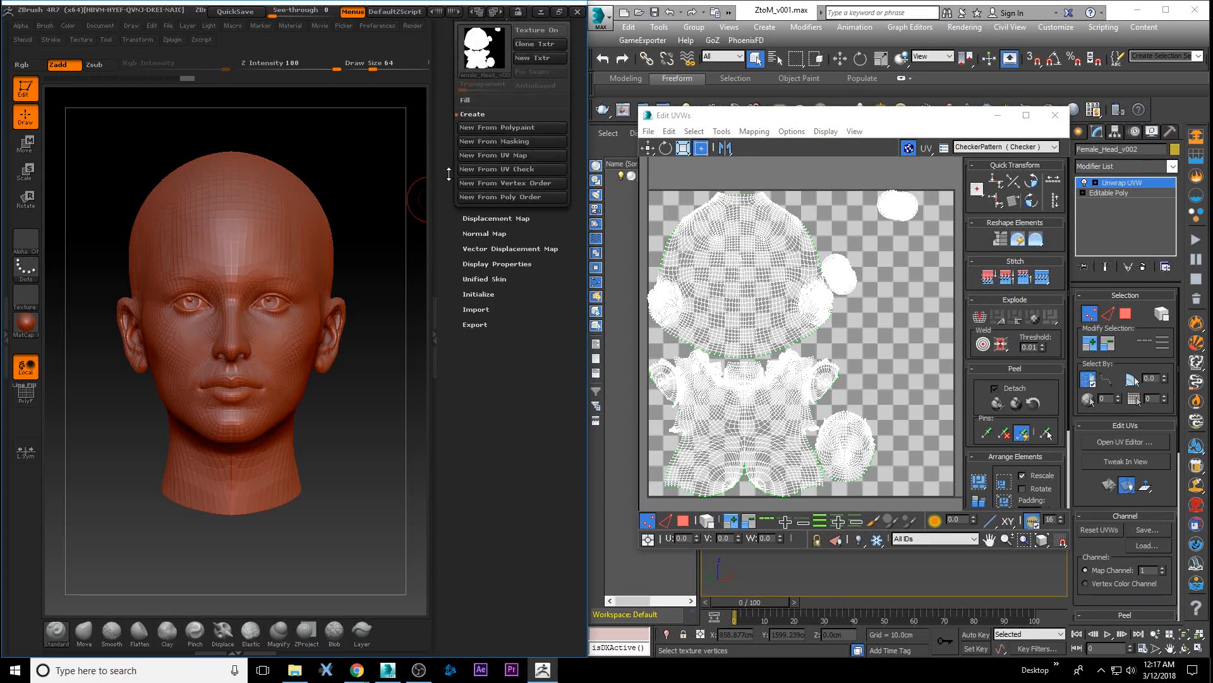
click(1055, 115)
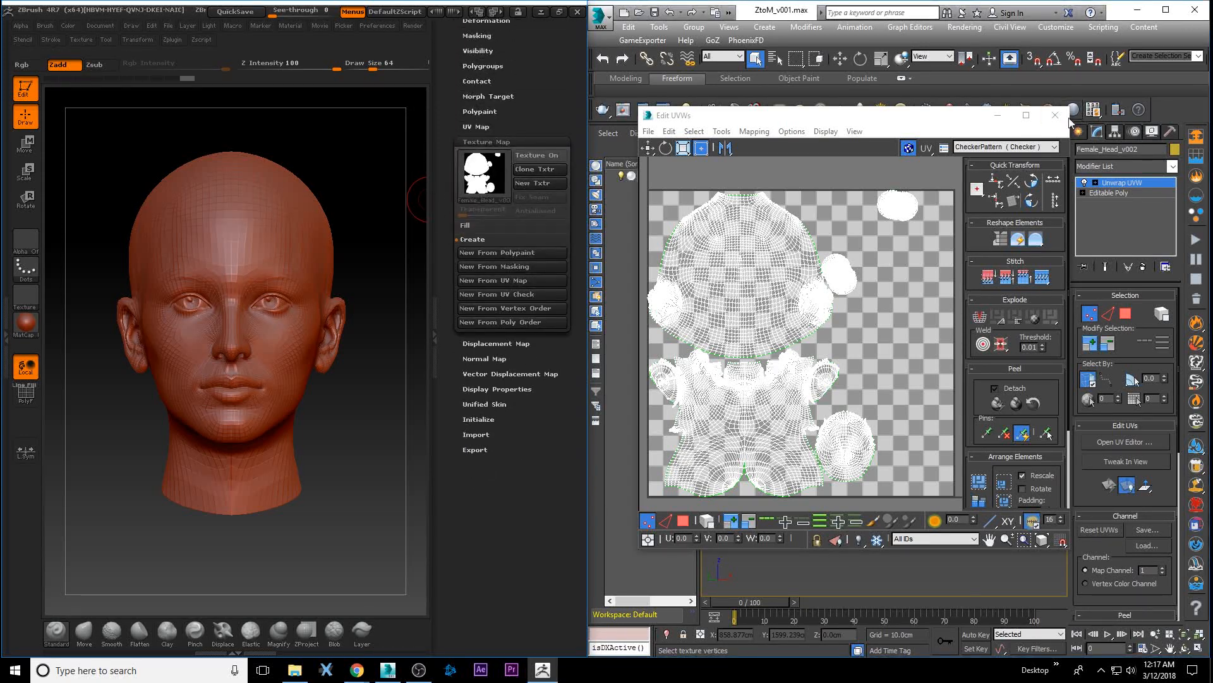
click(1079, 135)
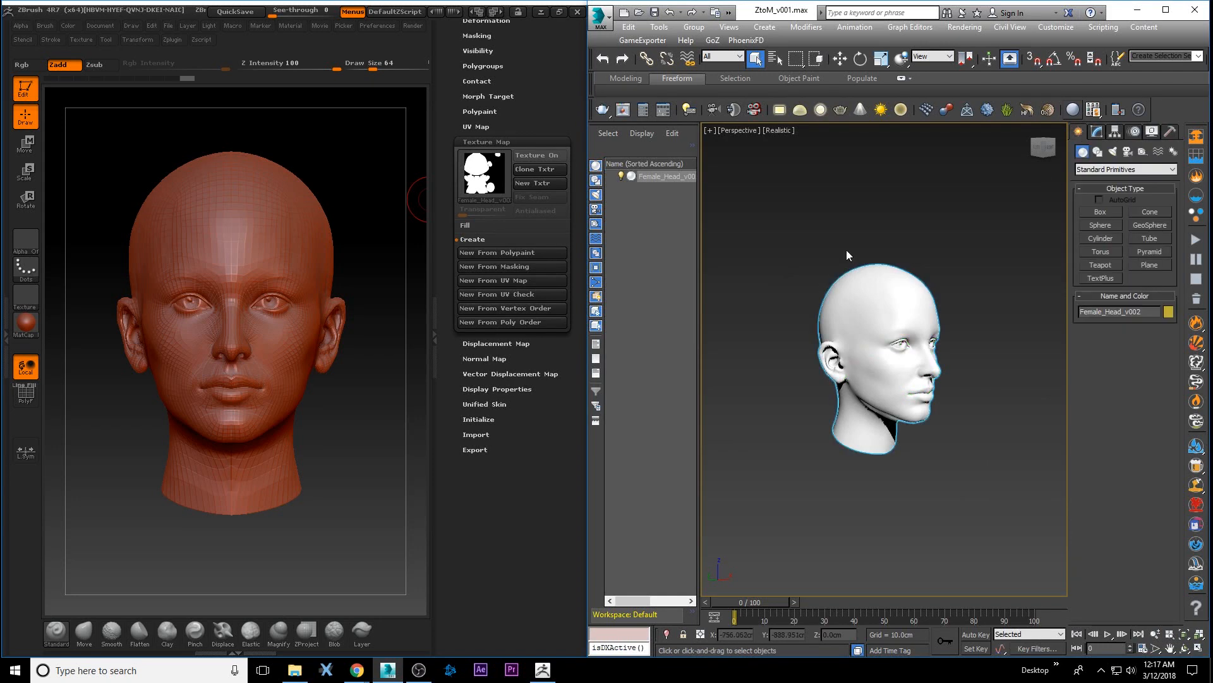
Deselect the Female_Head_v002 head in 3ds Max and activate the Move tool.
click(846, 250)
right_click(853, 218)
click(867, 232)
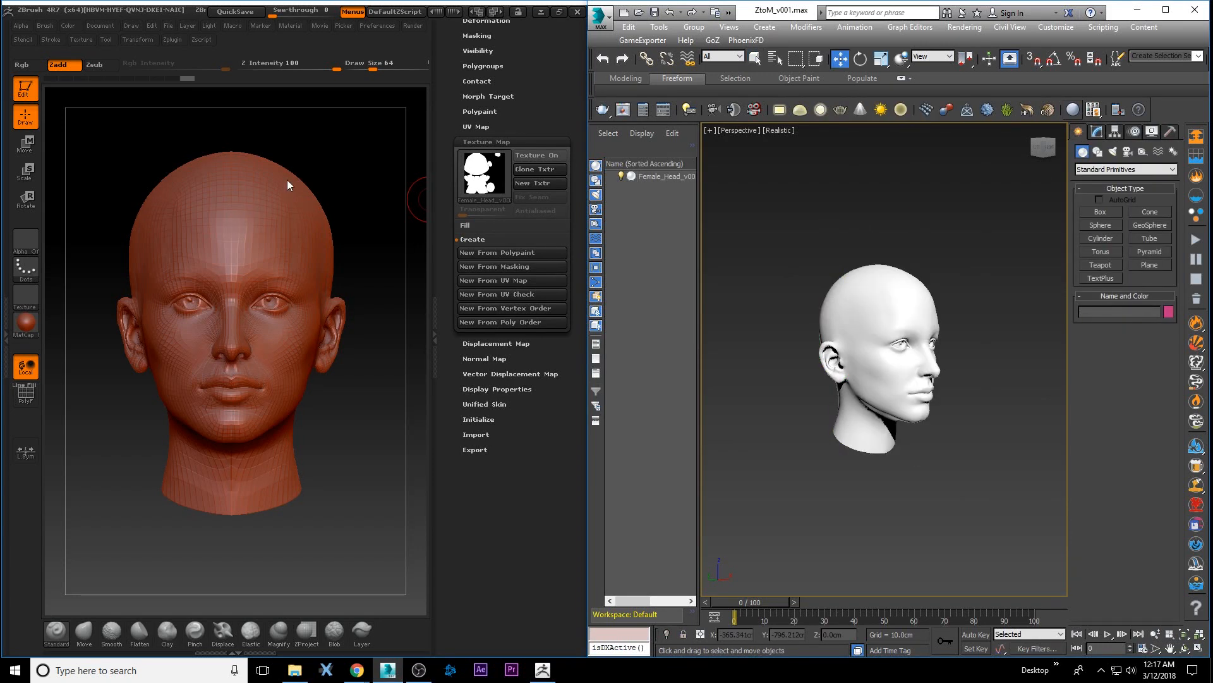
Switch to ZBrush and divide the head's geometry three times, up to subdivision level 4.
click(369, 131)
drag(337, 179, 327, 219)
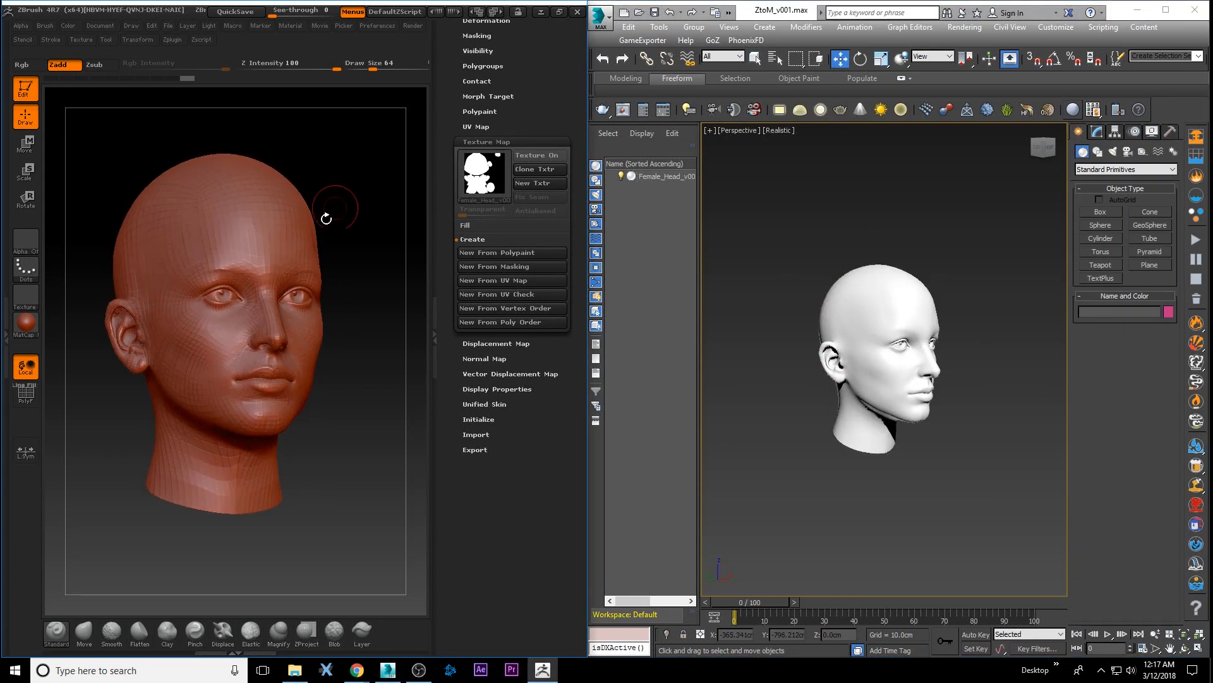
shift+drag(352, 149, 352, 181)
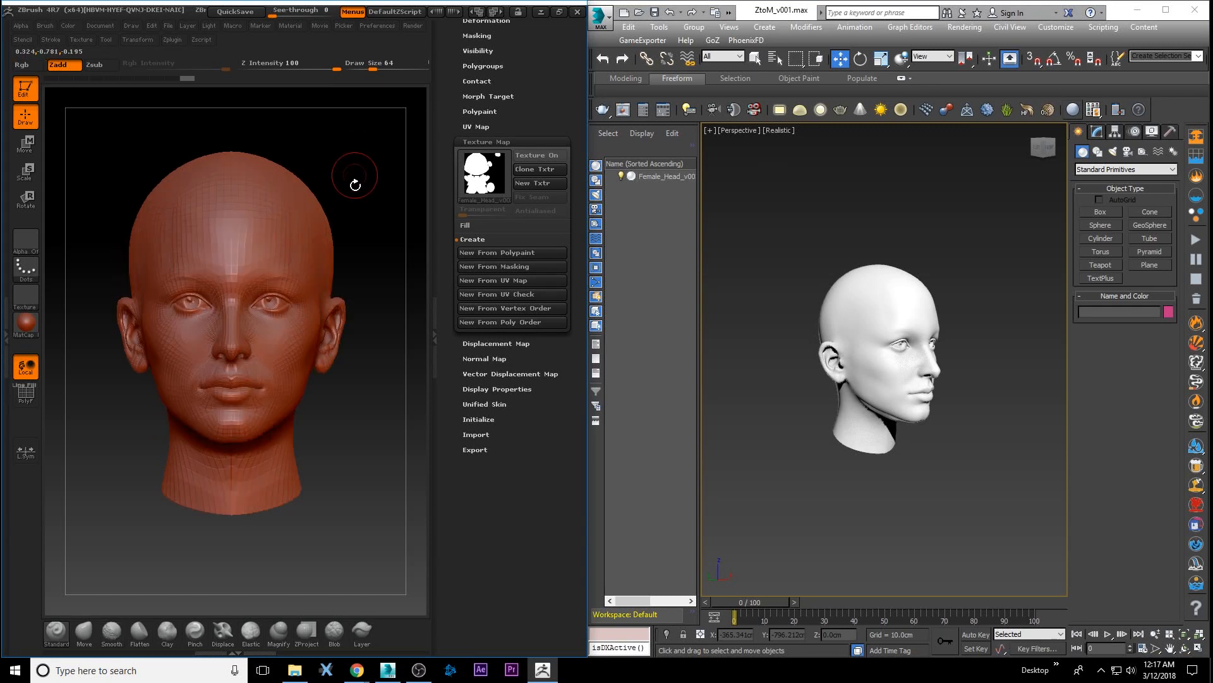
drag(452, 125, 452, 153)
scroll(452, 153, up, 5)
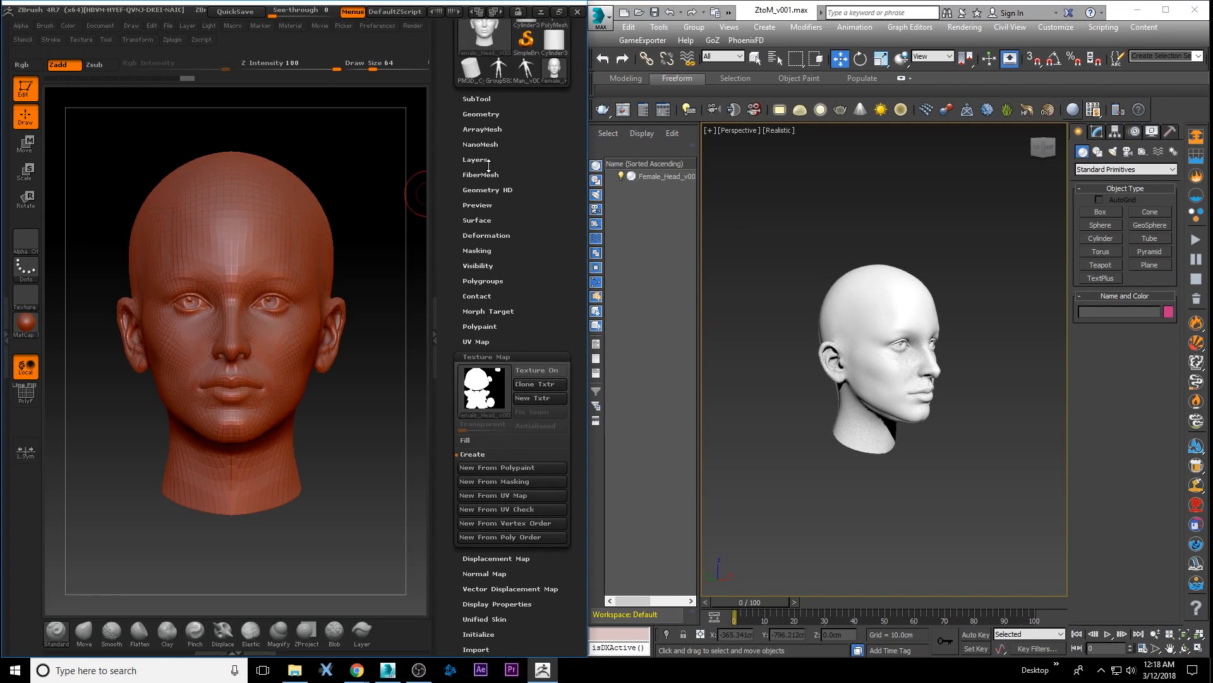
click(486, 114)
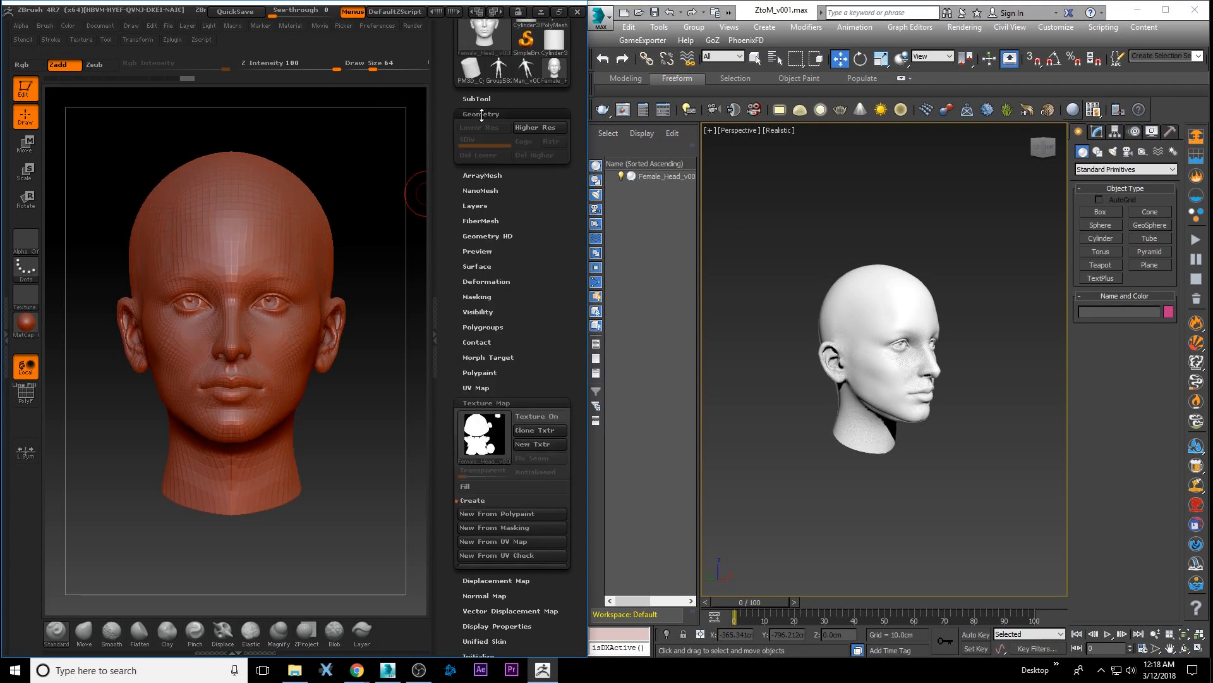
click(480, 218)
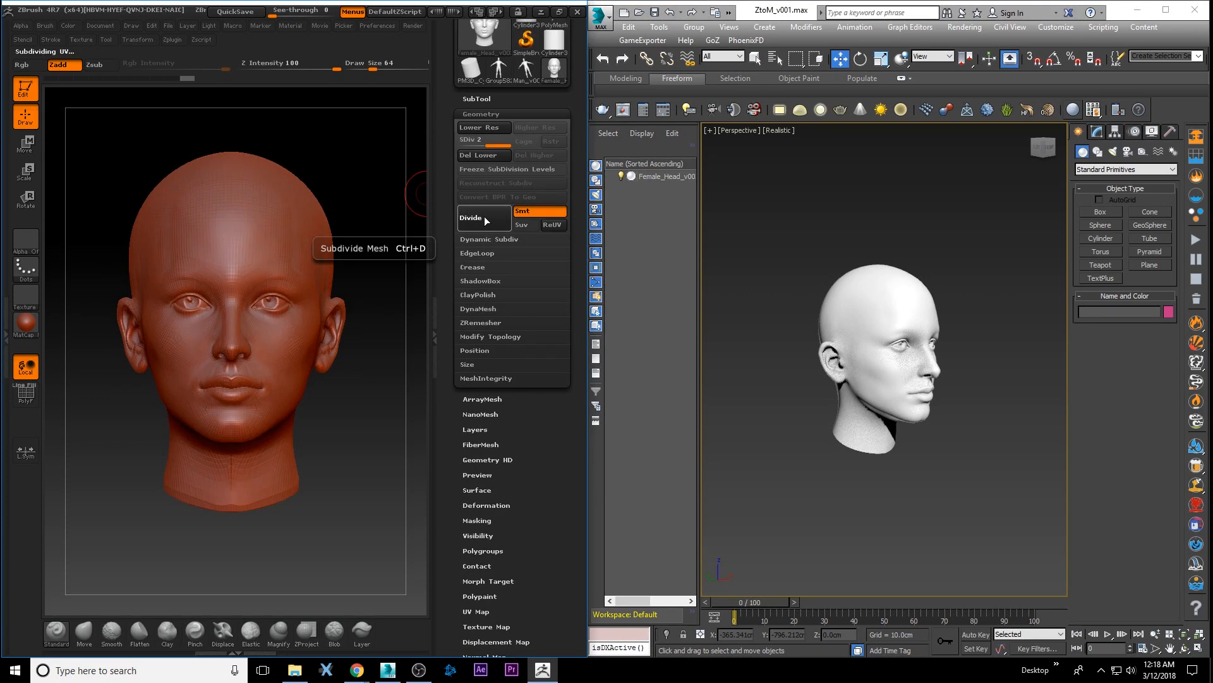
click(485, 218)
click(485, 218)
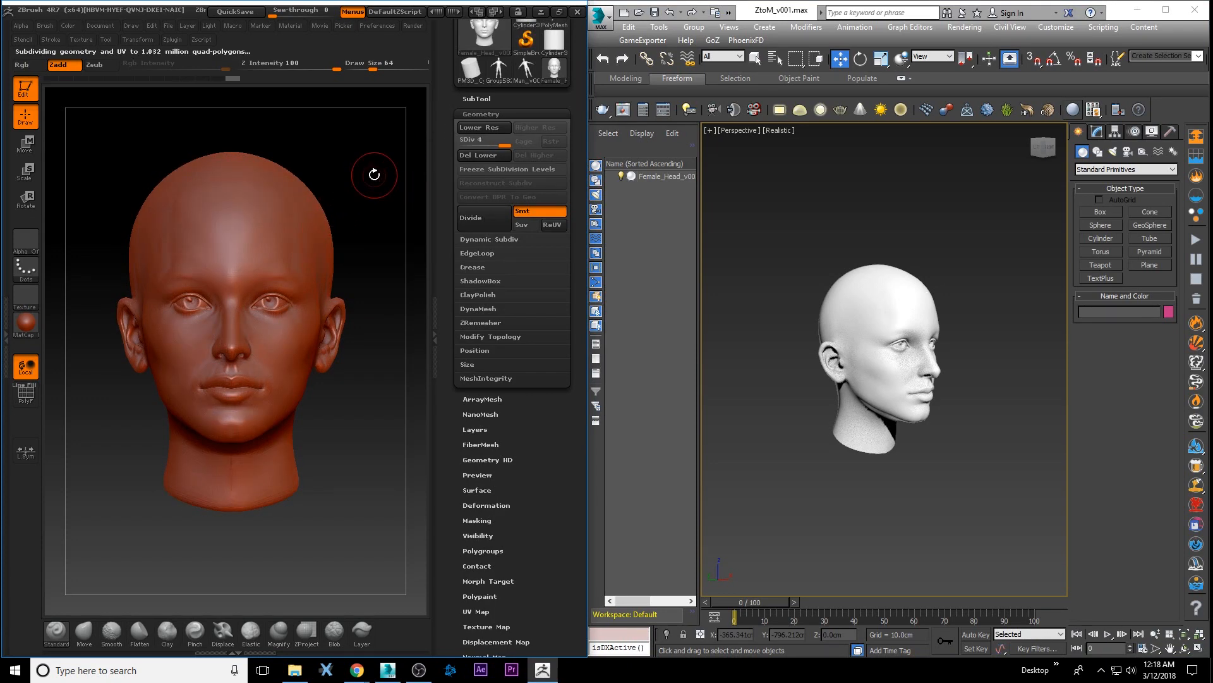
Mask the front of the face symmetrically from the forehead down to the chin.
alt+drag(375, 174, 401, 180)
alt+drag(422, 225, 356, 214)
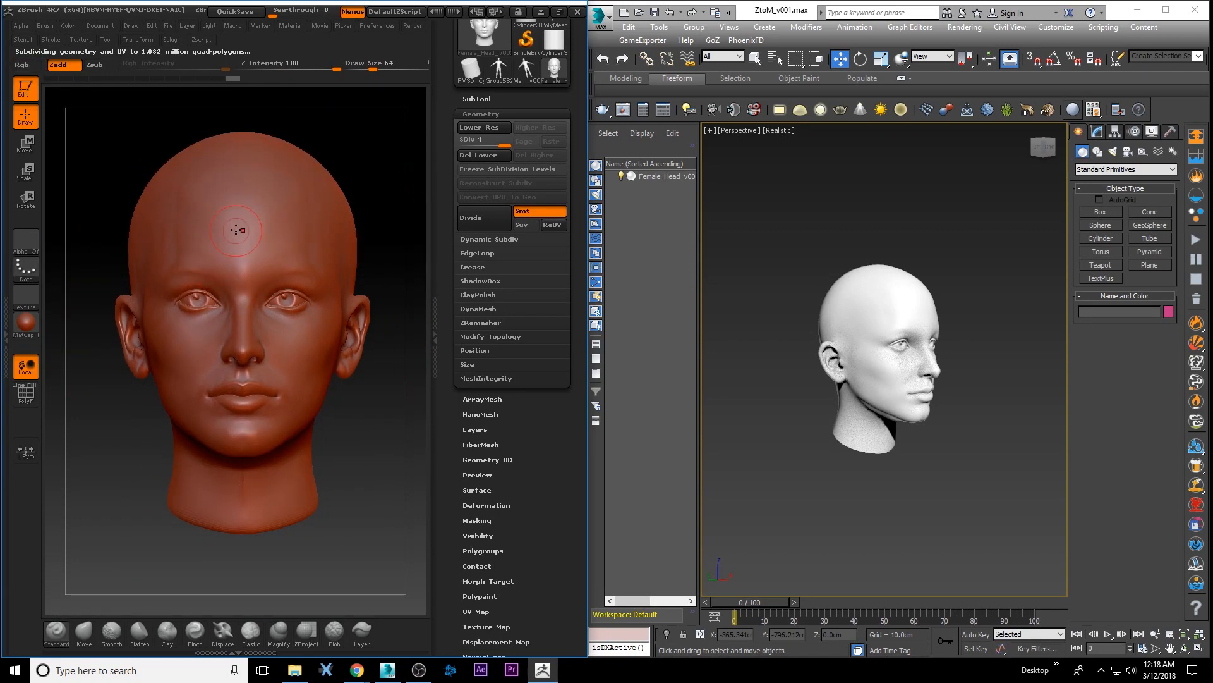
mouse_move(236, 230)
ctrl+mouse_down()
mouse_move(184, 243)
mouse_move(176, 344)
mouse_move(227, 417)
mouse_move(202, 354)
mouse_move(240, 252)
mouse_move(236, 400)
ctrl+mouse_up()
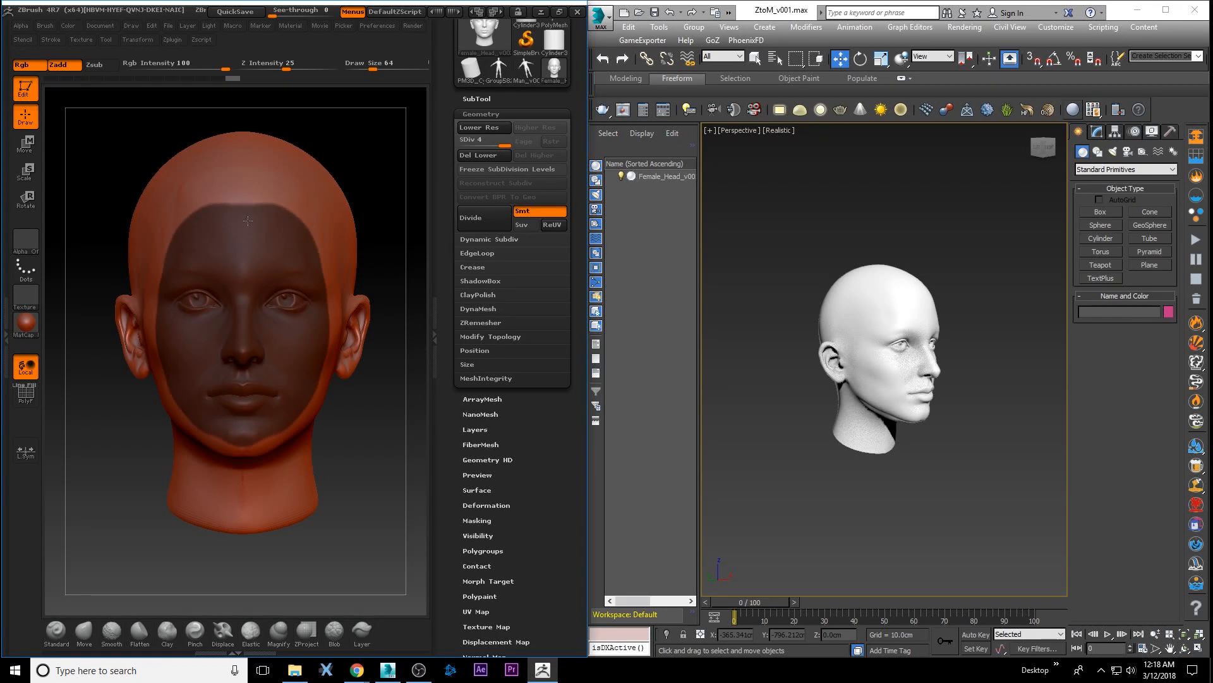
mouse_move(248, 220)
ctrl+mouse_down()
mouse_move(165, 246)
mouse_move(171, 338)
ctrl+mouse_up()
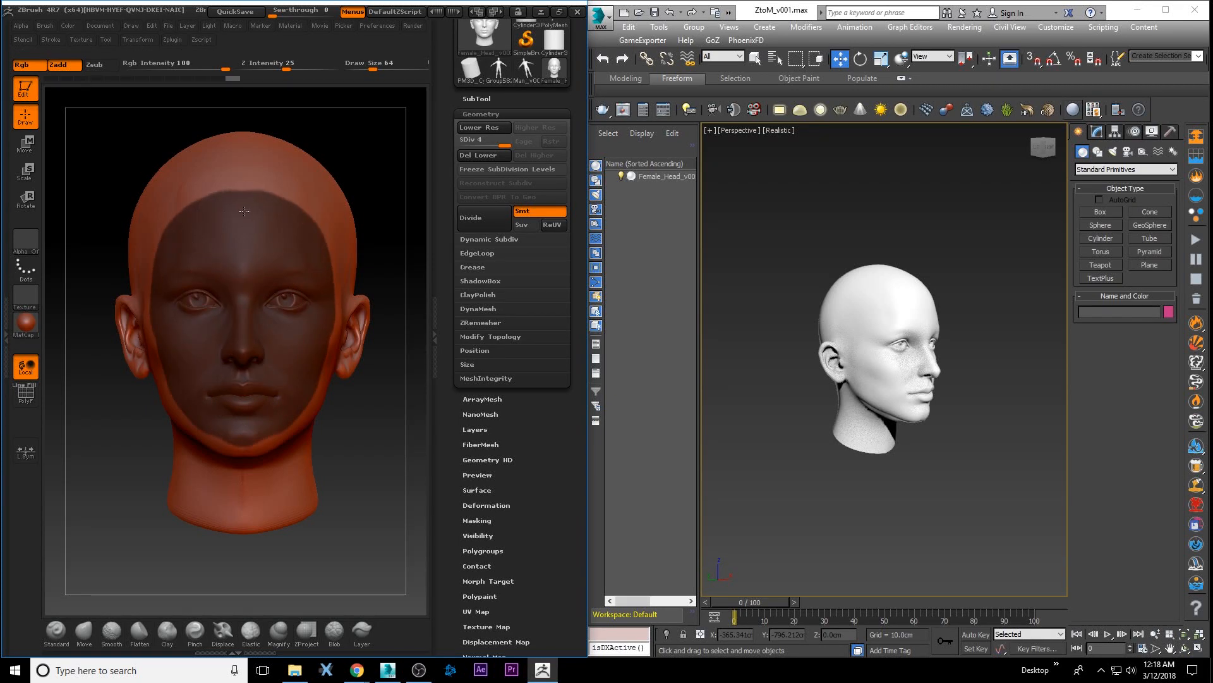
Erase the face mask at the sides of the forehead, cheeks, chin and a round spot between the brows, inverting the mask twice to check it.
mouse_move(201, 203)
ctrl+alt+mouse_down()
mouse_move(222, 168)
mouse_move(202, 202)
mouse_move(160, 228)
ctrl+alt+mouse_up()
mouse_move(152, 345)
ctrl+alt+mouse_down()
mouse_move(154, 360)
mouse_move(189, 360)
mouse_move(162, 392)
ctrl+alt+mouse_up()
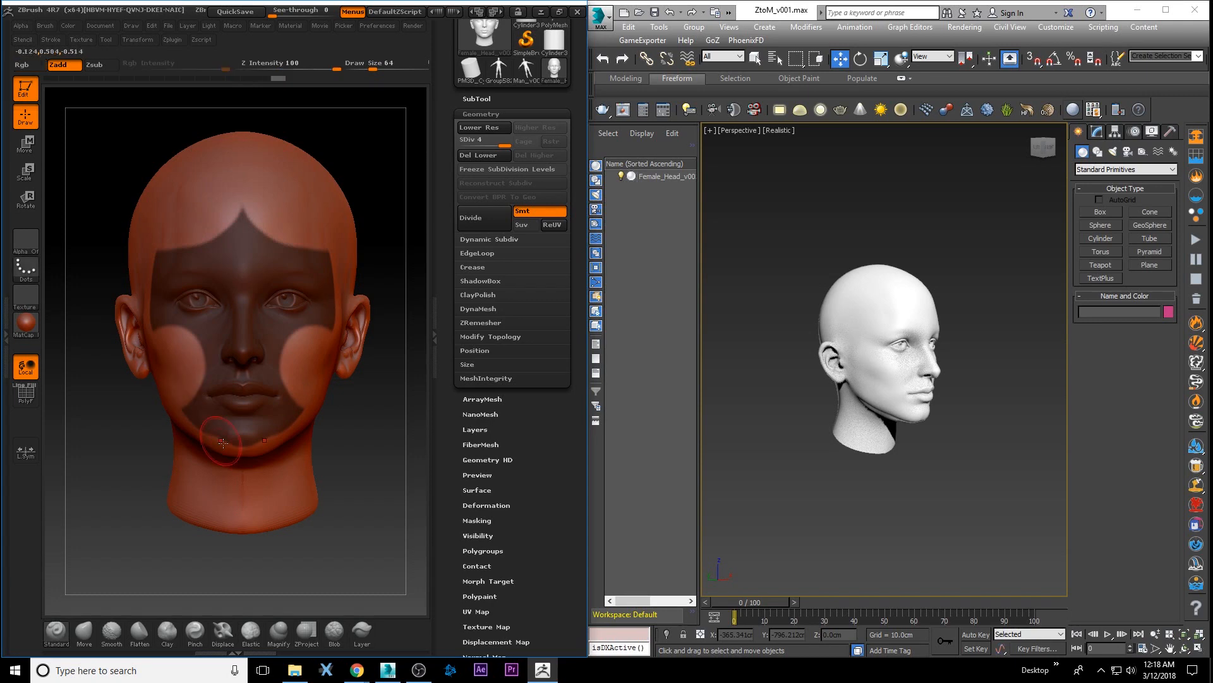
ctrl+alt+drag(241, 455, 243, 445)
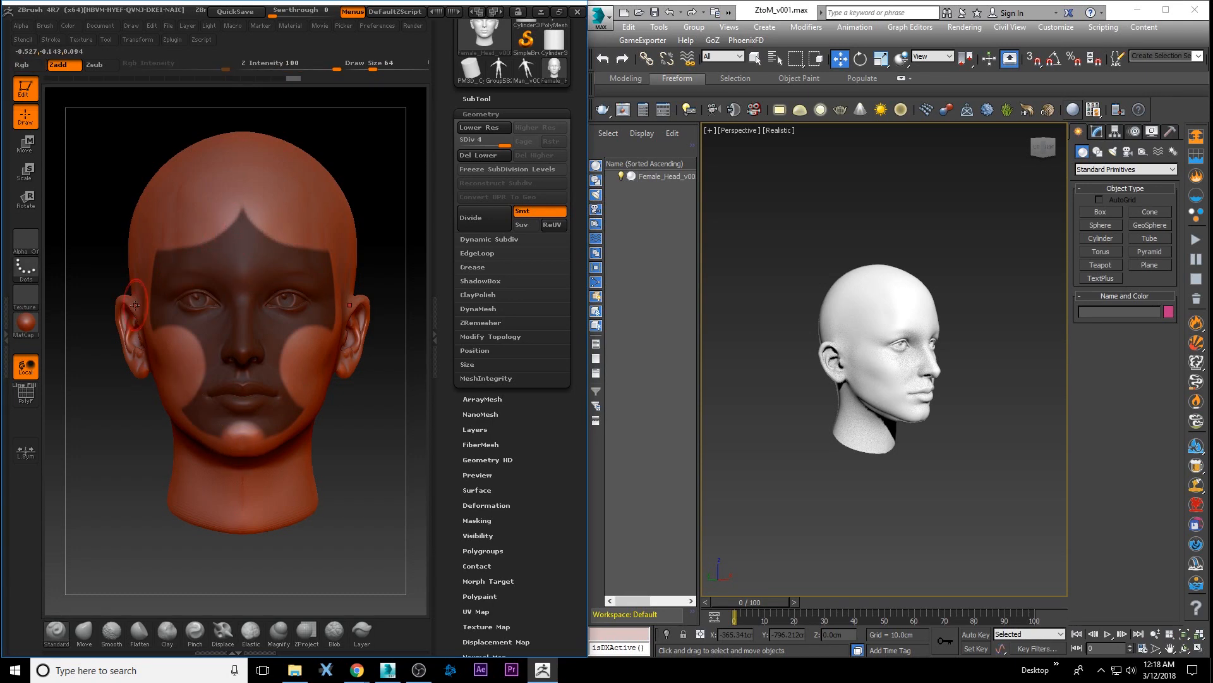
key(ctrl)
ctrl+alt+click(245, 269)
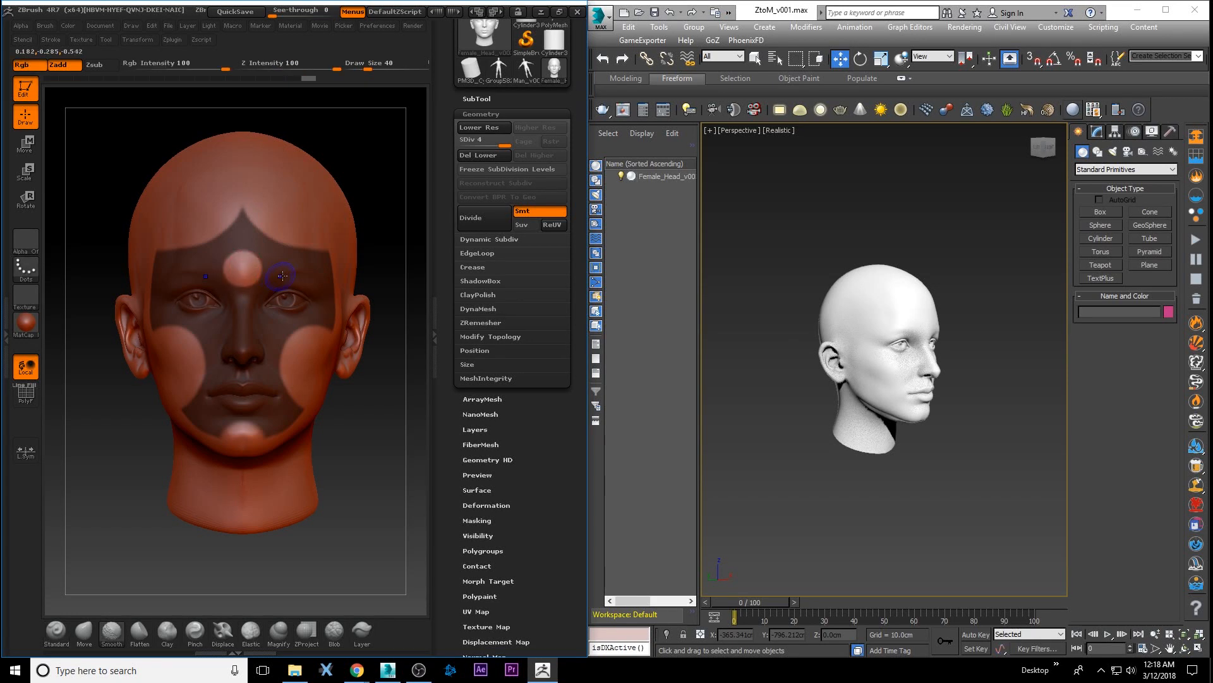
key(ctrl)
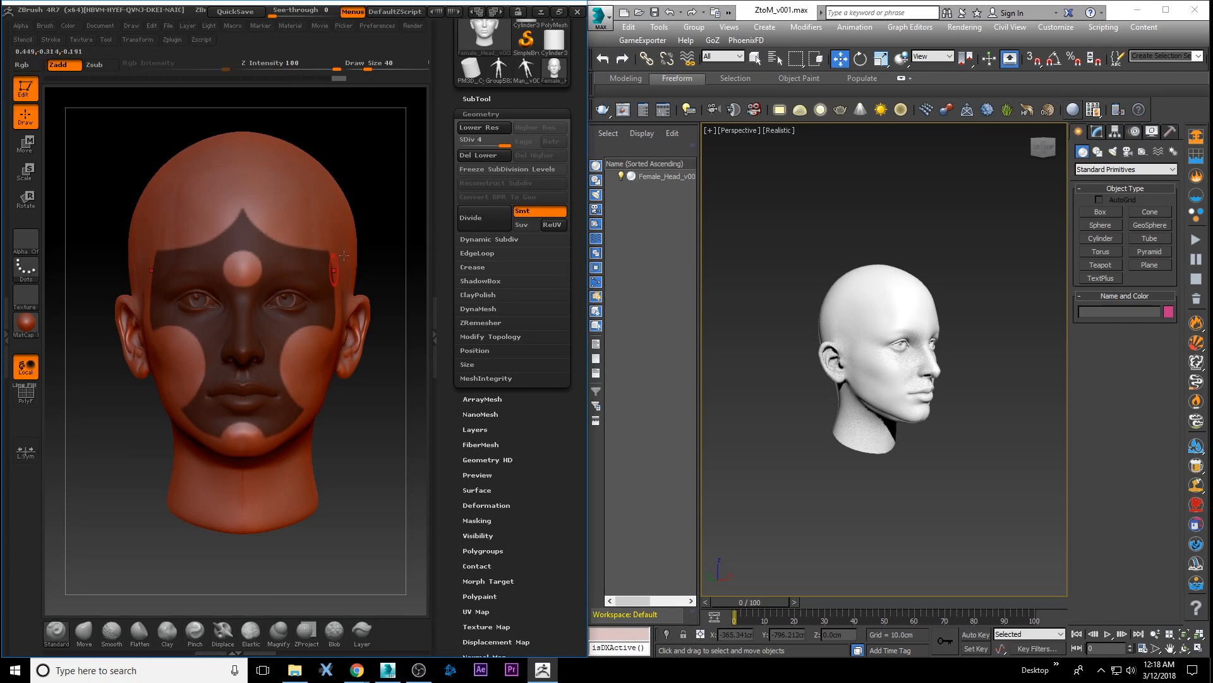
ctrl+click(349, 158)
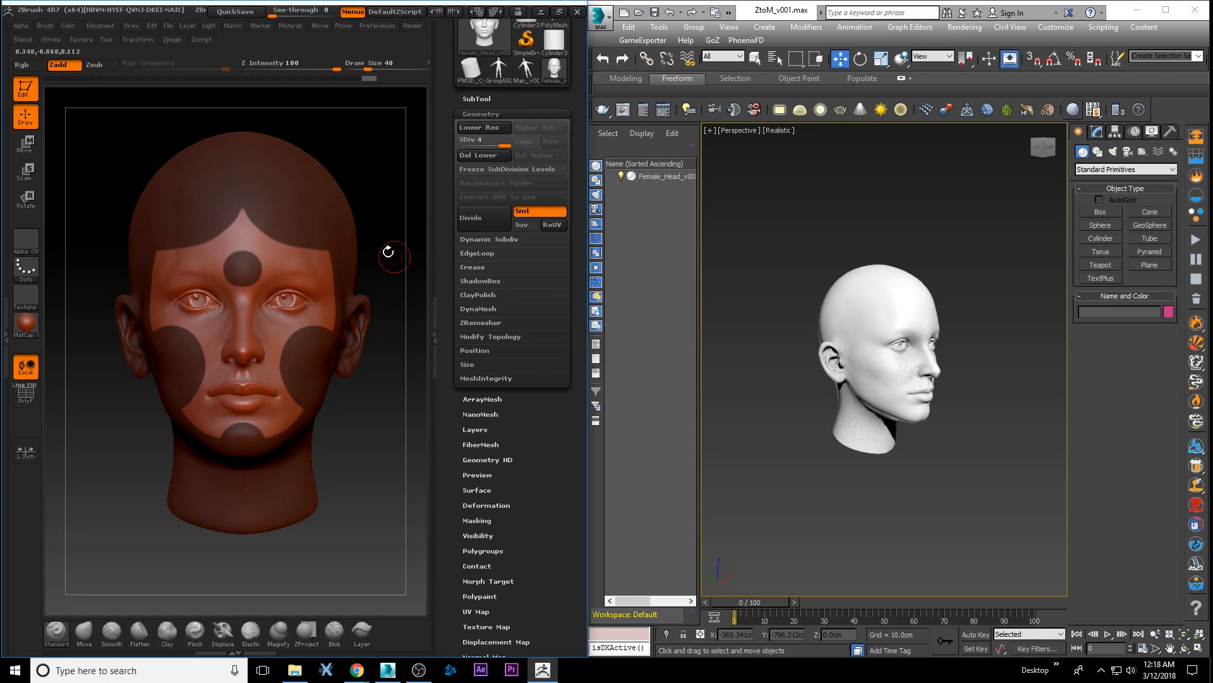
ctrl+click(370, 184)
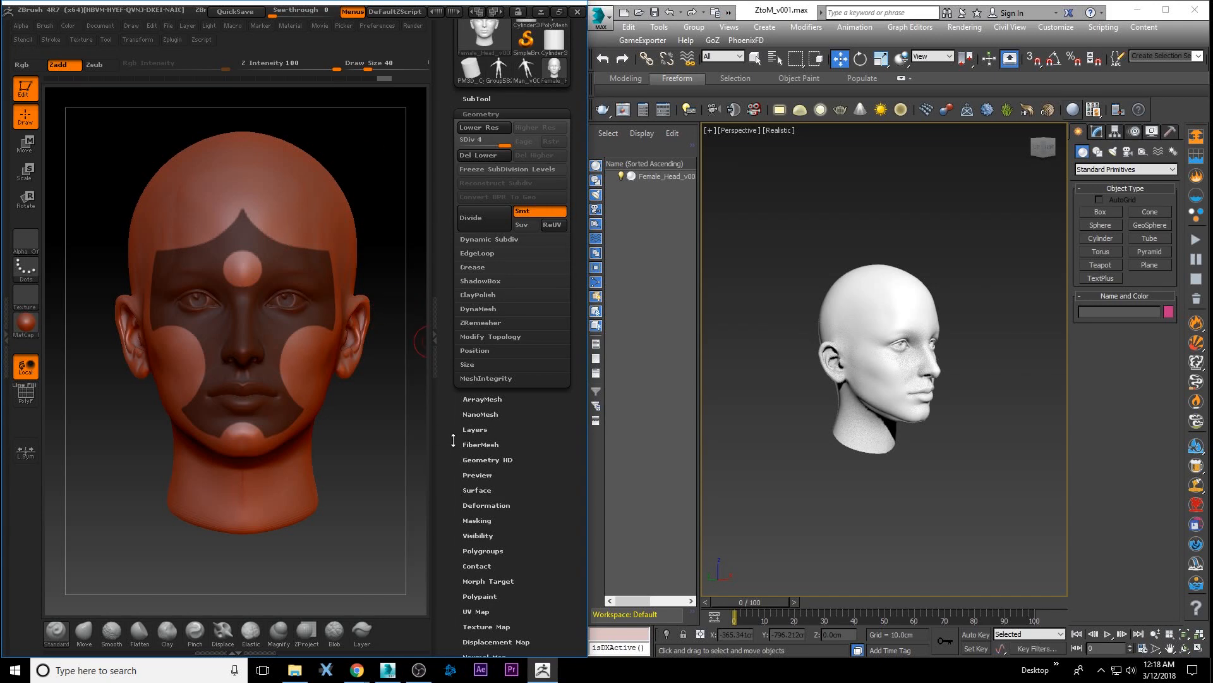
Load the Noise13 surface noise from the NoiseMakers library and apply it to the head's unmasked mesh.
drag(453, 441, 489, 242)
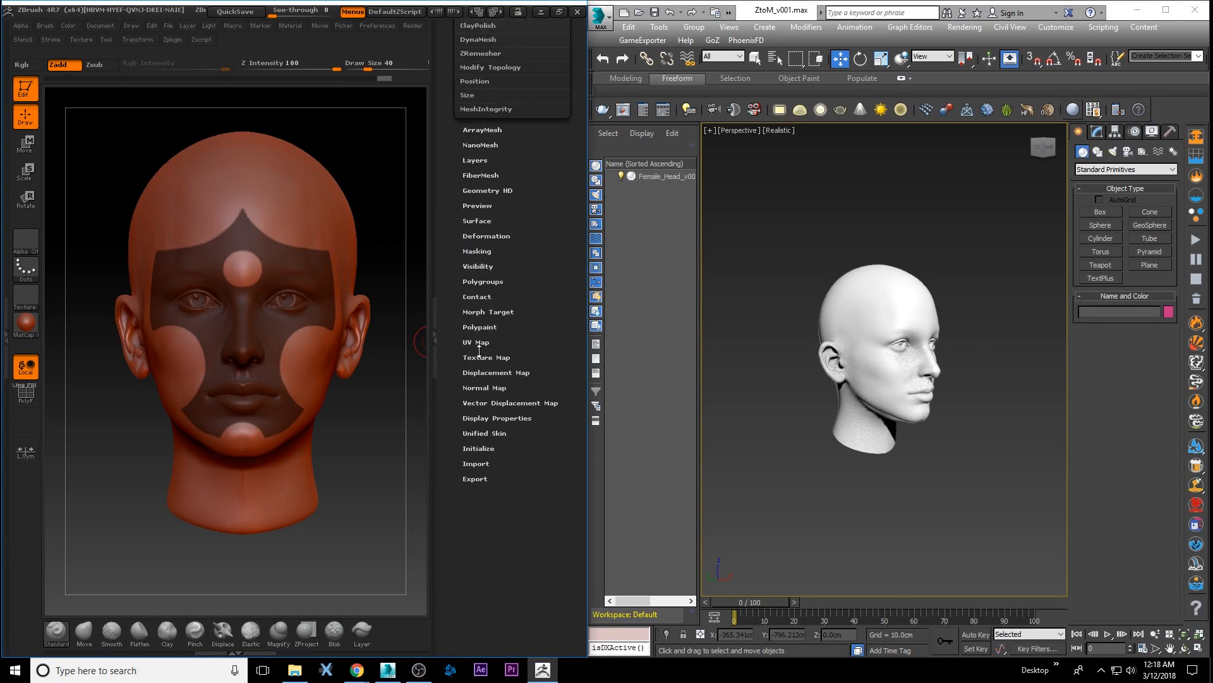
click(475, 222)
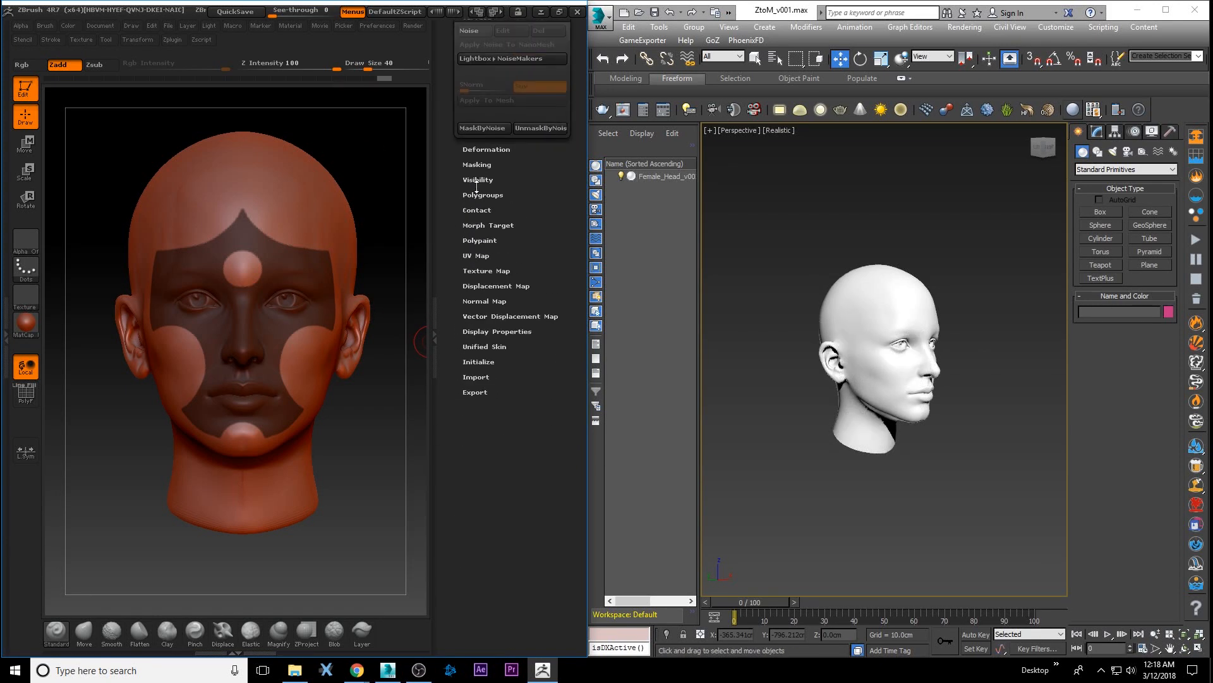
click(485, 160)
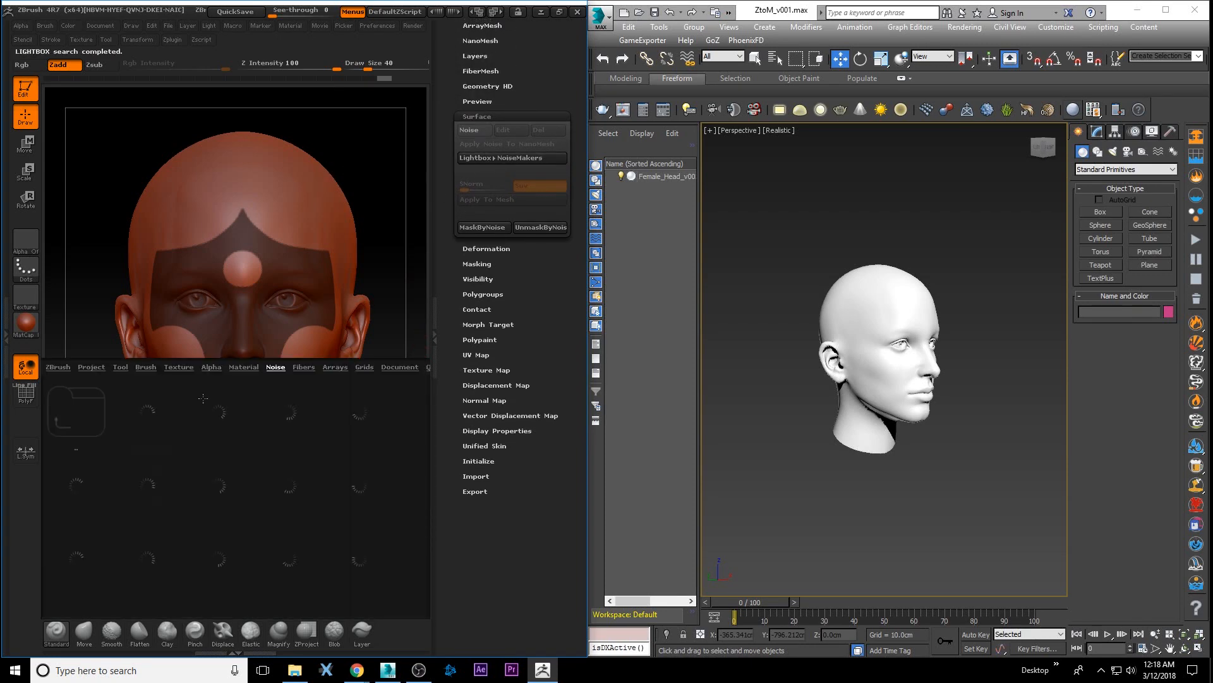
double_click(345, 486)
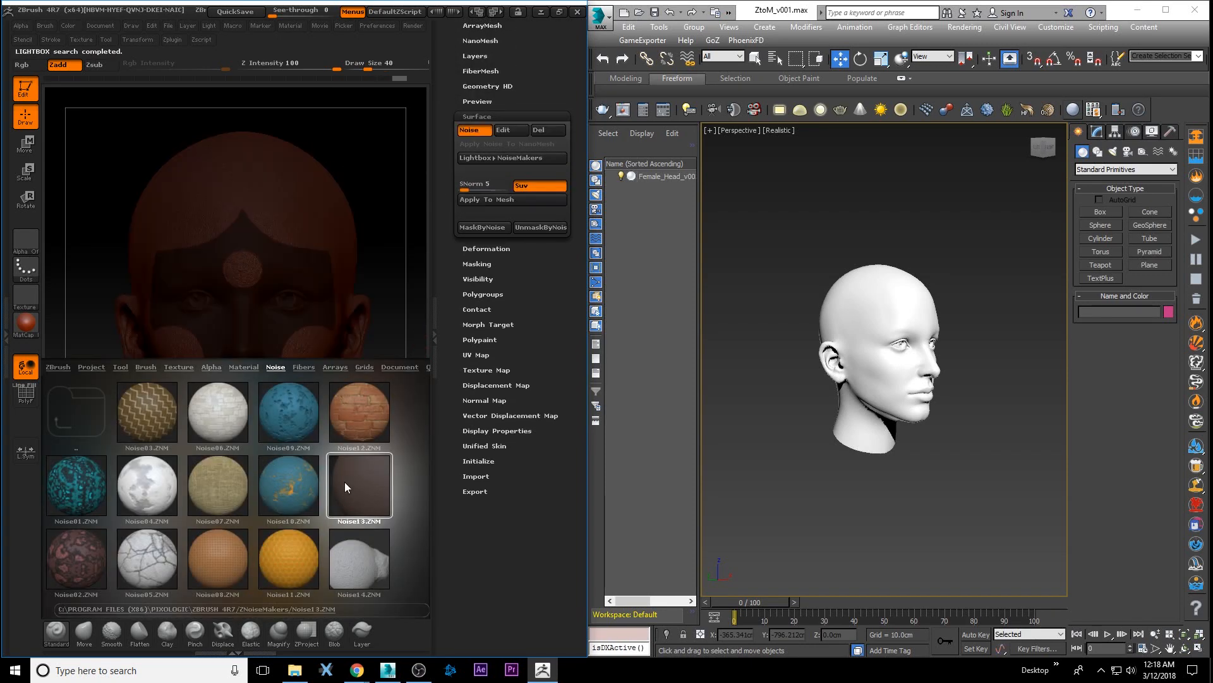
click(485, 200)
Apply the Noise14 and Noise01 surface noises to the unmasked mesh and close the LightBox library.
double_click(359, 553)
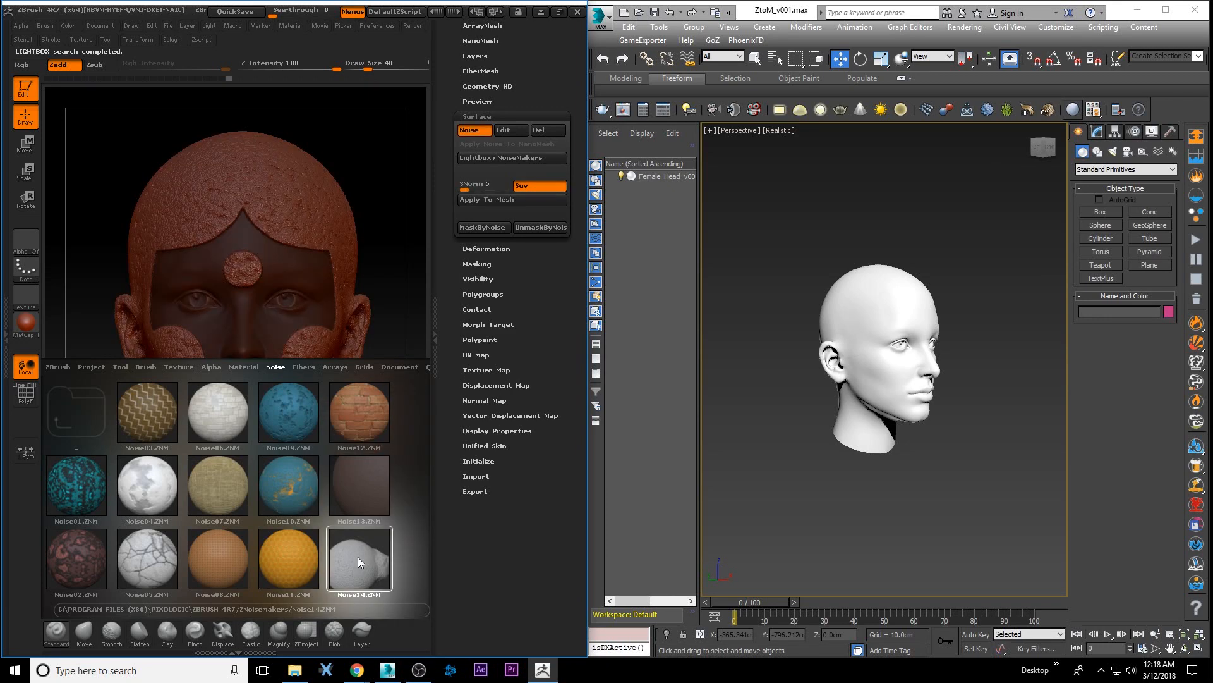
click(478, 199)
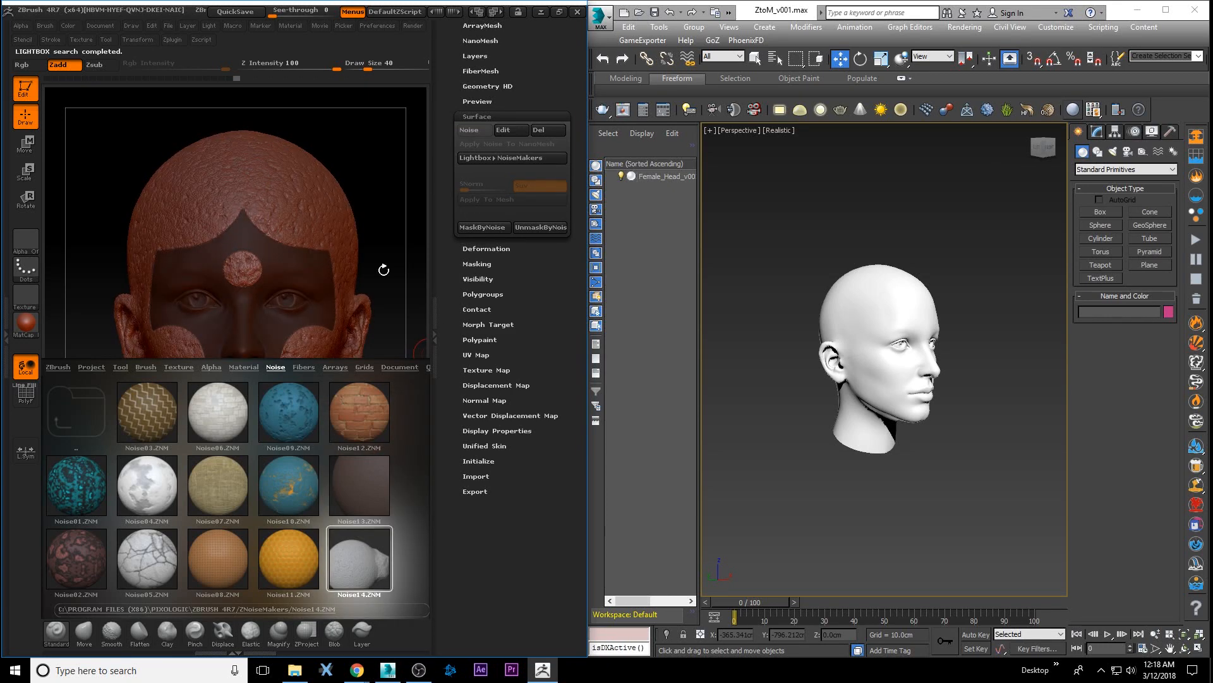
double_click(74, 484)
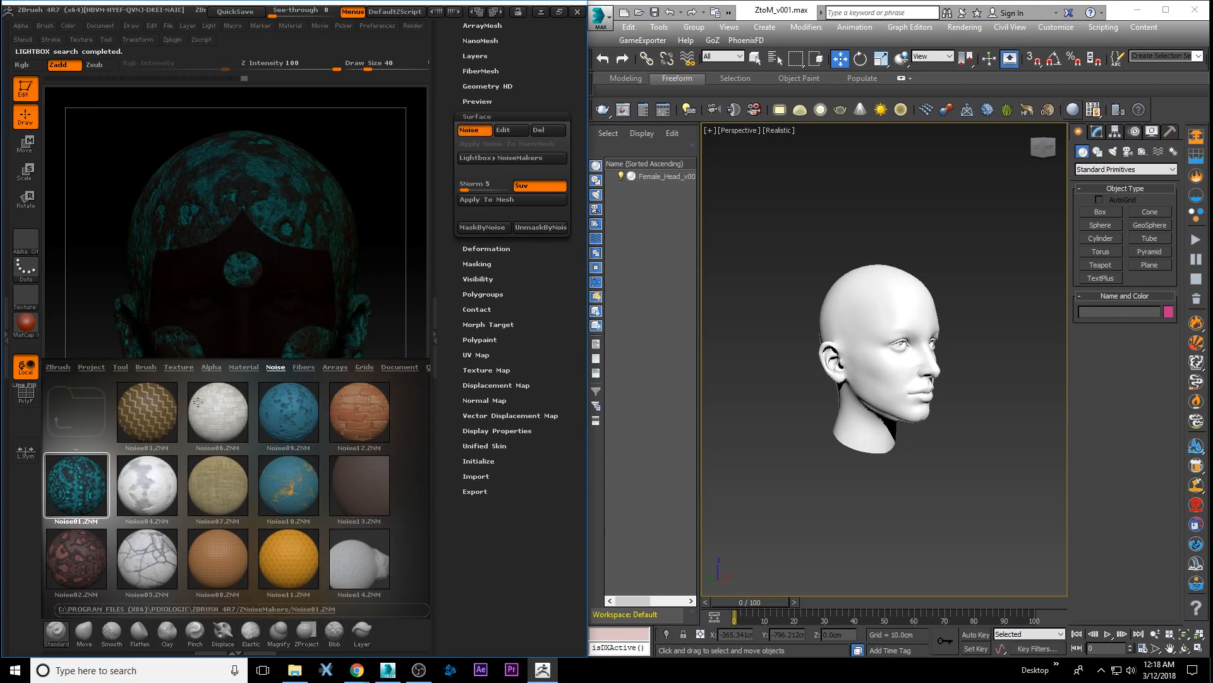
click(477, 201)
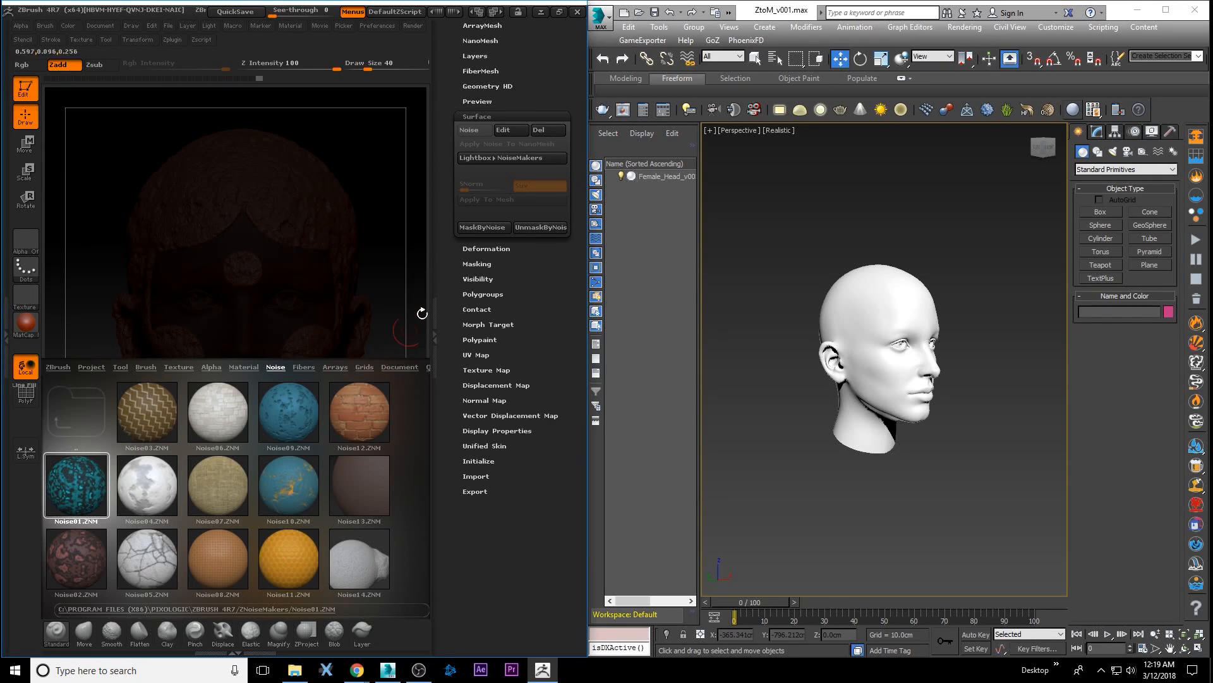
scroll(475, 106, up, 5)
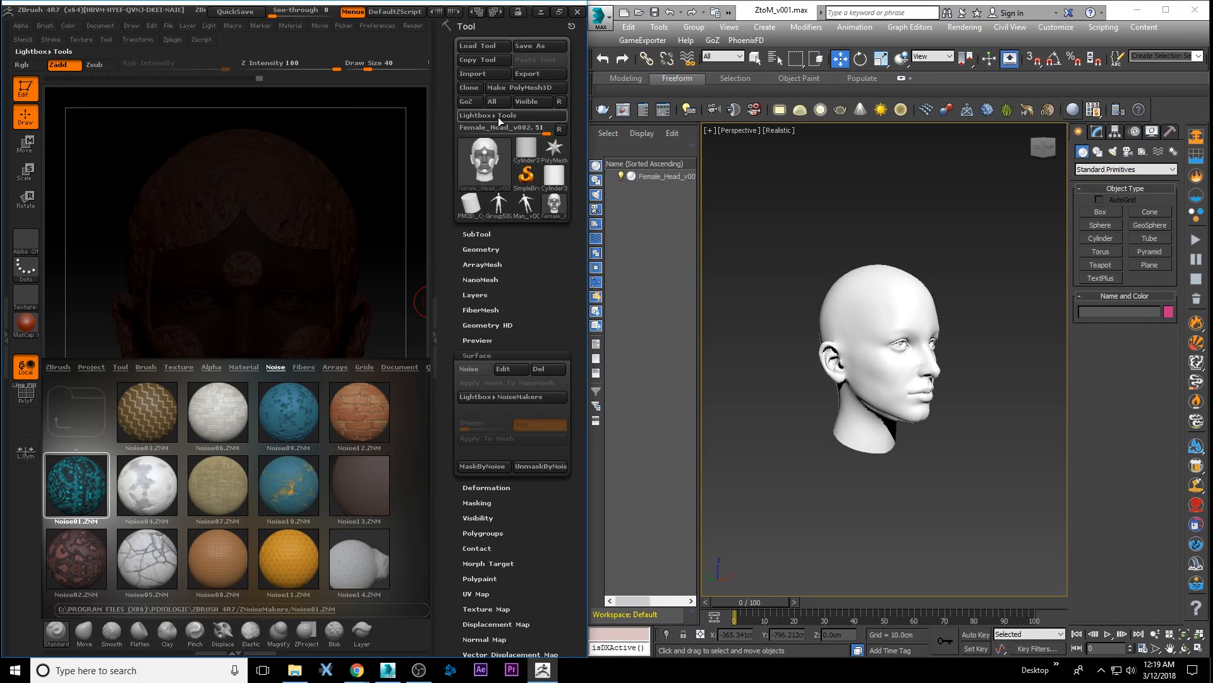
click(493, 116)
click(493, 117)
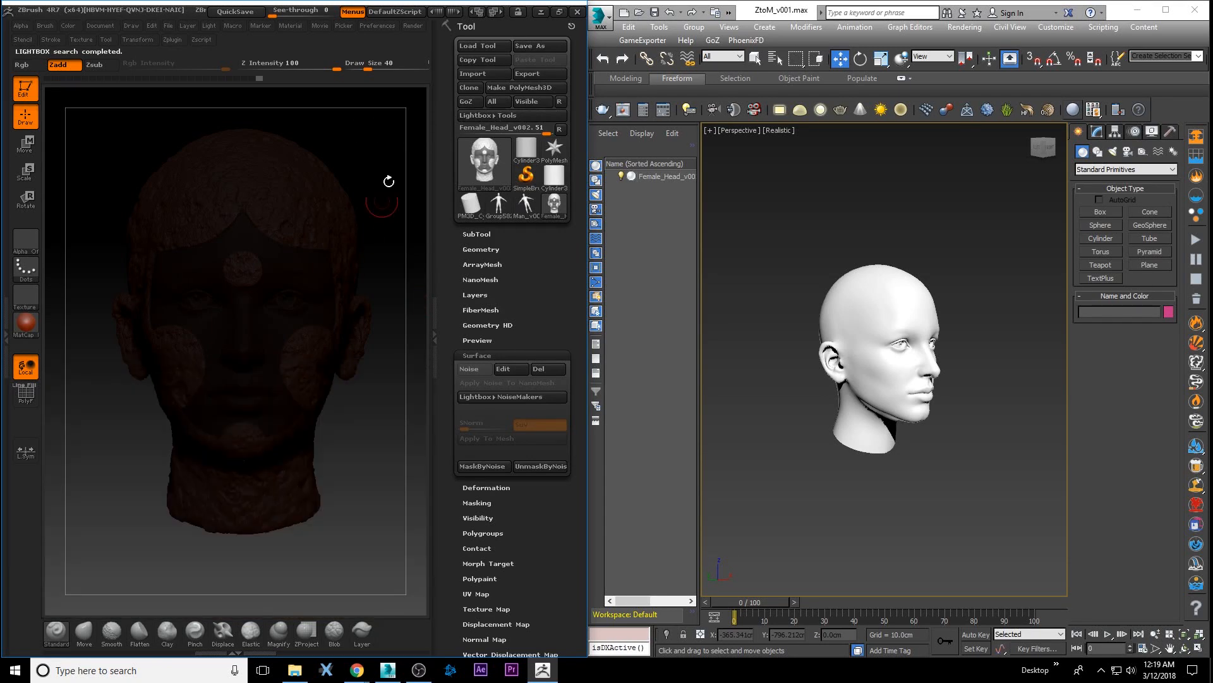
Pick a lighter current color to brighten the head, try clearing the mask, and undo the clearing.
drag(385, 154, 347, 242)
key(space)
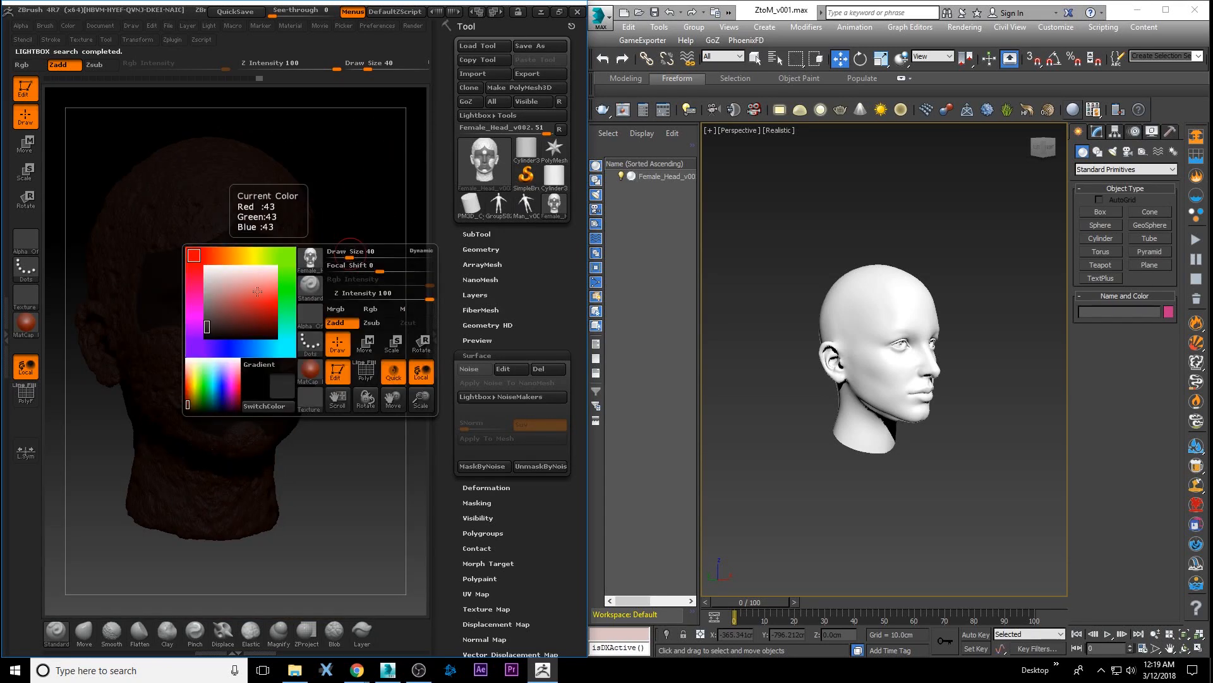
drag(84, 327, 70, 314)
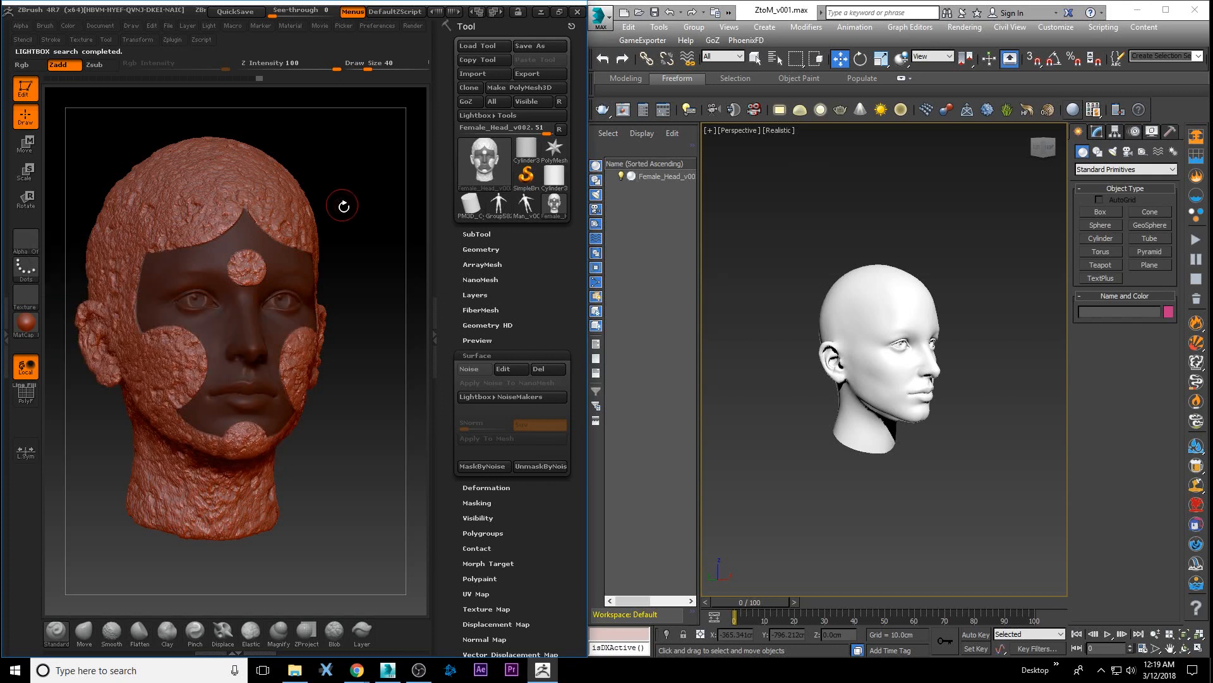
drag(356, 225, 318, 241)
ctrl+drag(347, 154, 379, 192)
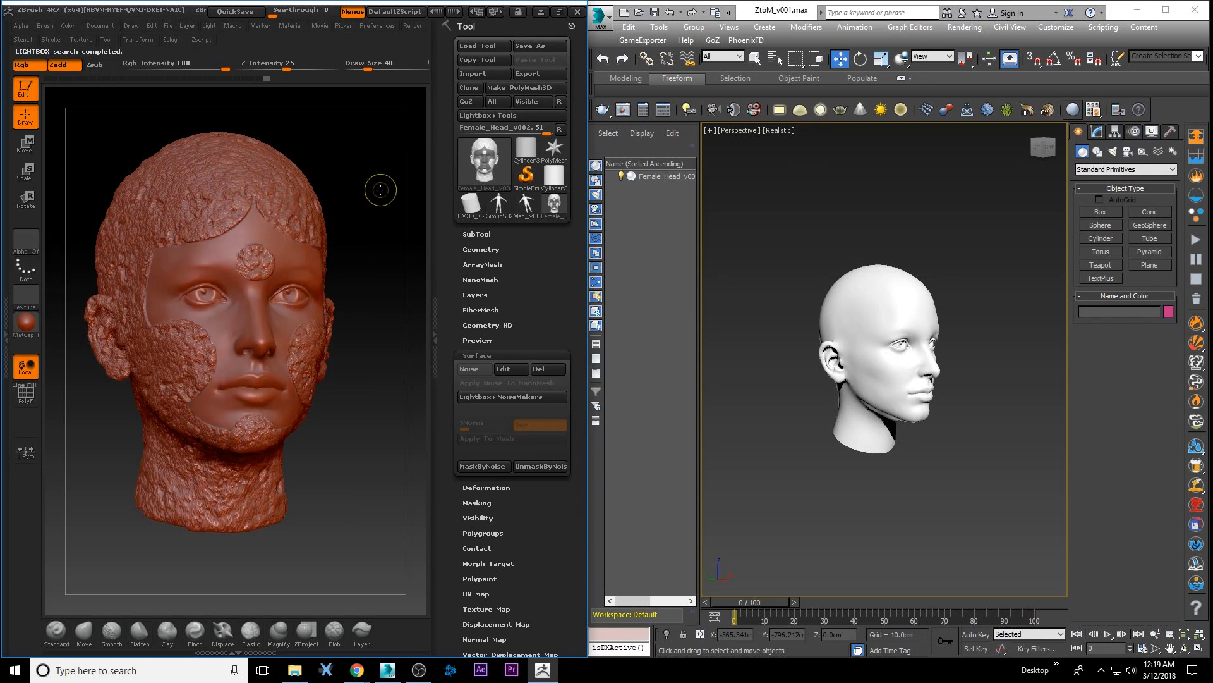
key(ctrl+z)
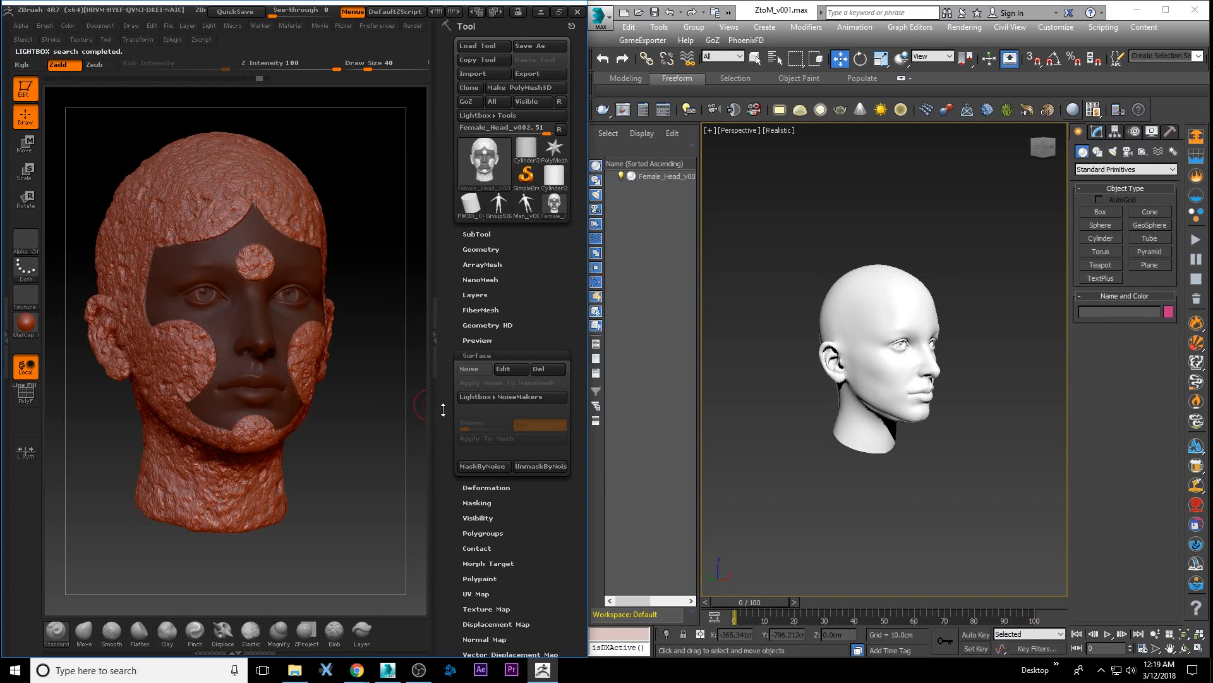
Create a new texture map from the head's polypaint and turn off the texture display.
drag(443, 410, 456, 311)
click(485, 352)
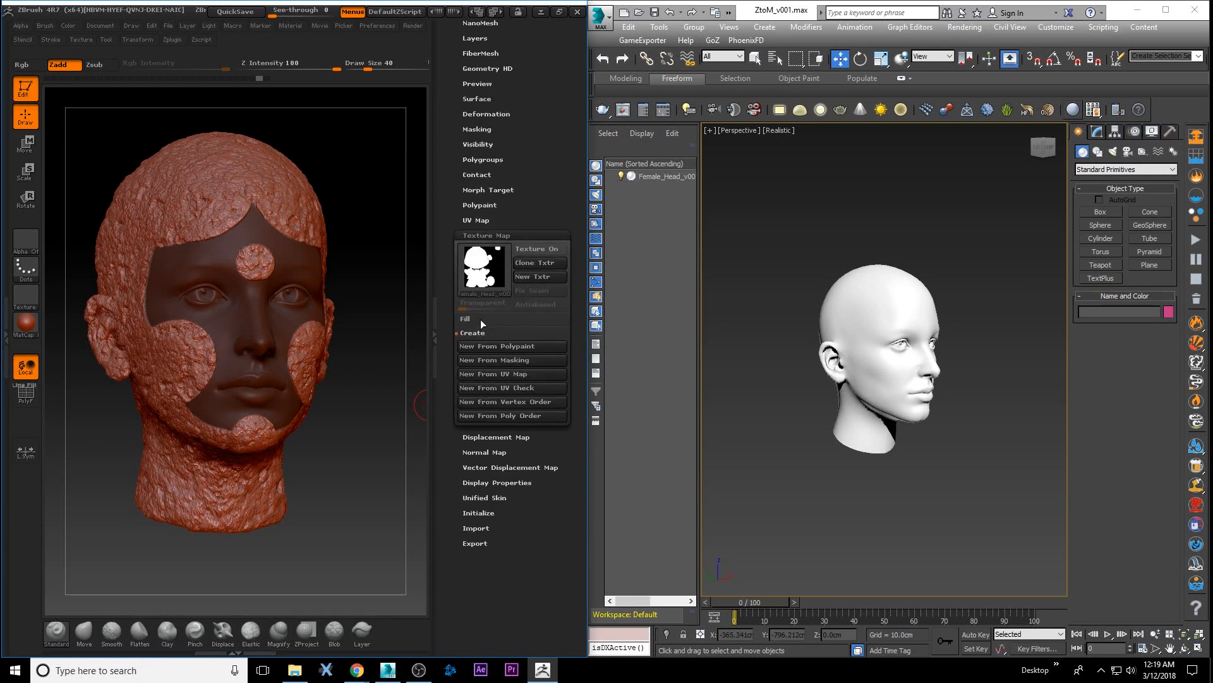
click(476, 346)
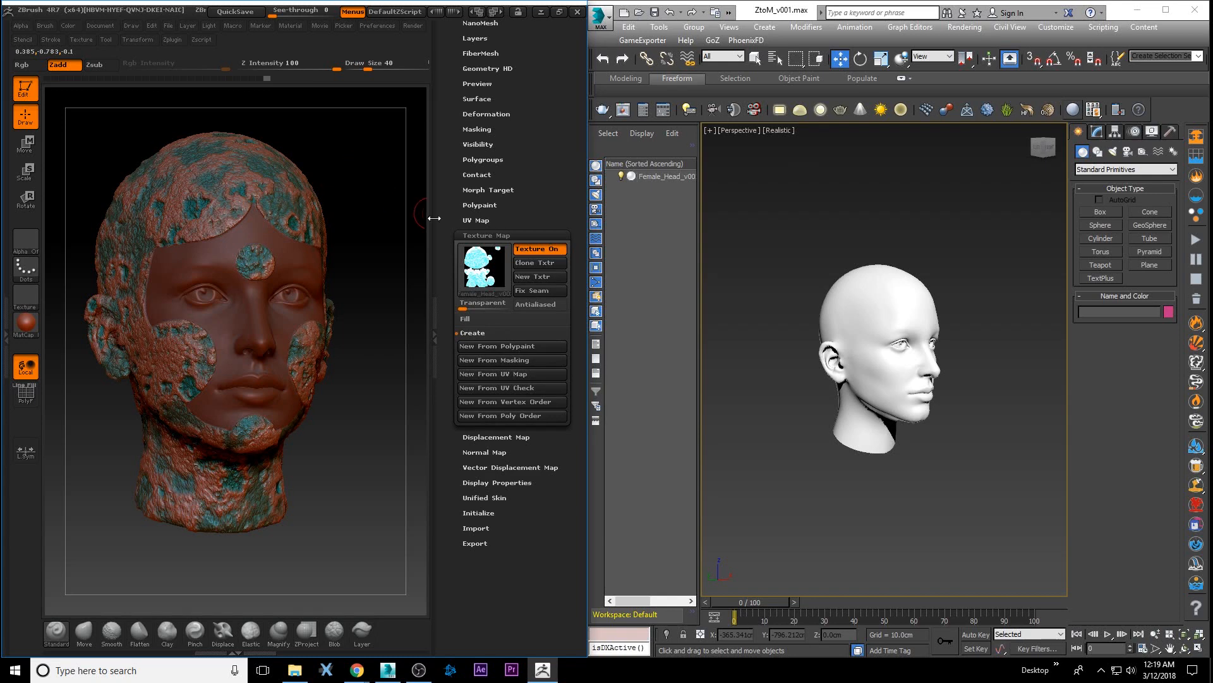
click(536, 249)
Invert the mask so only the smooth face areas can be sculpted, and set the draw size to 44.
drag(335, 158, 318, 203)
ctrl+click(346, 191)
key(bracketleft)
key(bracketleft)
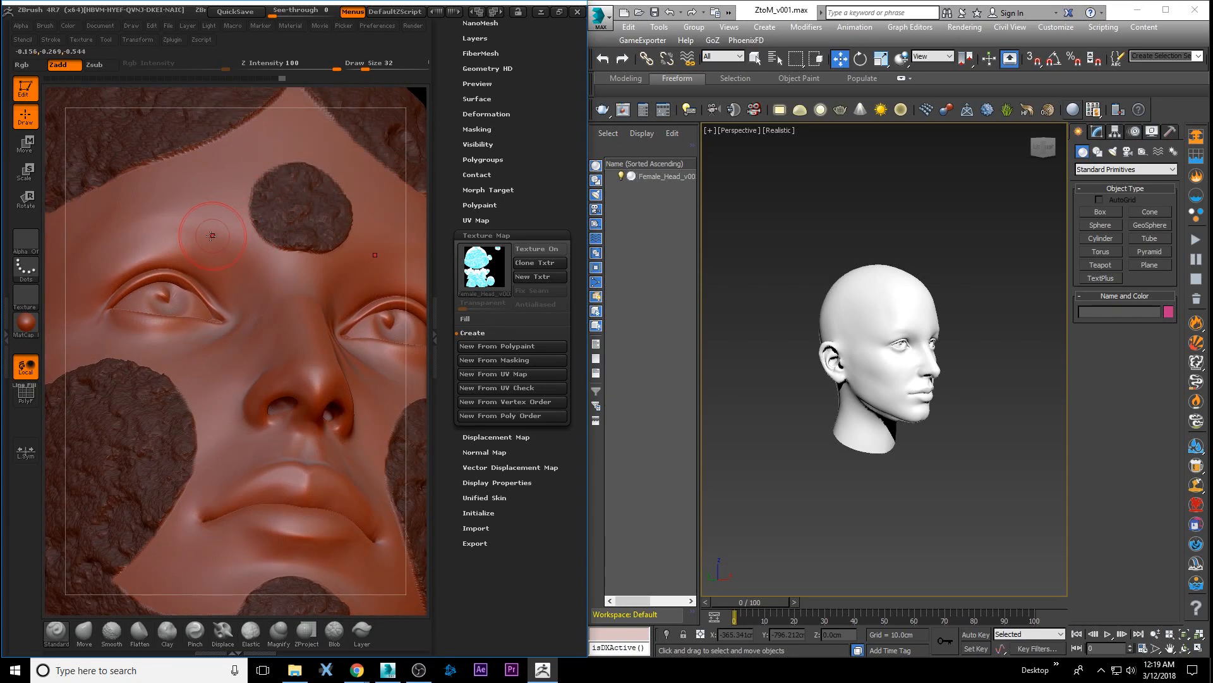
alt+drag(423, 204, 407, 146)
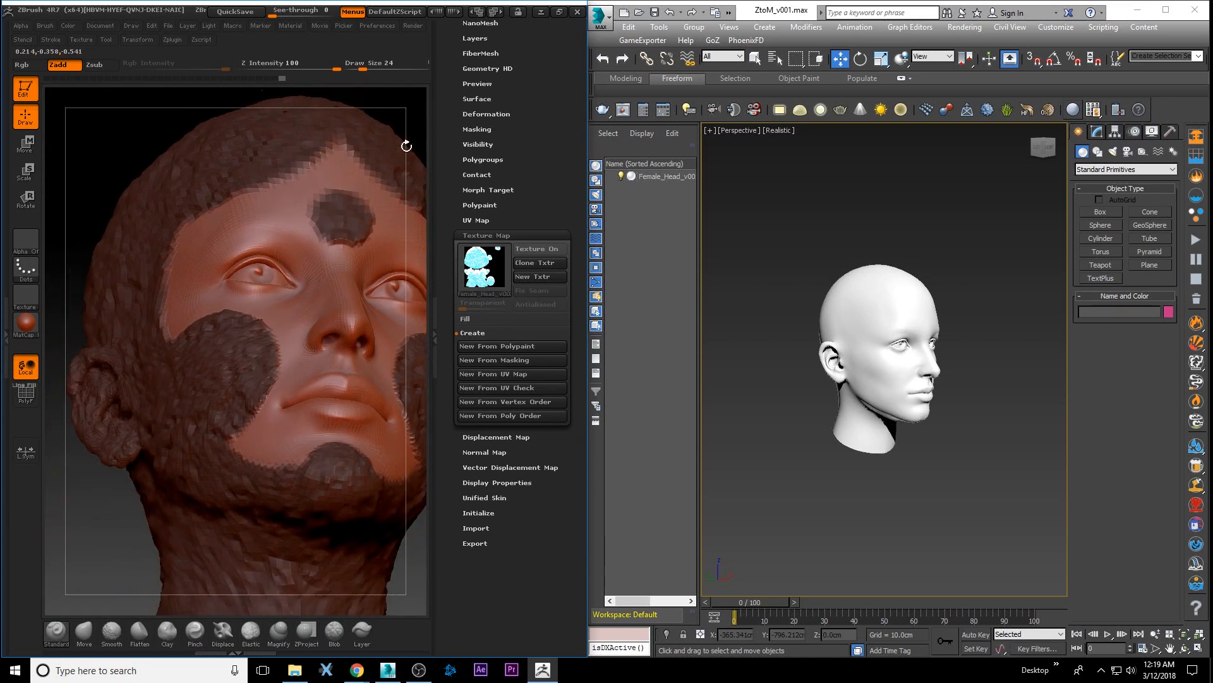
mouse_move(108, 154)
alt+mouse_down()
mouse_move(85, 122)
mouse_move(81, 163)
alt+mouse_up()
key(bracketright)
key(bracketright)
key(bracketright)
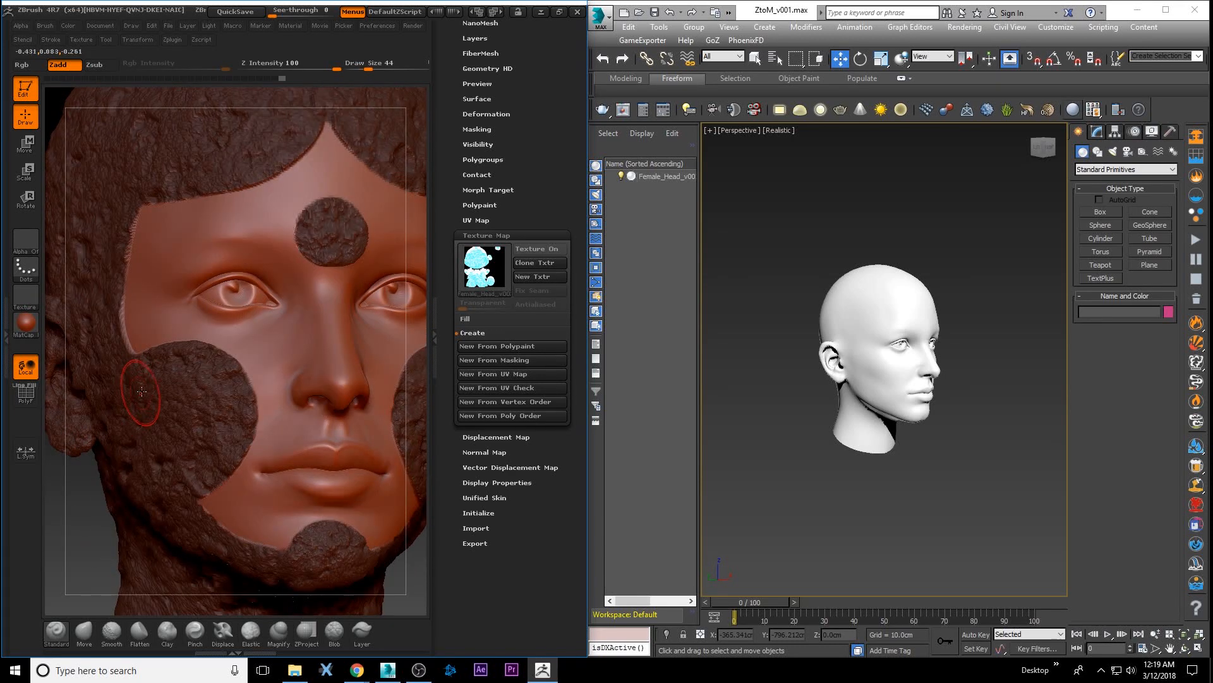
Set the sculpting brush to Alpha 22 with the Color Spray stroke and a Z Intensity of 5.
click(28, 245)
click(25, 247)
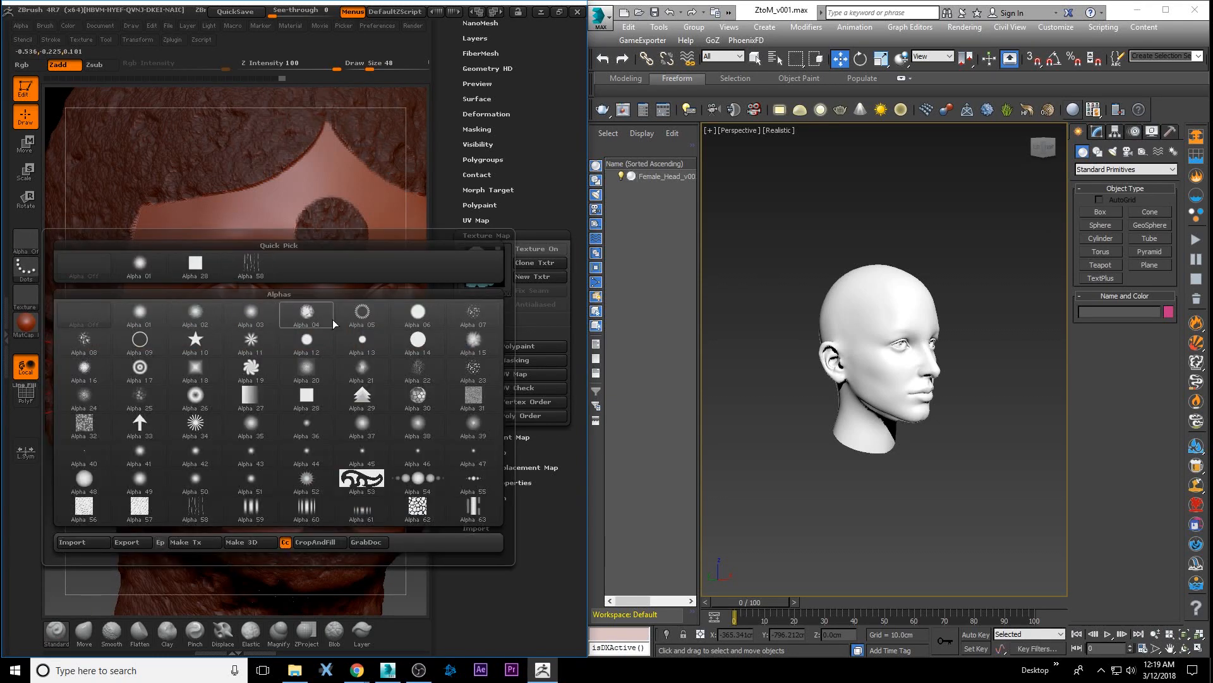
click(473, 313)
click(25, 269)
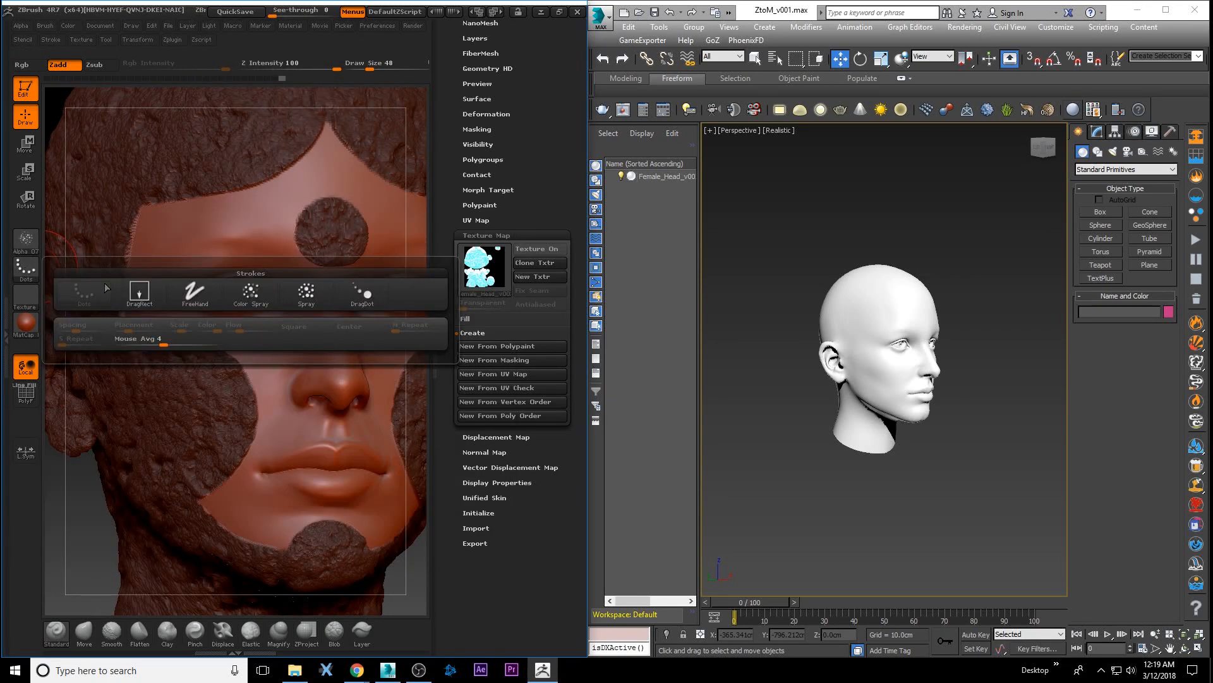
click(241, 295)
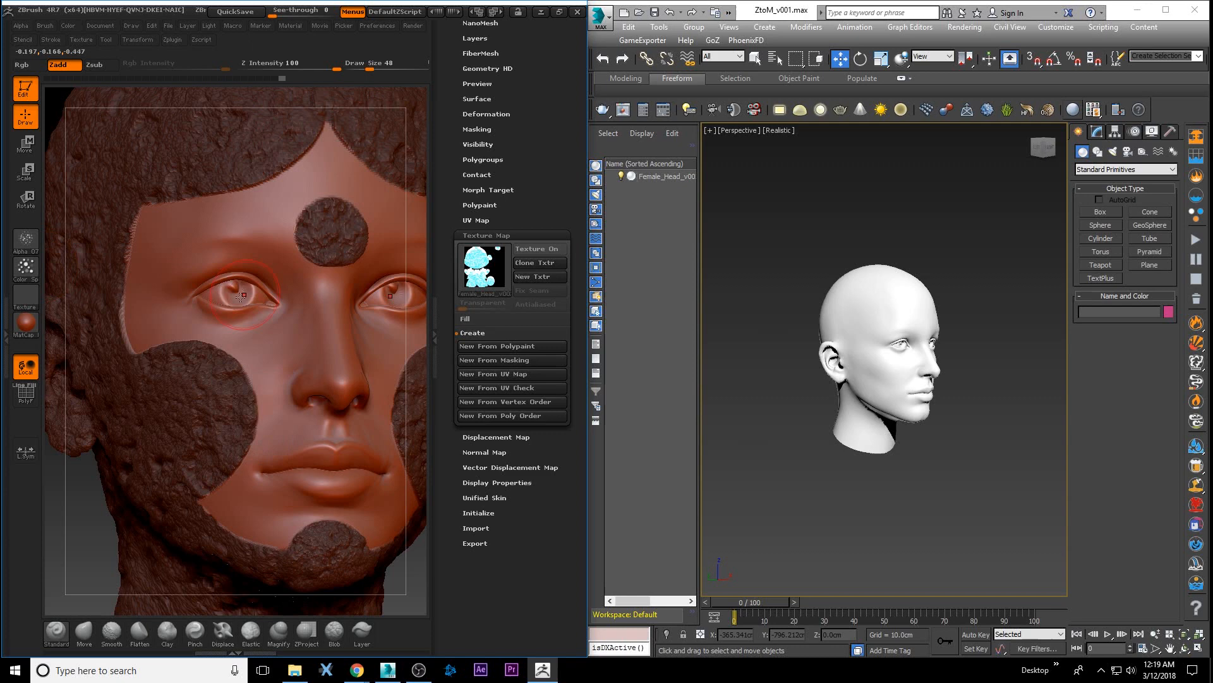
click(26, 243)
click(416, 368)
drag(336, 69, 259, 68)
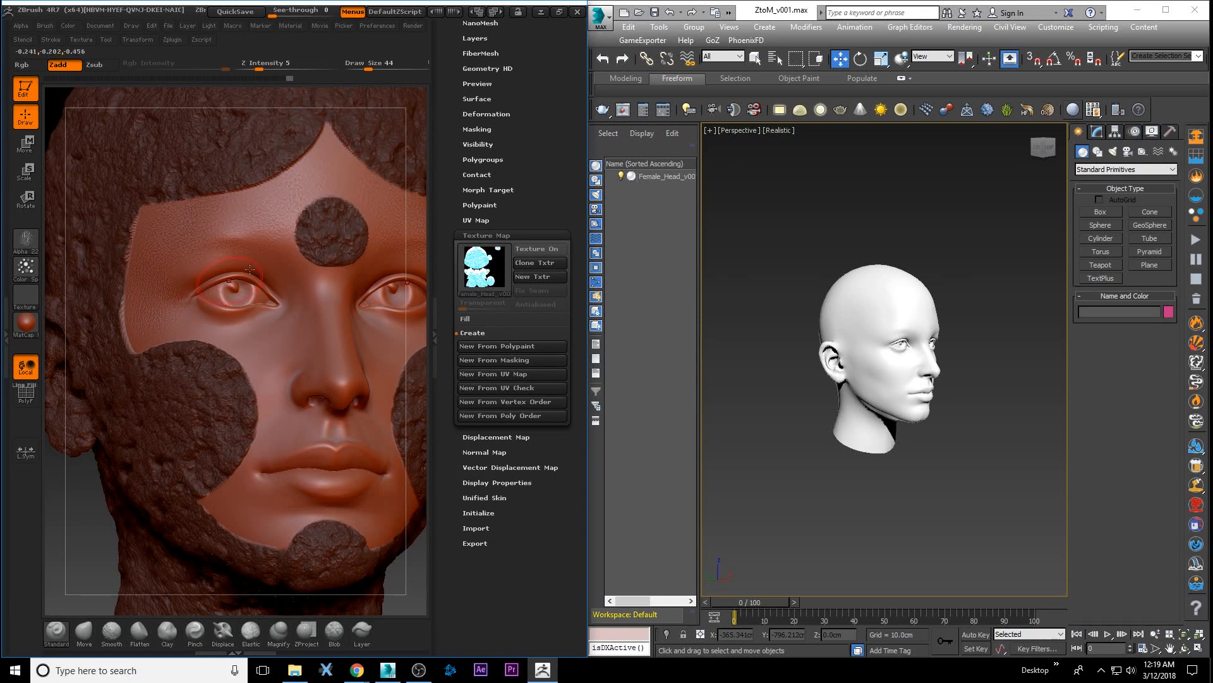
Clear the mask from the head and divide its geometry to subdivision level 5.
drag(412, 177, 292, 238)
alt+drag(420, 232, 384, 90)
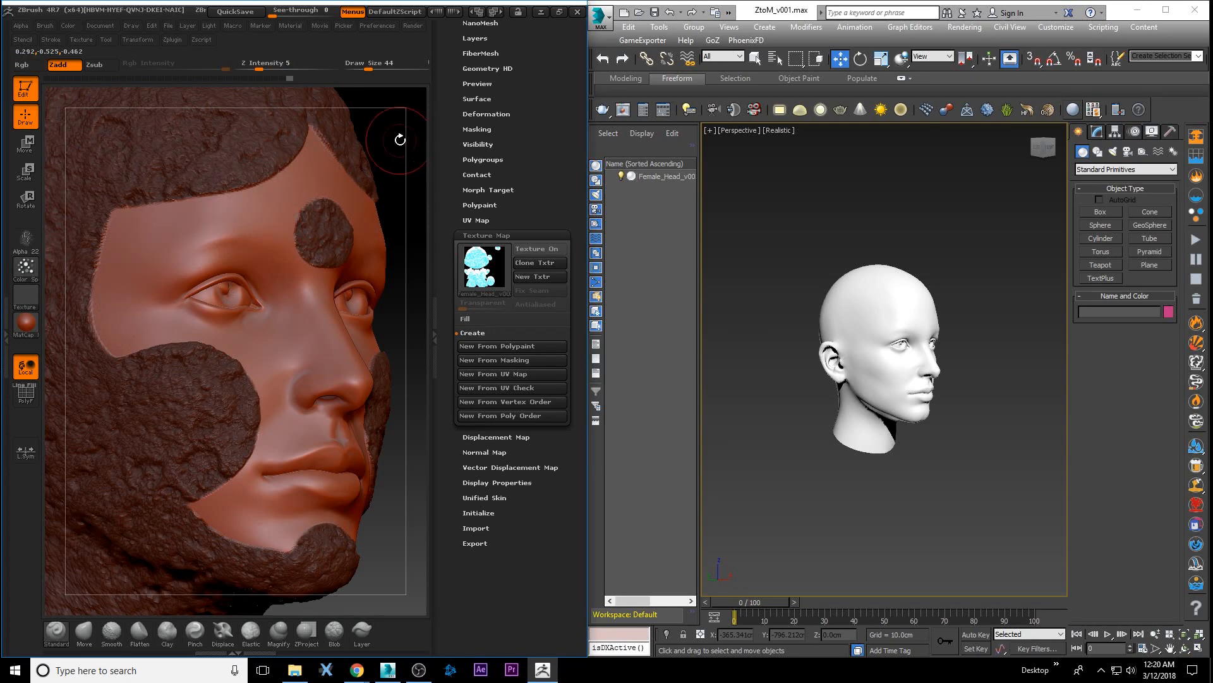
mouse_move(398, 135)
mouse_down()
mouse_move(417, 200)
mouse_move(393, 127)
mouse_up()
alt+drag(382, 168, 386, 226)
ctrl+click(373, 204)
drag(454, 101, 451, 154)
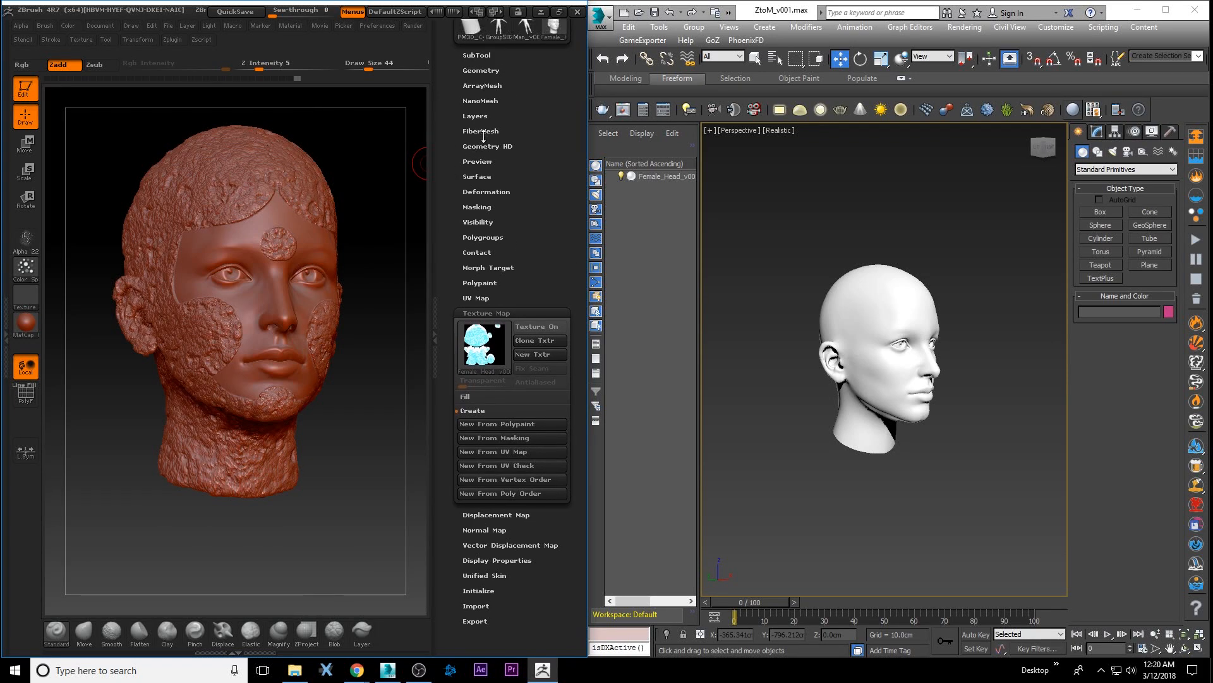
click(478, 70)
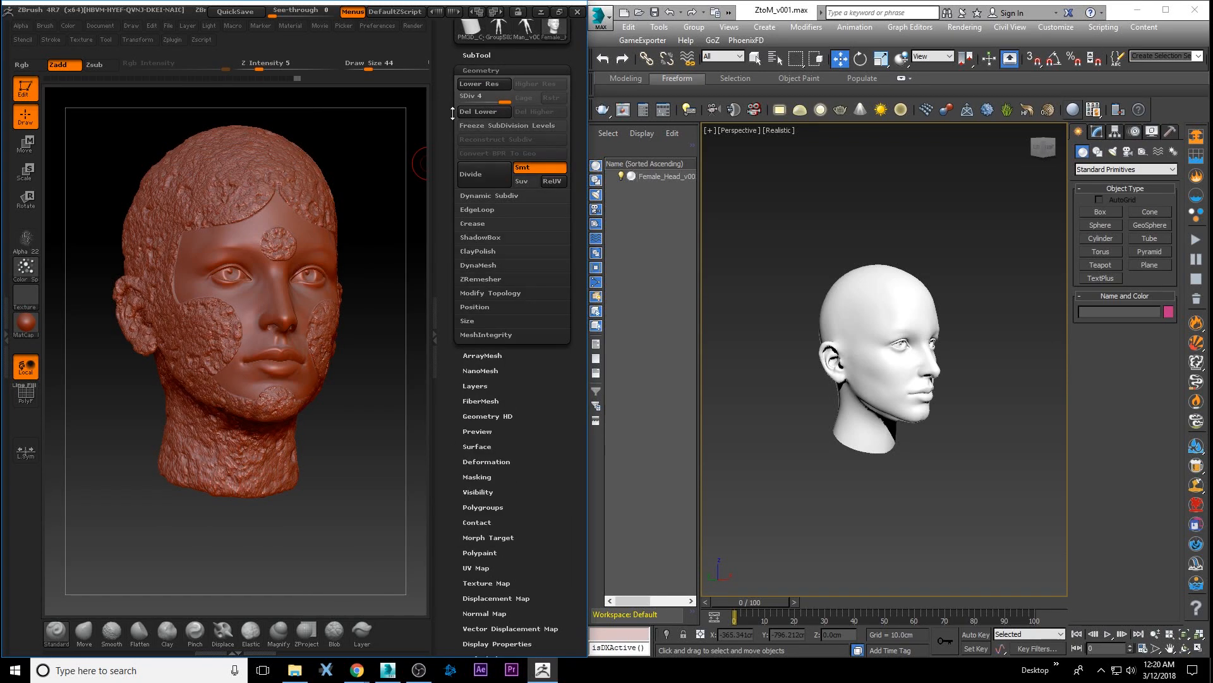
click(471, 174)
Spray fine skin pore detail over the smooth forehead, nose, cheeks and mouth areas from several angles.
alt+drag(353, 146, 344, 220)
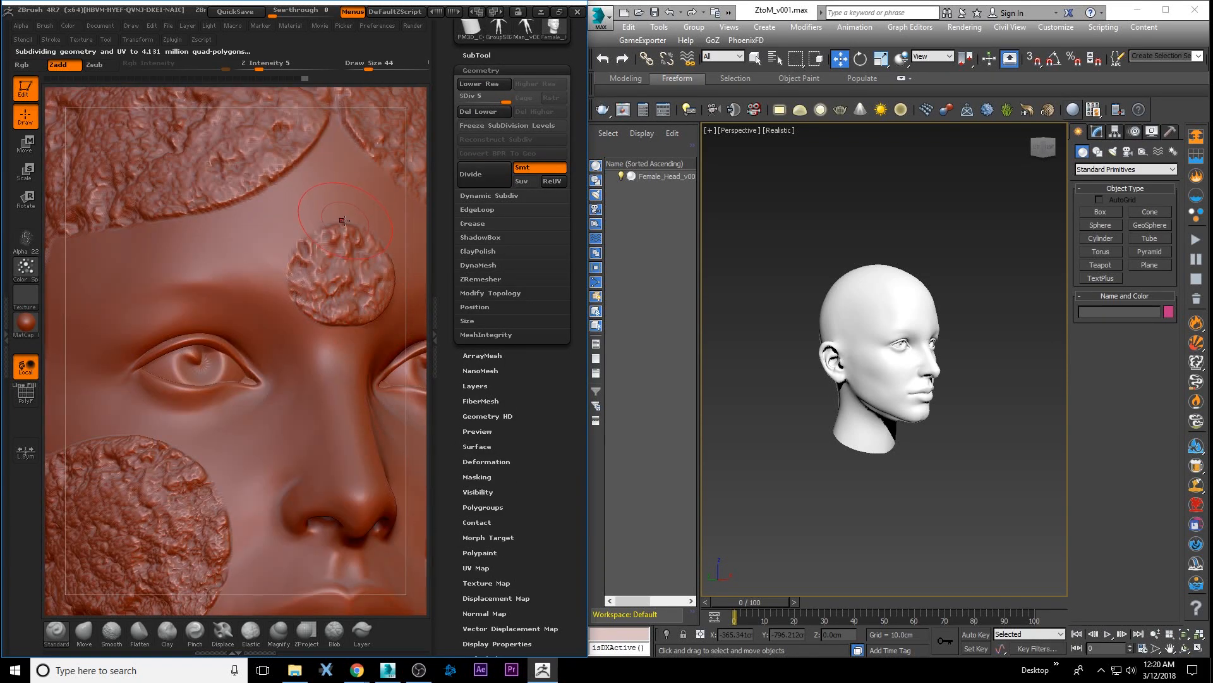
alt+drag(416, 291, 370, 148)
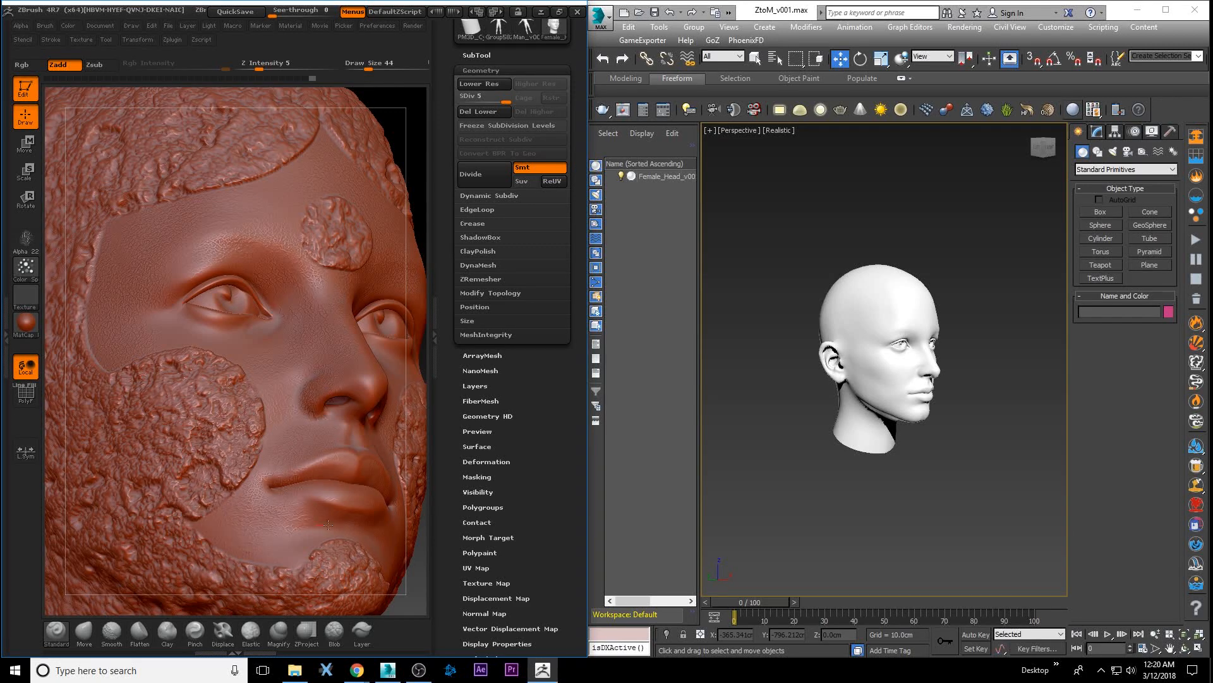
mouse_move(409, 104)
mouse_down()
mouse_move(401, 127)
mouse_move(373, 135)
mouse_up()
drag(128, 226, 185, 265)
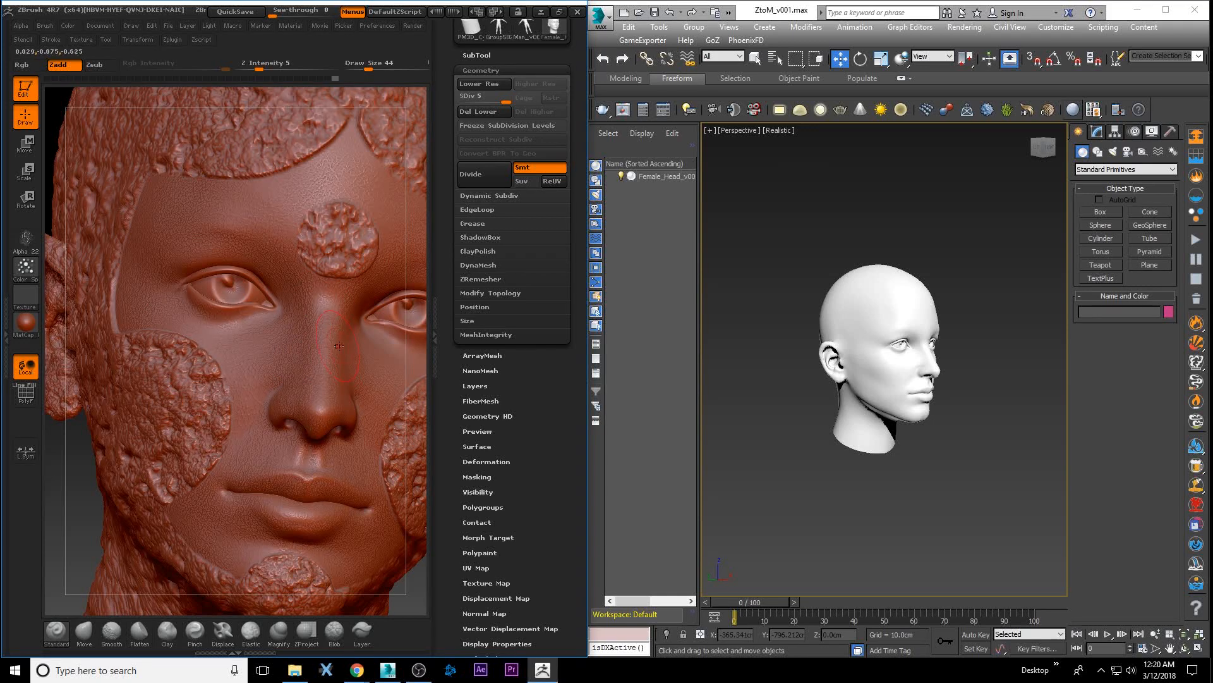
drag(406, 362, 330, 335)
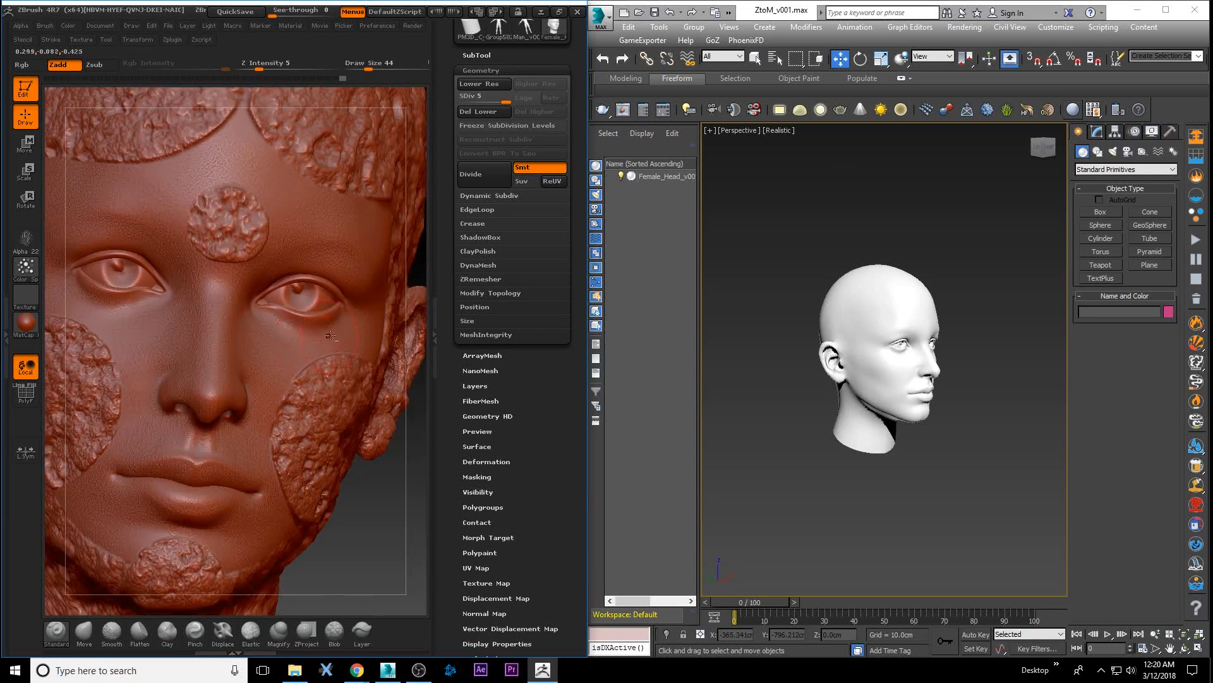
drag(417, 268, 346, 256)
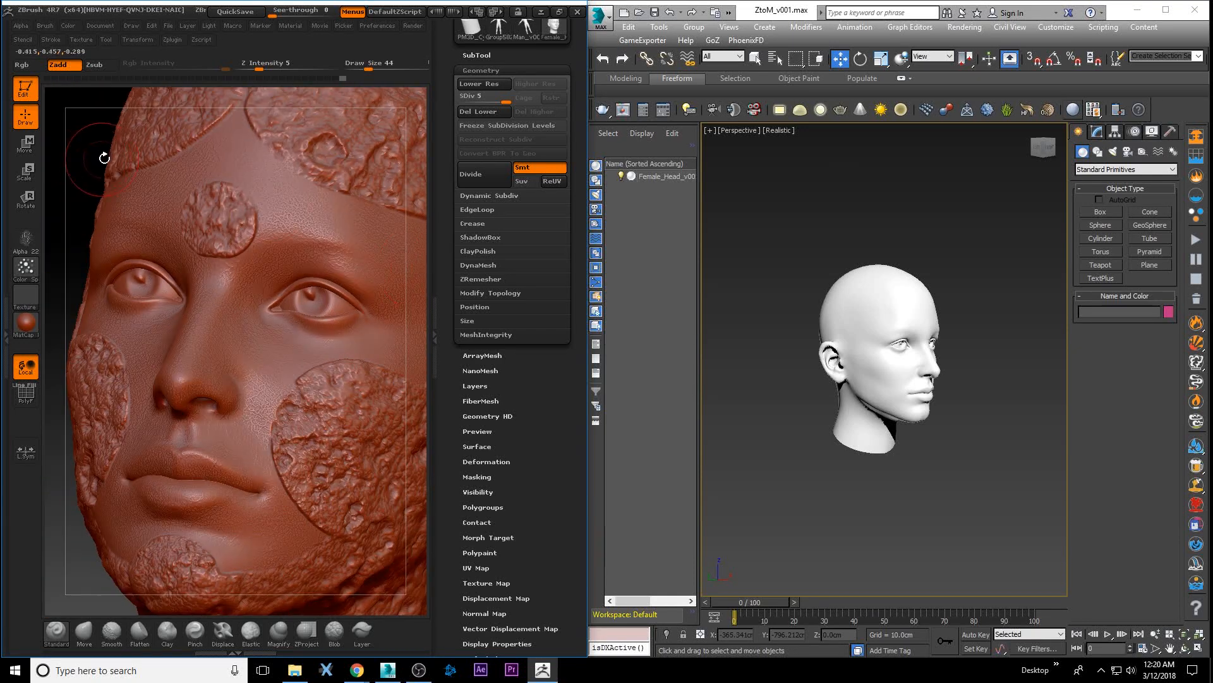
drag(103, 157, 108, 158)
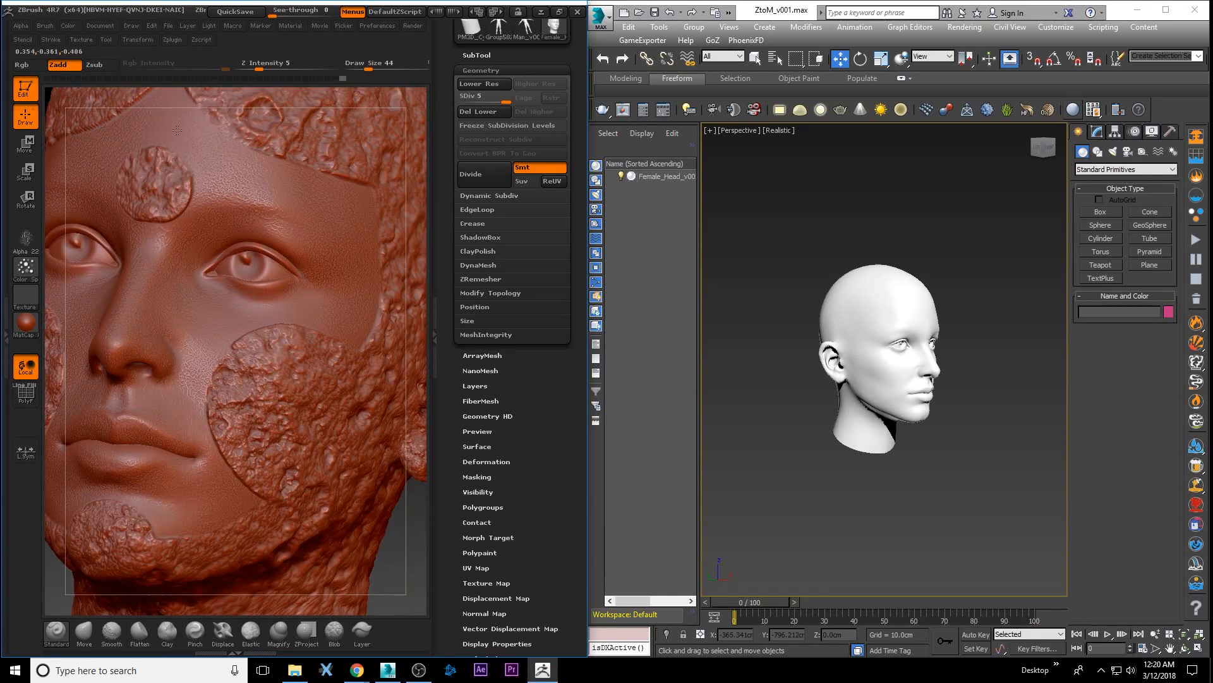
mouse_move(418, 220)
mouse_down()
mouse_move(414, 238)
mouse_move(379, 253)
mouse_up()
Raise the Z Intensity to 8 and spray stronger pore detail over the smooth areas of the face.
drag(260, 71, 265, 69)
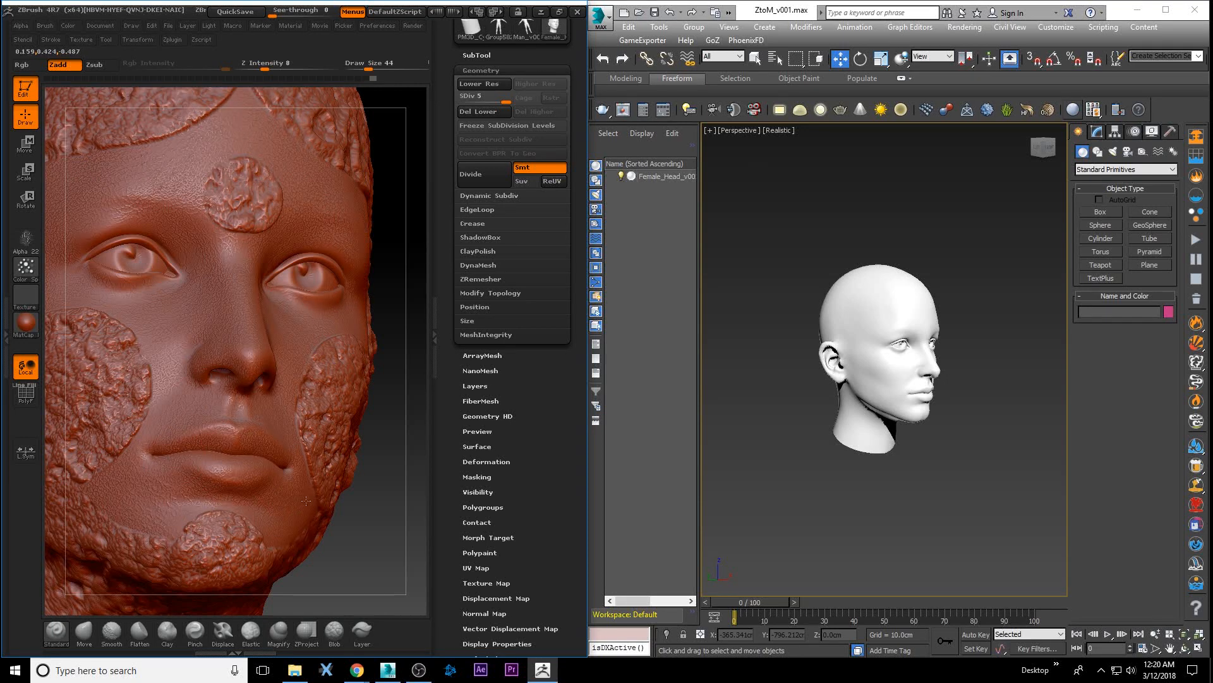
alt+drag(372, 549, 355, 464)
alt+drag(381, 209, 378, 281)
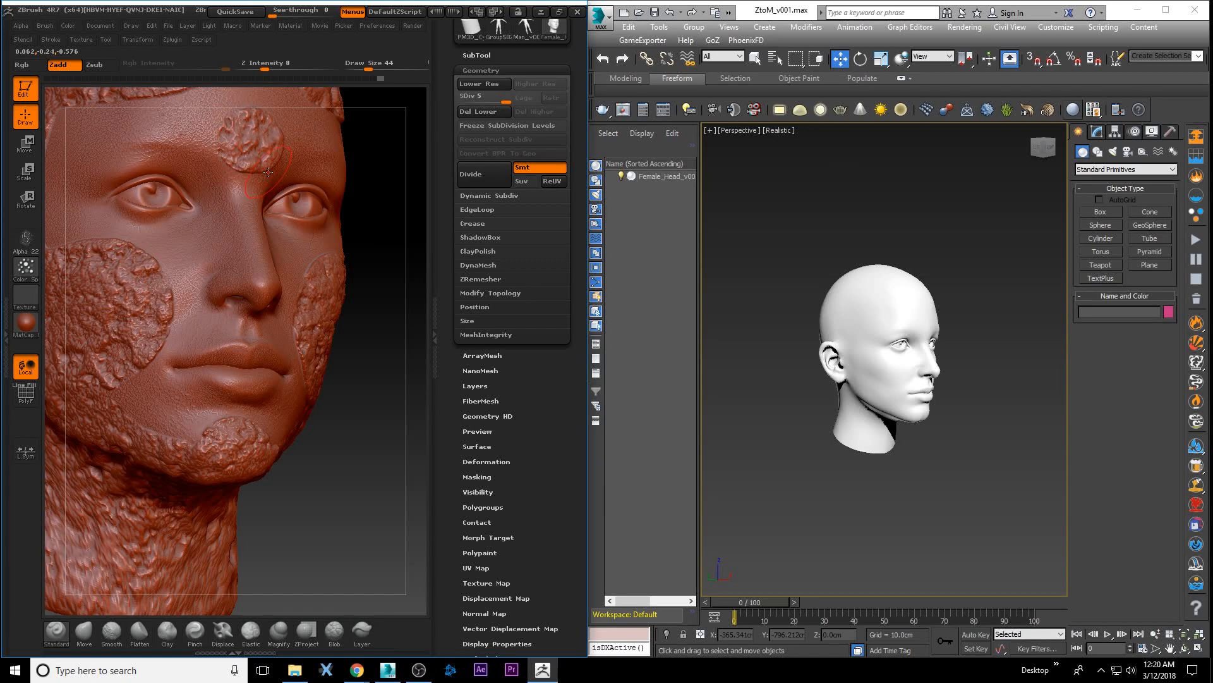
alt+drag(375, 278, 363, 238)
alt+drag(379, 430, 358, 403)
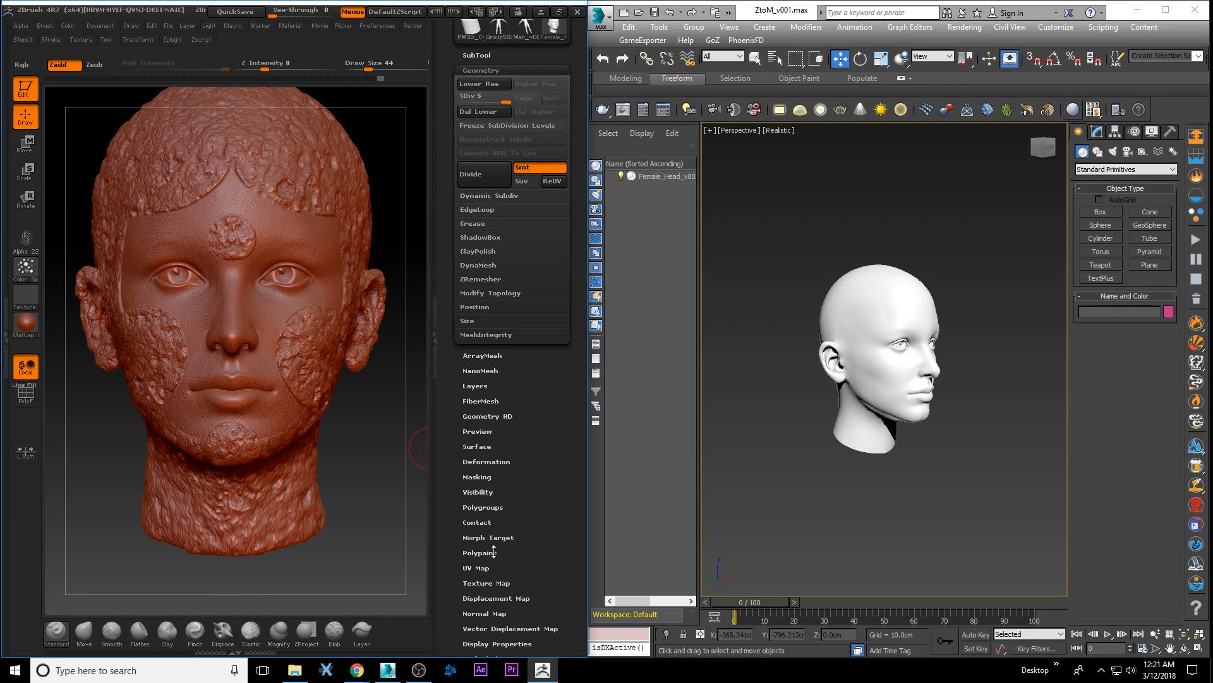
Create a new texture map from the head's polypaint and turn on the texture display.
click(486, 582)
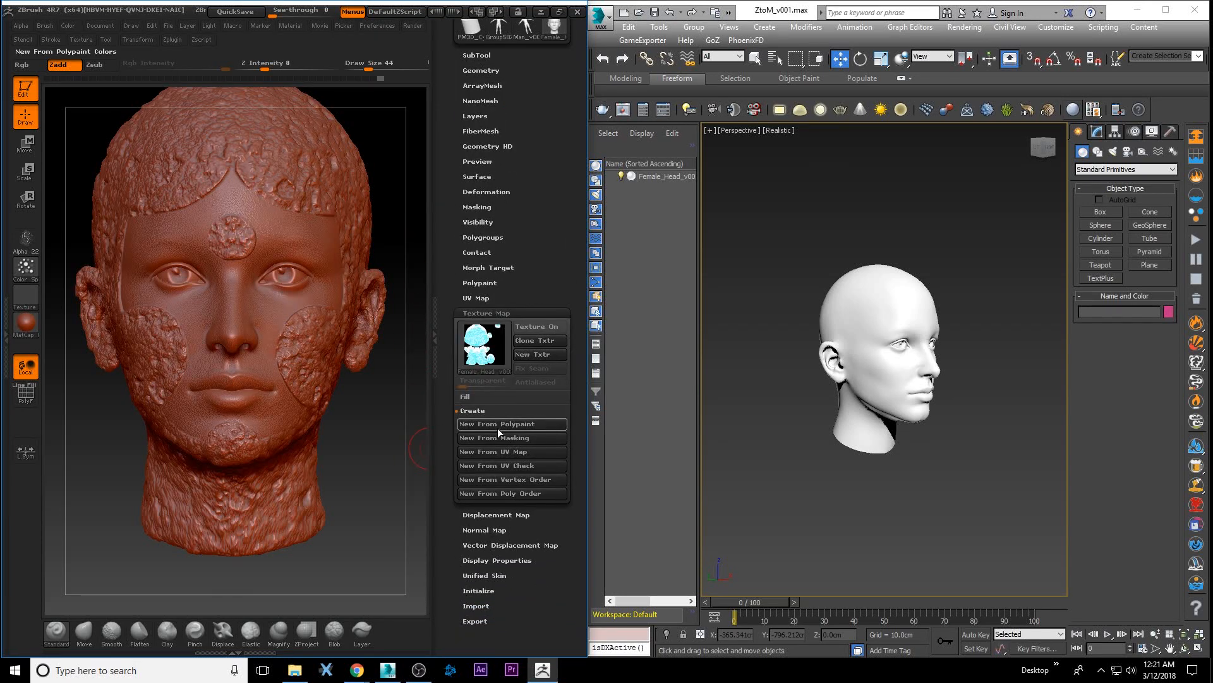
click(499, 424)
click(530, 326)
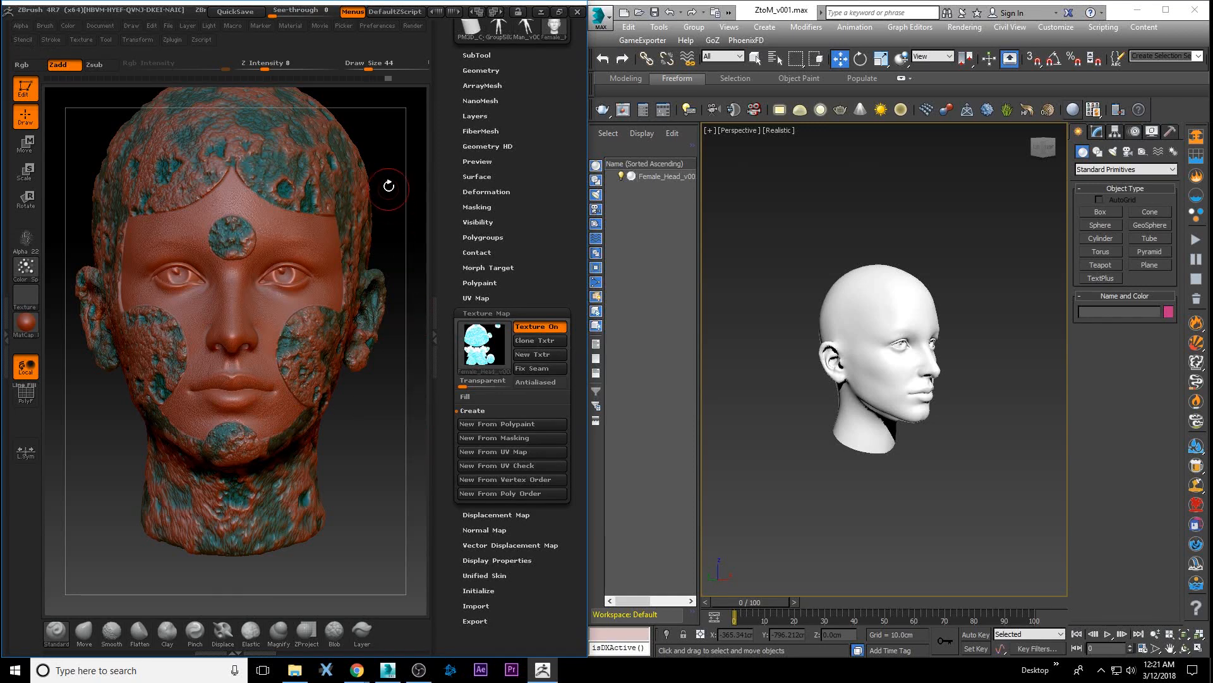
drag(388, 186, 382, 158)
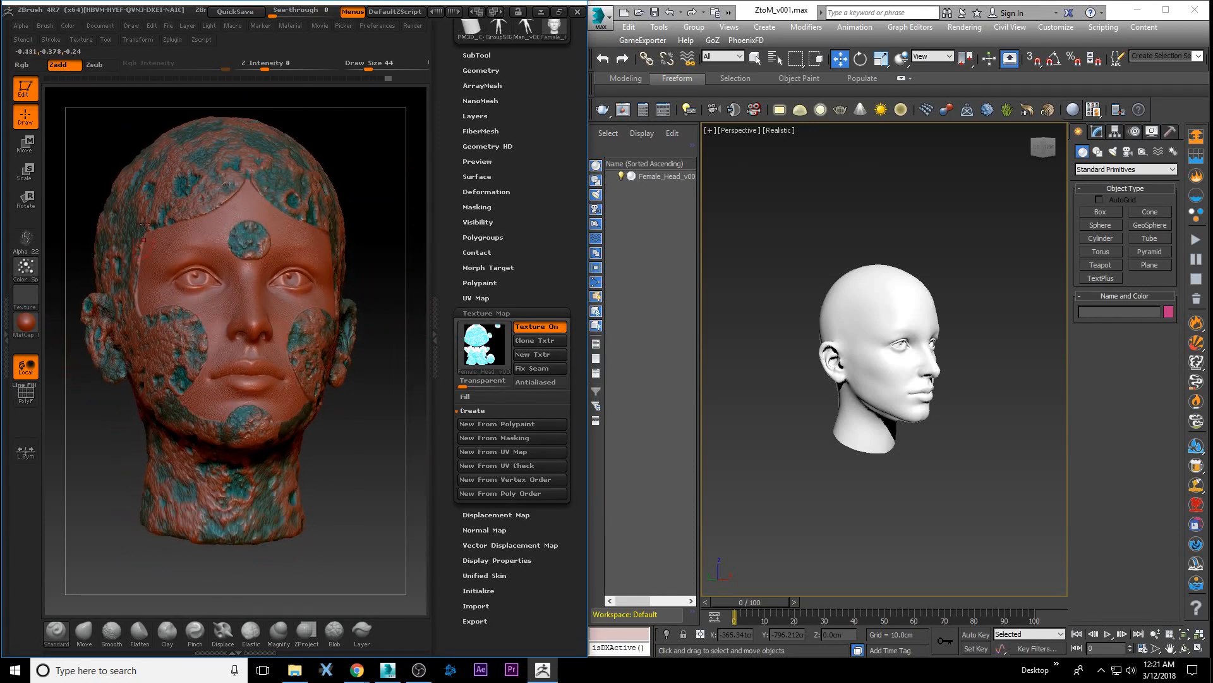
click(878, 398)
click(879, 314)
mouse_move(341, 165)
mouse_down()
mouse_move(365, 161)
mouse_move(365, 179)
mouse_move(363, 166)
mouse_up()
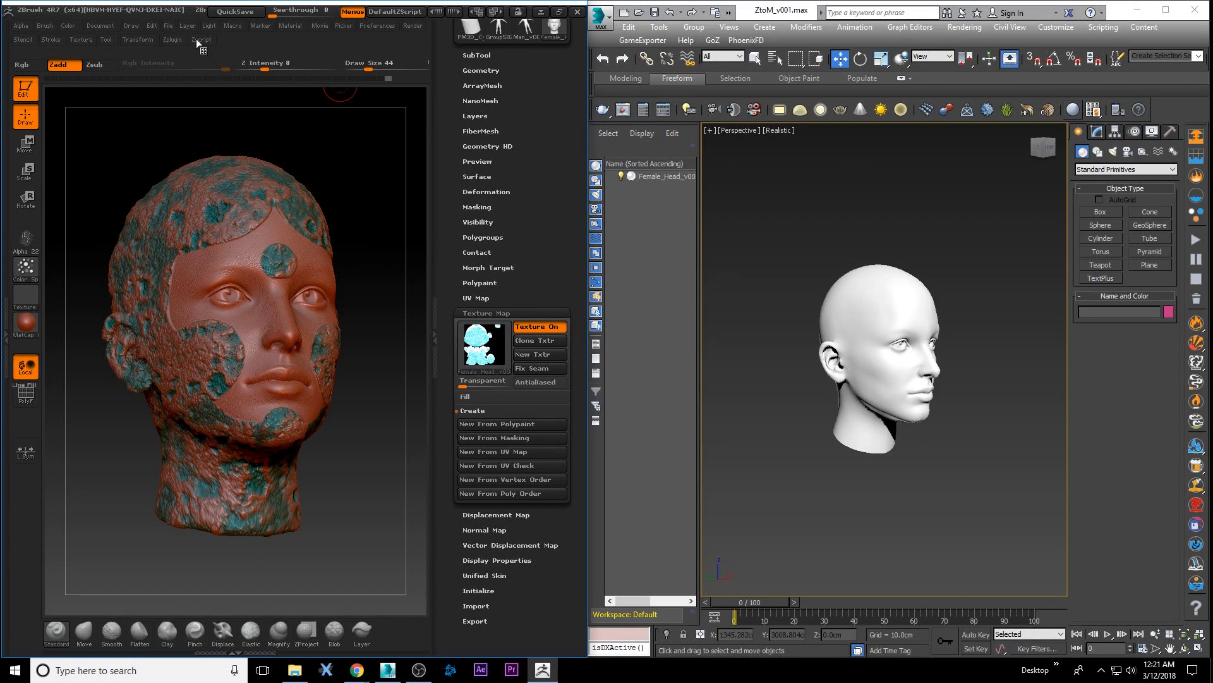
Set the Multi Map Exporter to export only the displacement map, with Normal and Texture from Polypaint off.
click(173, 41)
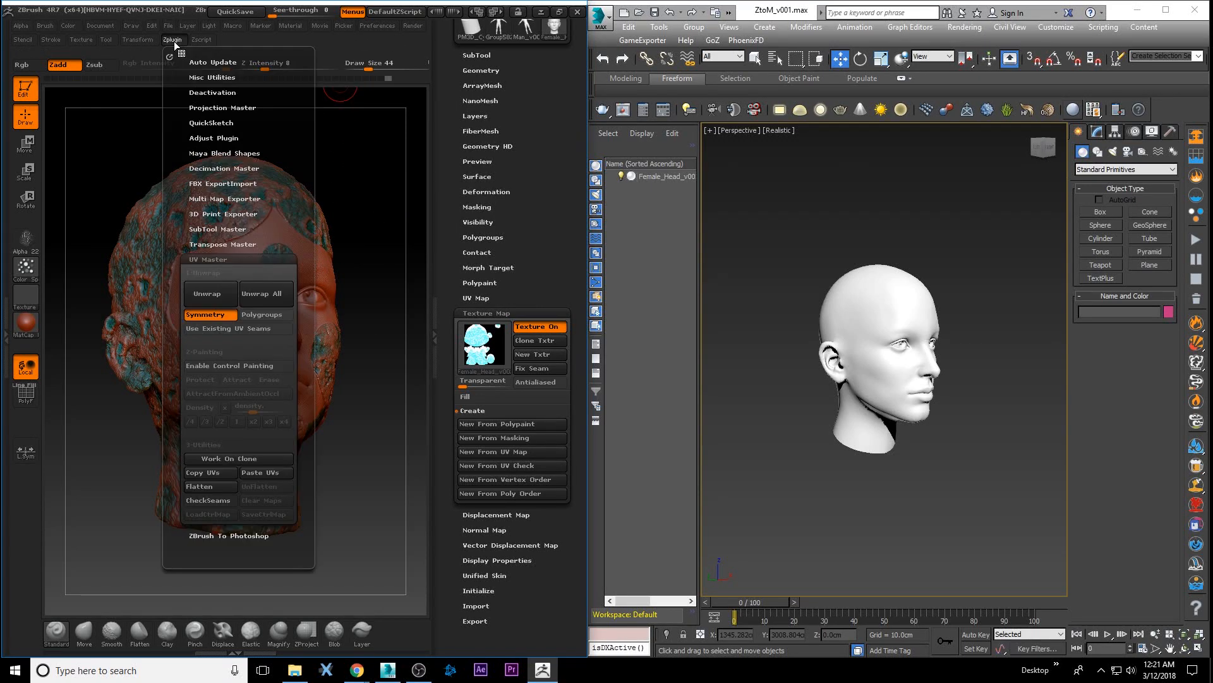
click(203, 259)
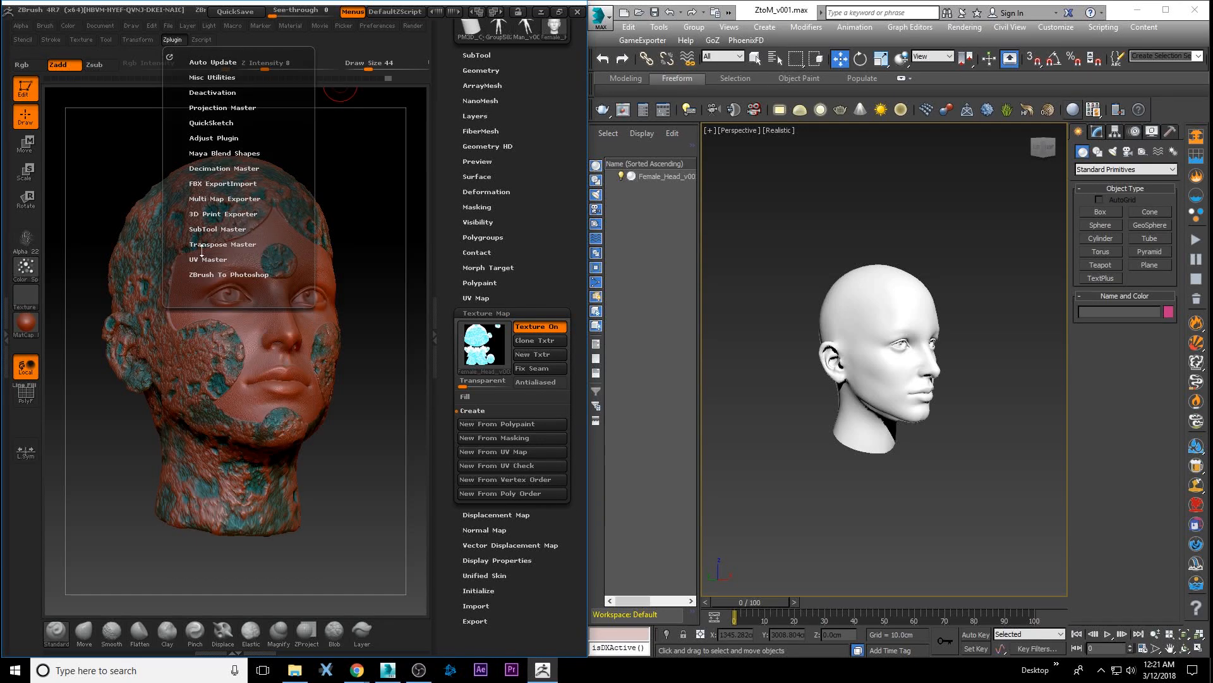
click(215, 199)
scroll(194, 142, up, 2)
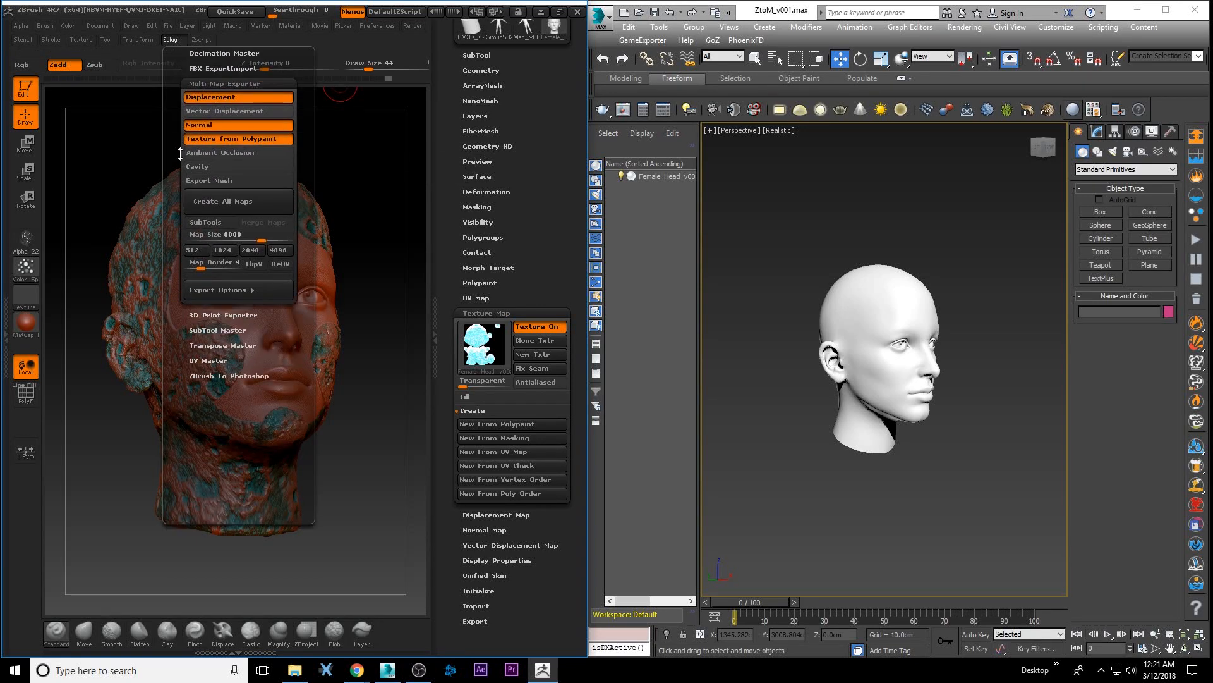
click(213, 147)
click(212, 162)
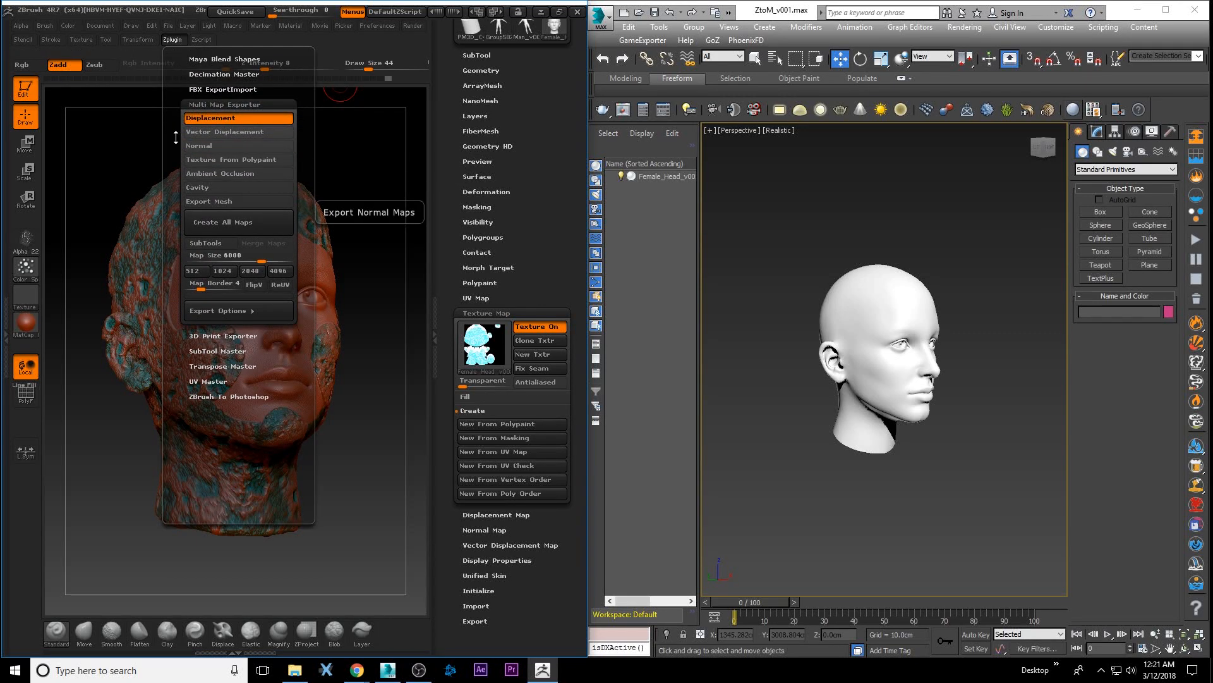
scroll(215, 159, up, 2)
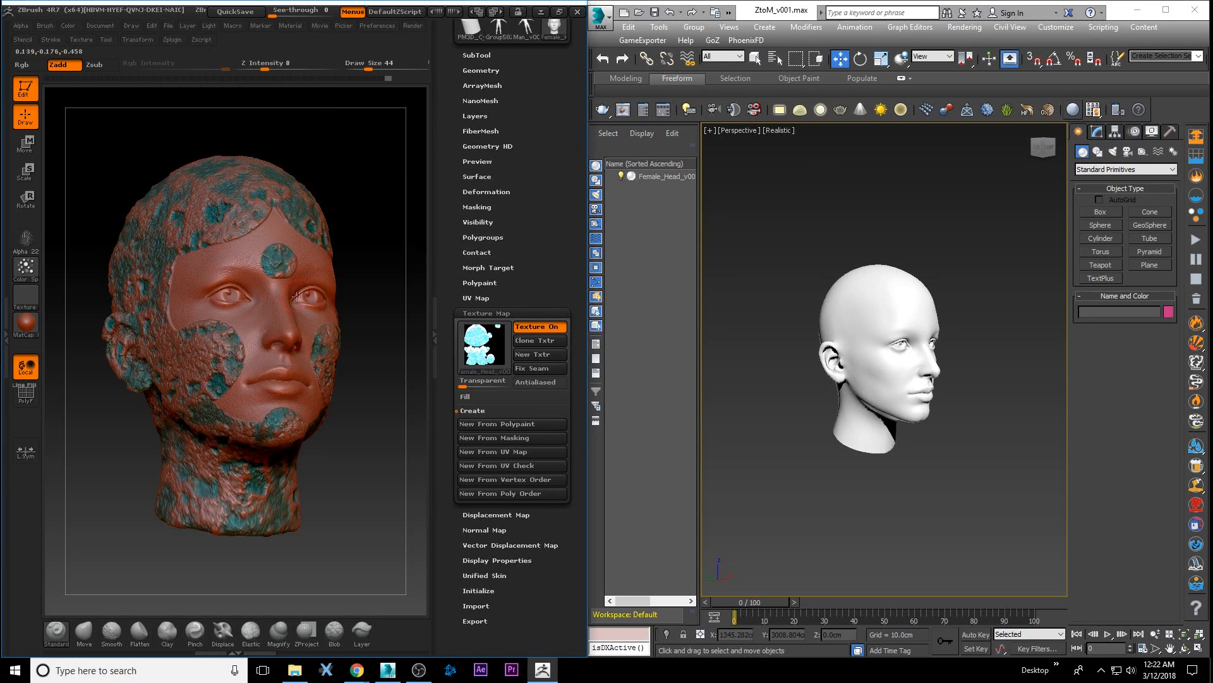
click(168, 39)
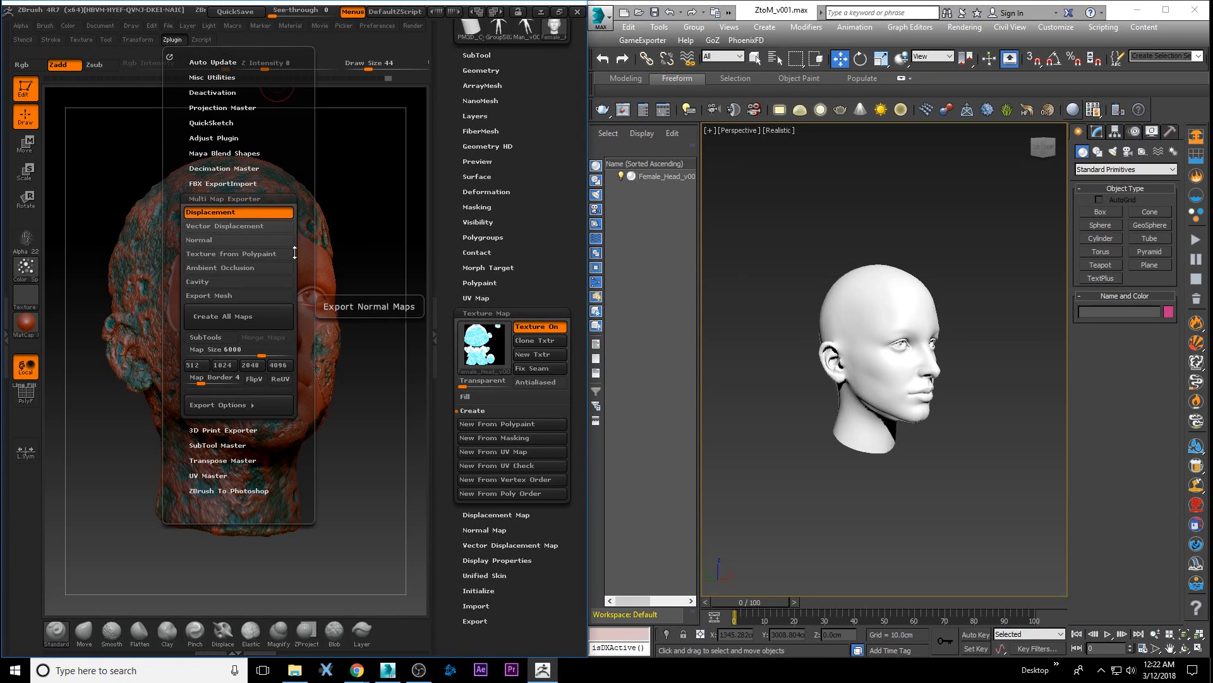
Save the head as the ZTool Female_Head_v002 in the ZBRUSH TEST folder on the Desktop.
drag(448, 152, 450, 244)
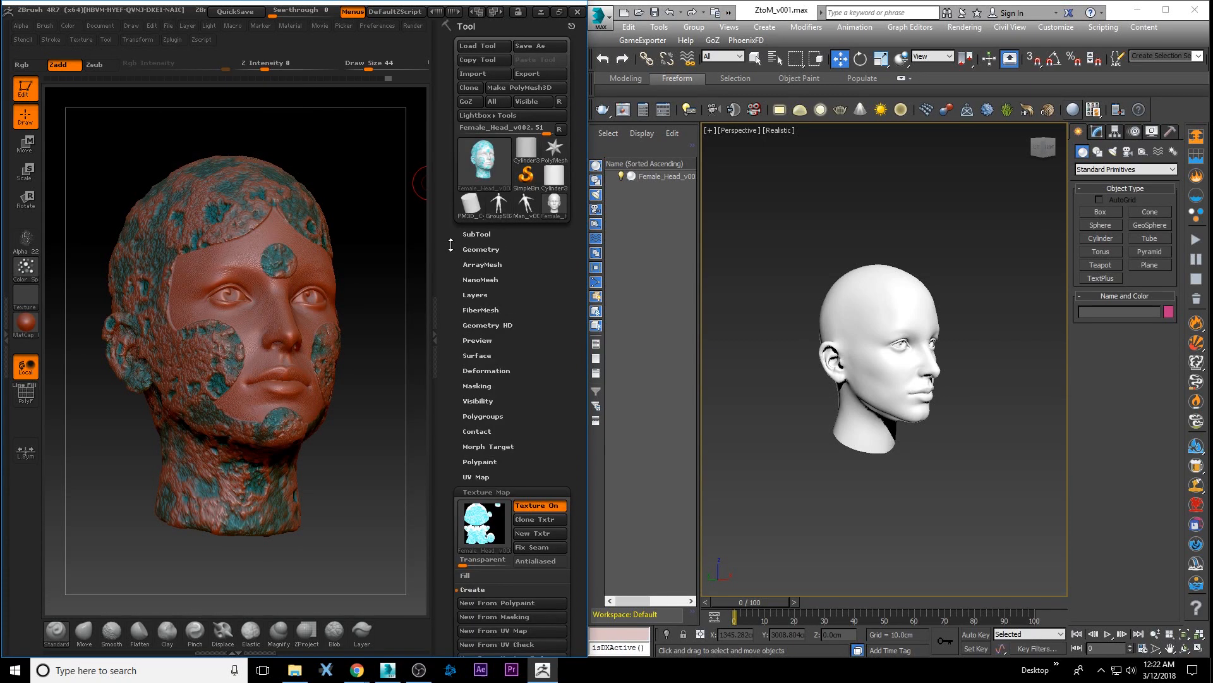
click(536, 46)
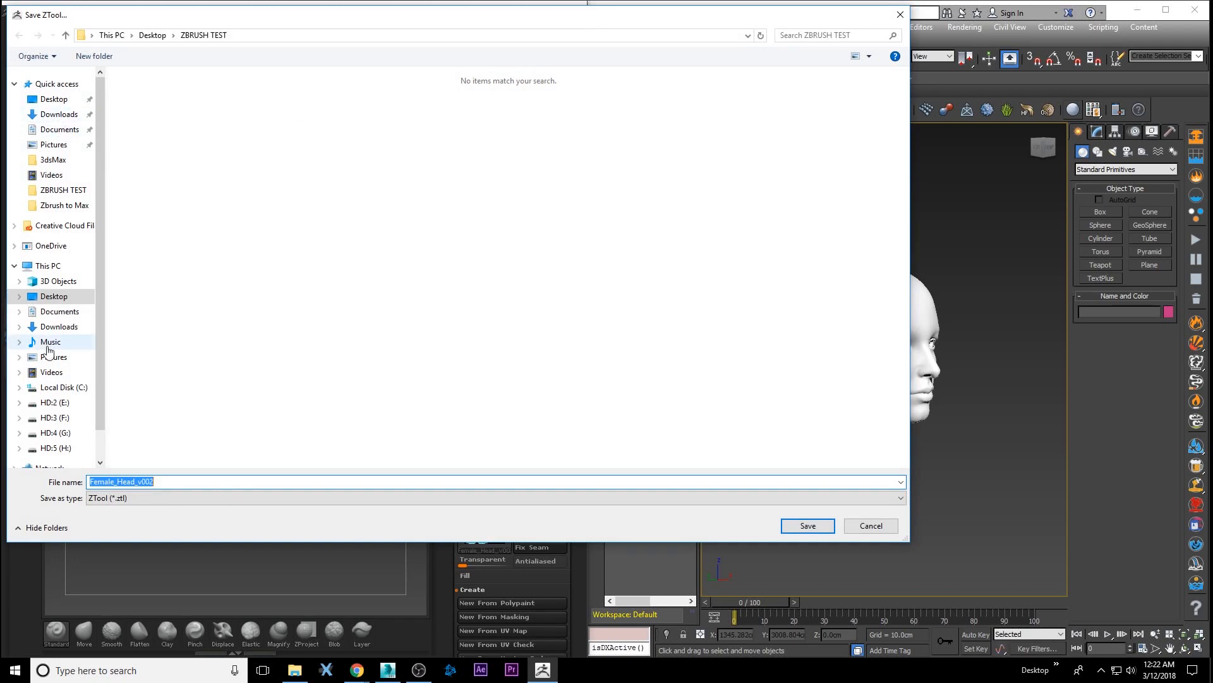
click(52, 99)
double_click(152, 110)
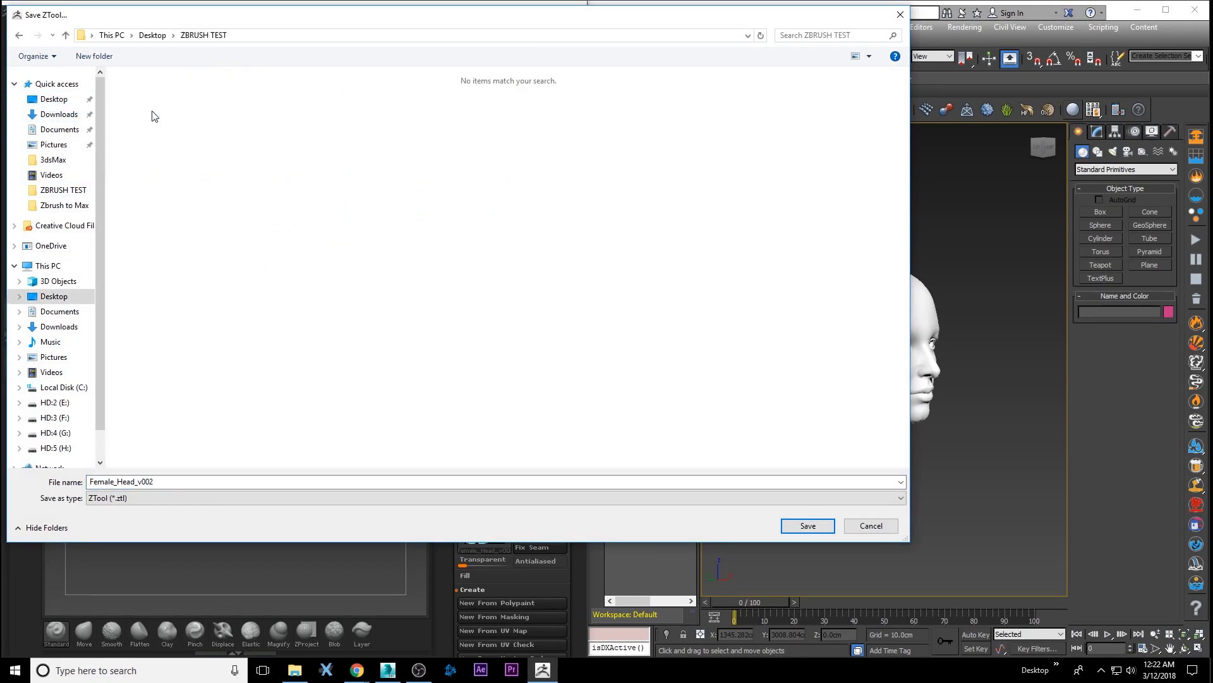
click(798, 526)
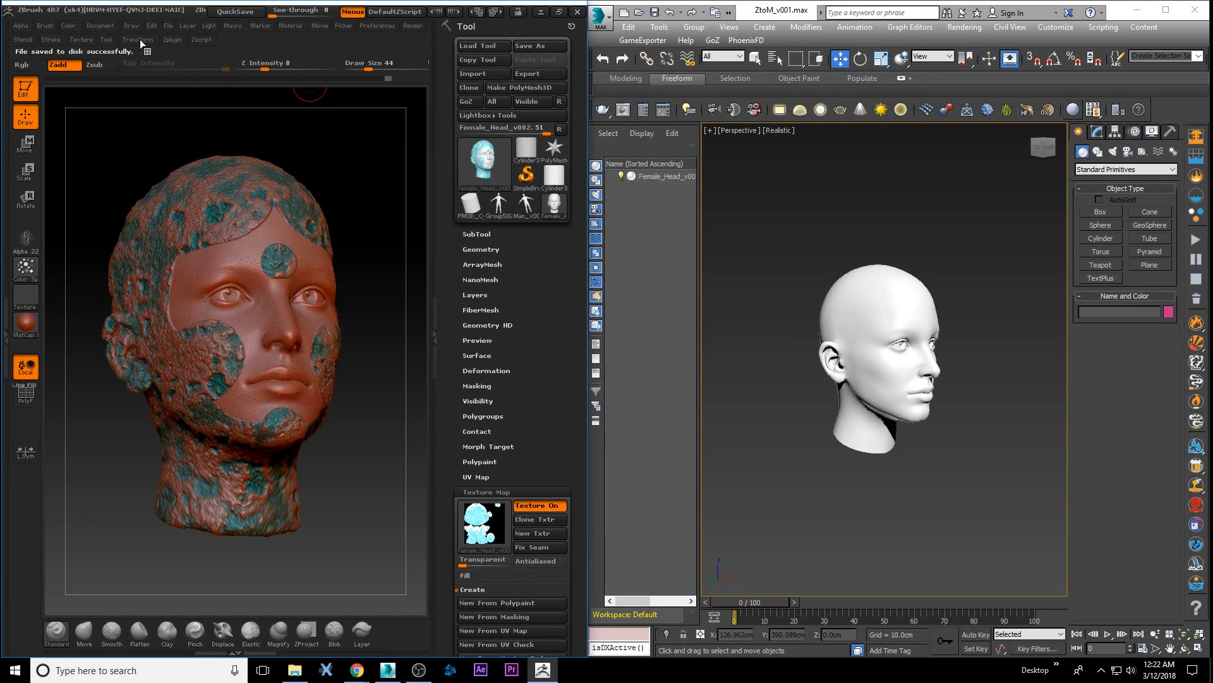
Examine the Multi Map Exporter's export options, including the subdivision level, bit depth, mid value and scale of the displacement map.
click(172, 39)
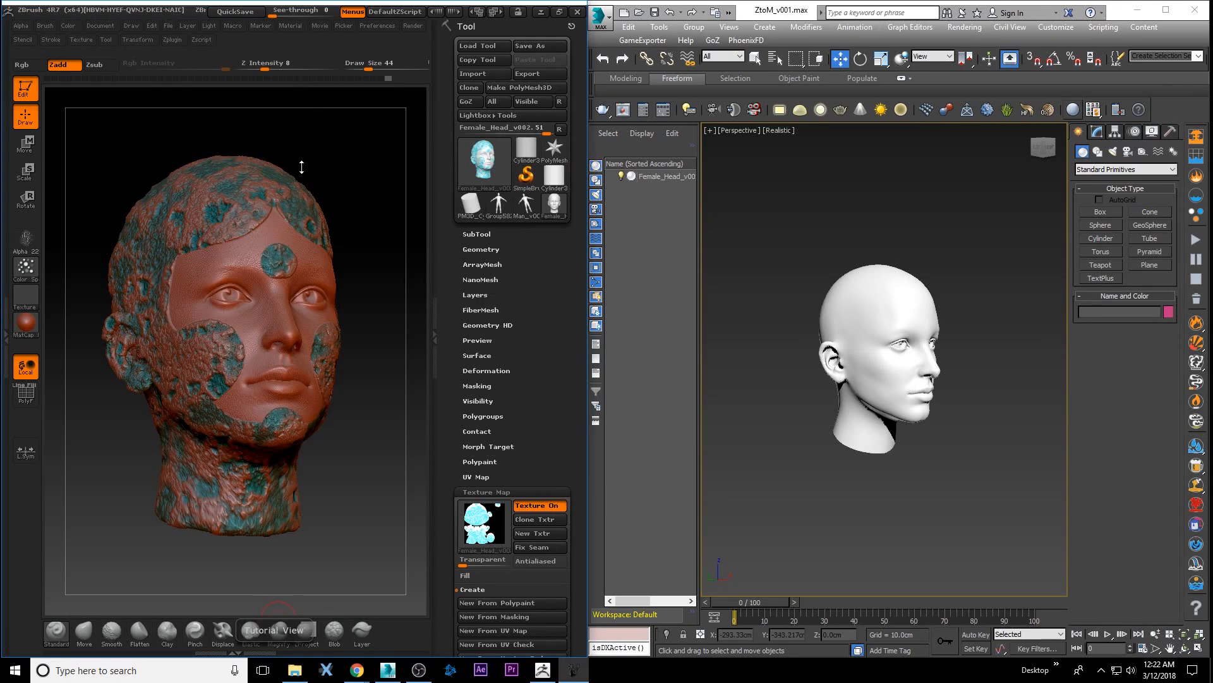
click(168, 41)
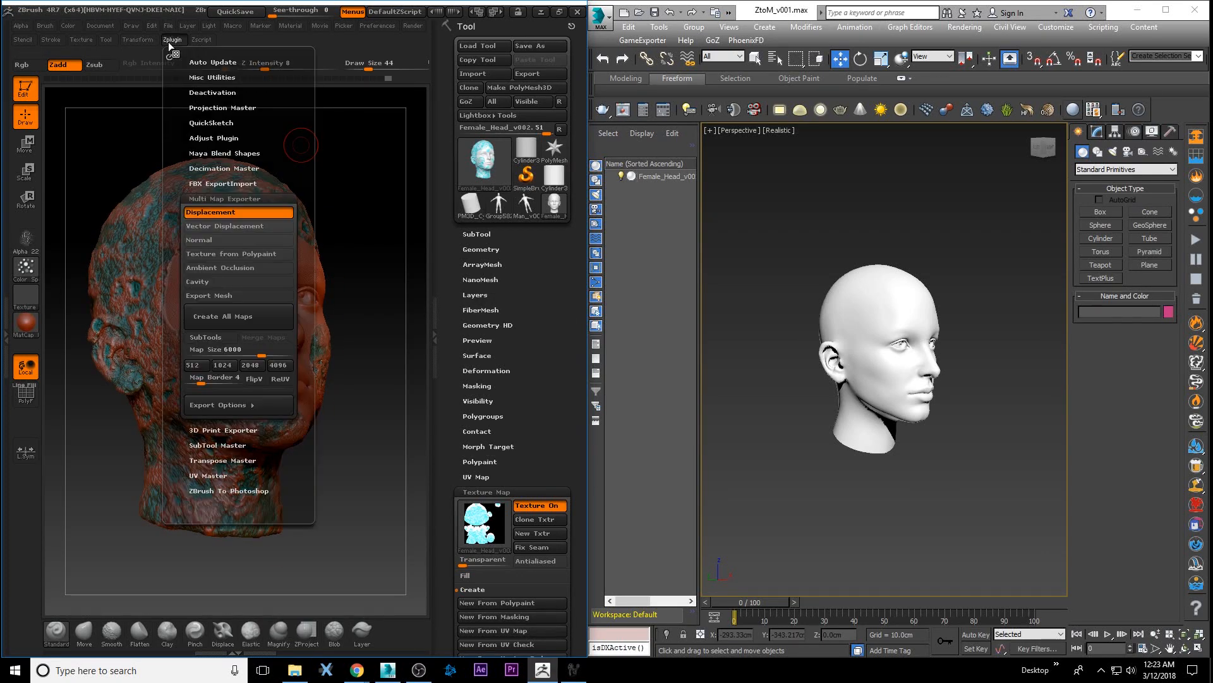
click(220, 402)
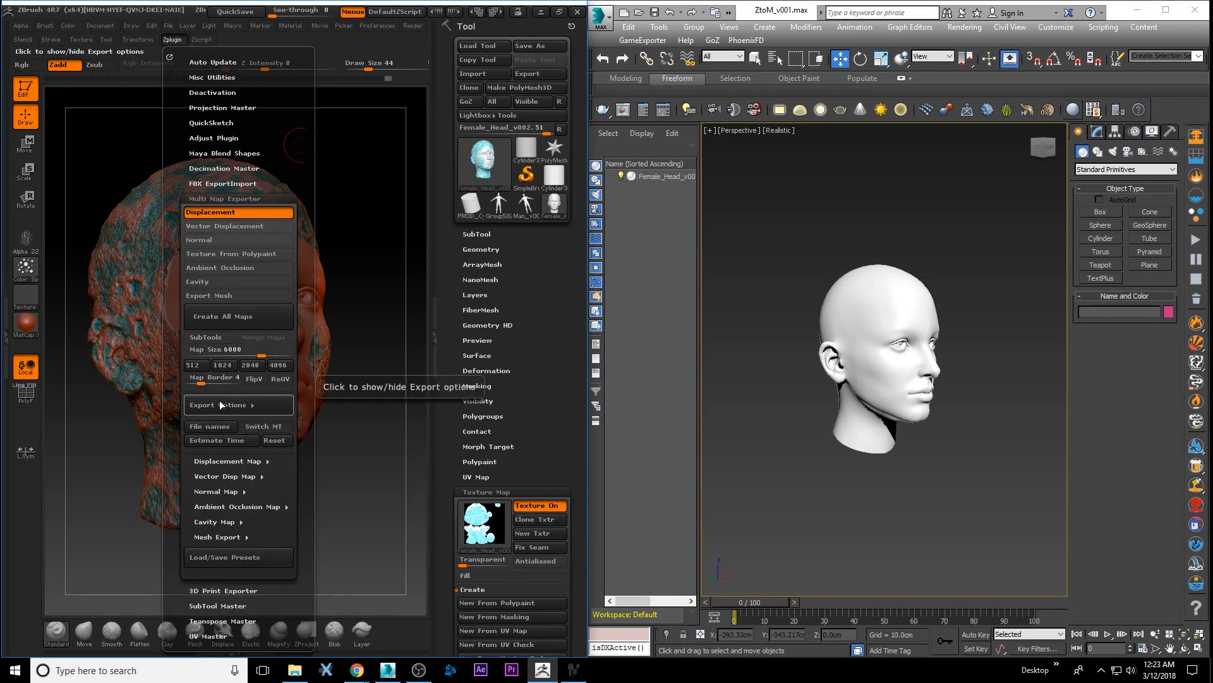
drag(178, 362, 179, 321)
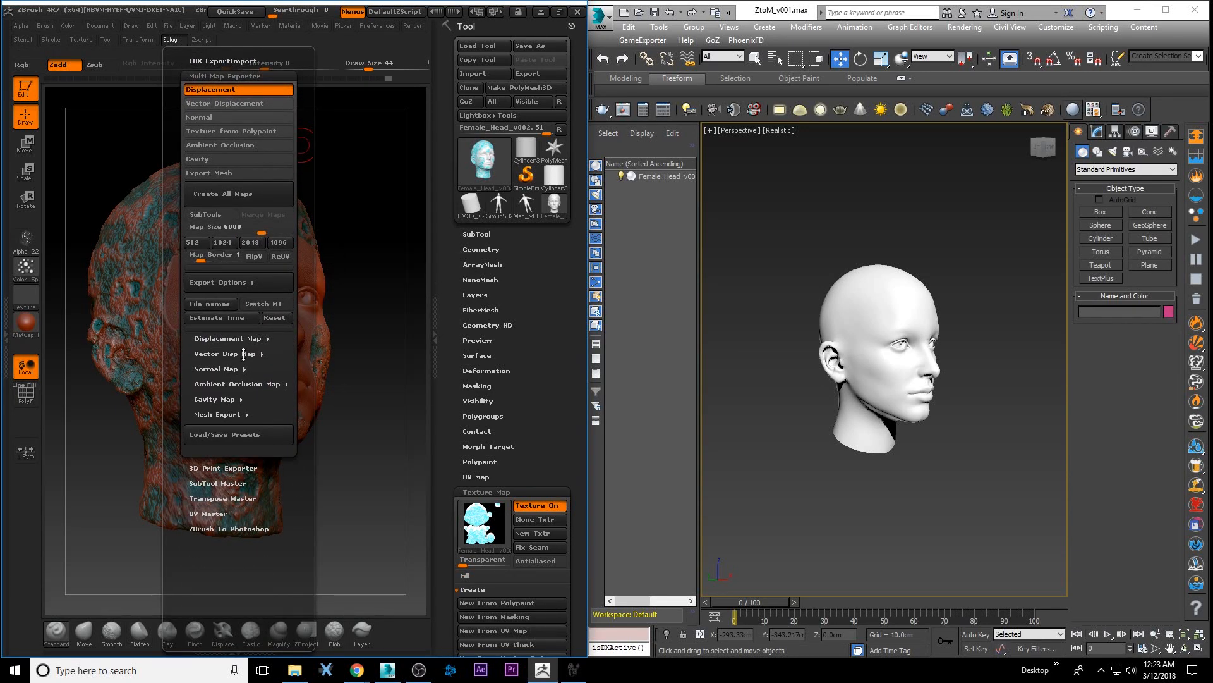
click(229, 338)
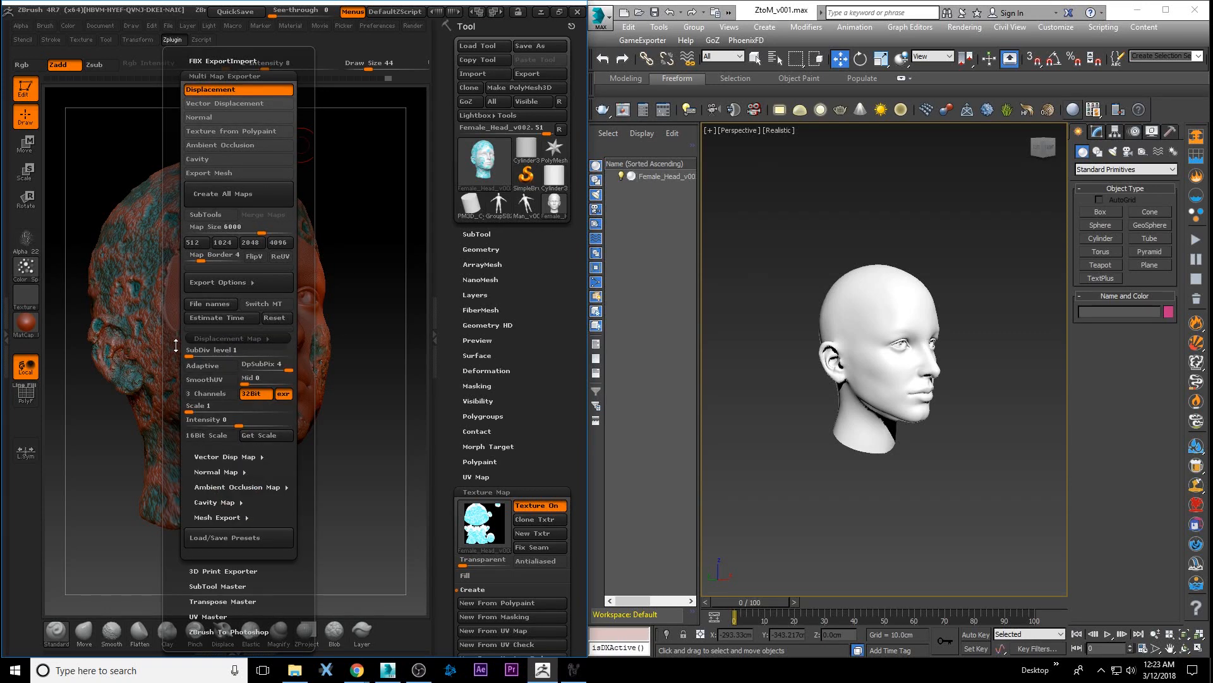
drag(177, 345, 179, 220)
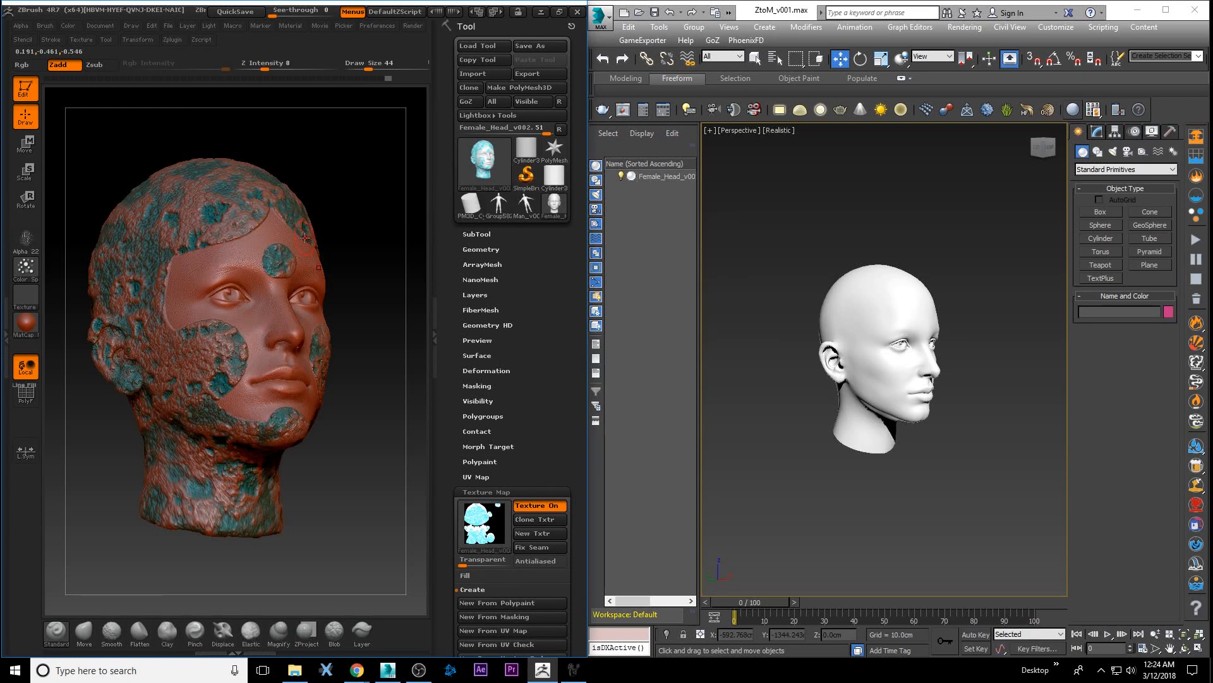
Enable Texture from Polypaint alongside Displacement and export all maps as the EXR Female_Head_v002 in the ZBRUSH TEST folder.
click(172, 39)
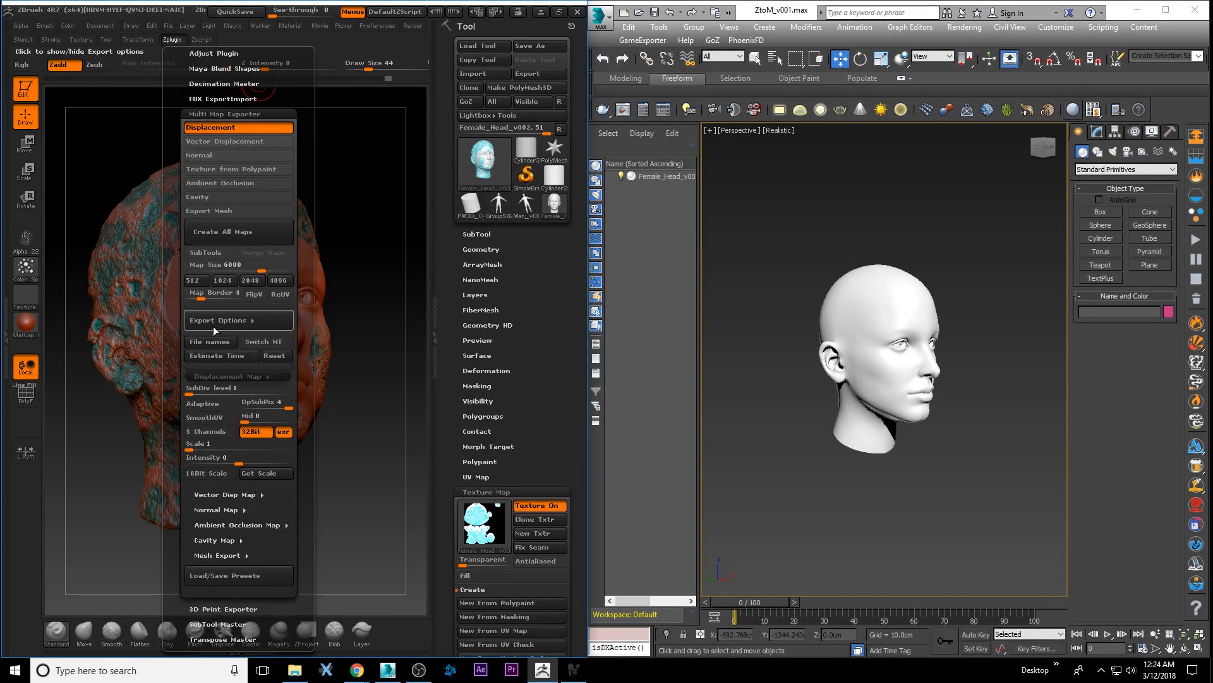
scroll(214, 326, up, 1)
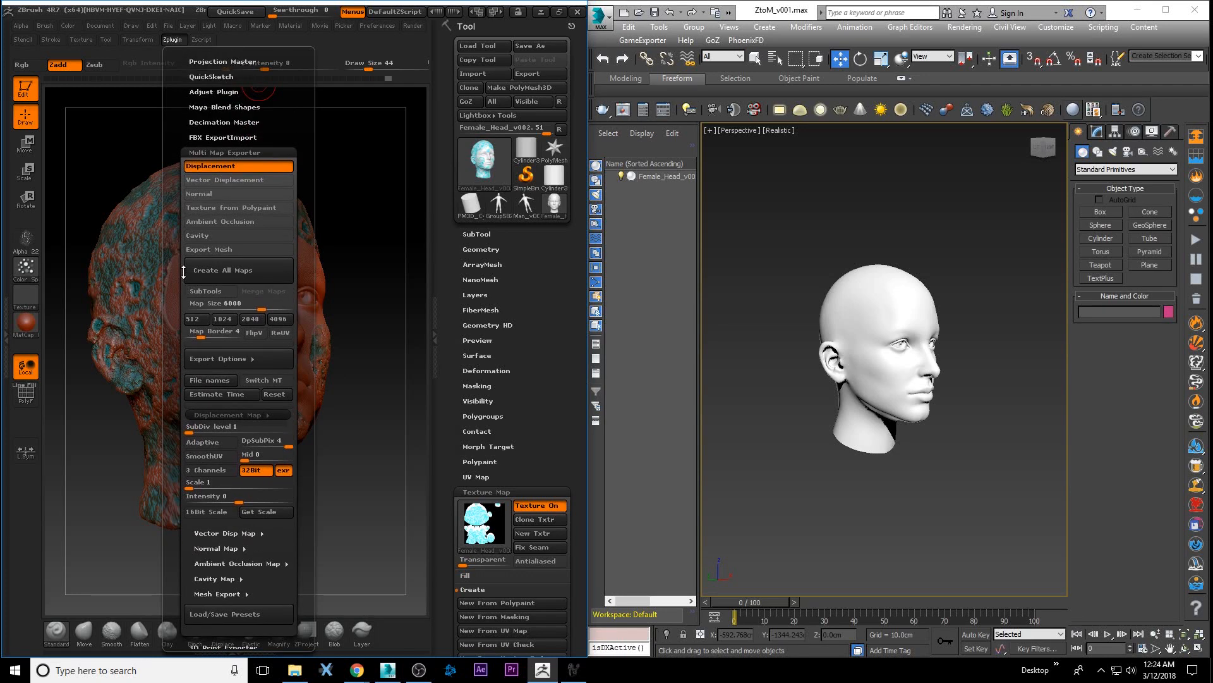
click(211, 210)
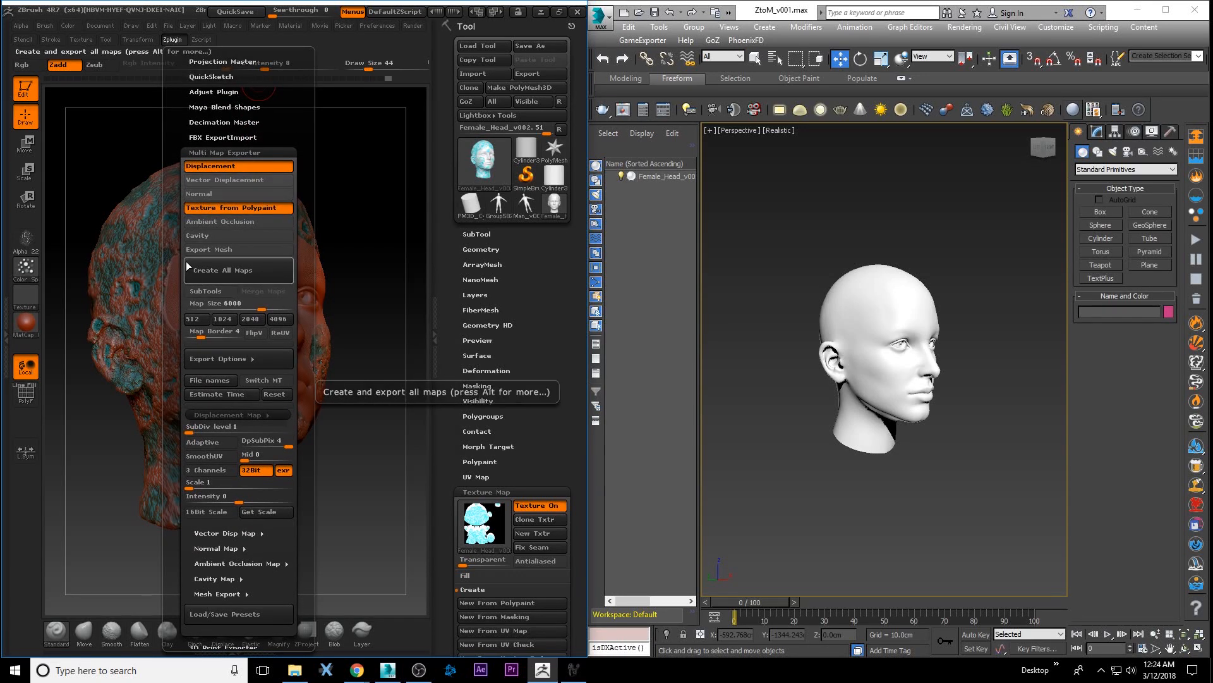
scroll(177, 219, down, 3)
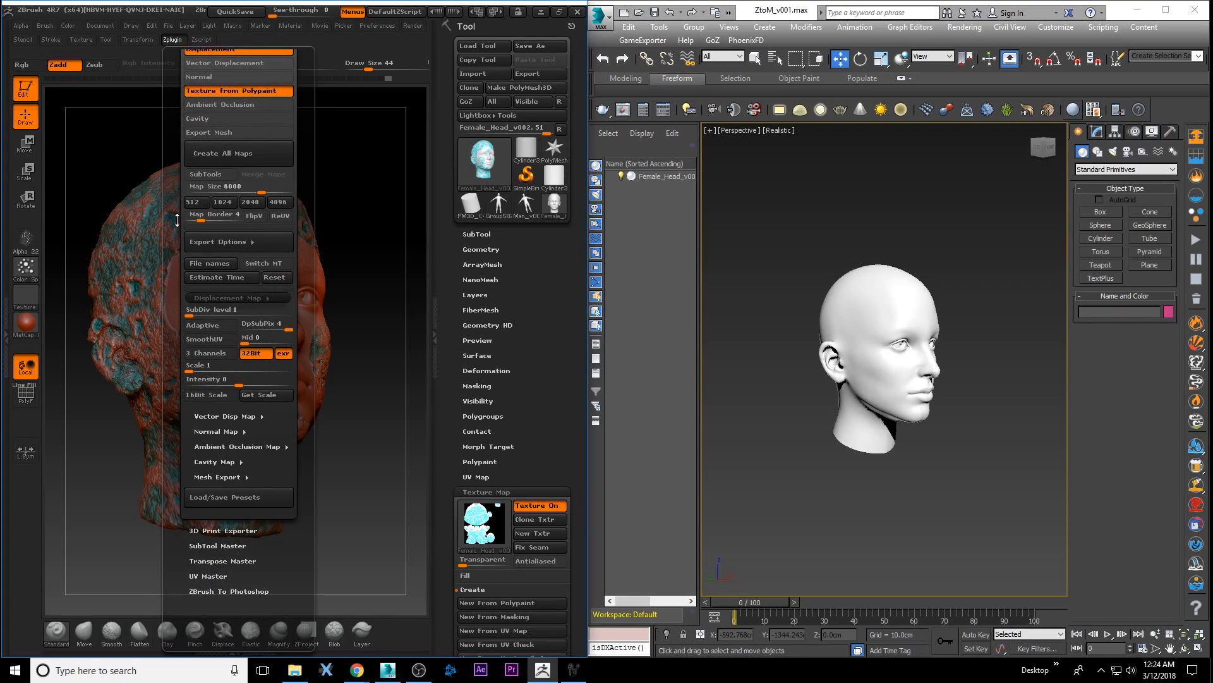
click(233, 153)
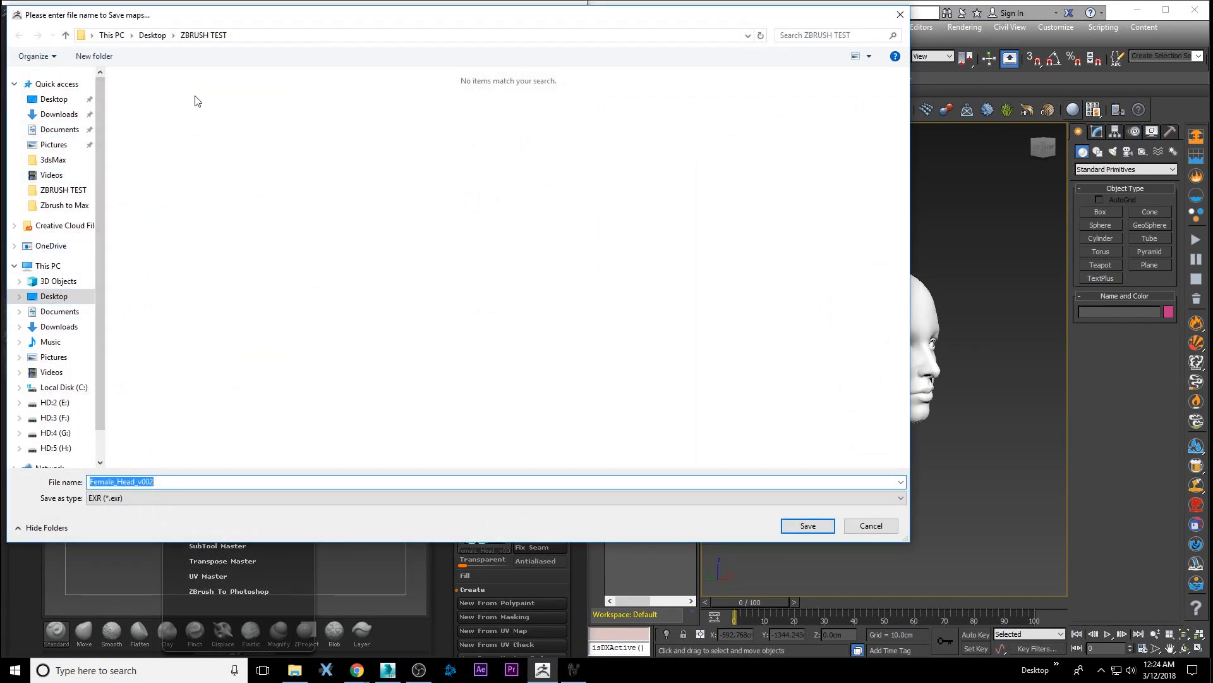
click(798, 529)
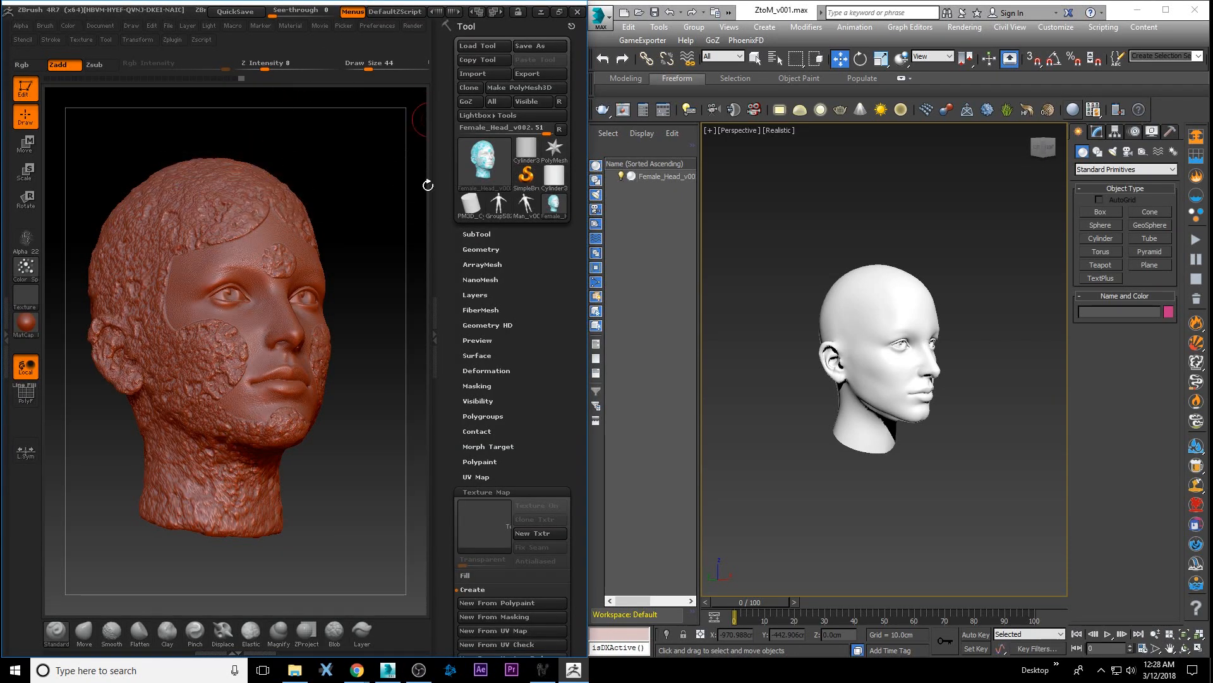
Create a new texture map for the head from its polypaint.
drag(347, 173, 356, 171)
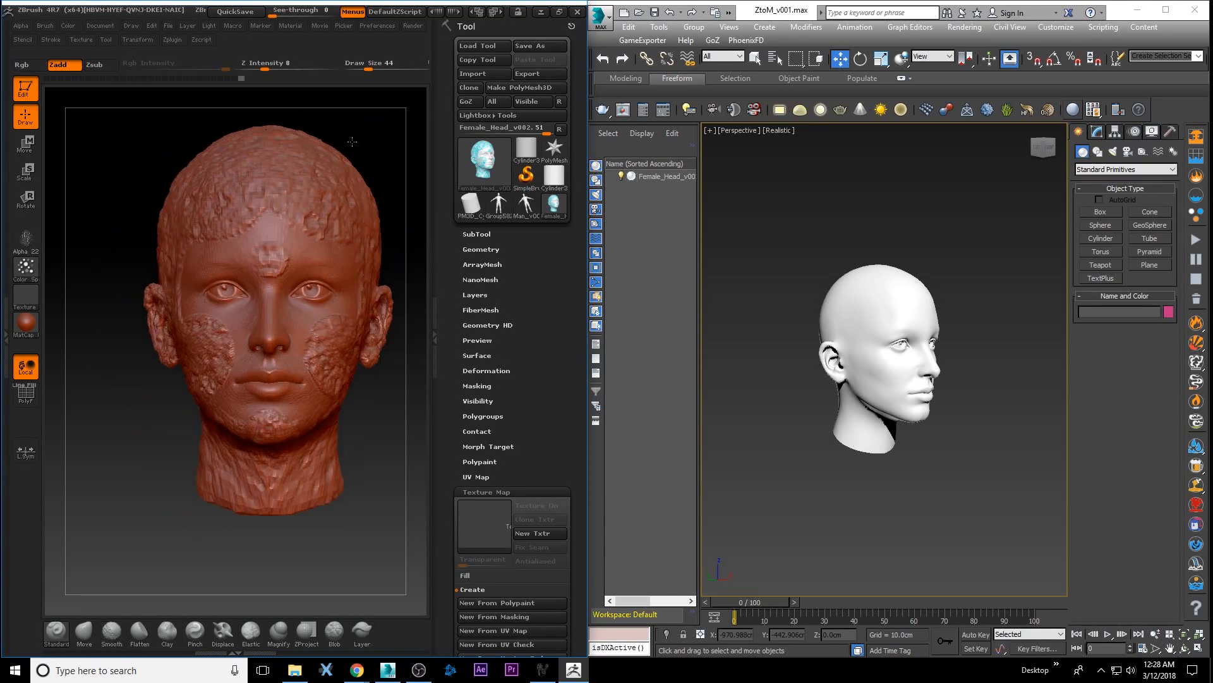
drag(352, 142, 337, 151)
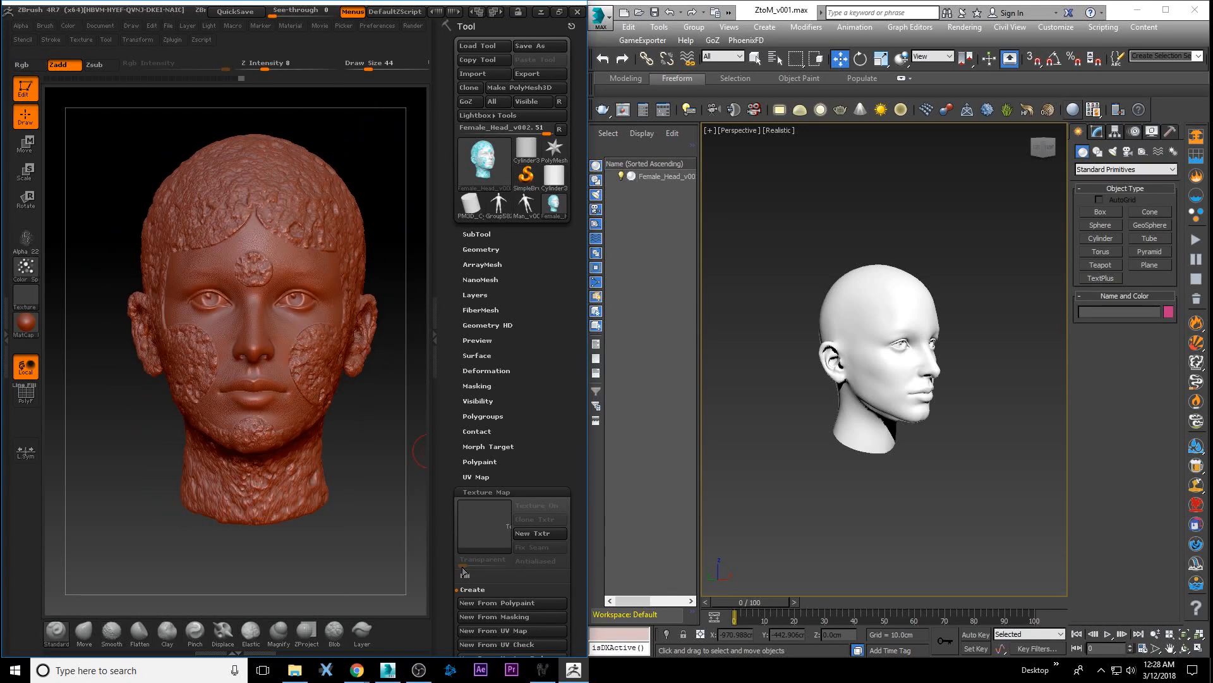
click(497, 602)
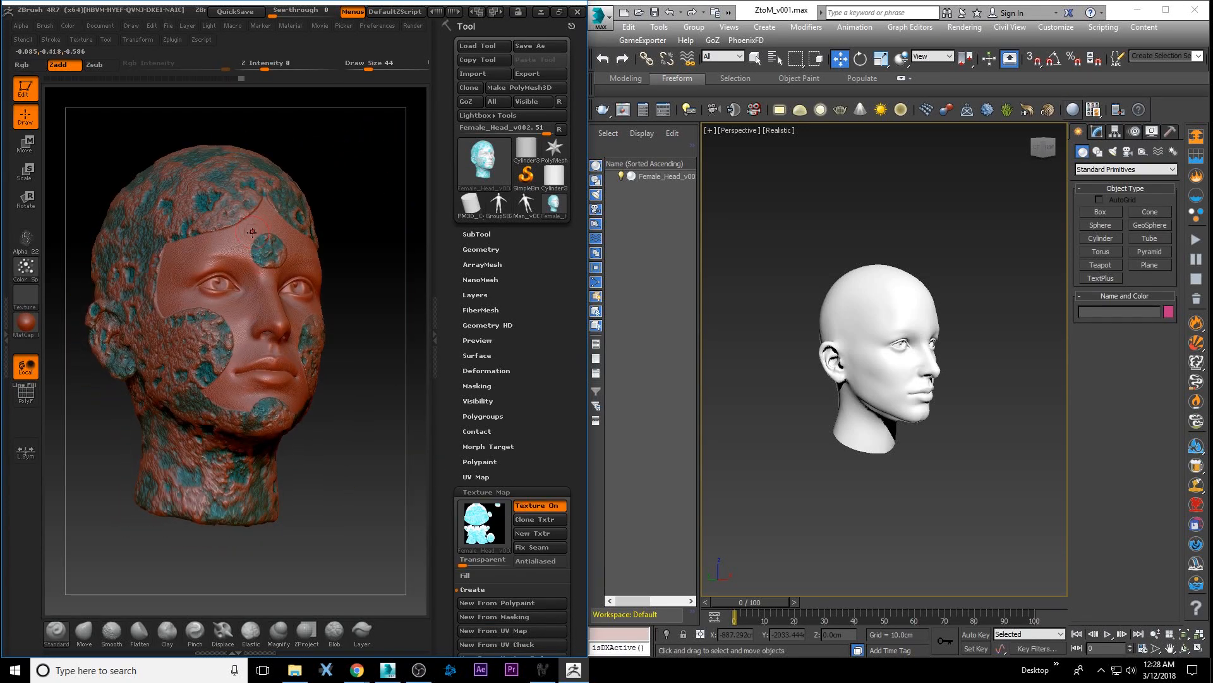
Check that the head is at subdivision level 5 in its geometry settings and send it to 3ds Max with GoZ.
click(481, 251)
mouse_move(503, 280)
mouse_down()
mouse_move(451, 280)
mouse_move(525, 277)
mouse_up()
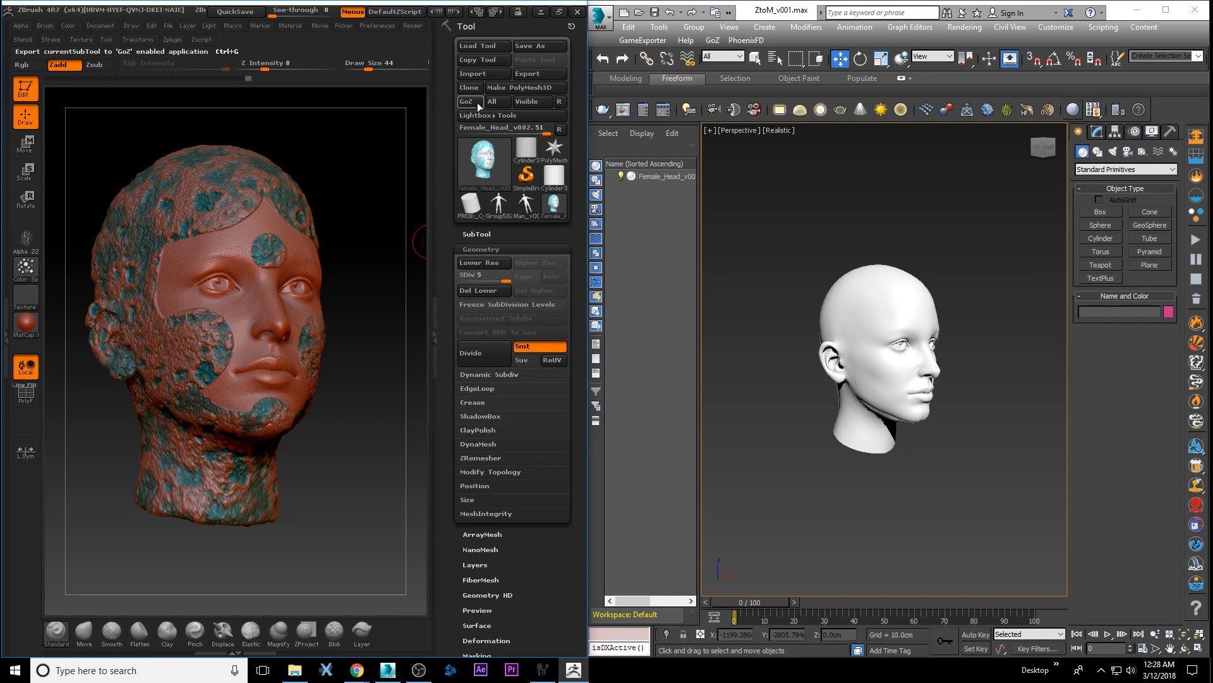
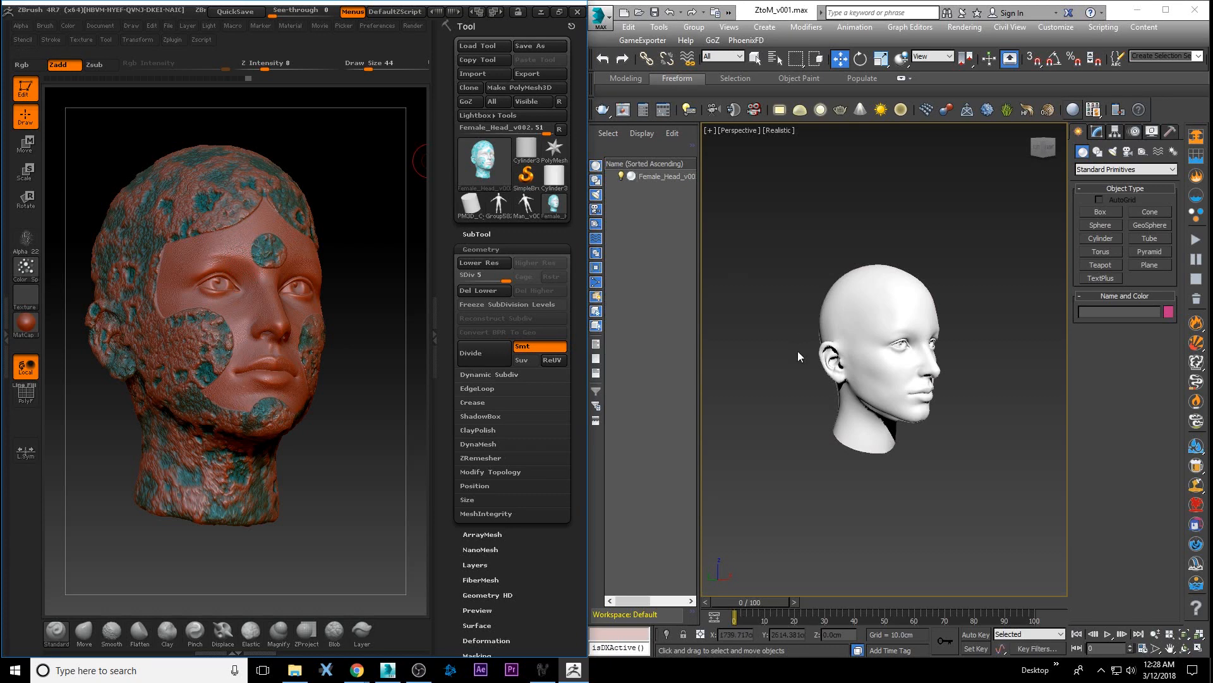
click(469, 104)
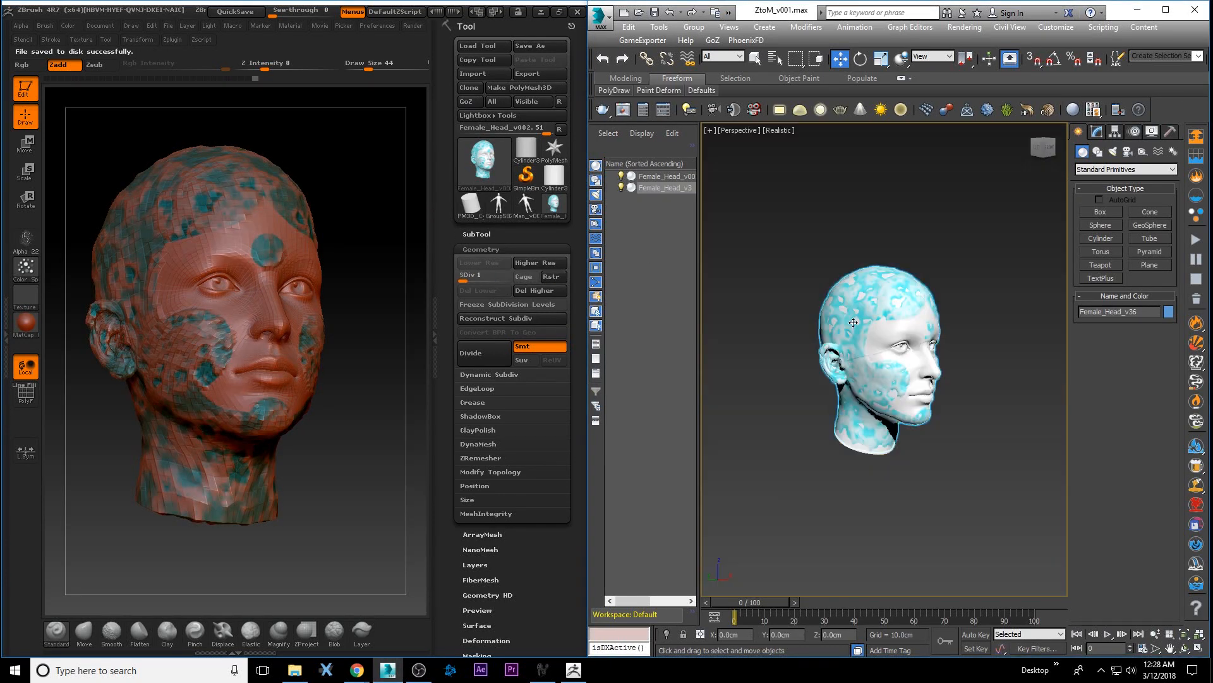
Delete the old Female_Head_v002 mesh from the 3ds Max scene and select the newly imported head.
click(934, 296)
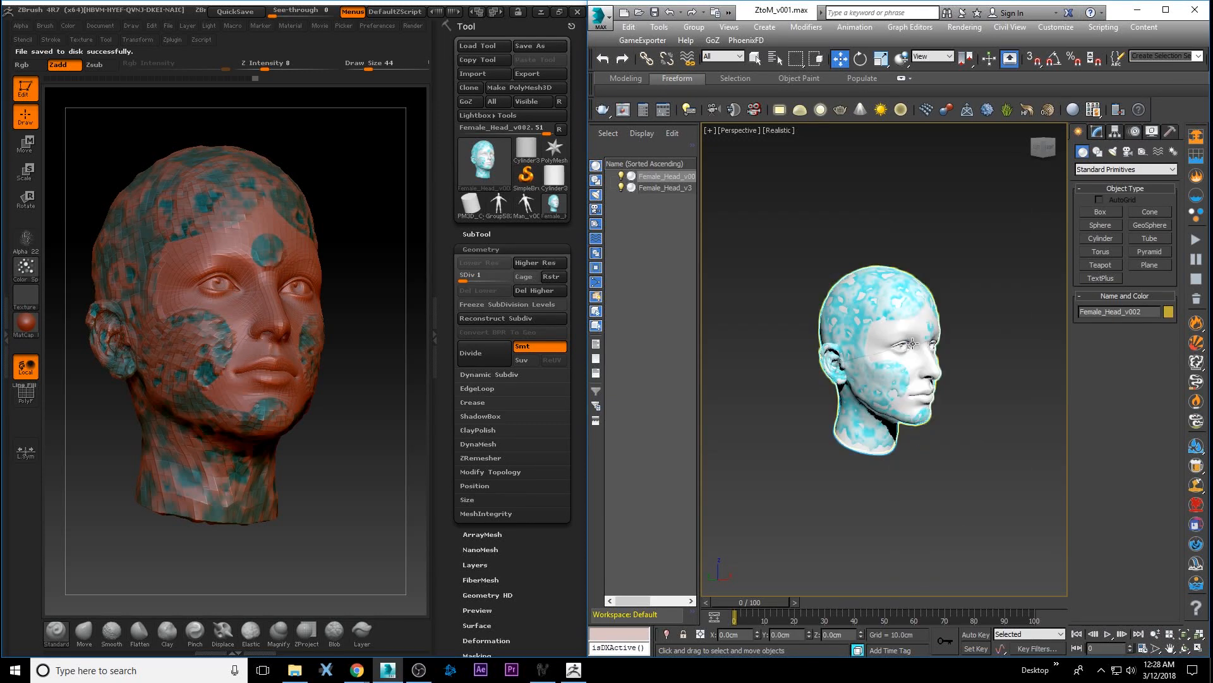
click(1114, 133)
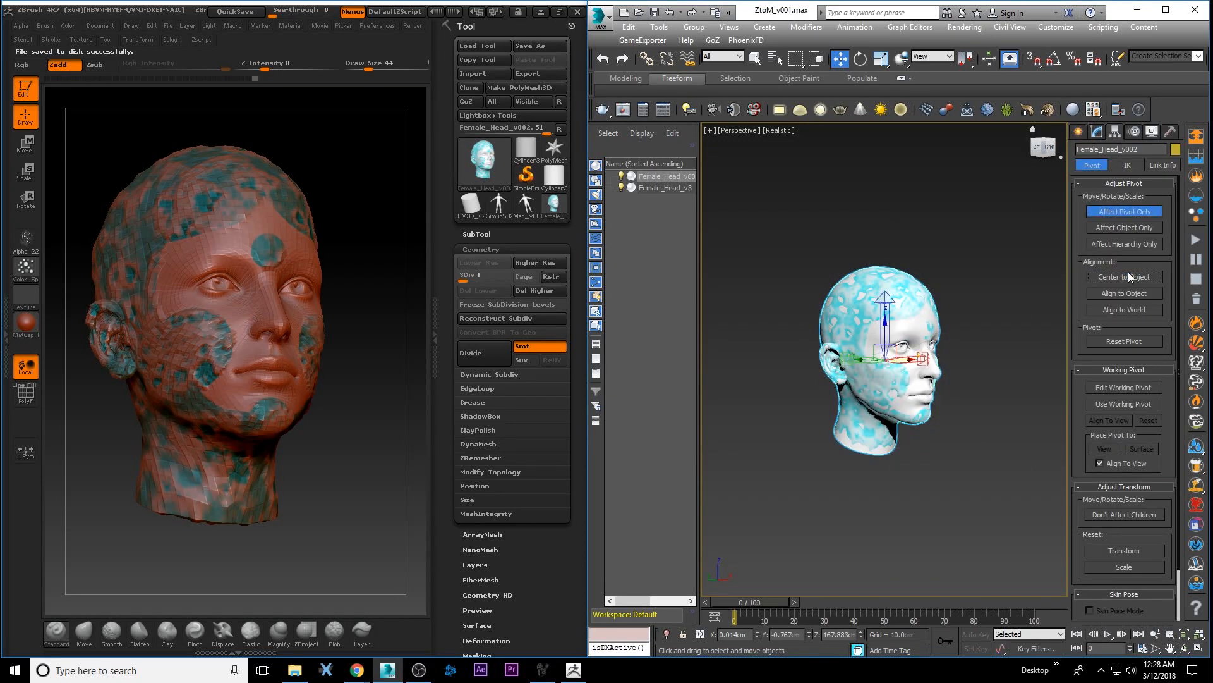
click(1079, 132)
key(Delete)
click(873, 302)
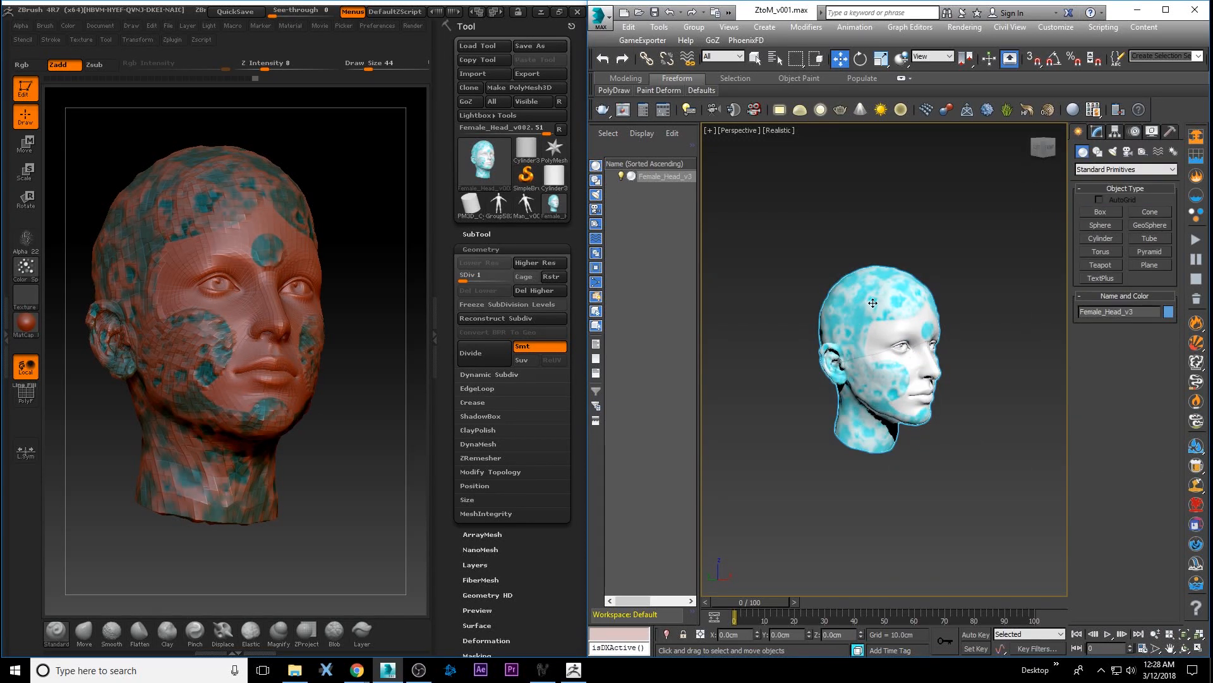
Examine the imported head's shape and texture up close in the 3ds Max perspective view.
click(1186, 649)
mouse_move(902, 370)
mouse_down()
mouse_move(850, 371)
mouse_move(903, 367)
mouse_move(892, 367)
mouse_up()
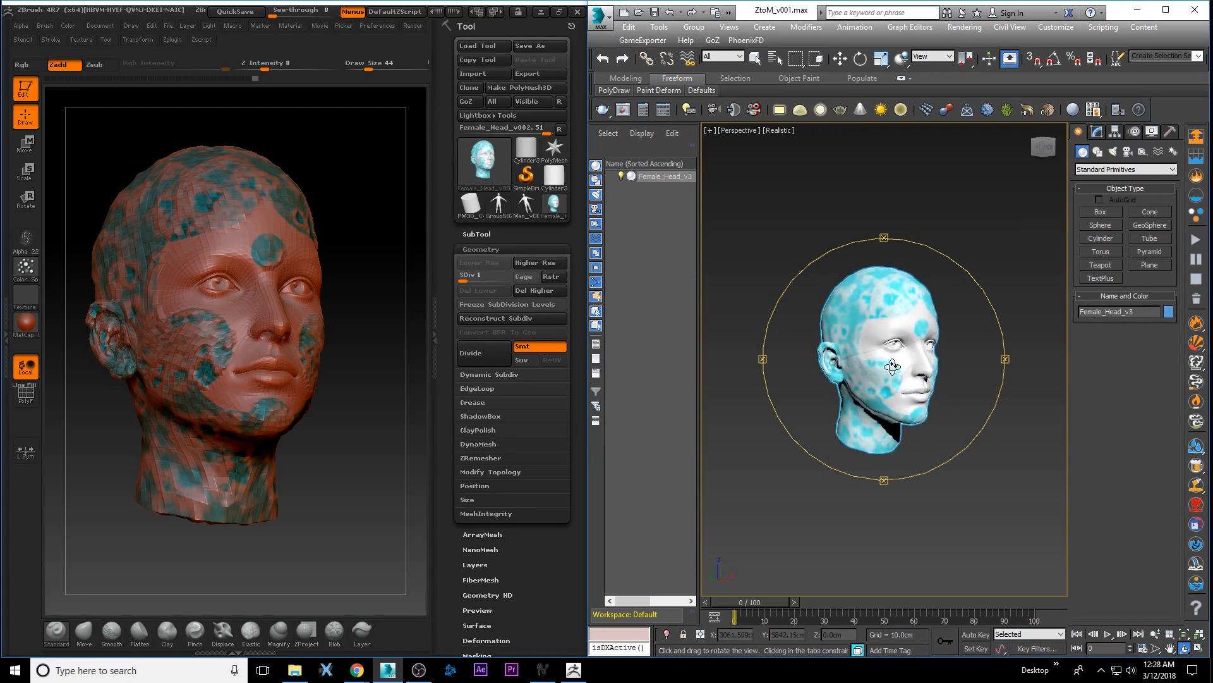
key(w)
click(1154, 634)
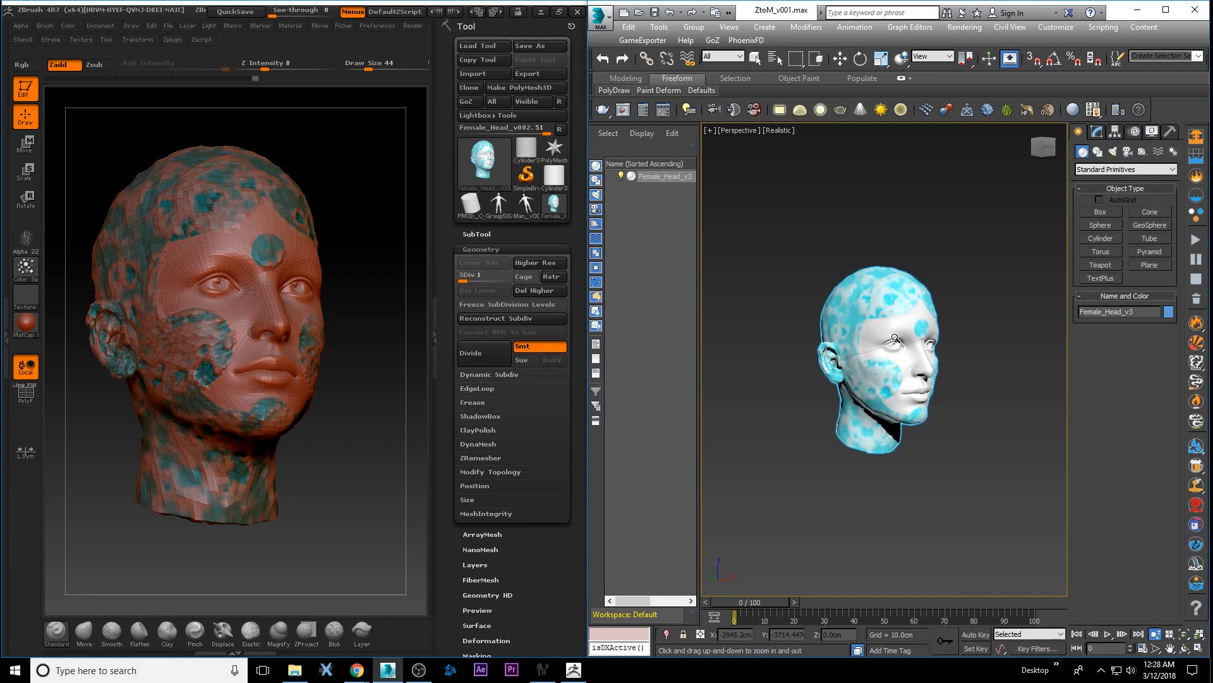
mouse_move(884, 322)
mouse_down()
mouse_move(888, 292)
mouse_move(886, 308)
mouse_up()
key(w)
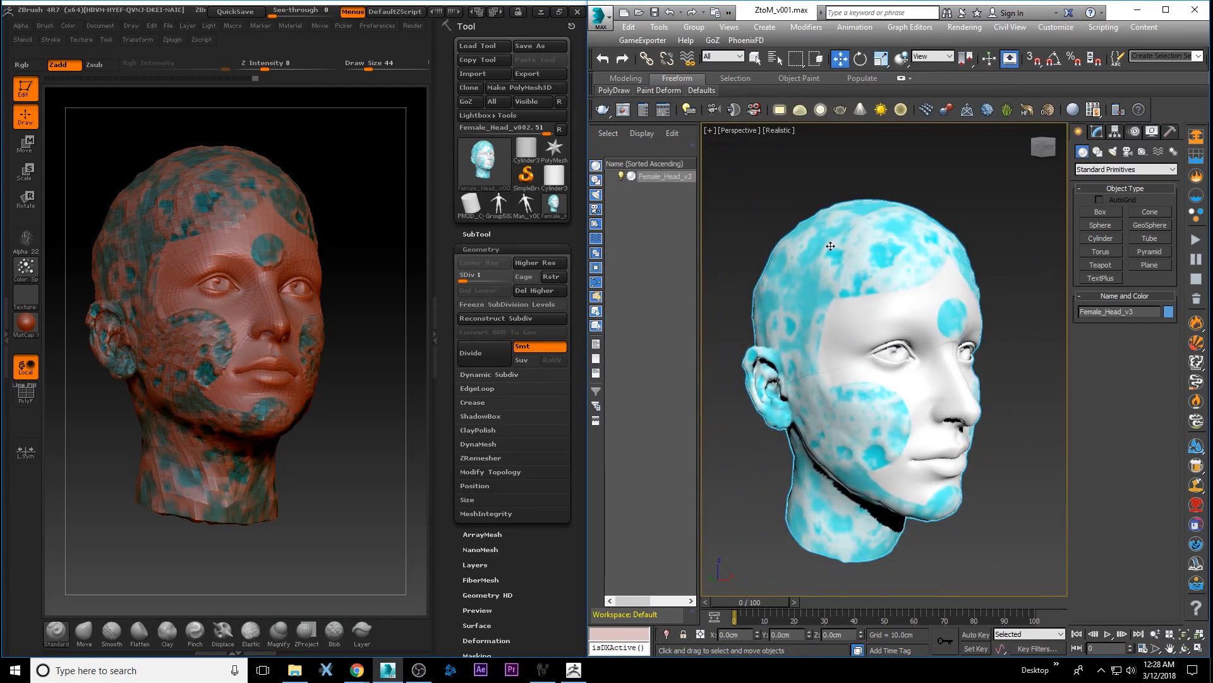
click(1154, 633)
drag(907, 353, 875, 329)
key(w)
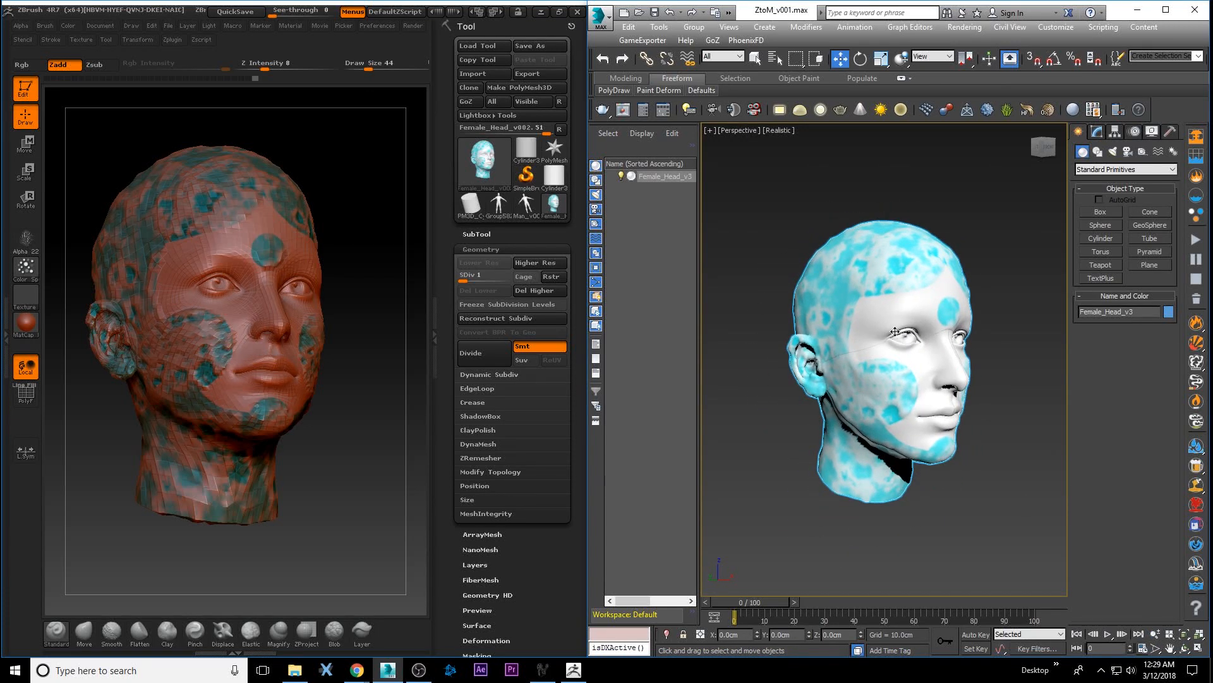
Set the ZBrush head's subdivision level to 5.
click(464, 279)
drag(465, 279, 509, 280)
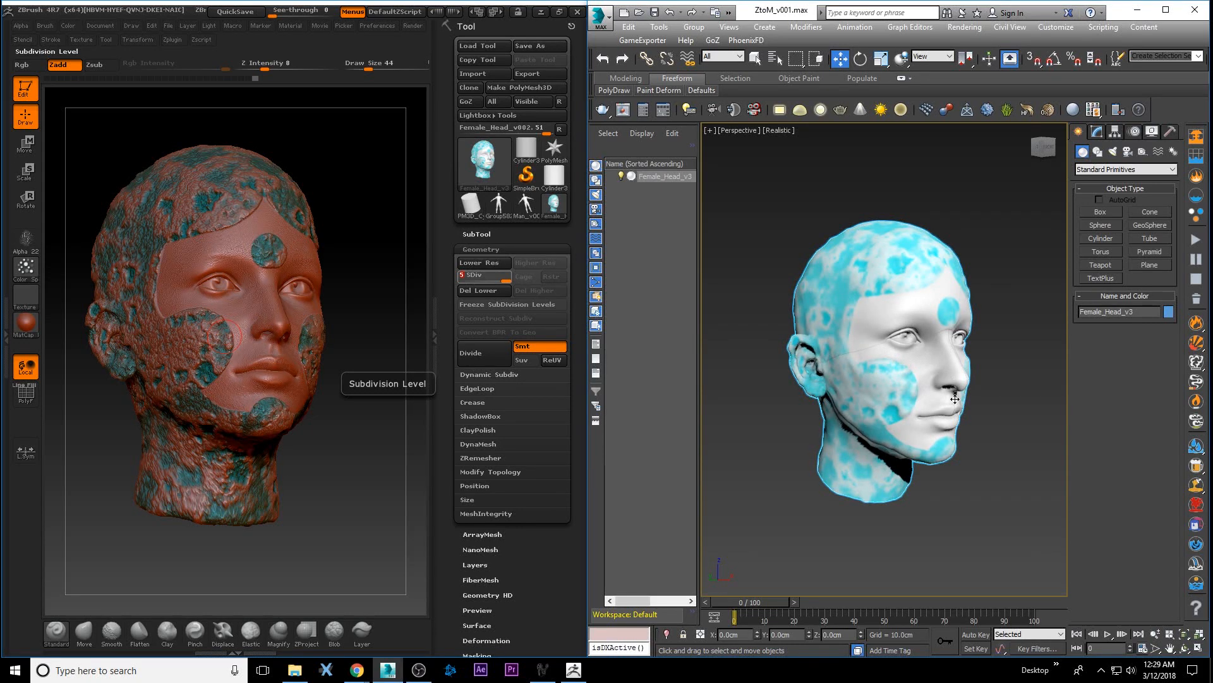
Create a VRaySun in the 3ds Max front view, aimed from above at the head, and add the VRaySky environment map.
key(f)
click(1156, 634)
mouse_move(837, 374)
mouse_down()
mouse_move(837, 393)
mouse_move(836, 358)
mouse_up()
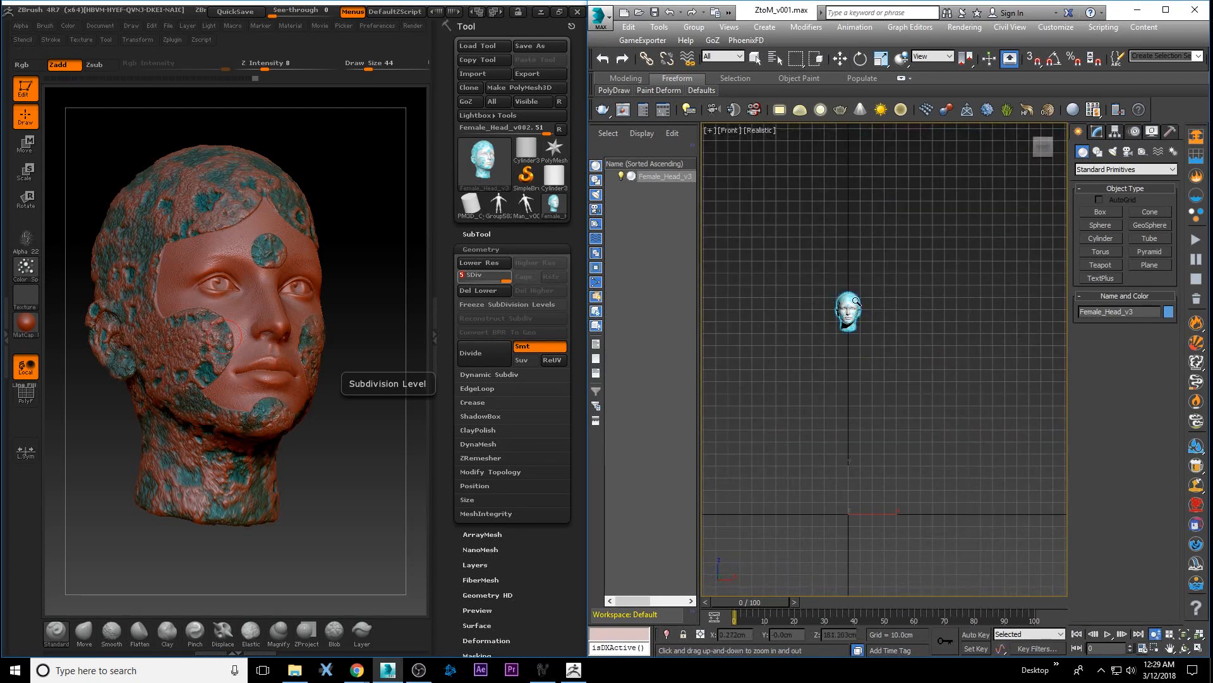
drag(848, 304, 874, 328)
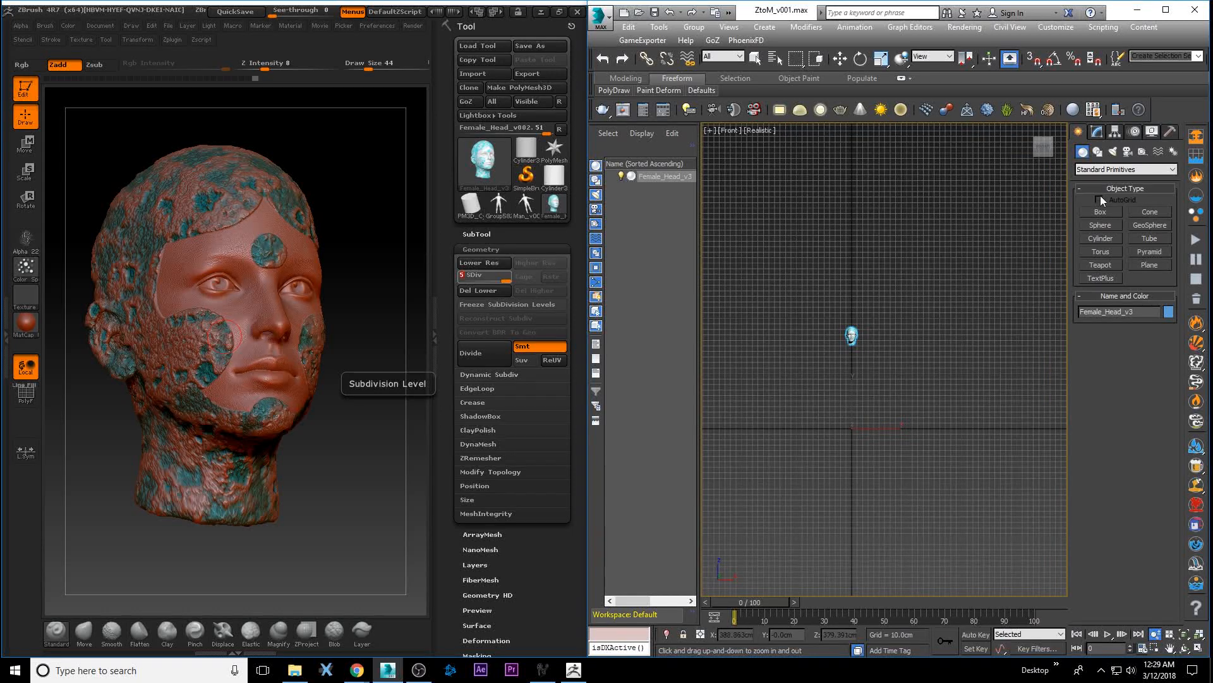
click(1113, 151)
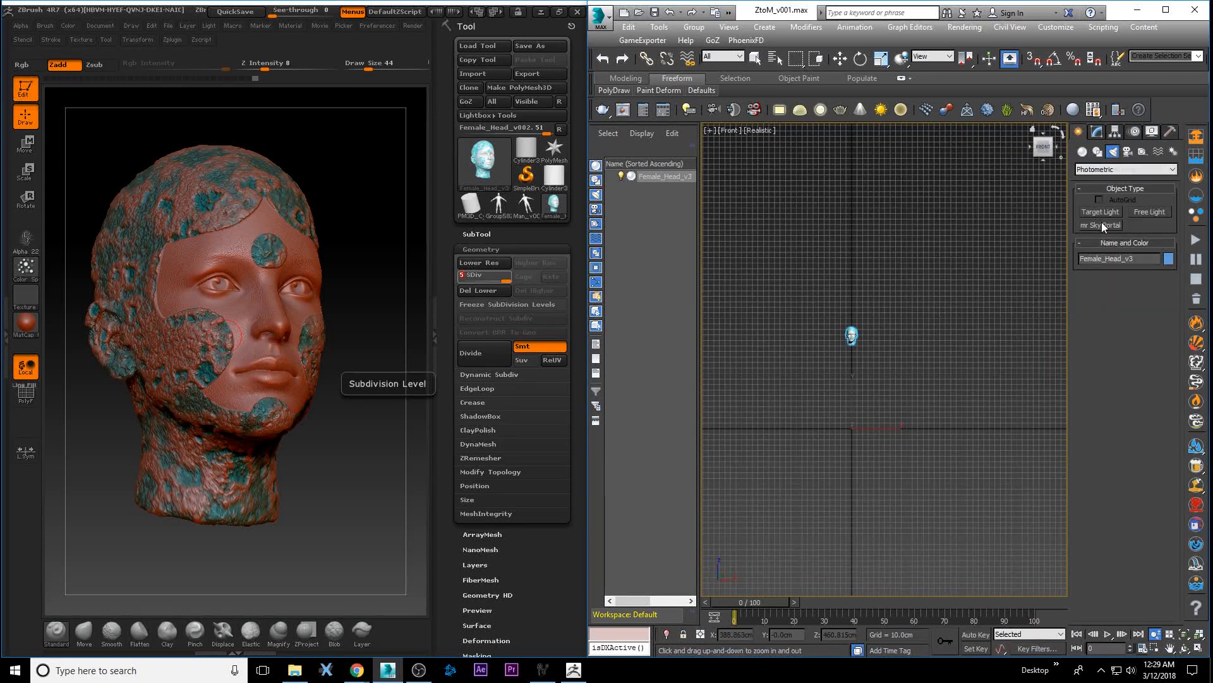
click(1113, 170)
click(1097, 204)
click(1150, 225)
drag(997, 135, 852, 334)
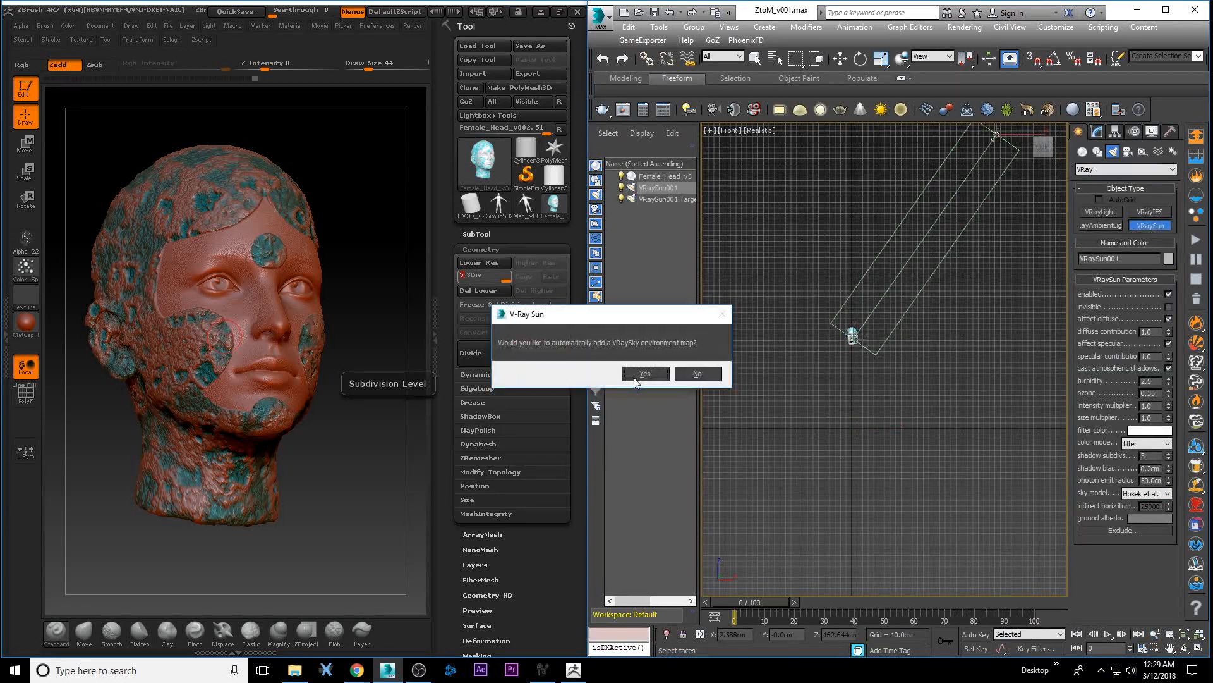
key(Return)
Move the VRaySun along Y in the top view to about -300 cm so it lights the head diagonally from the front.
key(w)
key(t)
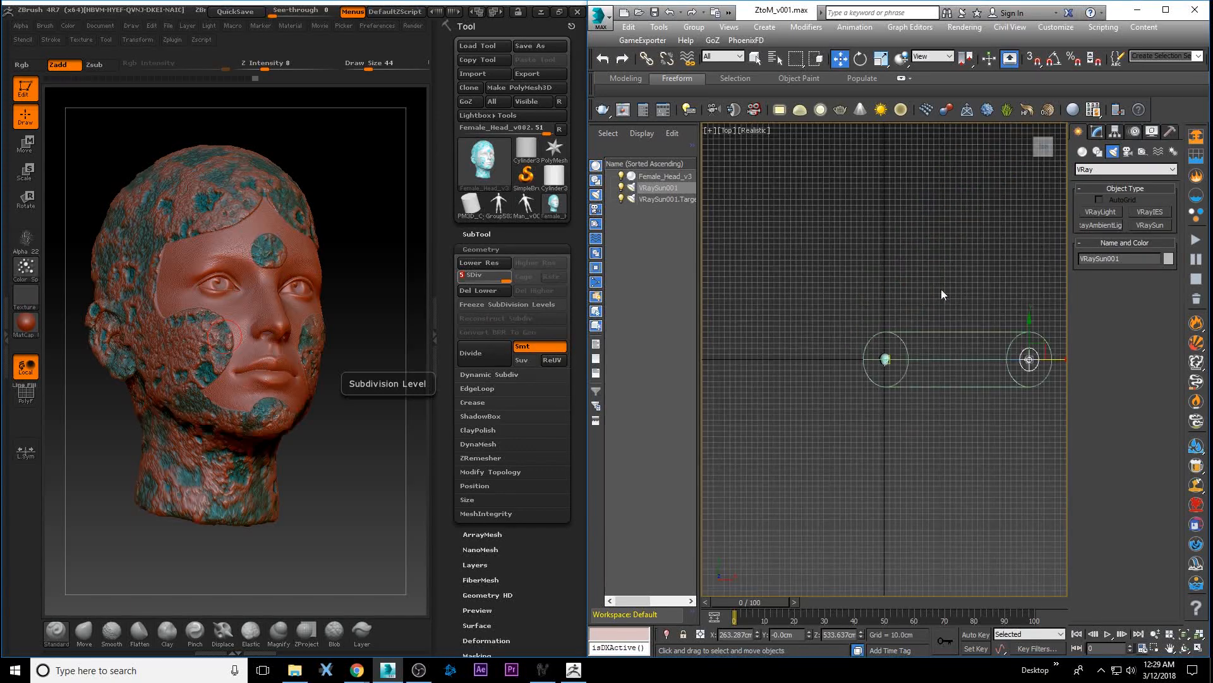
drag(1025, 325, 1025, 483)
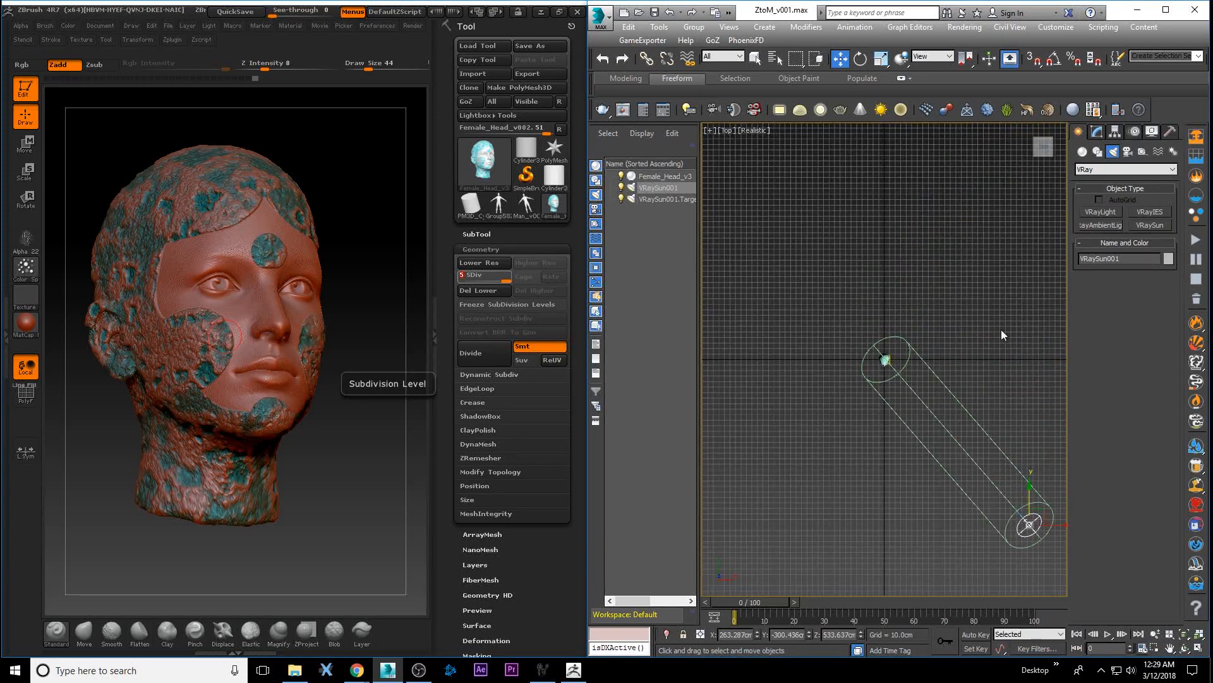
Lower the VRaySun's intensity multiplier and deselect the light.
middle_drag(971, 330, 863, 268)
scroll(863, 268, up, 3)
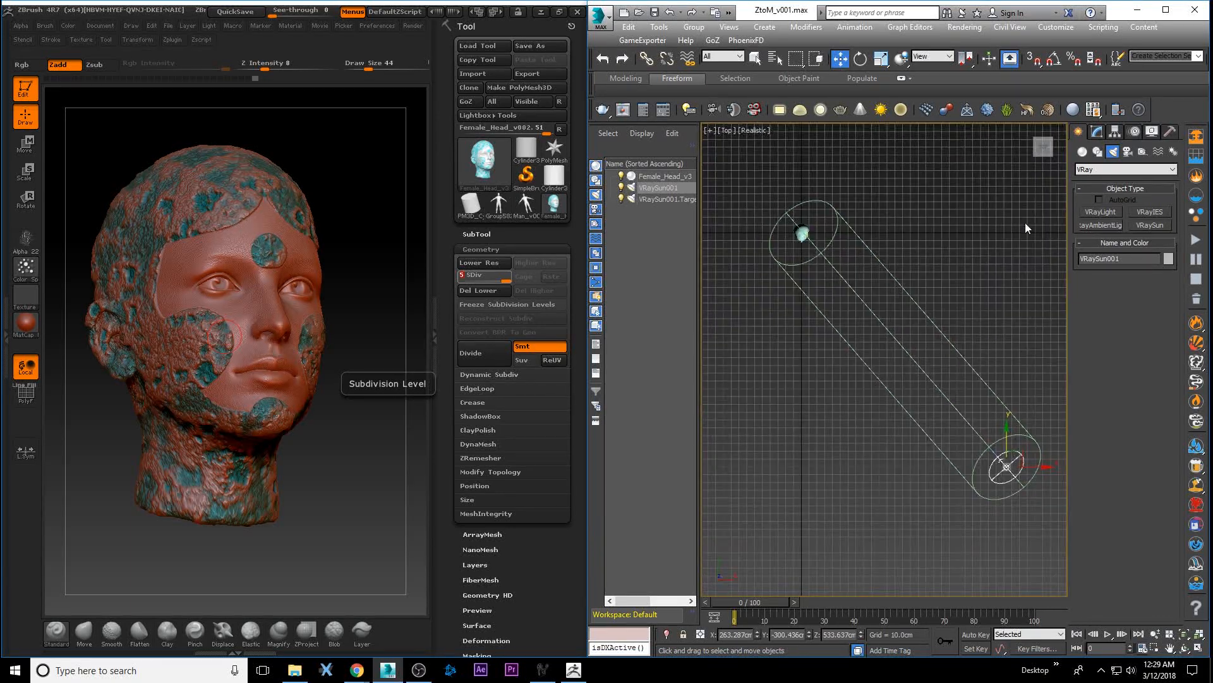
click(1098, 132)
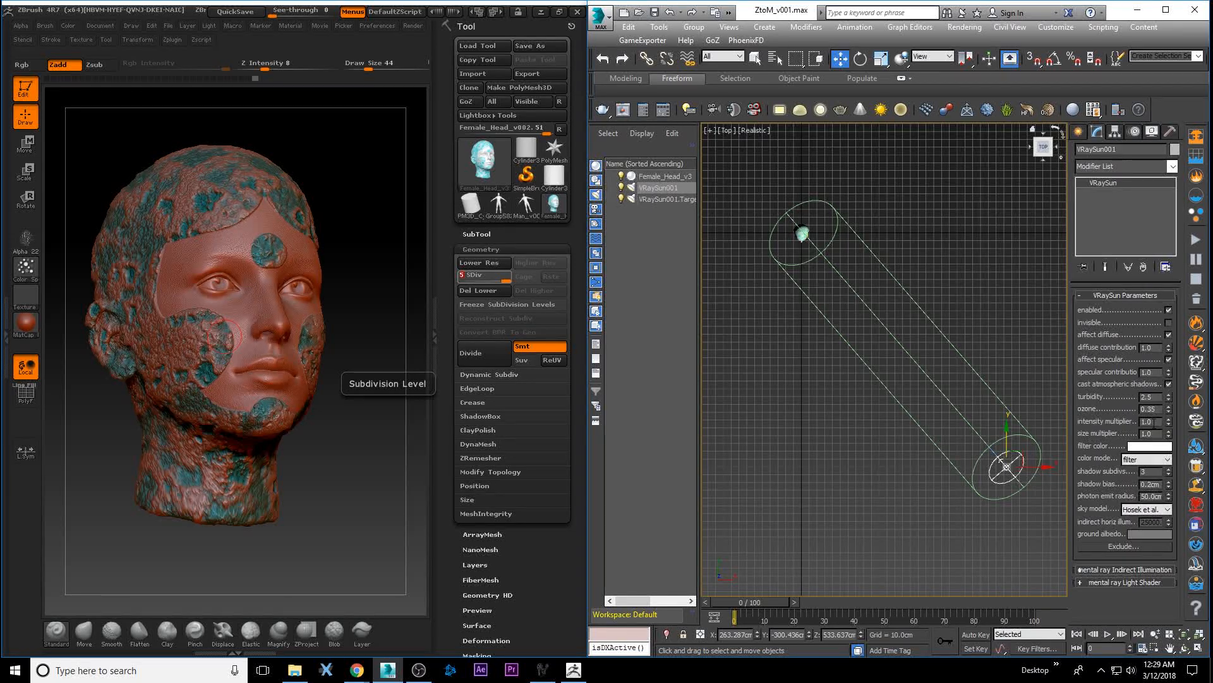
text(.)
click(842, 205)
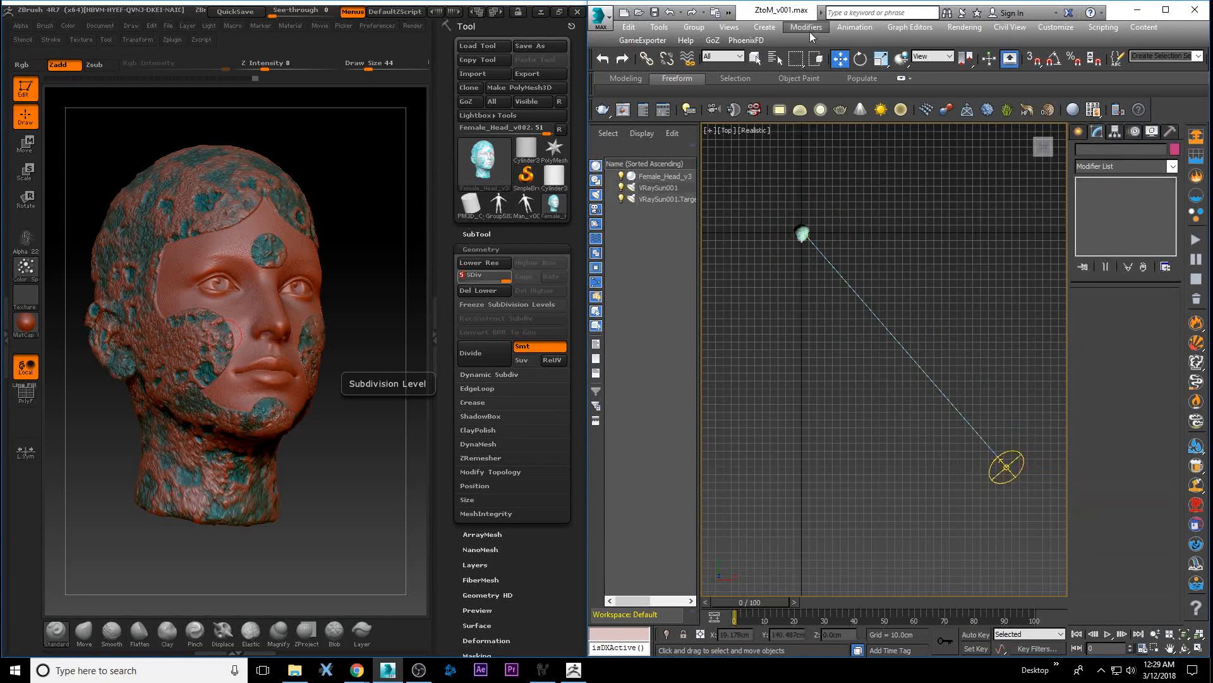
Load the VRaySky environment map into the first Material Editor slot and enable its specify sun node option.
click(964, 28)
click(980, 199)
drag(1139, 64, 915, 64)
click(1148, 59)
drag(323, 165, 875, 179)
click(927, 379)
drag(998, 125, 736, 97)
click(789, 322)
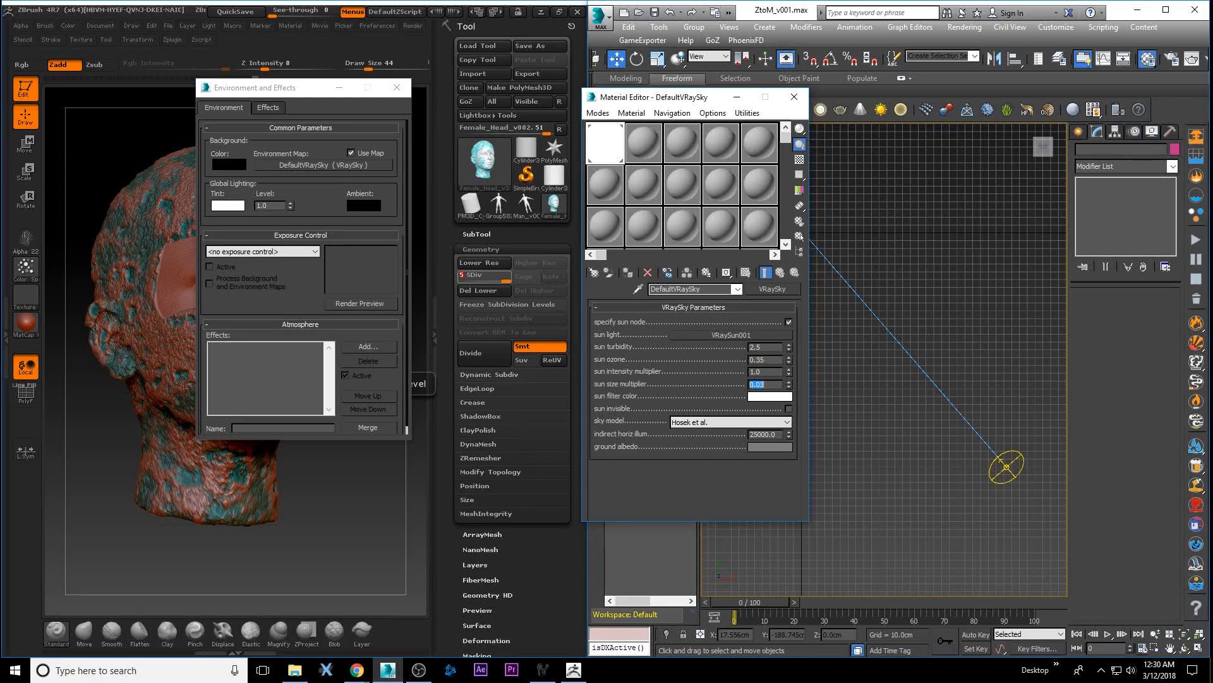
Set the VRaySky's sun intensity multiplier to 0.025.
double_click(761, 373)
text(0.05)
key(Return)
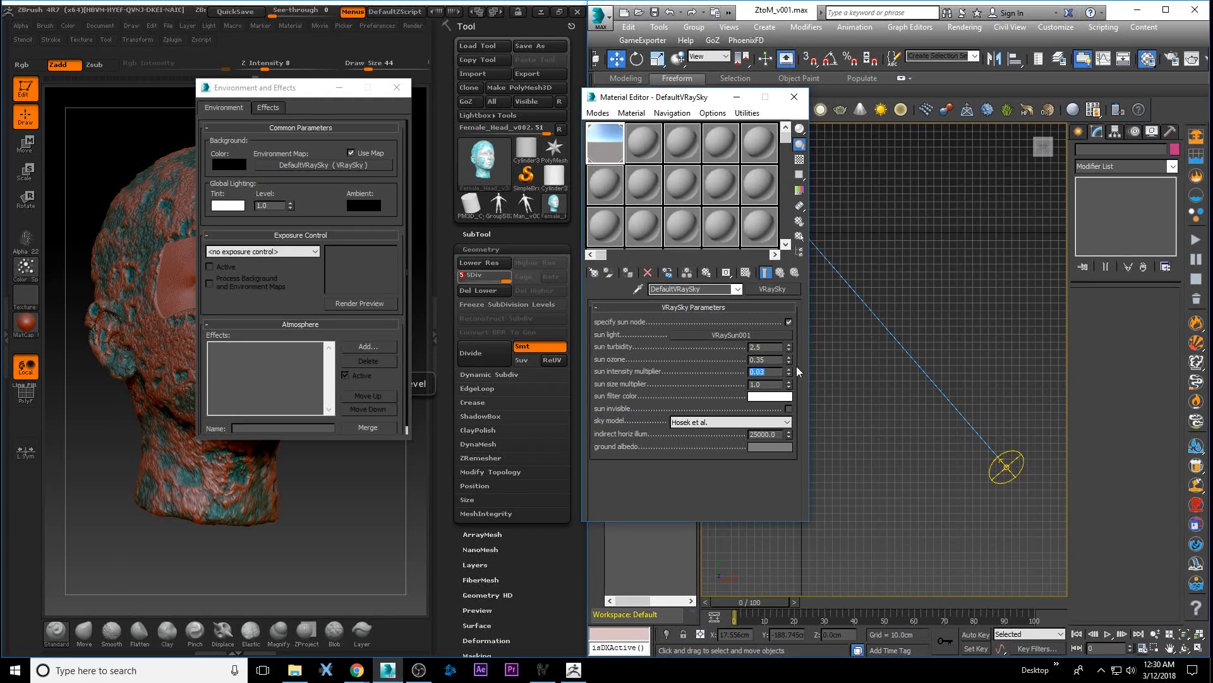
key(Tab)
double_click(762, 372)
text(0.02)
key(Return)
text(0.035)
key(Return)
Set the environment's exposure control to Physical Camera Exposure Control and move the Material Editor clear of the viewport.
click(291, 251)
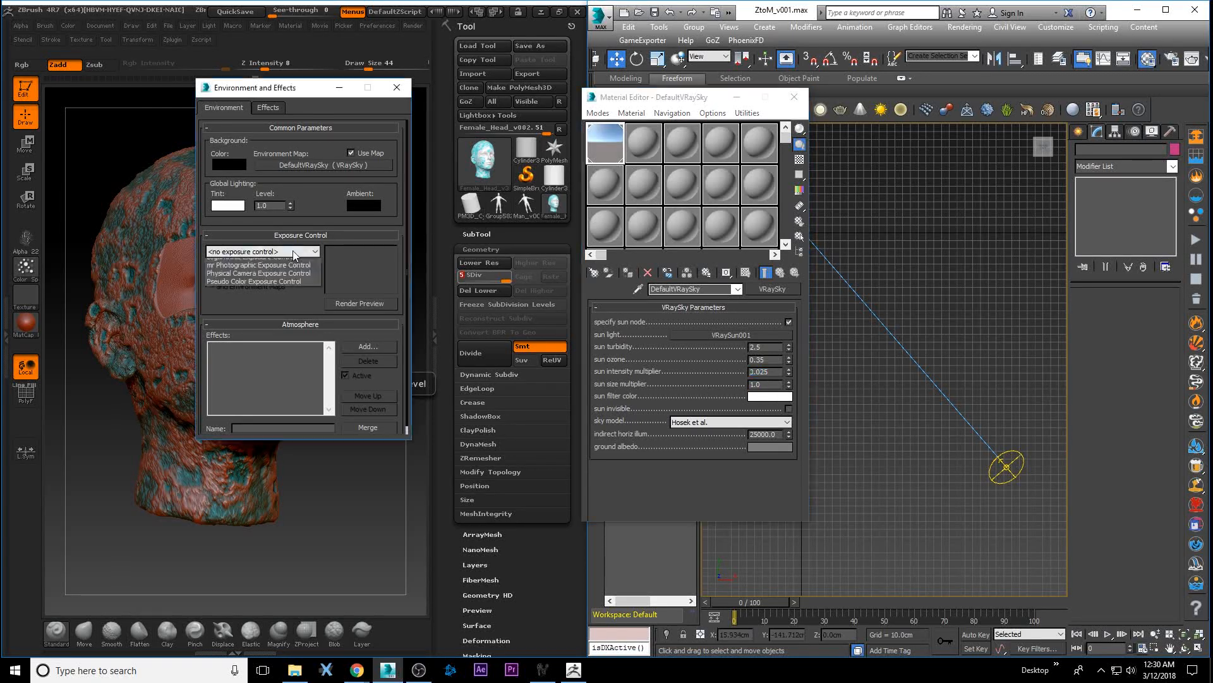
click(271, 272)
drag(700, 97, 574, 80)
Orbit to a three-quarter perspective of the head, create a physical camera from that view and check its exposure settings.
scroll(892, 266, down, 3)
click(830, 246)
key(p)
alt+middle_drag(923, 354, 948, 342)
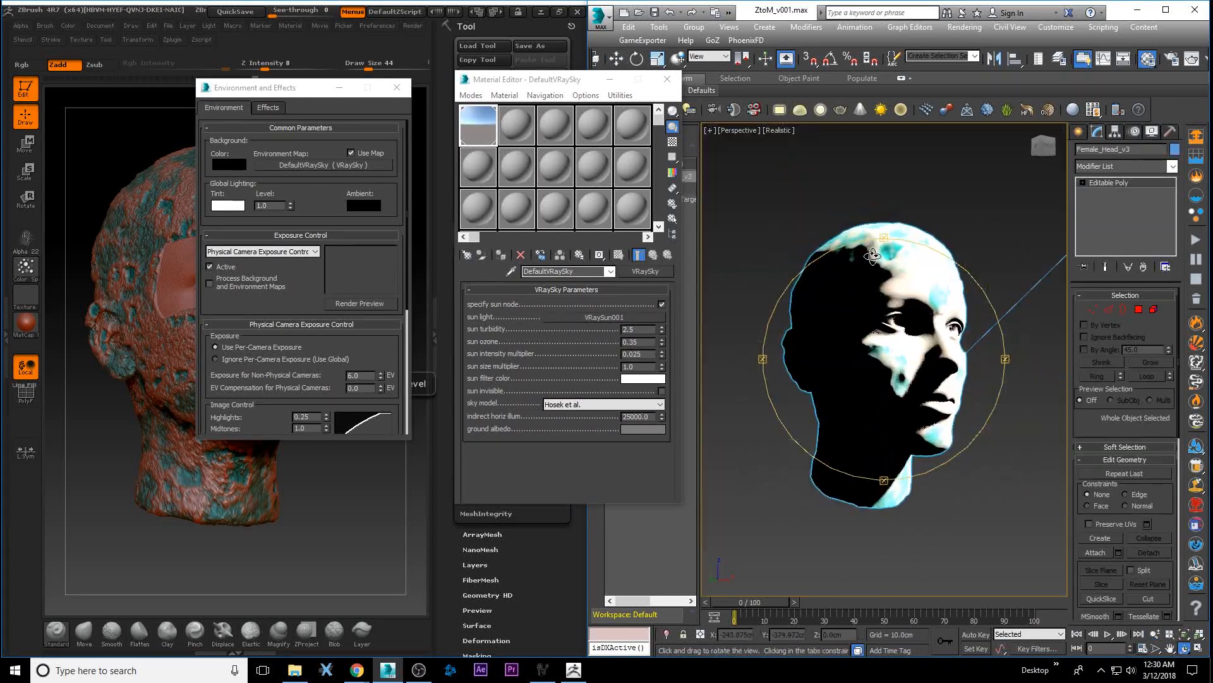
scroll(967, 284, down, 3)
click(983, 250)
key(ctrl+c)
scroll(1119, 443, down, 5)
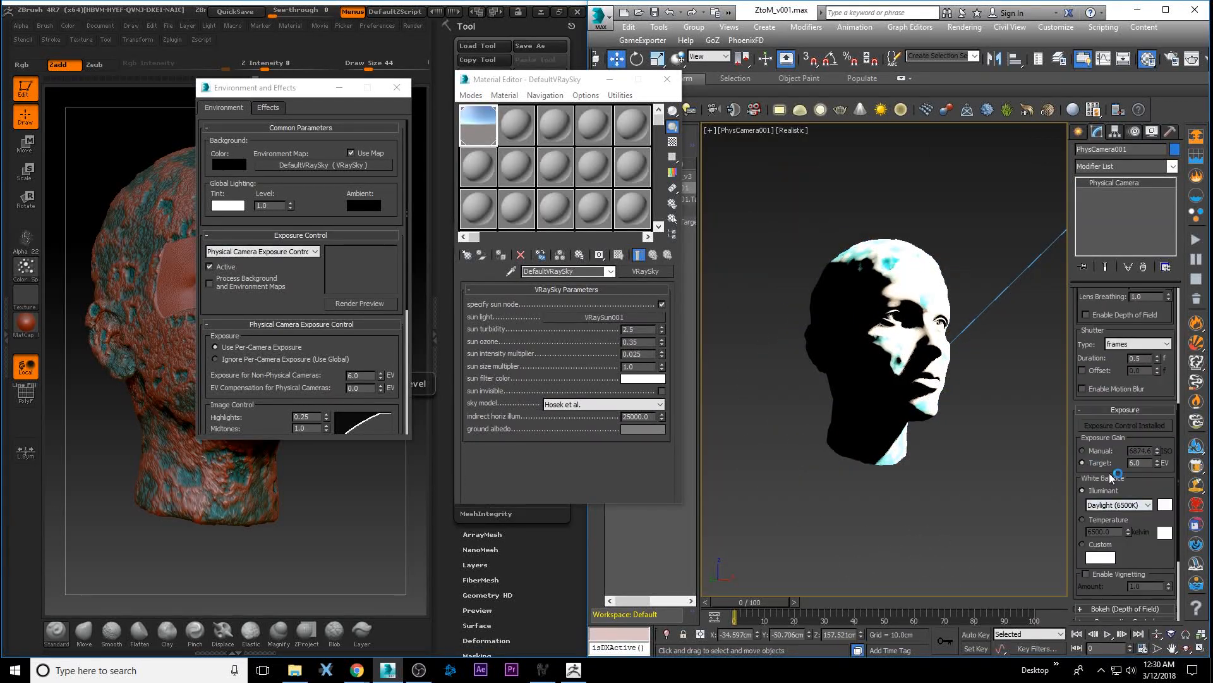
click(929, 272)
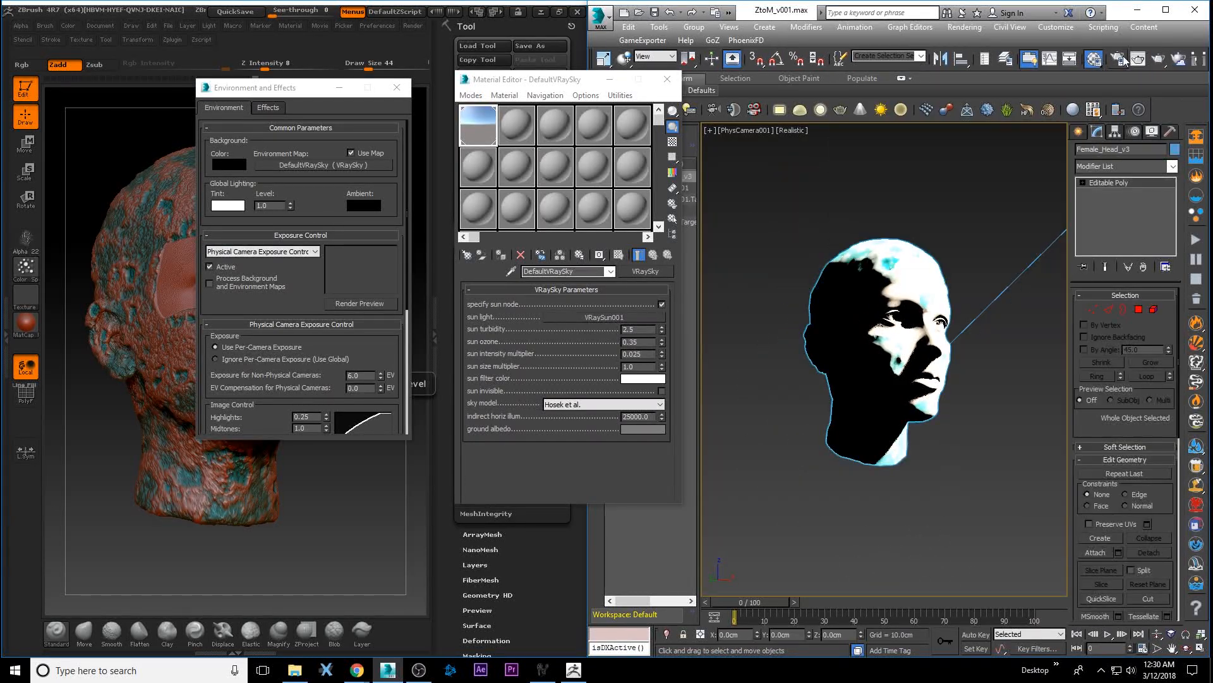
Use V-Ray Adv 3.30.05 as the renderer and check its progressive image sampler settings in Render Setup.
click(1122, 60)
click(977, 226)
click(935, 329)
click(952, 273)
click(885, 308)
click(918, 272)
click(930, 357)
click(948, 345)
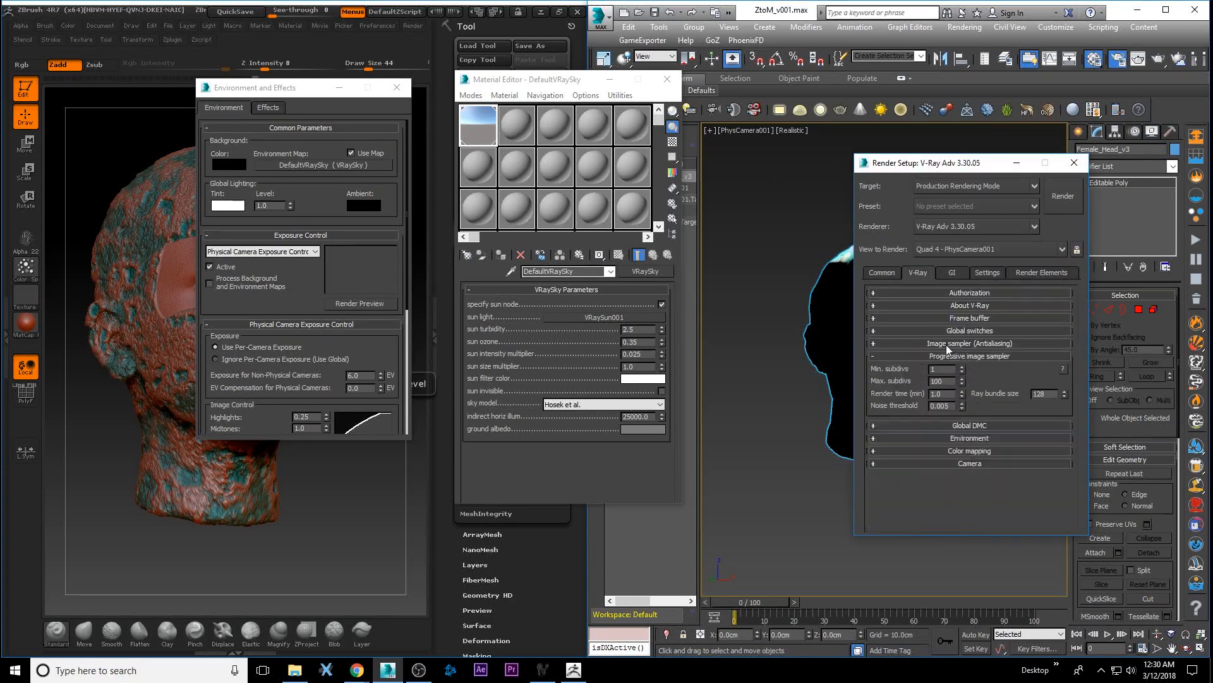
click(1075, 162)
Render the physical camera view and zoom in on the head in the V-Ray frame buffer.
click(958, 186)
click(1158, 59)
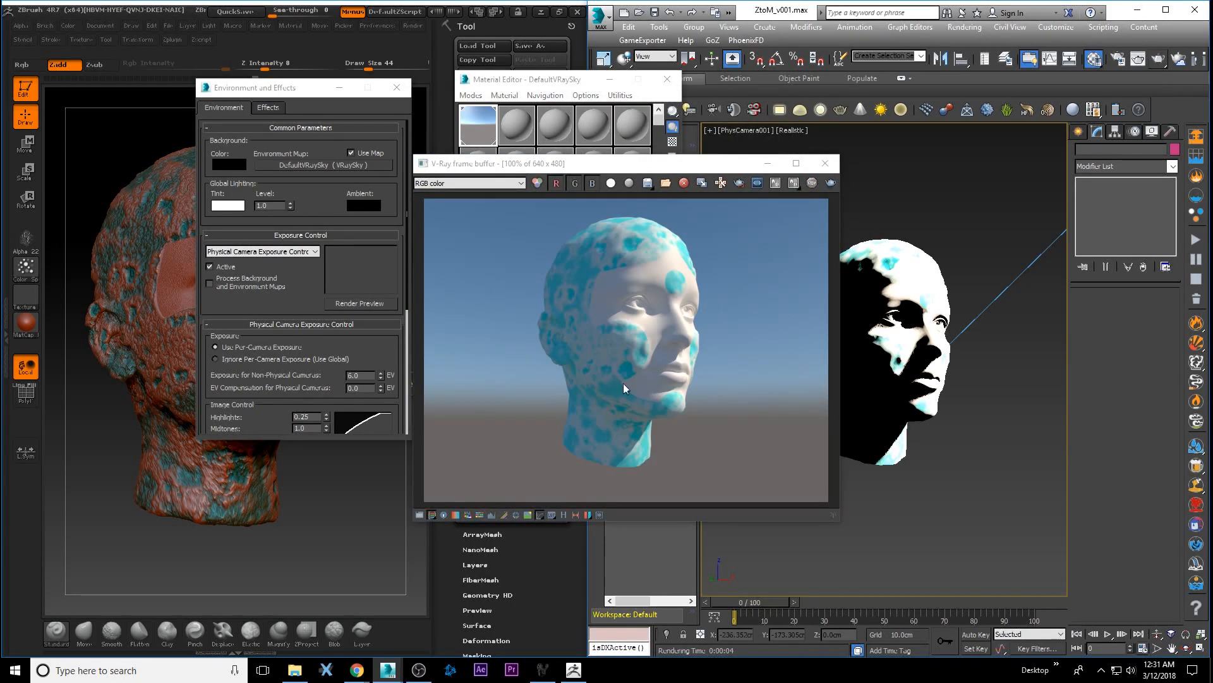
scroll(670, 284, up, 2)
scroll(668, 325, down, 2)
scroll(653, 297, up, 1)
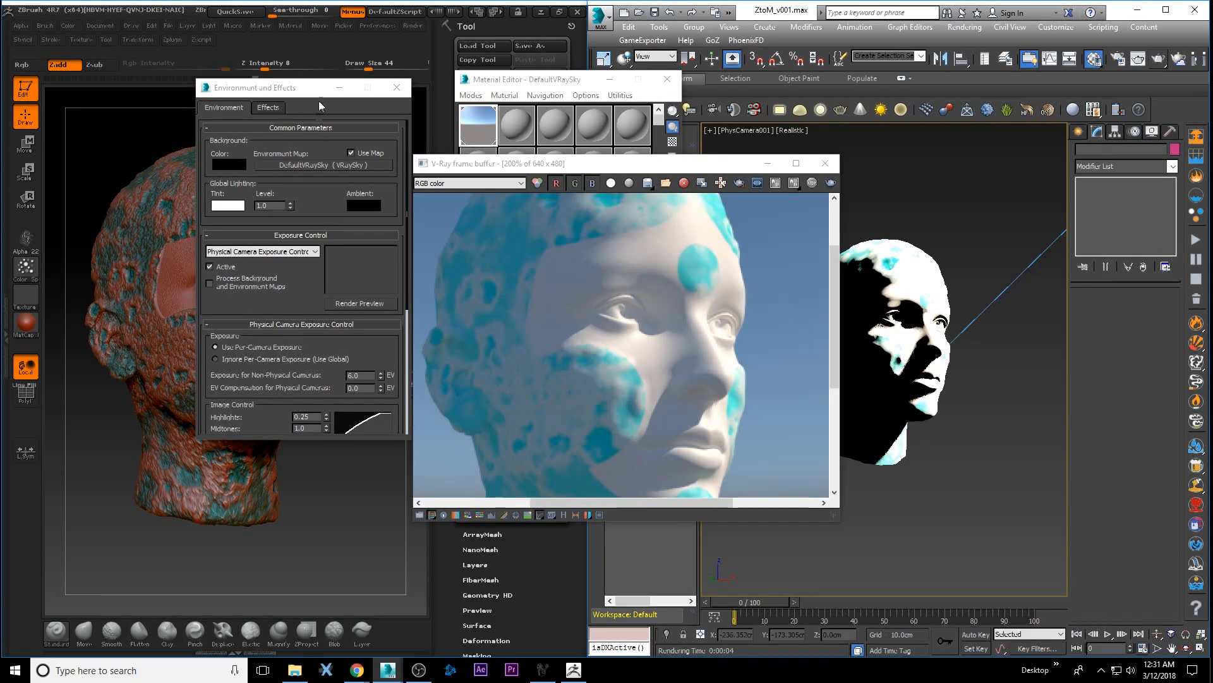
Close the Environment and Effects window and compare the rendered head with the ZBrush sculpt before closing the frame buffer.
drag(318, 90, 832, 152)
click(911, 149)
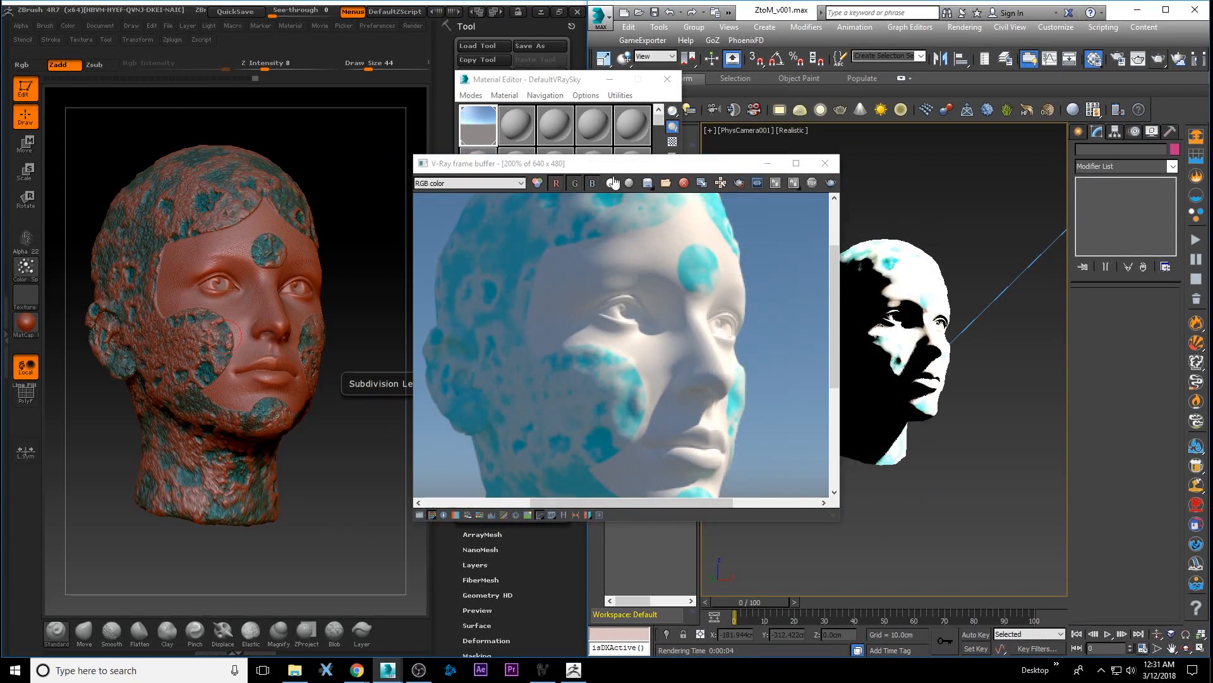
drag(616, 163, 745, 193)
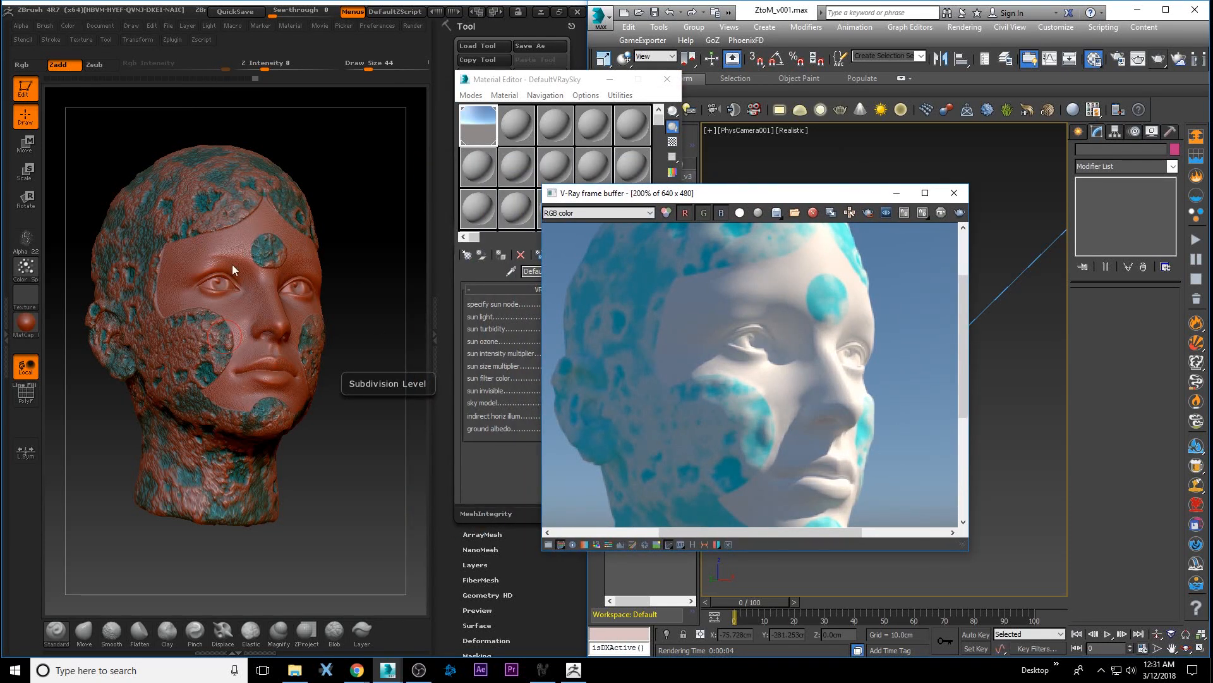
click(953, 192)
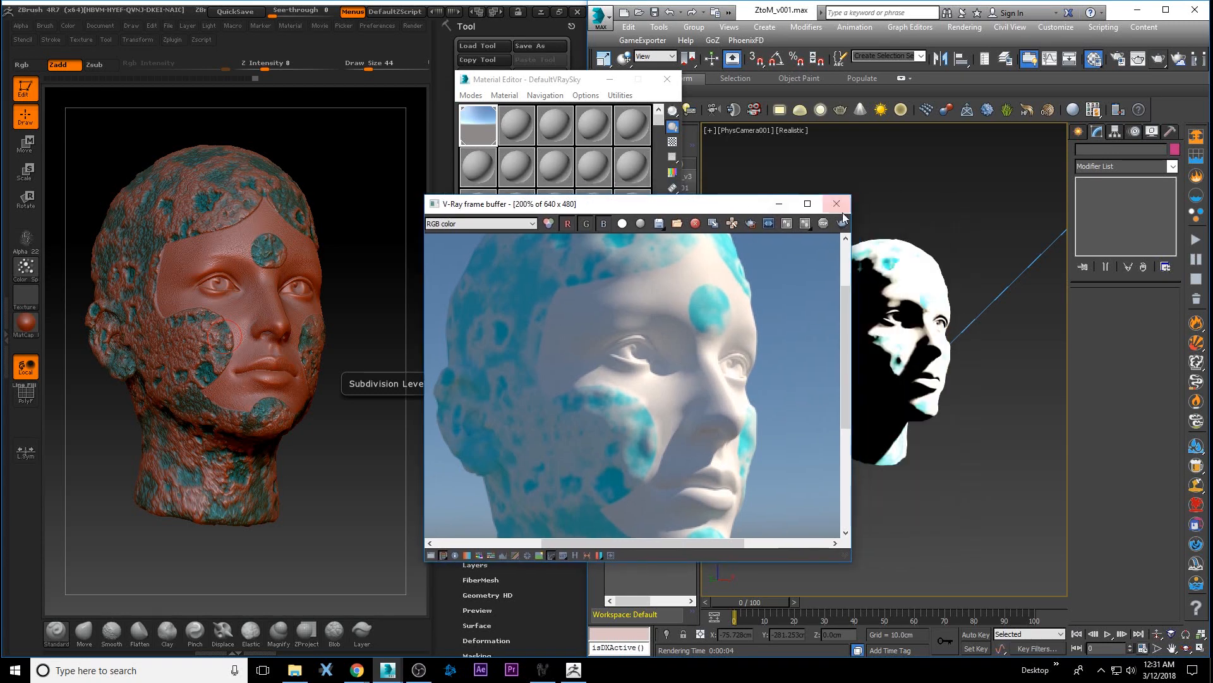
Set the render output size to the HDTV (video) preset at 1280x720.
click(1129, 59)
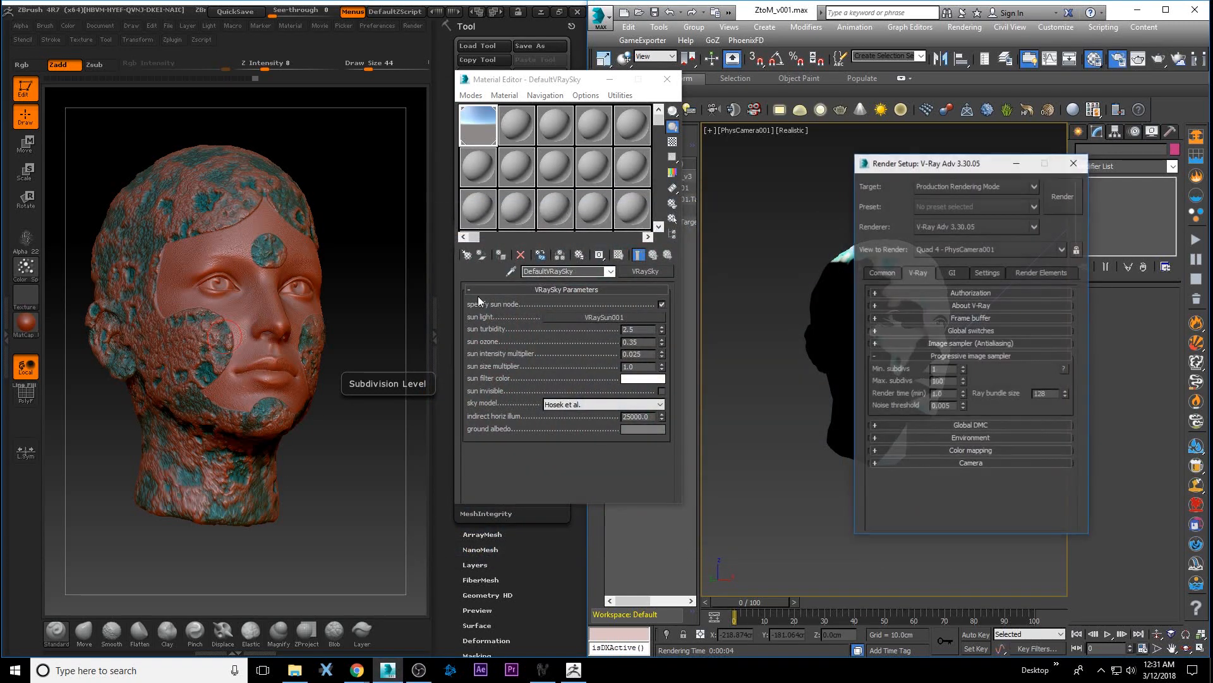
click(891, 271)
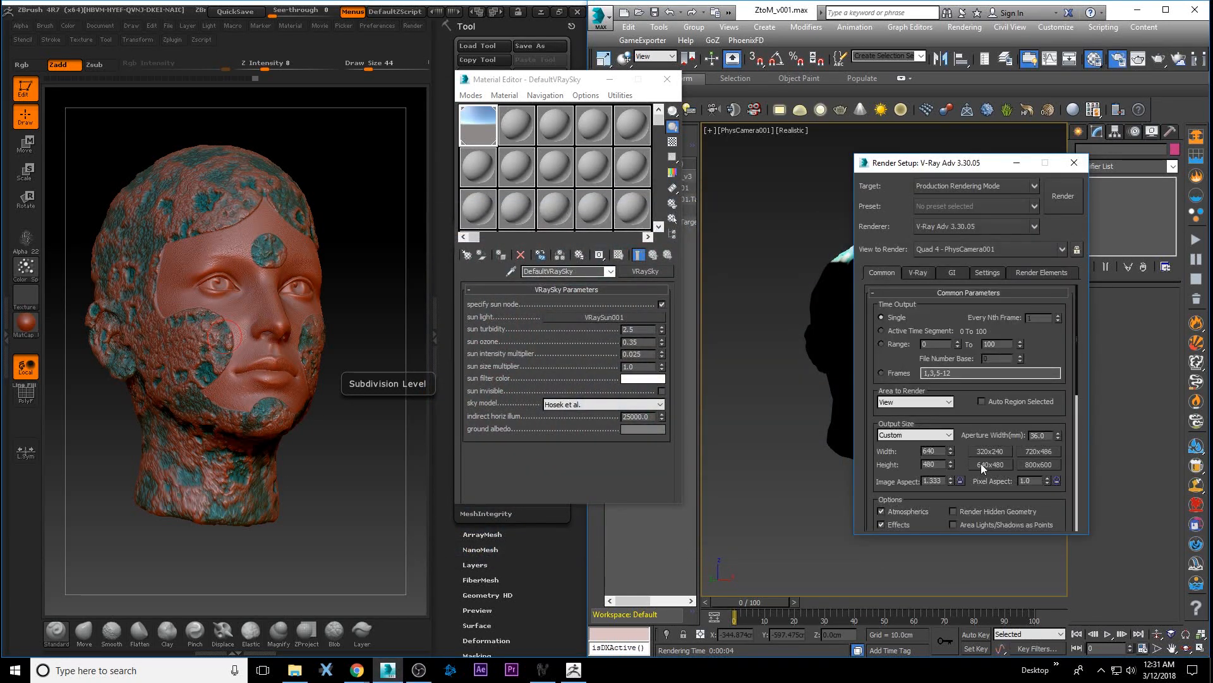
click(915, 435)
click(911, 593)
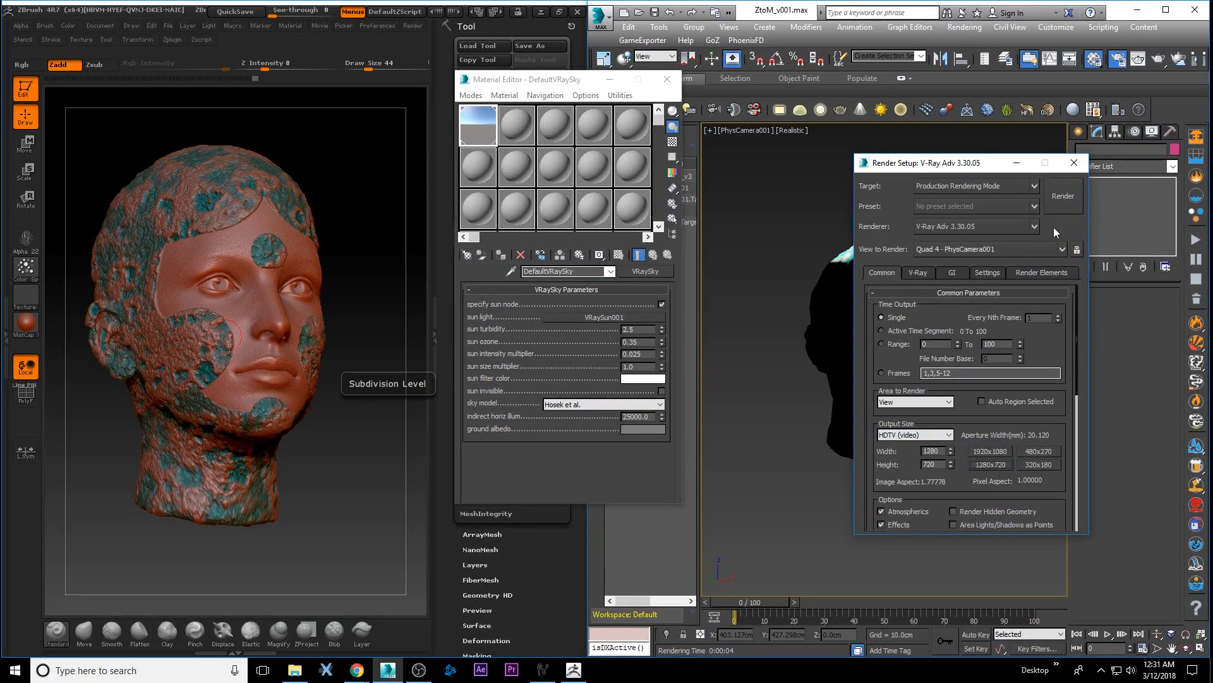
click(1074, 162)
Show safe frames in the camera view and dolly the camera back until the whole head fits the frame.
click(711, 131)
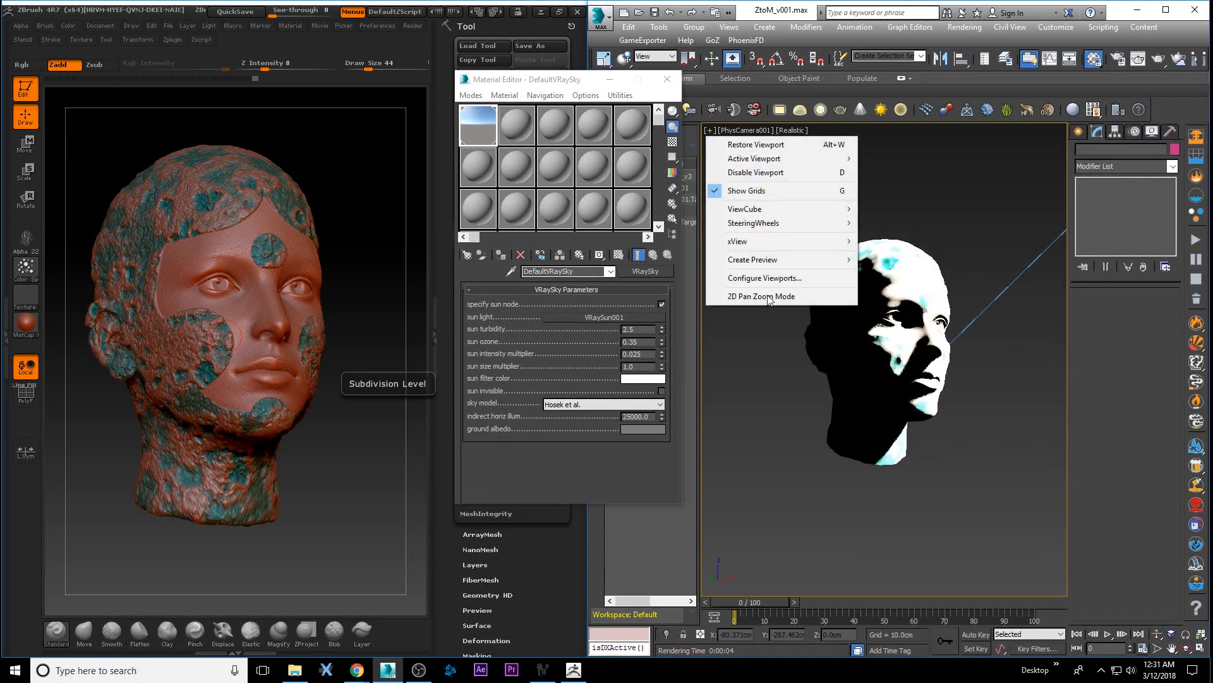
click(744, 131)
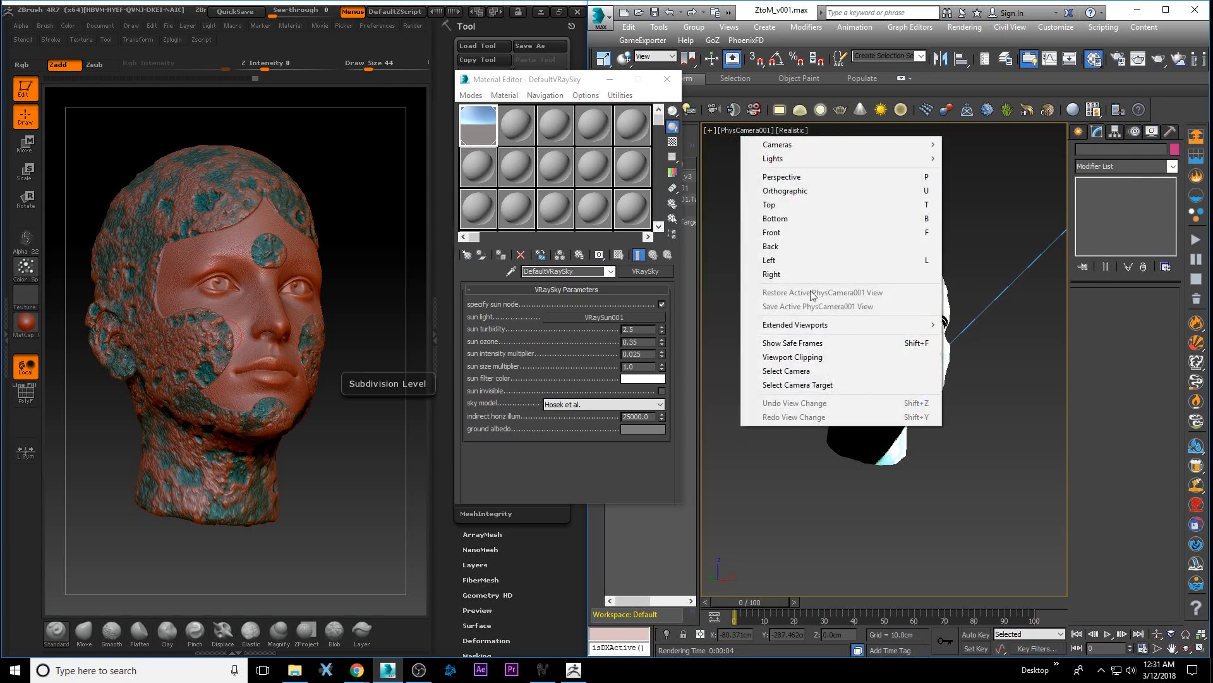
click(790, 345)
click(1156, 634)
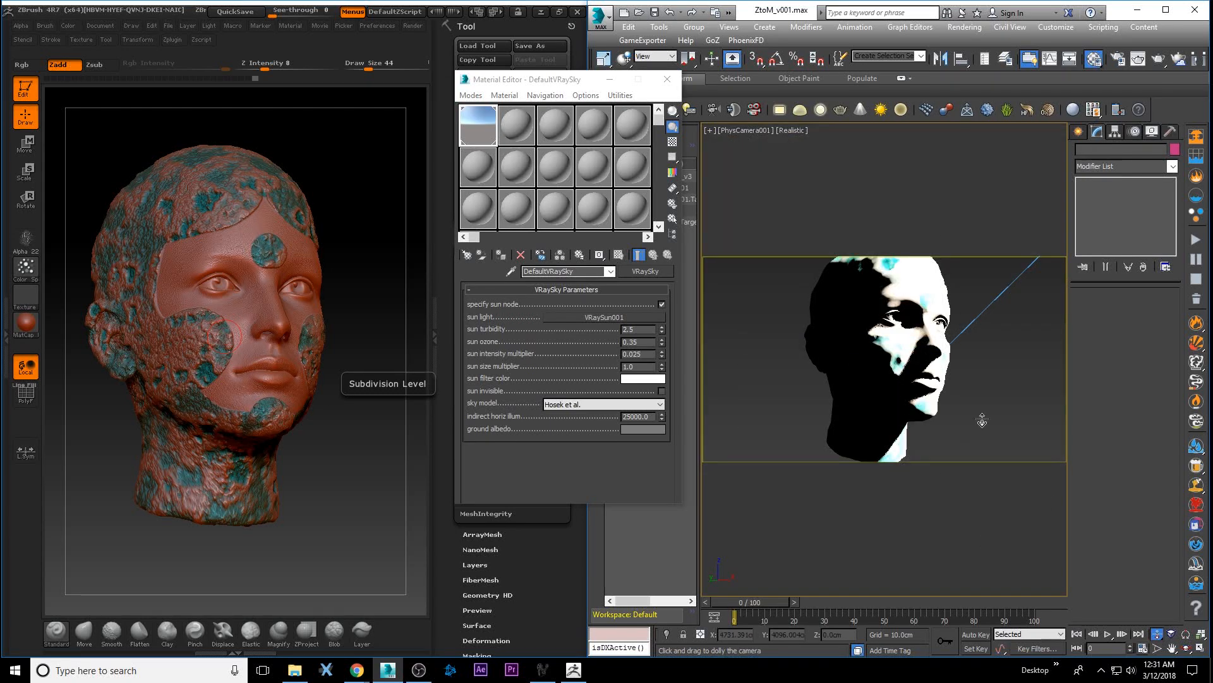
drag(889, 349, 919, 368)
click(1172, 649)
right_click(985, 372)
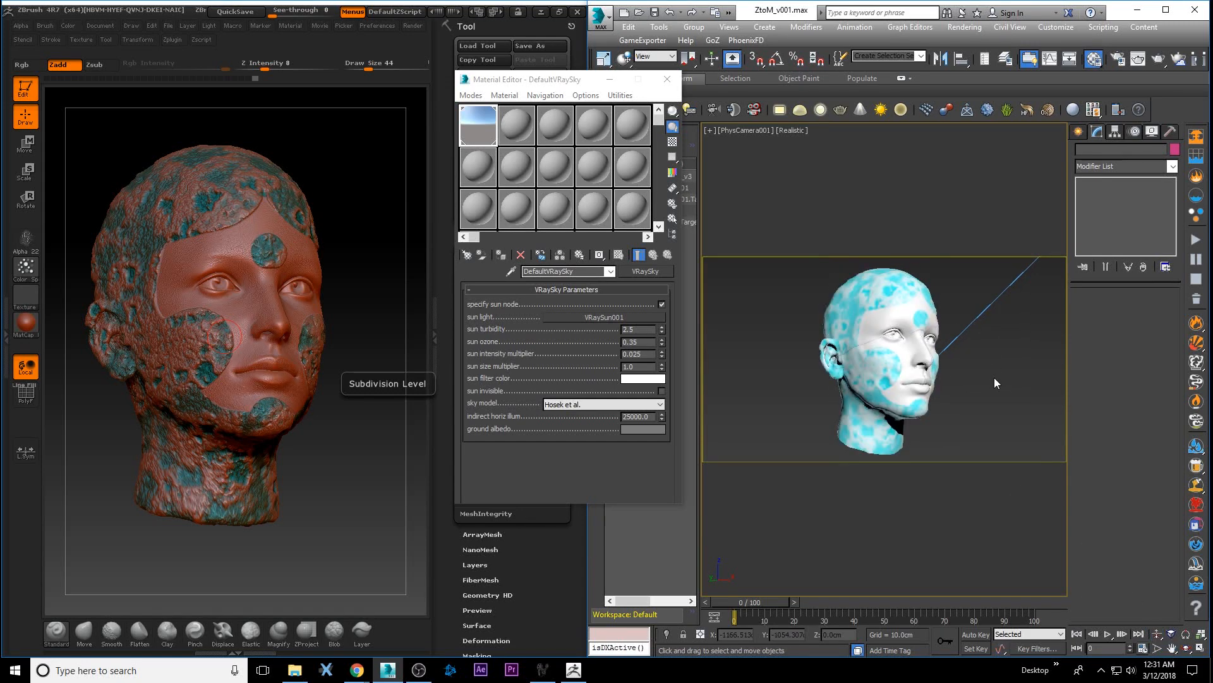
Hide the safe frames and render the reframed physical camera view, closing the frame buffer after viewing it.
click(733, 131)
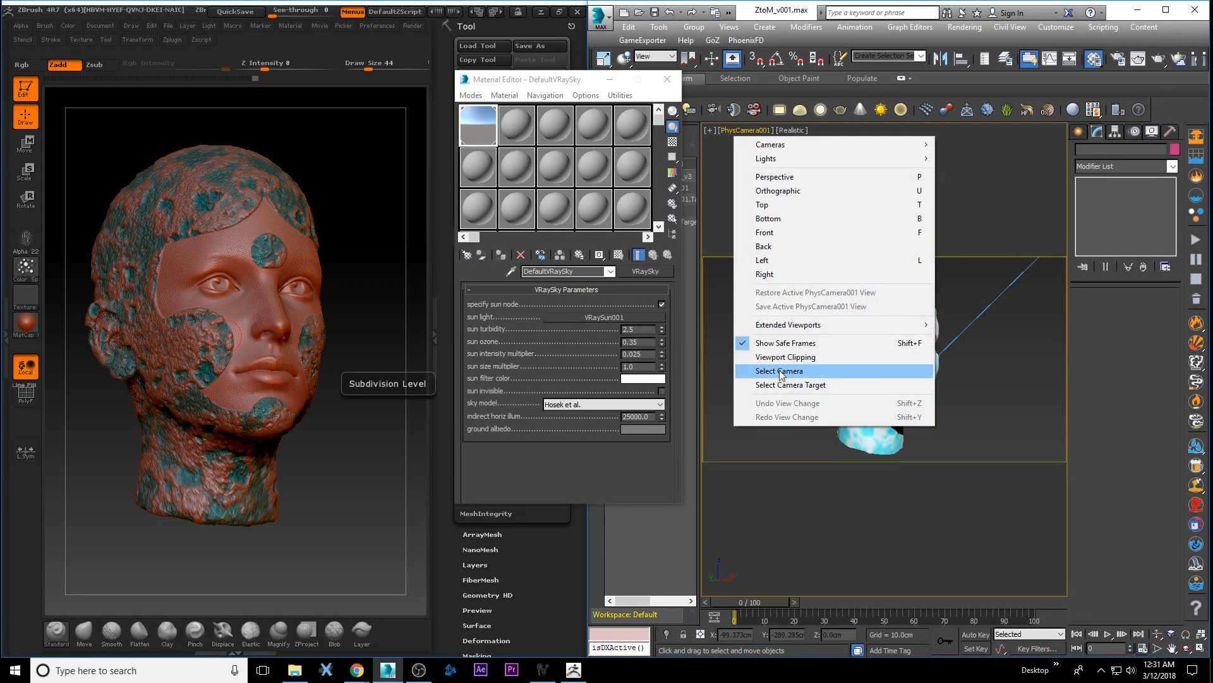
click(790, 338)
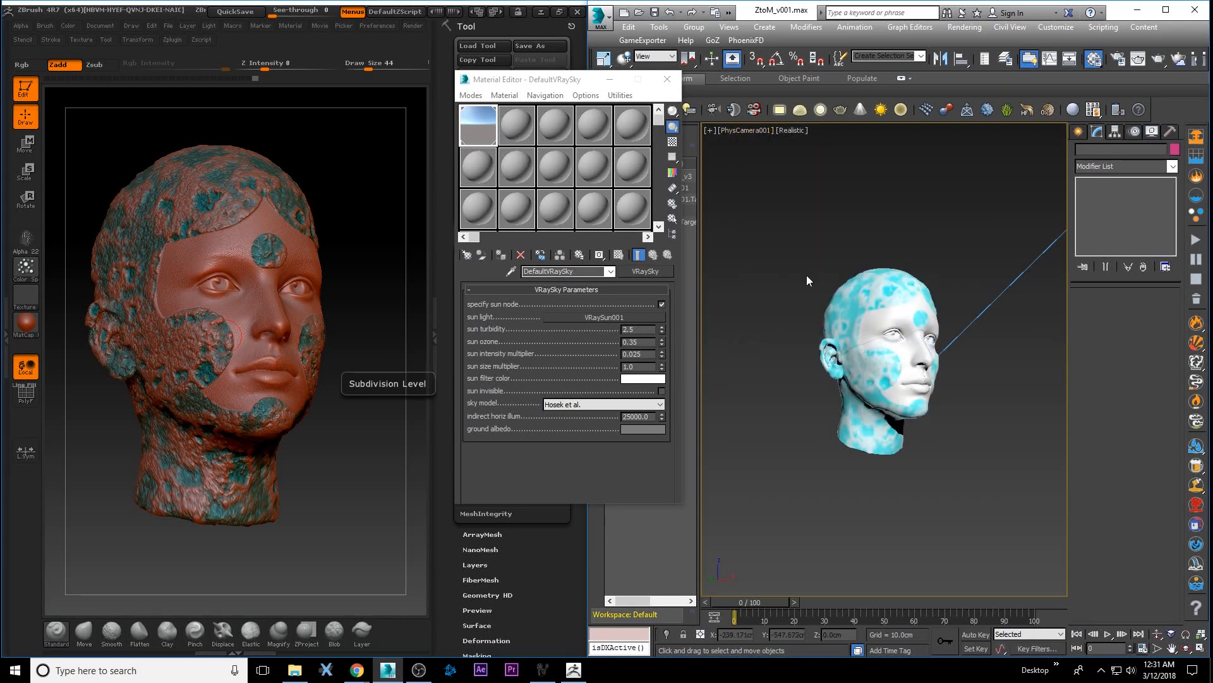
click(1138, 60)
drag(939, 217, 835, 127)
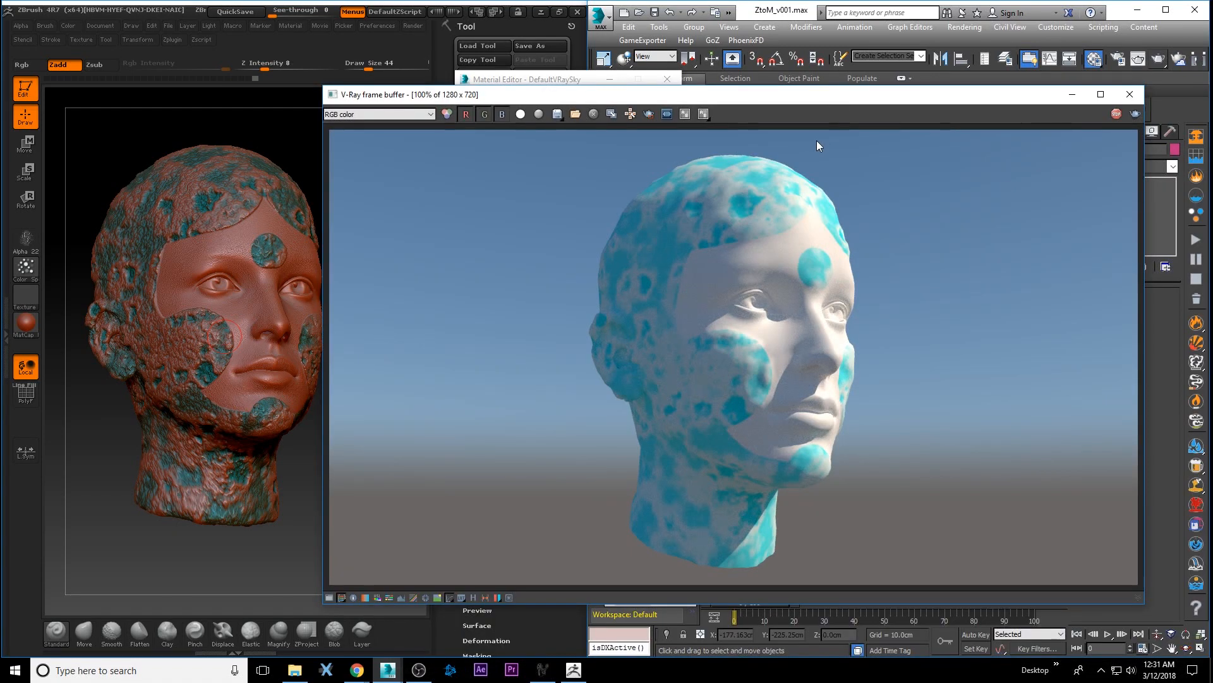
click(1130, 95)
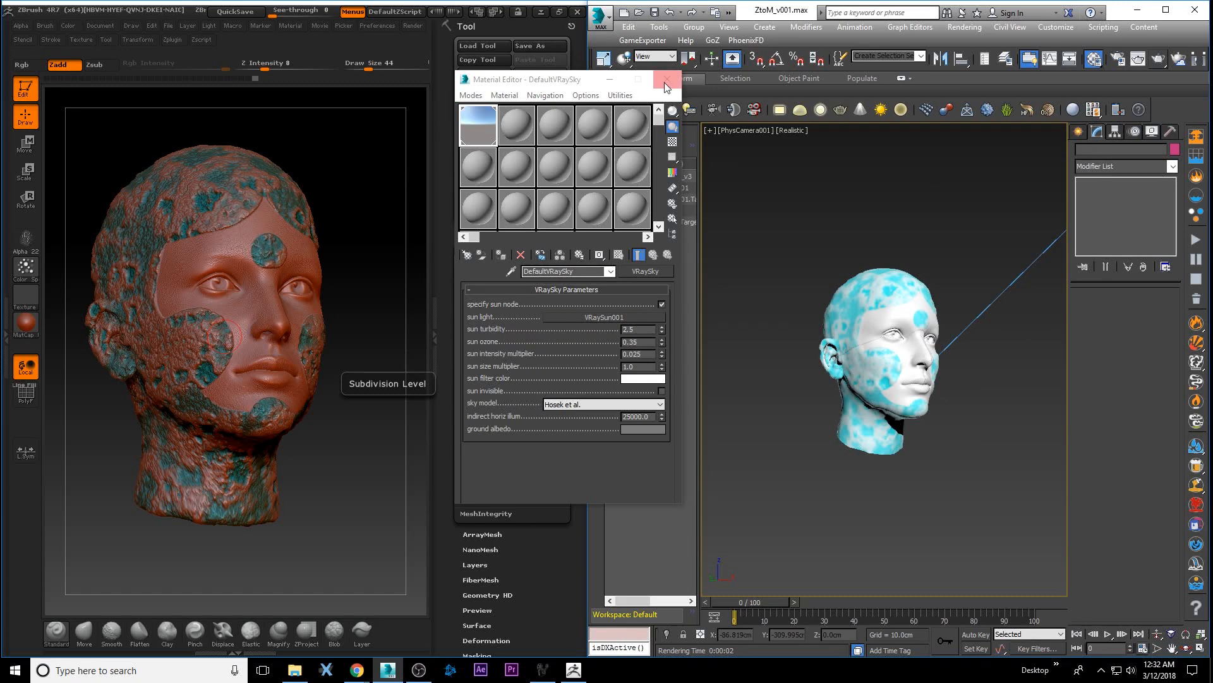
Close the Material Editor and save the scene as the incremented version ZtoM_v002.max.
drag(558, 84, 464, 108)
click(862, 302)
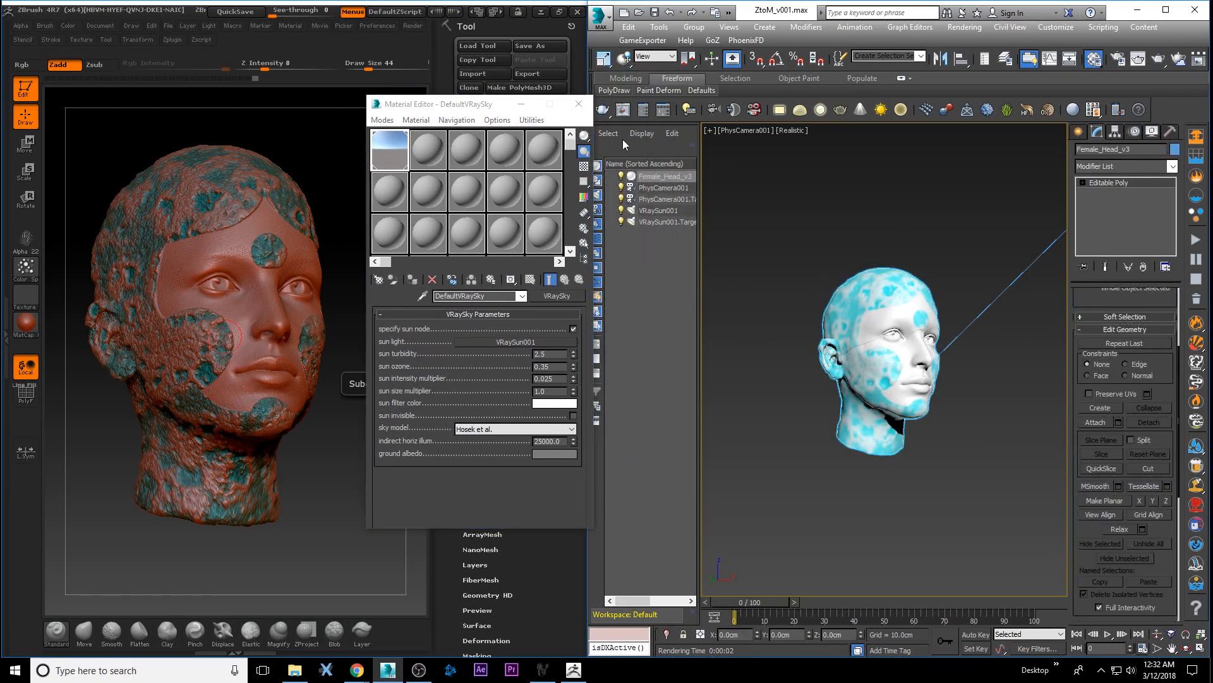
click(579, 103)
click(814, 225)
click(602, 16)
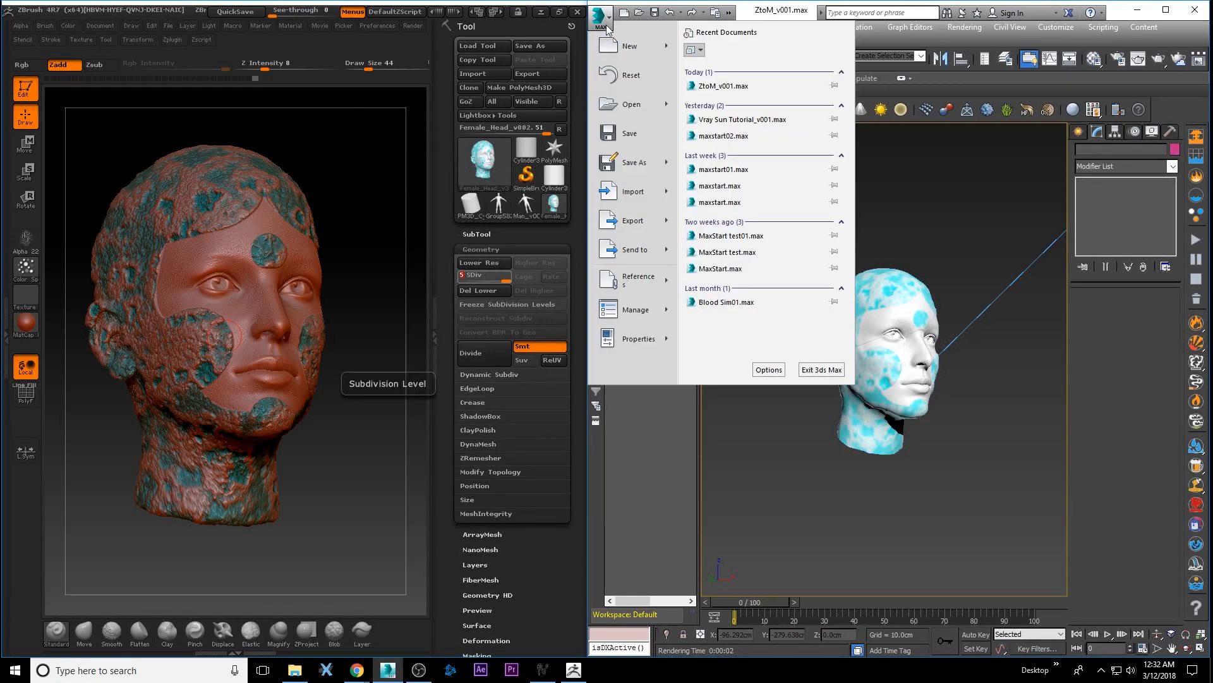
click(610, 162)
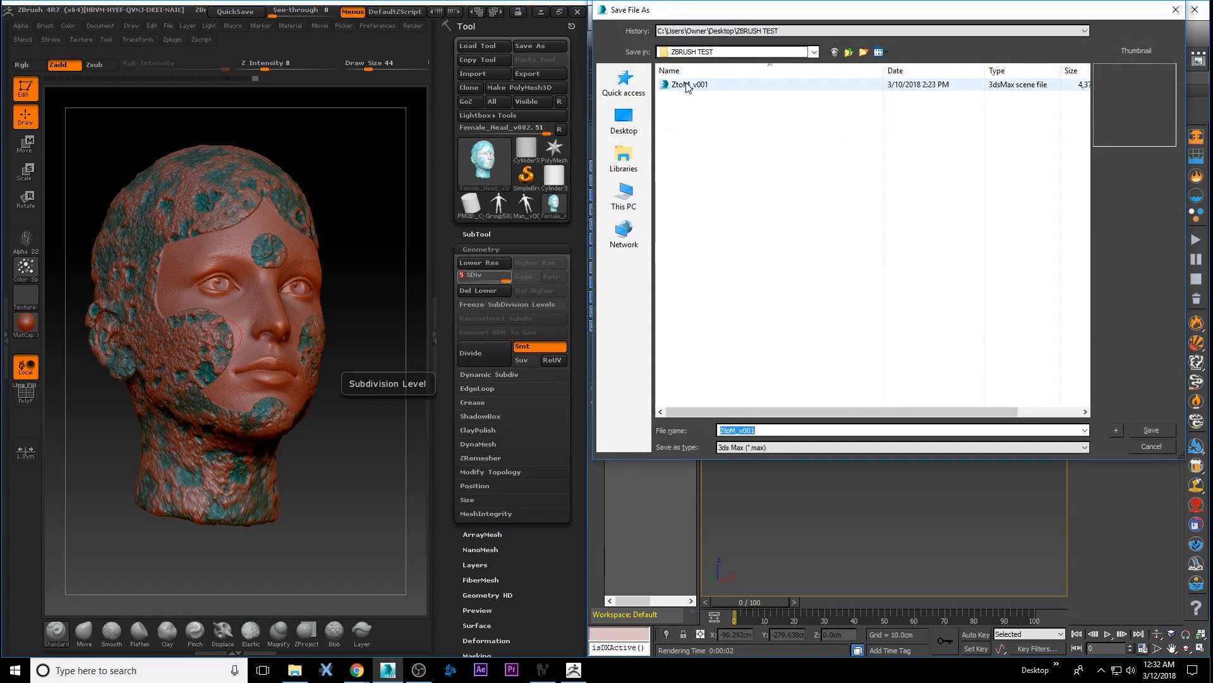
click(1115, 431)
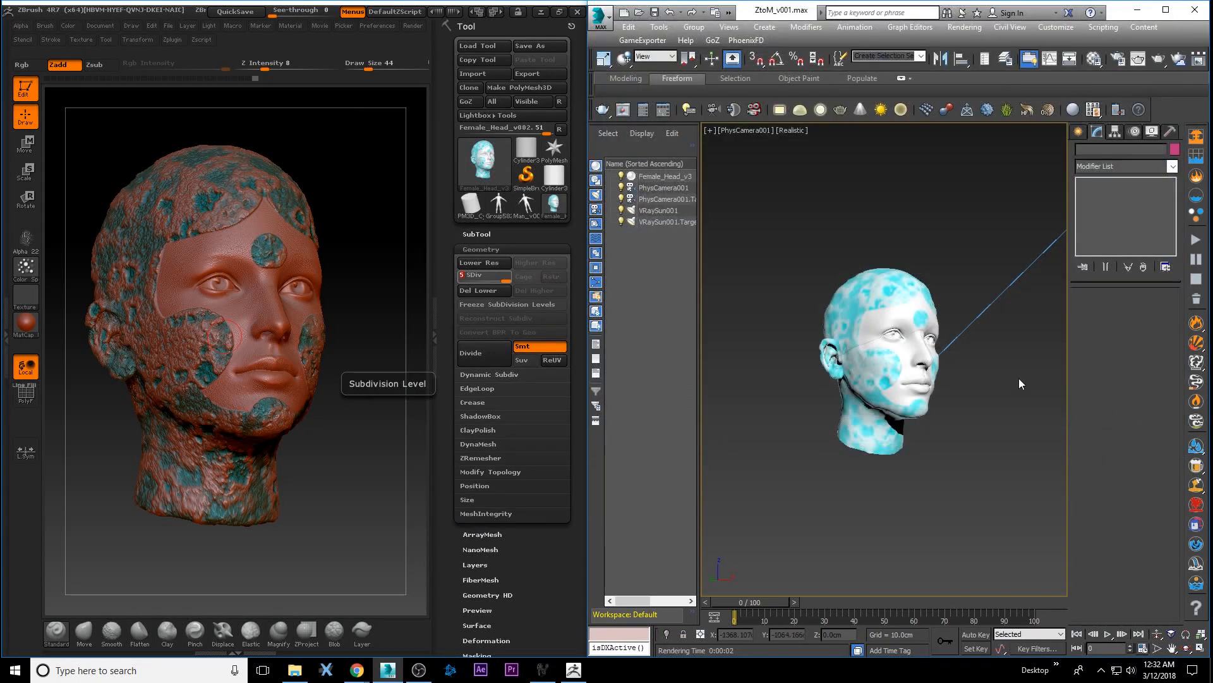
click(894, 299)
right_click(908, 220)
click(927, 235)
click(926, 237)
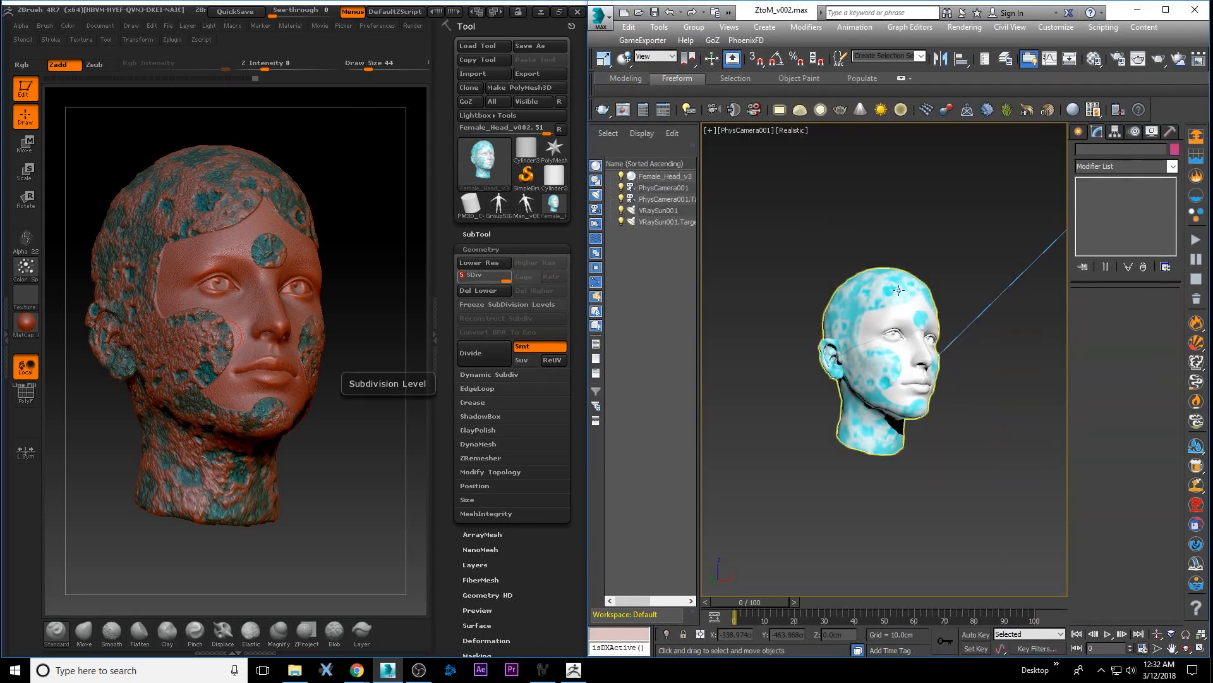
Select the head mesh and add a TurboSmooth modifier above its Editable Poly.
click(899, 291)
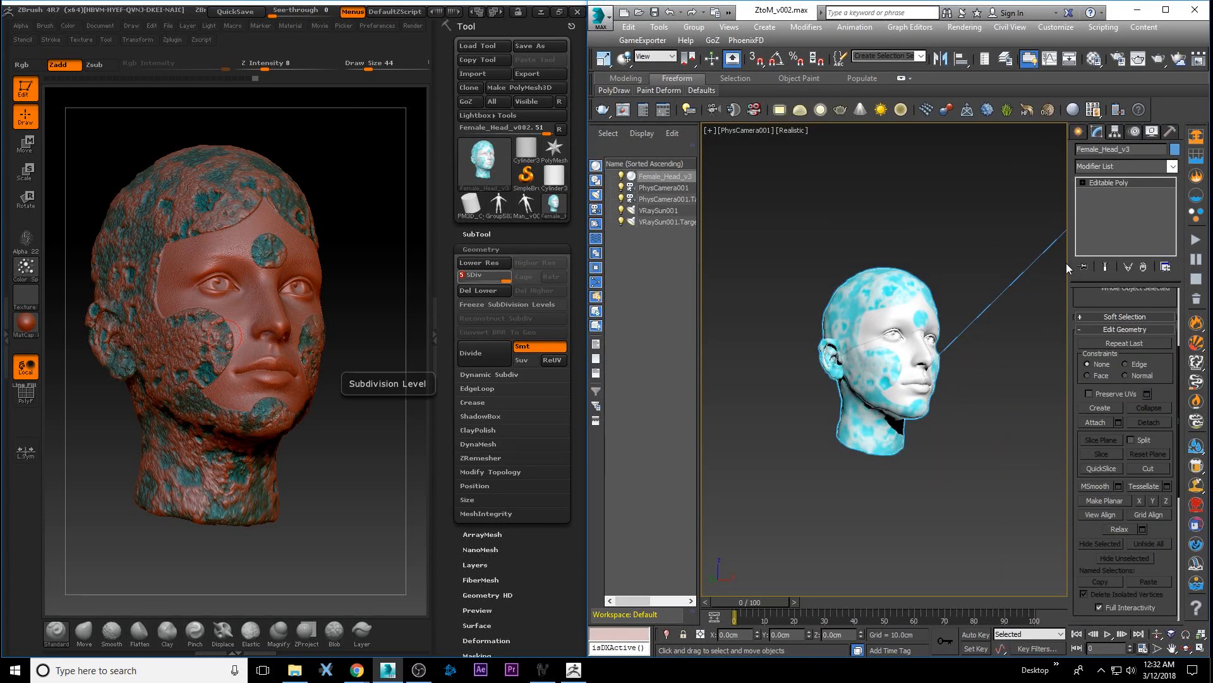
drag(1073, 299, 1072, 358)
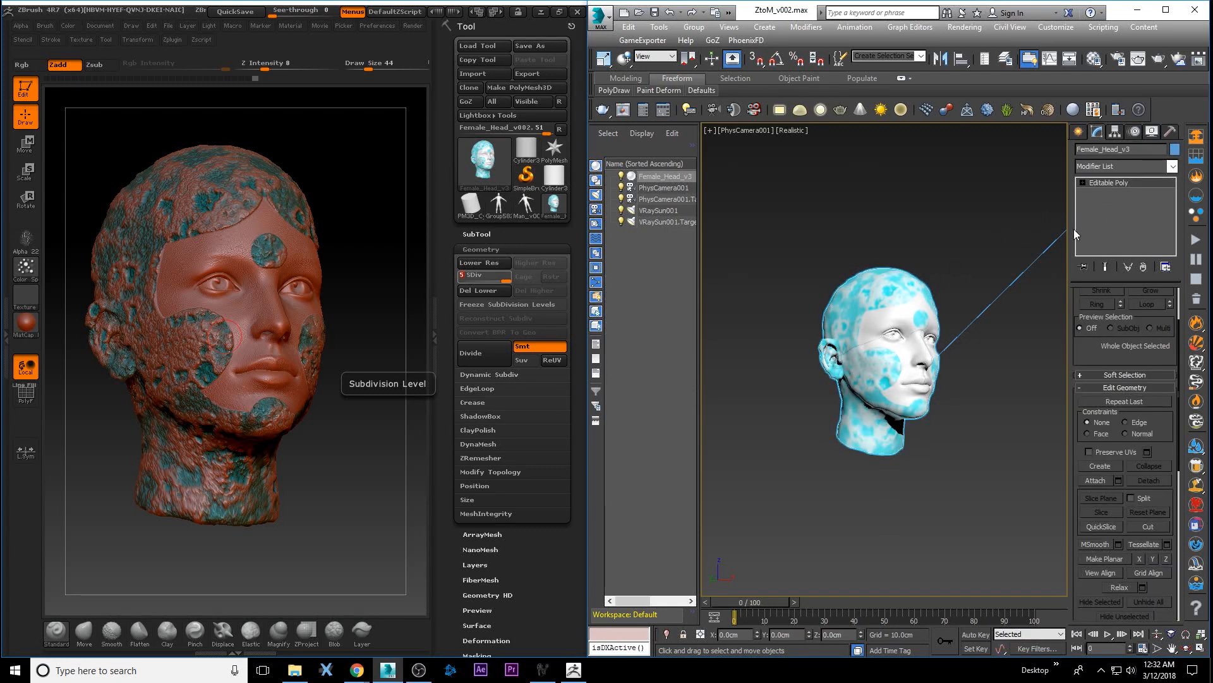
click(1173, 167)
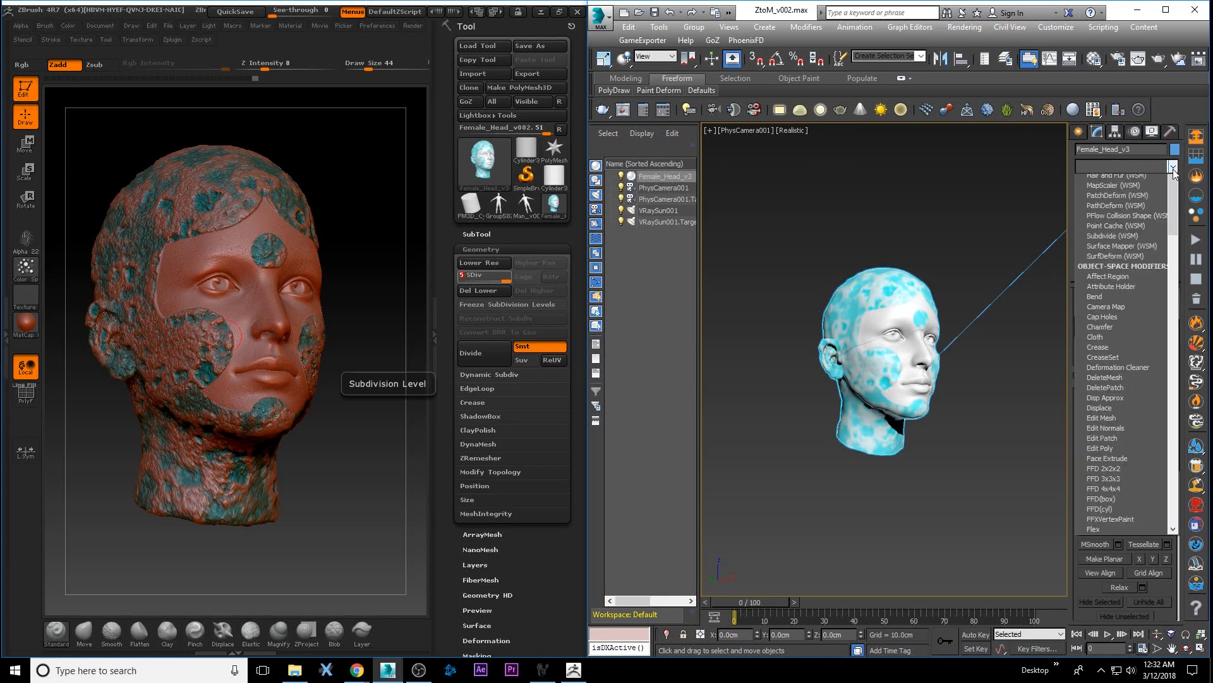
key(t)
key(Down)
key(Down)
key(Down)
key(Down)
key(Down)
key(Down)
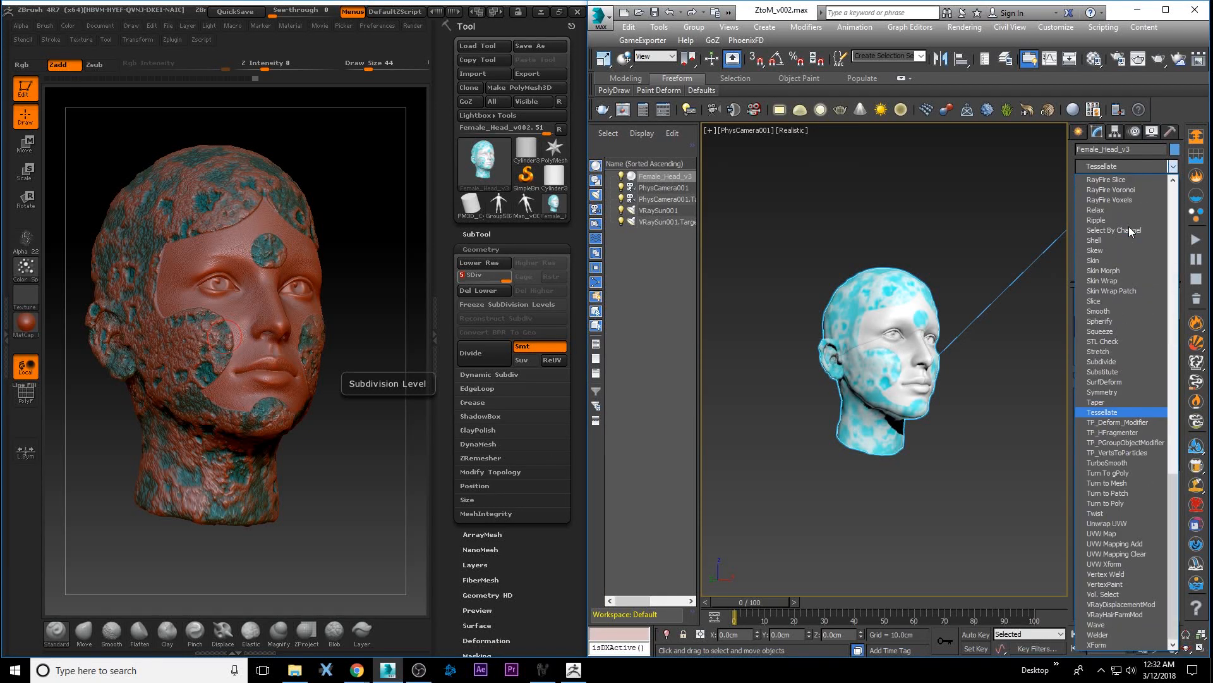
key(Return)
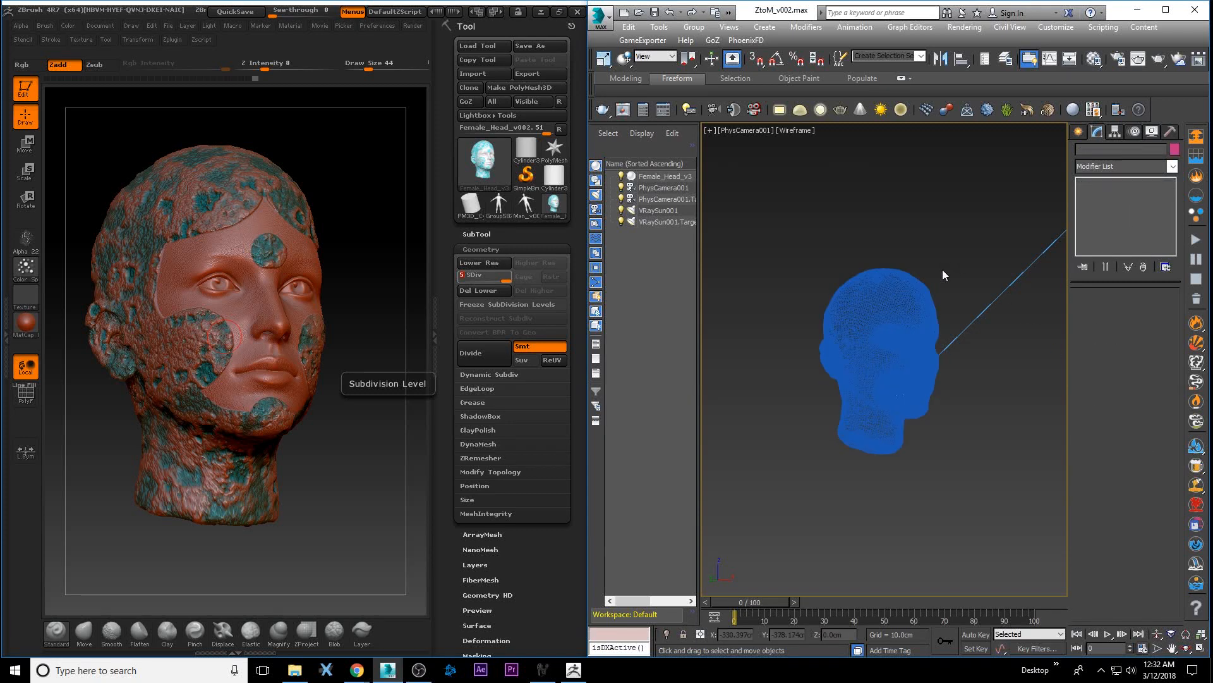
Enable Isoline Display on the head's TurboSmooth and switch the camera view from wireframe back to realistic shading.
key(F3)
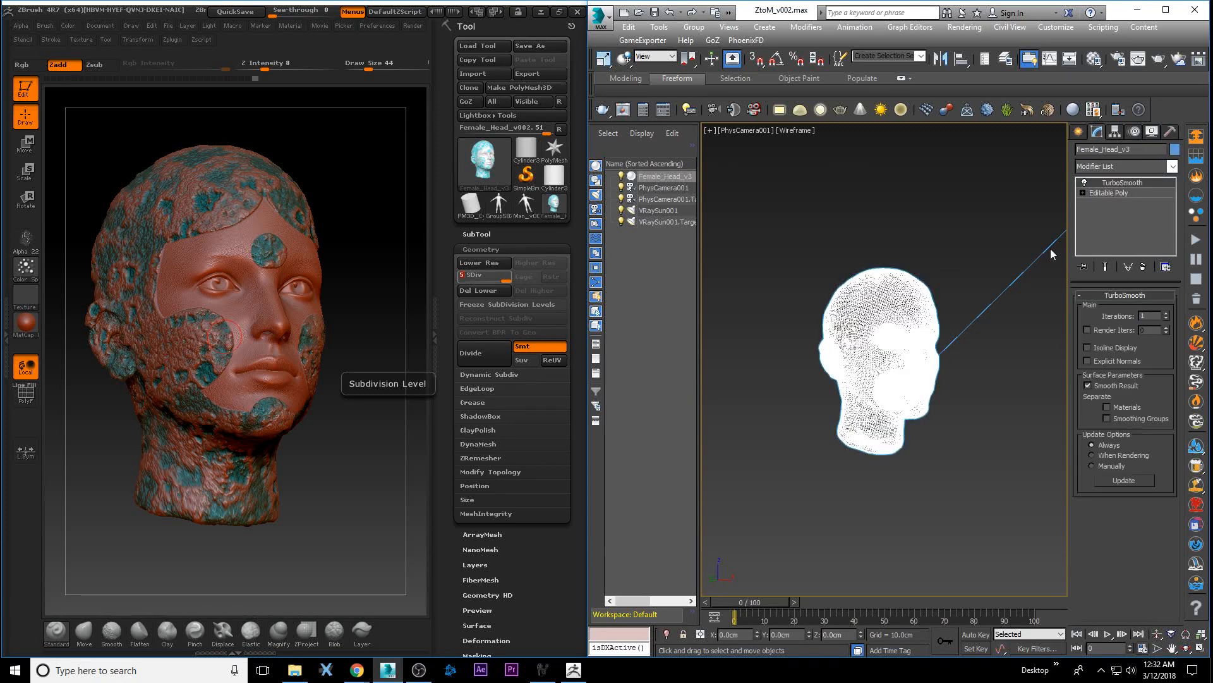
click(1088, 347)
key(F3)
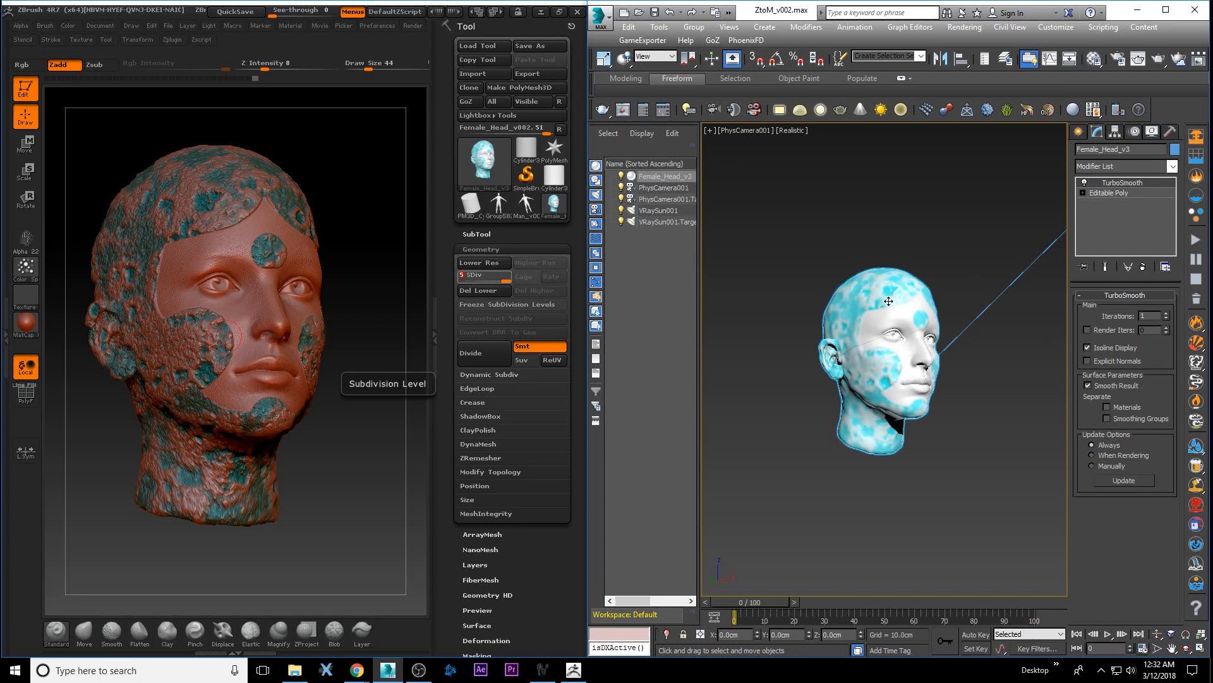
Check the smoothed head's wireframe in the camera view, return to realistic shading and deselect the head.
key(F3)
click(1087, 346)
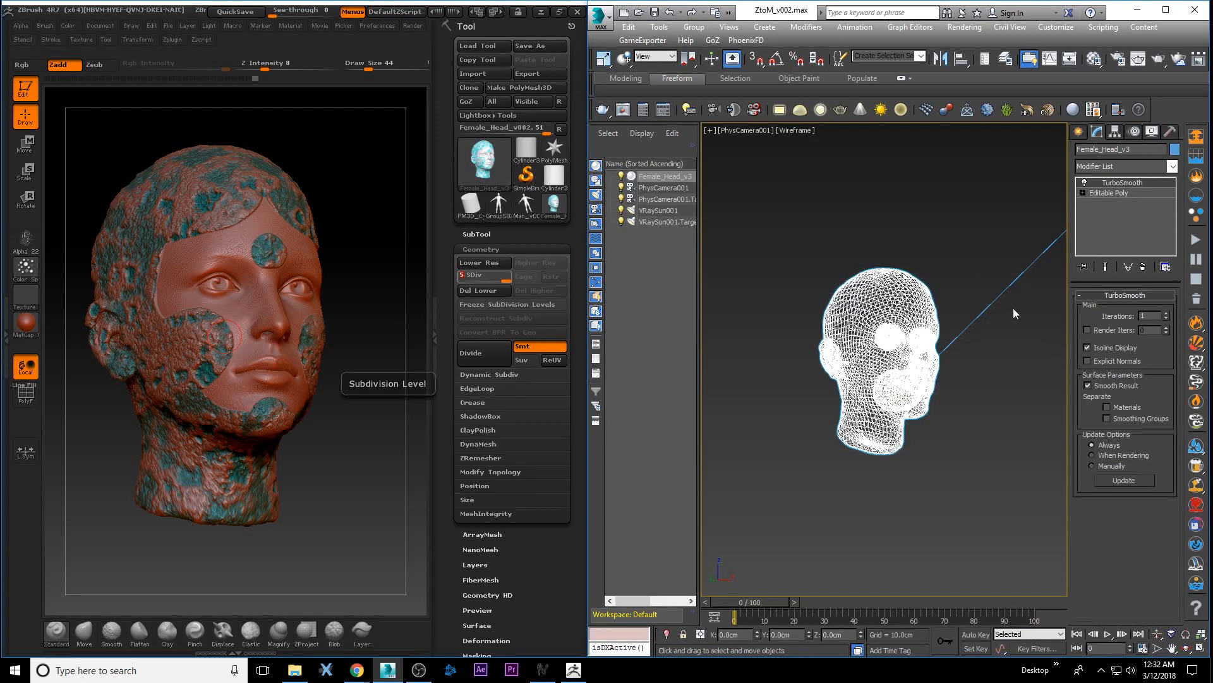
key(F3)
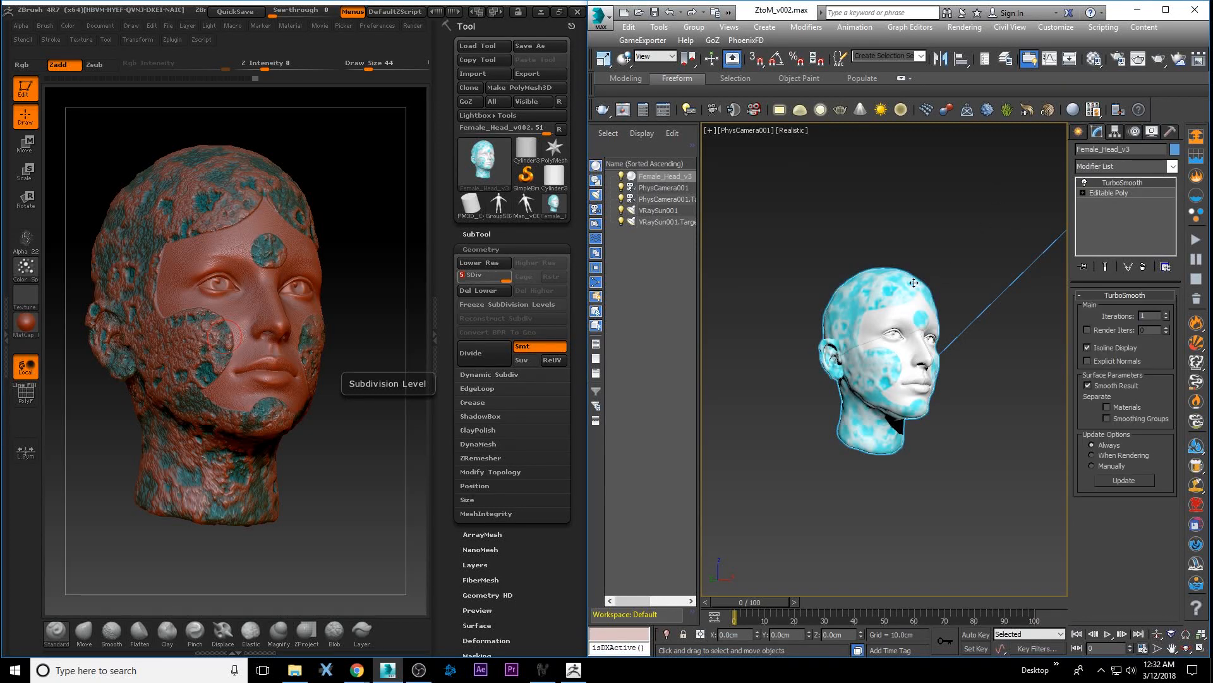
right_click(937, 262)
click(924, 252)
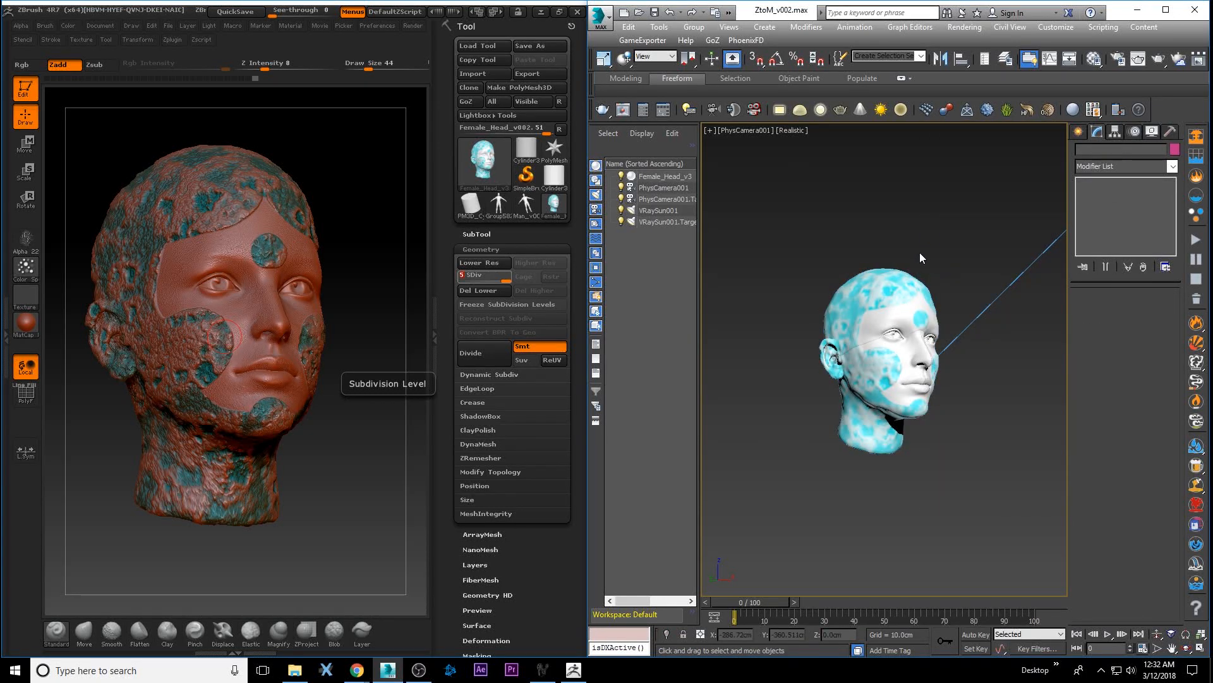
Select the head and add a VRayDisplacementMod modifier above its TurboSmooth.
click(897, 305)
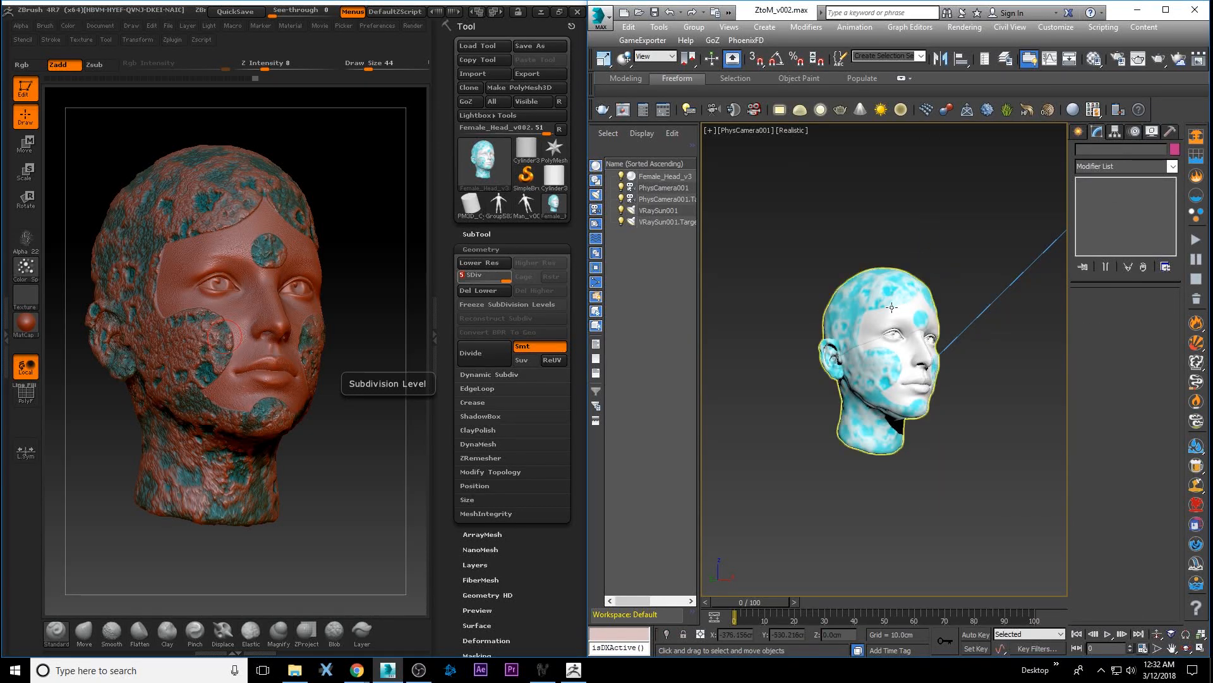
click(1173, 167)
scroll(1115, 279, up, 5)
key(v)
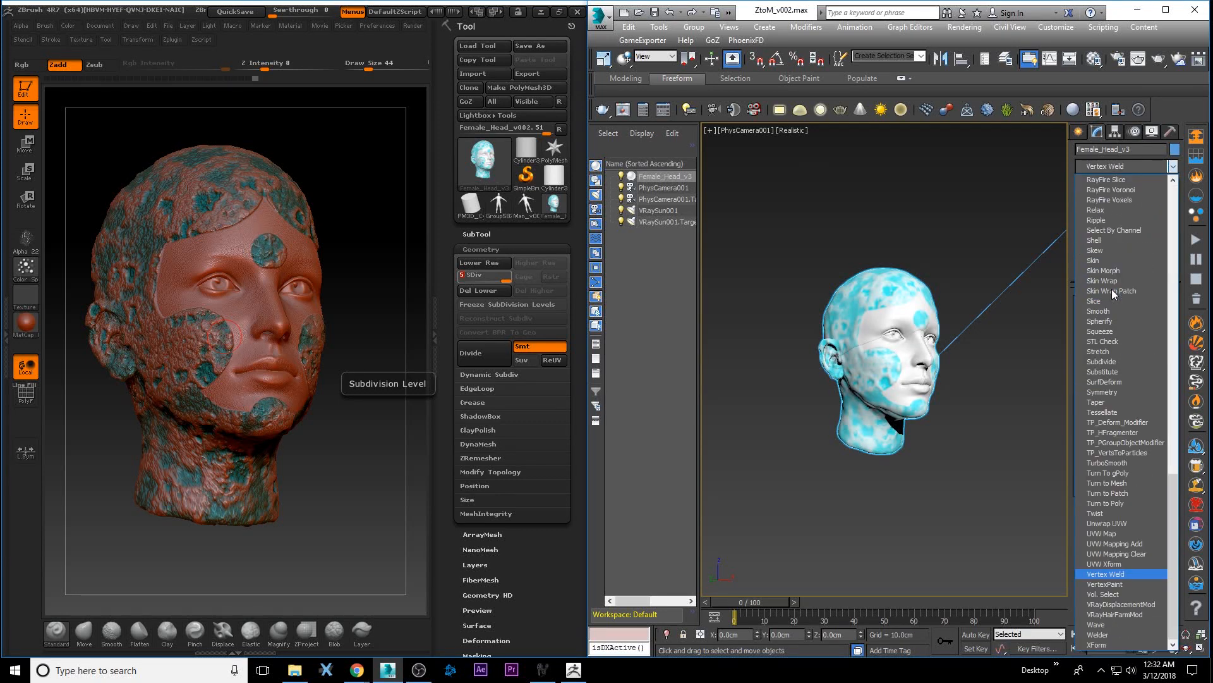
key(Down)
key(Down)
key(Down)
key(Return)
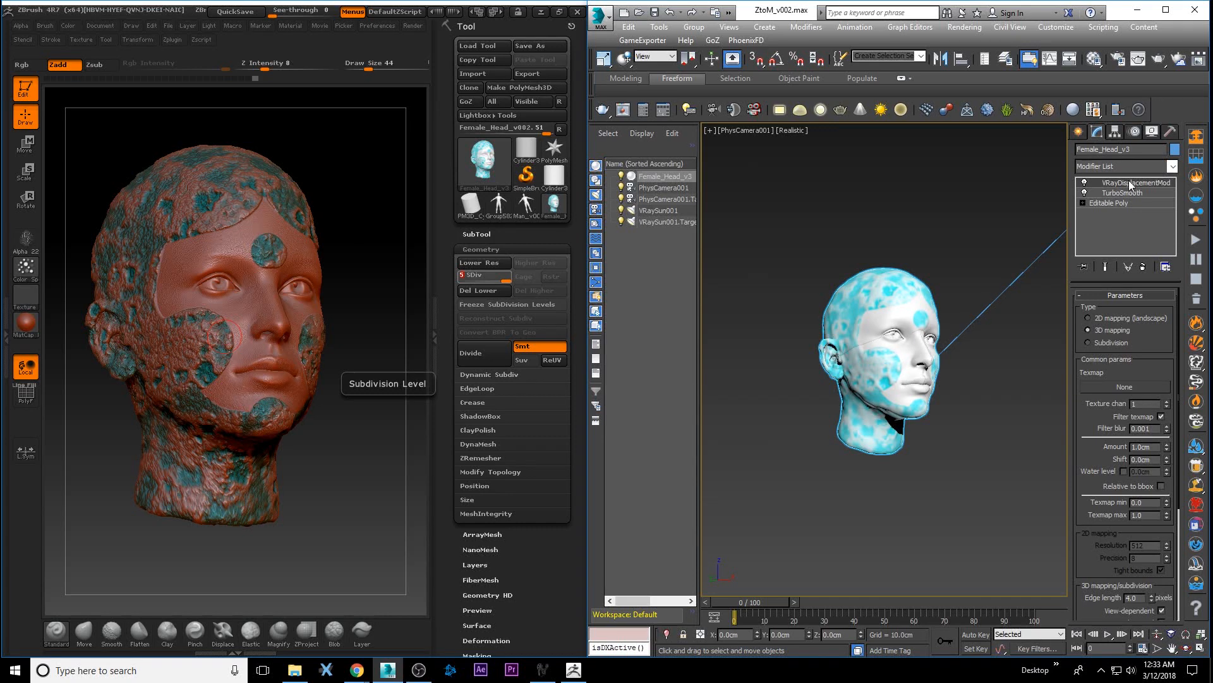
Turn off Filter texmap and set Texmap min to -1 on the head's VRayDisplacementMod.
drag(1078, 333, 1080, 272)
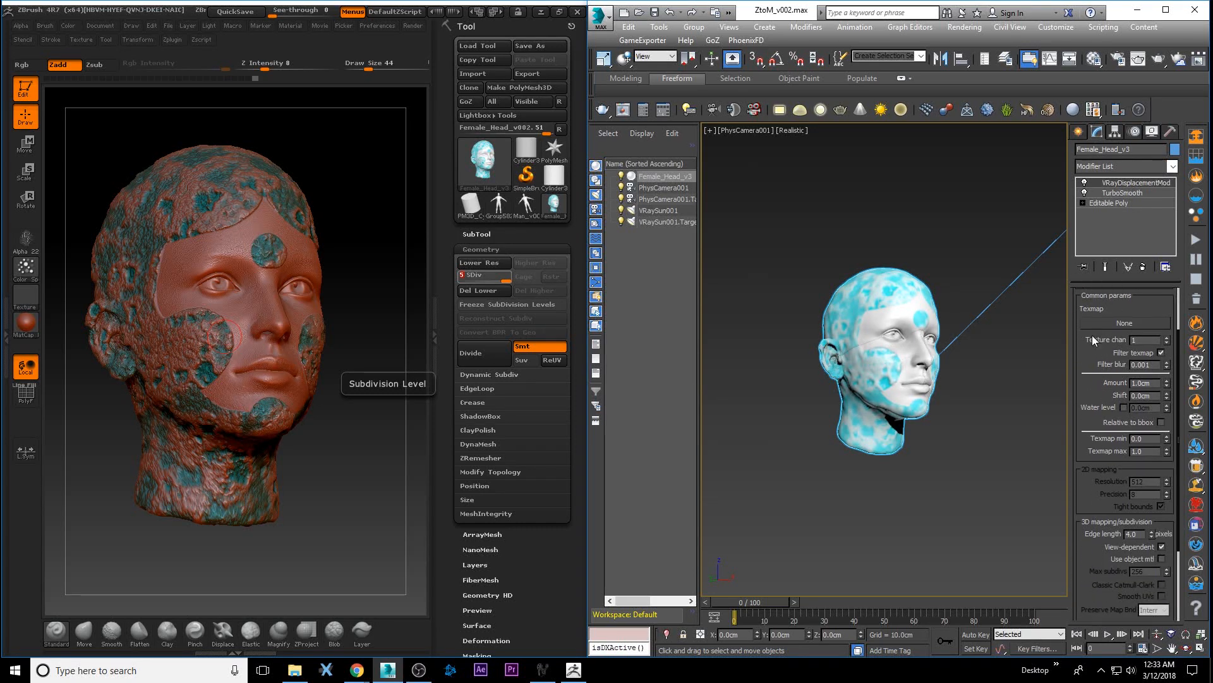
drag(1092, 339, 1088, 429)
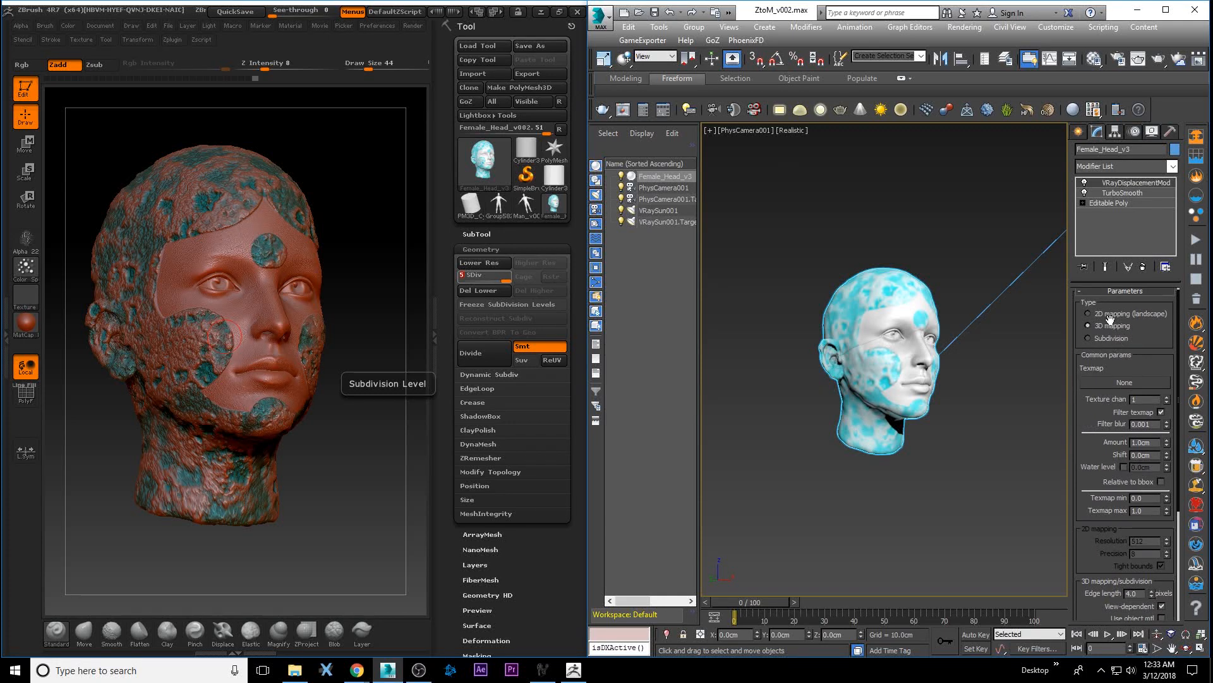
drag(1123, 363, 1122, 358)
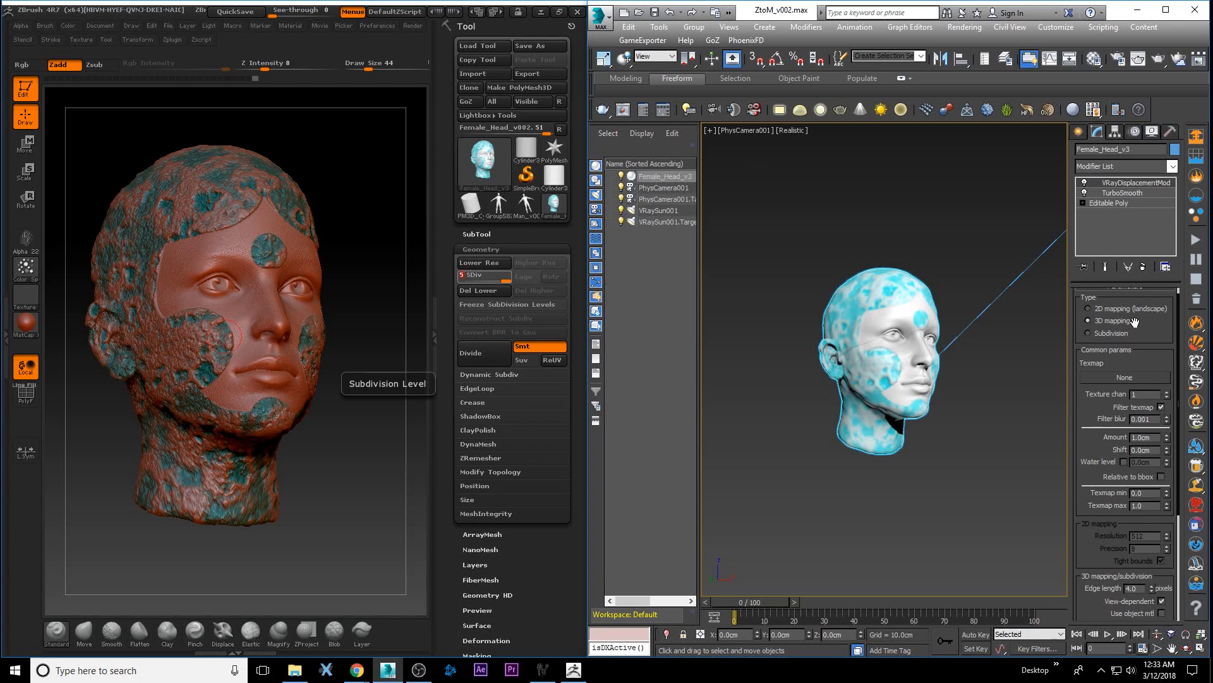
scroll(1131, 319, down, 5)
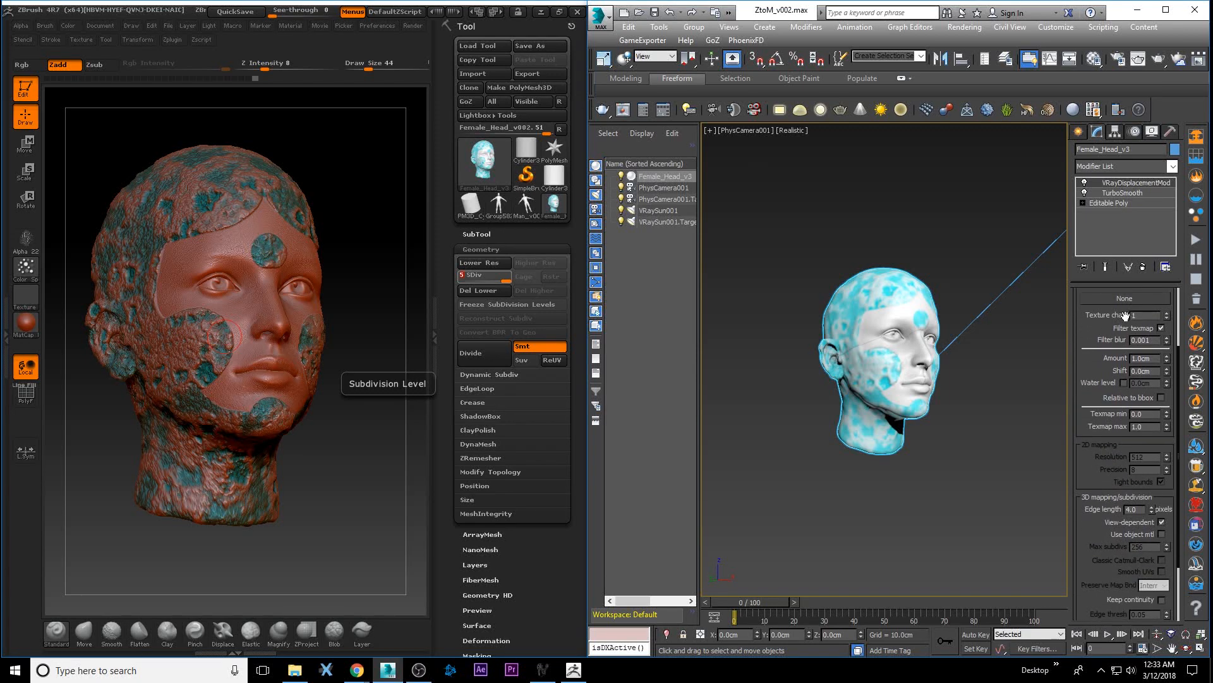
click(1161, 329)
double_click(1149, 414)
text(-)
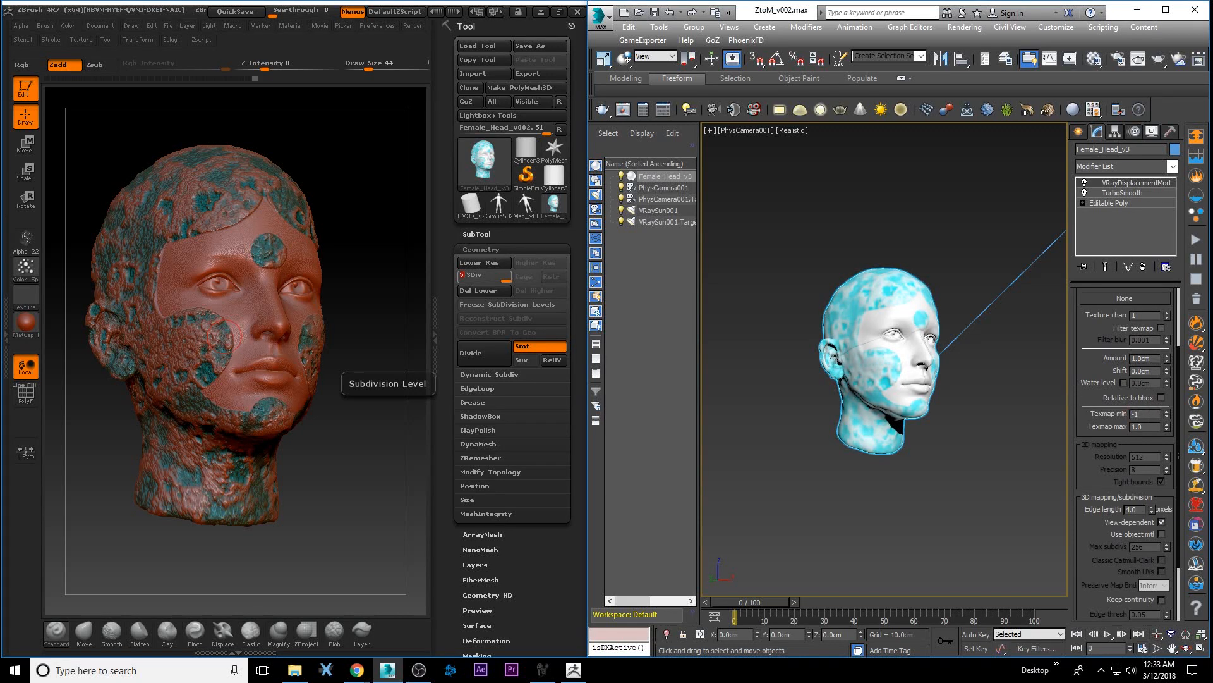
text(1)
key(Return)
Enable Static geometry in the displacement modifier's 3D performance settings.
click(1143, 427)
scroll(1082, 464, down, 3)
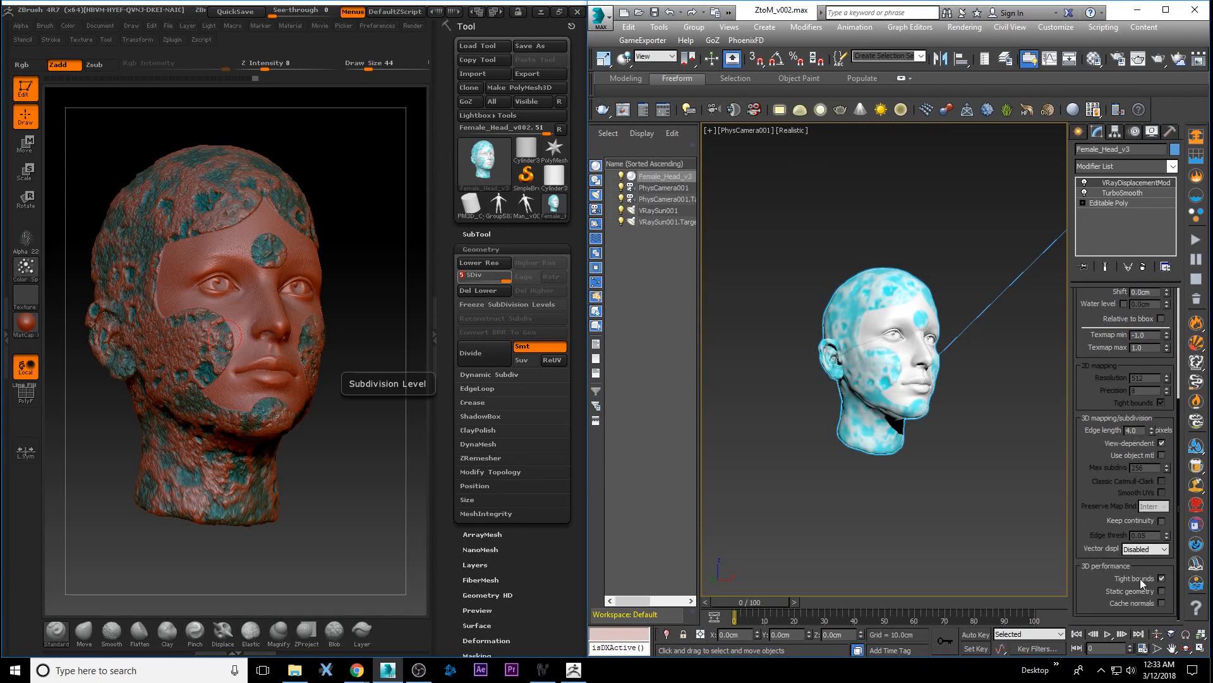
click(1162, 591)
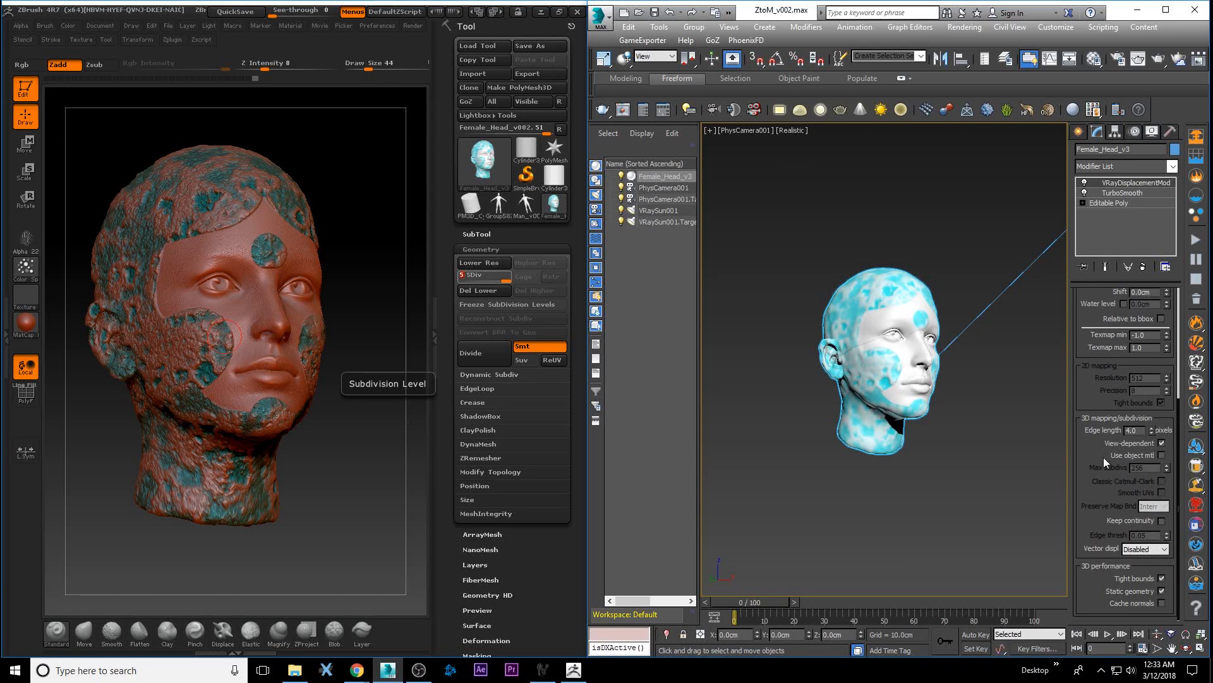
scroll(1103, 457, up, 6)
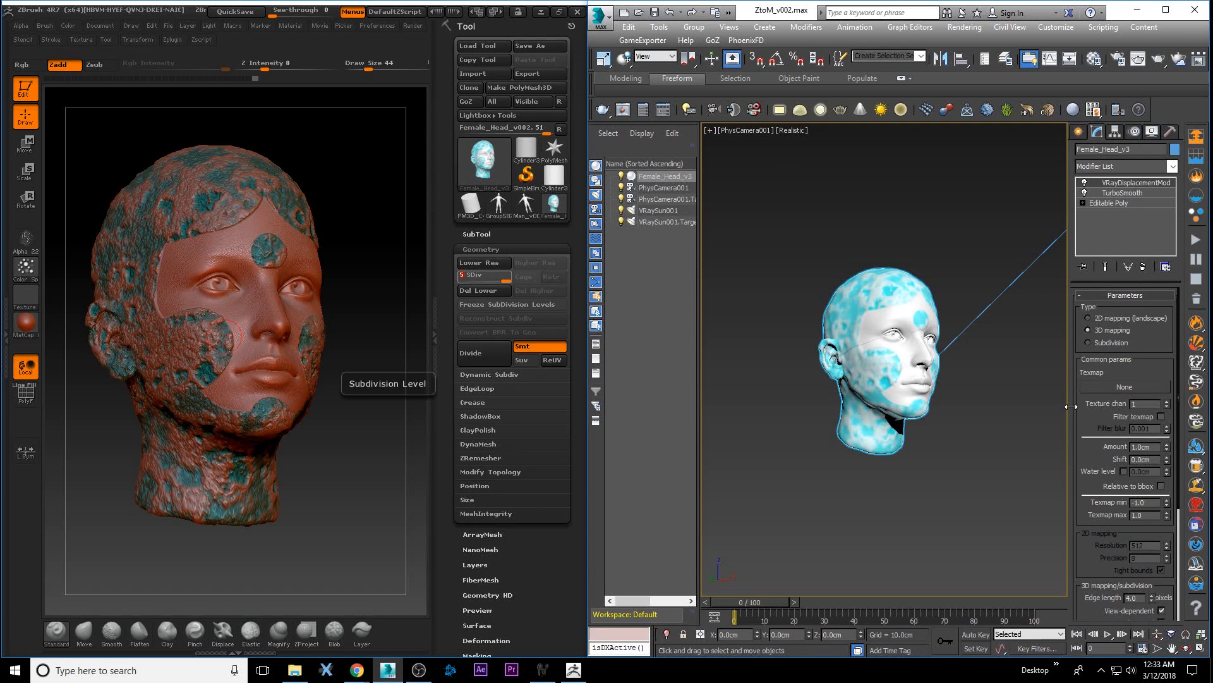
click(601, 17)
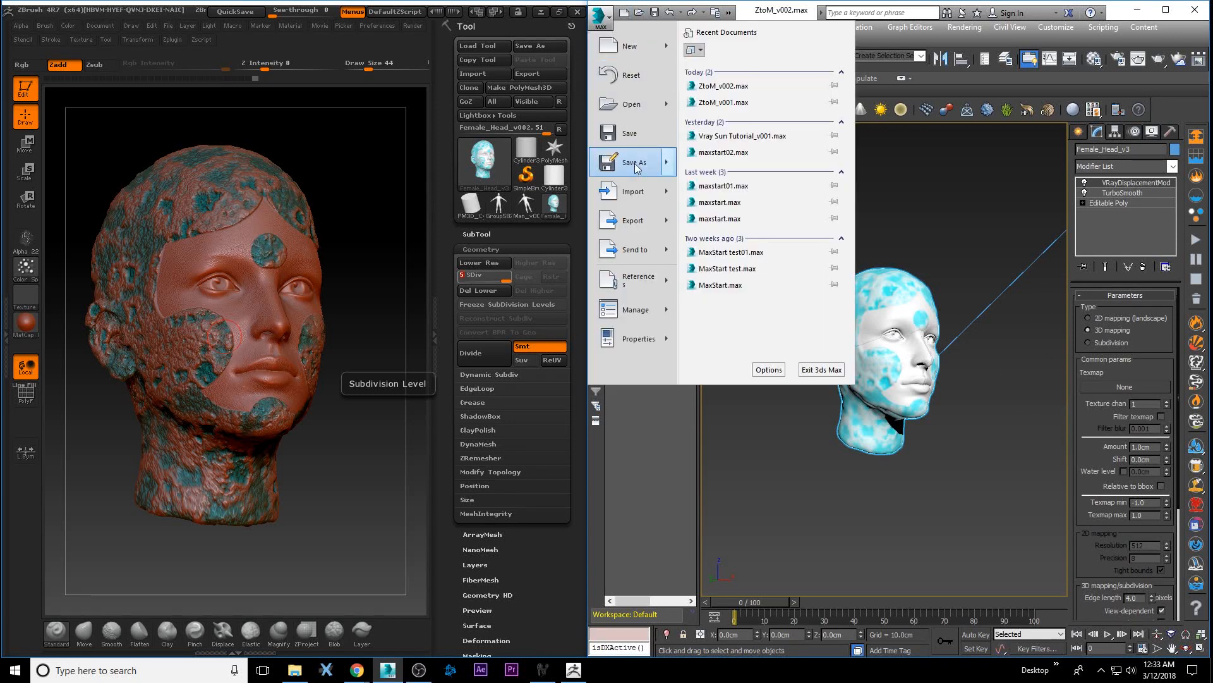
click(634, 164)
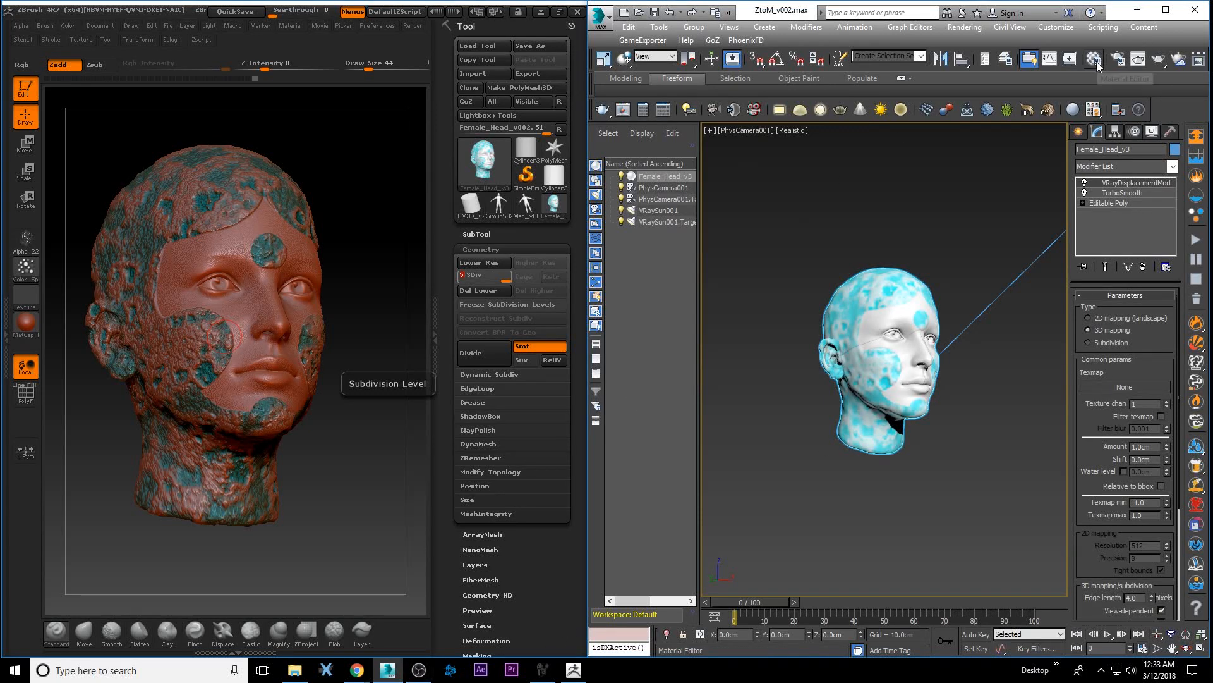
click(1125, 387)
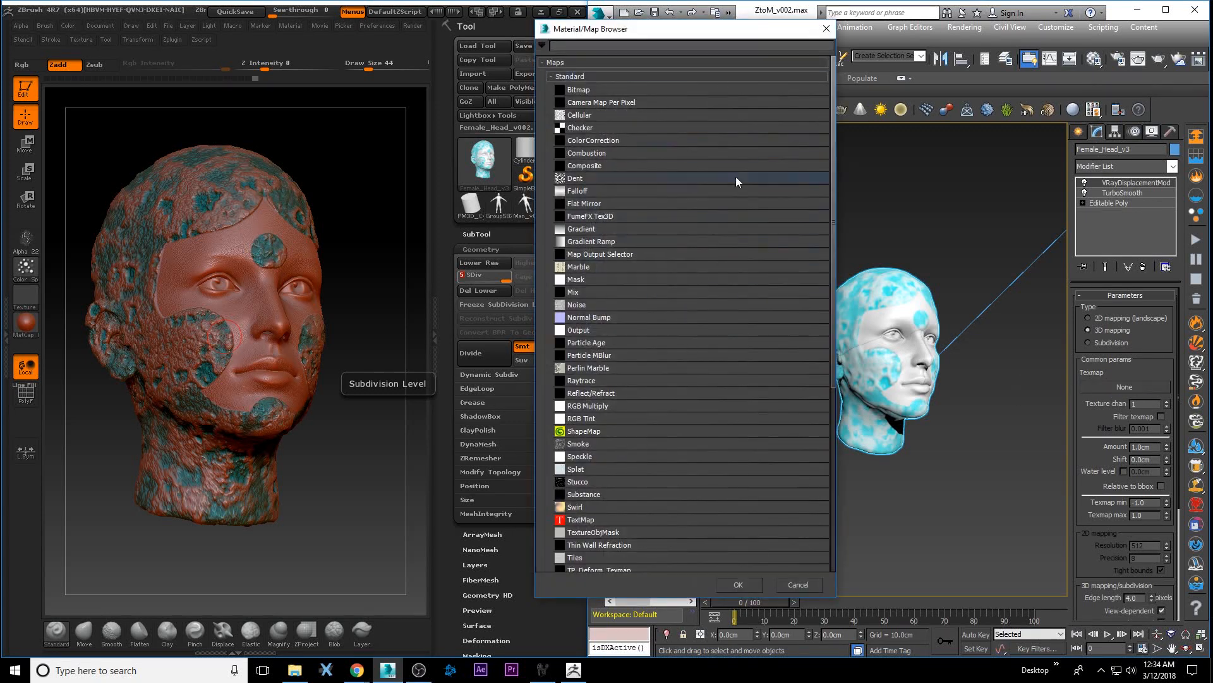
click(827, 29)
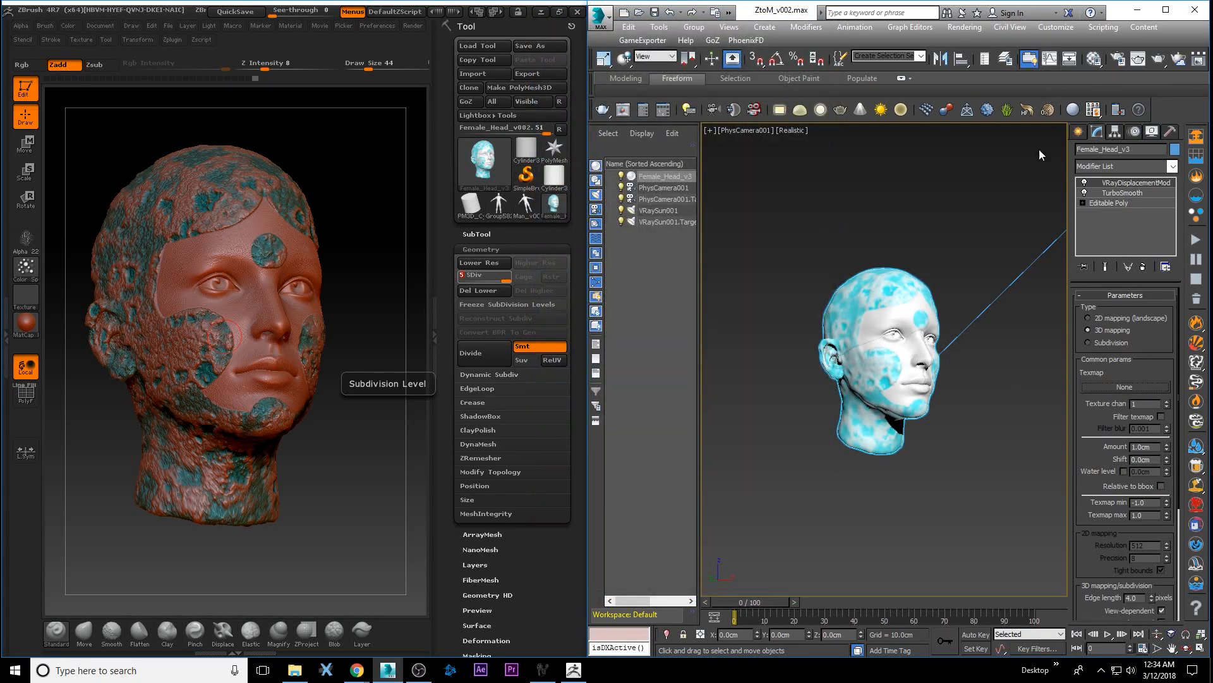
Open the Material Editor and select the standard material in the second sample slot.
click(1094, 58)
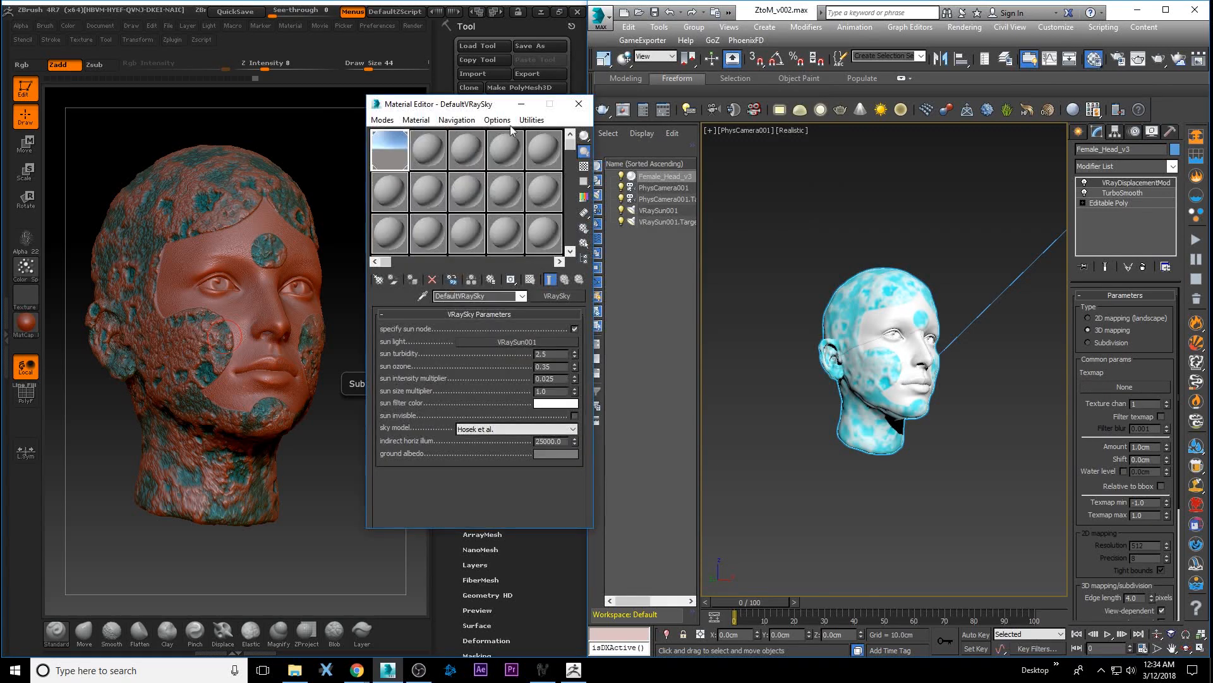
drag(484, 107, 601, 106)
click(545, 149)
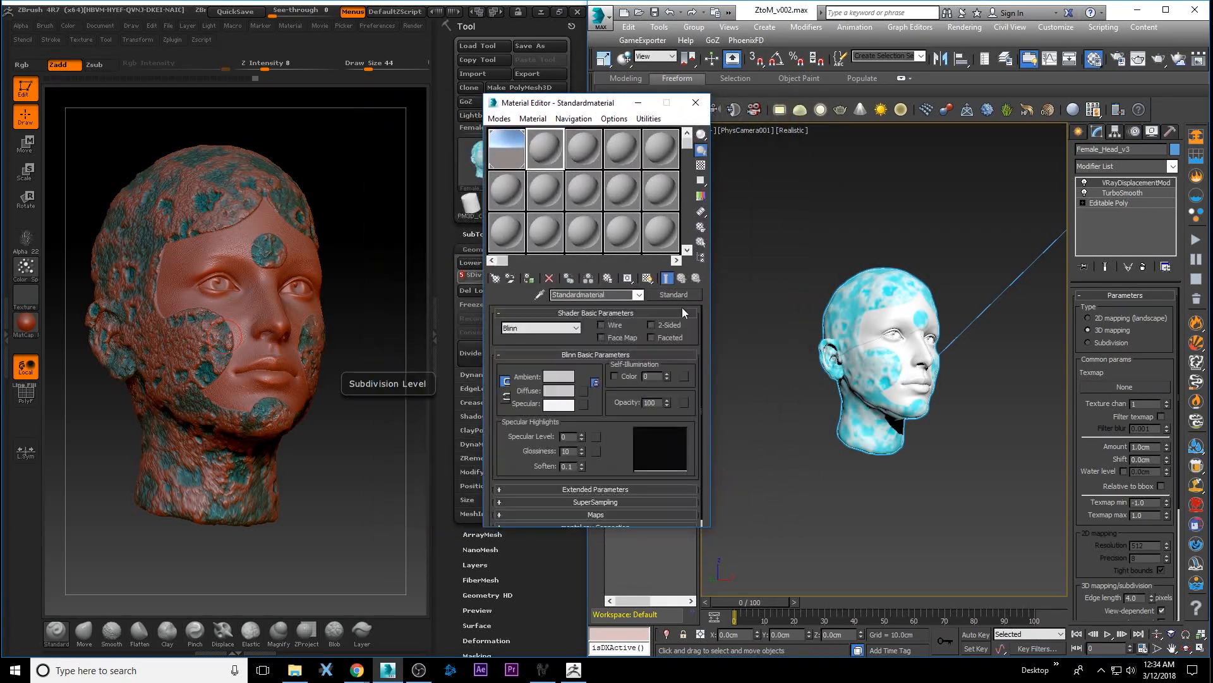
click(674, 295)
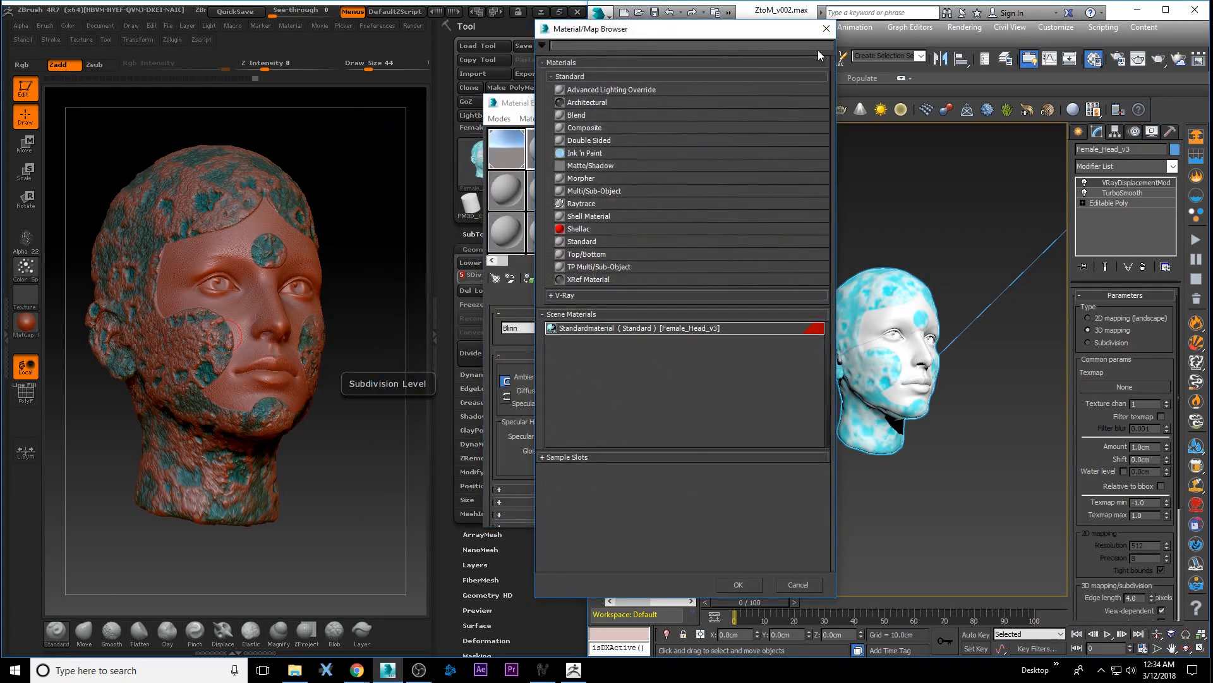
click(826, 29)
Load Female_Head_v002-DM6000_u0_v0.exr from the desktop's ZBRUSH TEST folder as a Bitmap in the standard material's Diffuse map, accepting the default OpenEXR settings.
click(583, 392)
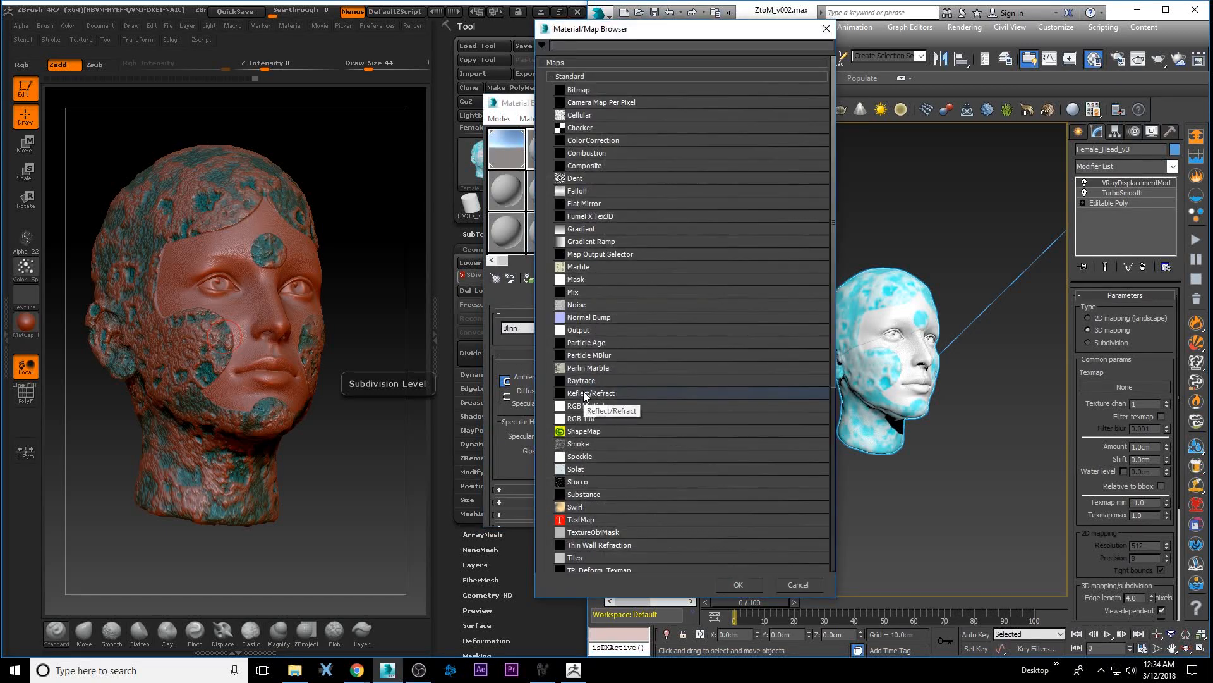
double_click(583, 92)
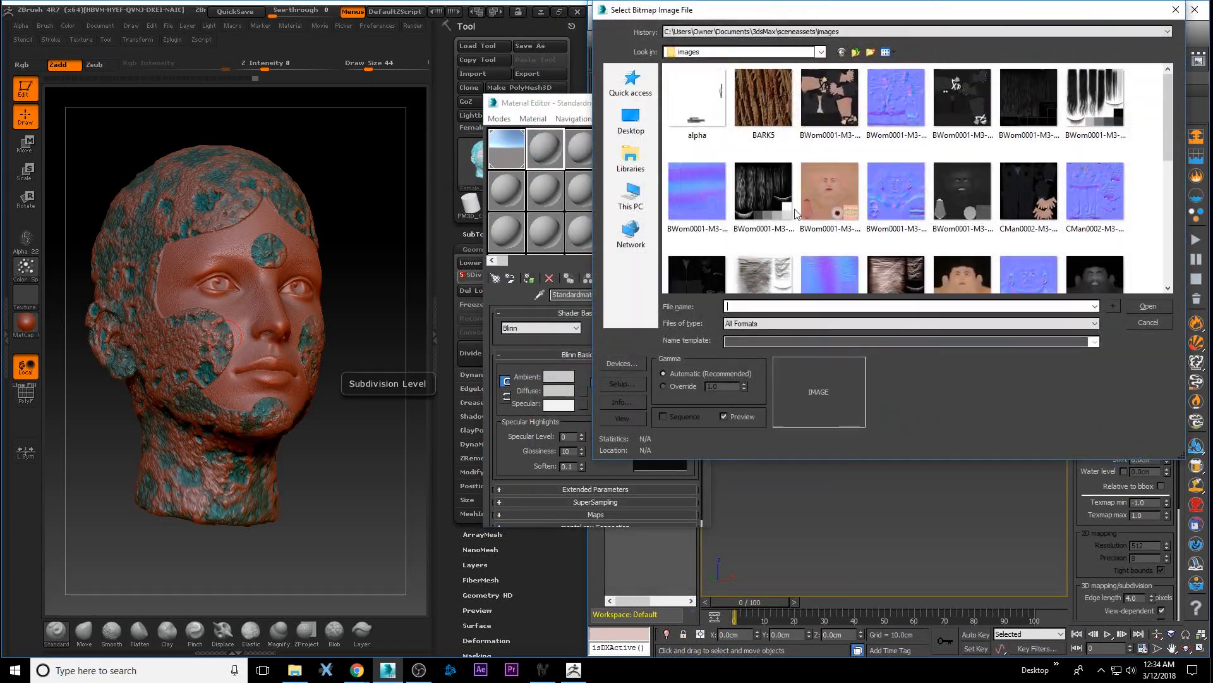
click(627, 123)
scroll(720, 160, down, 5)
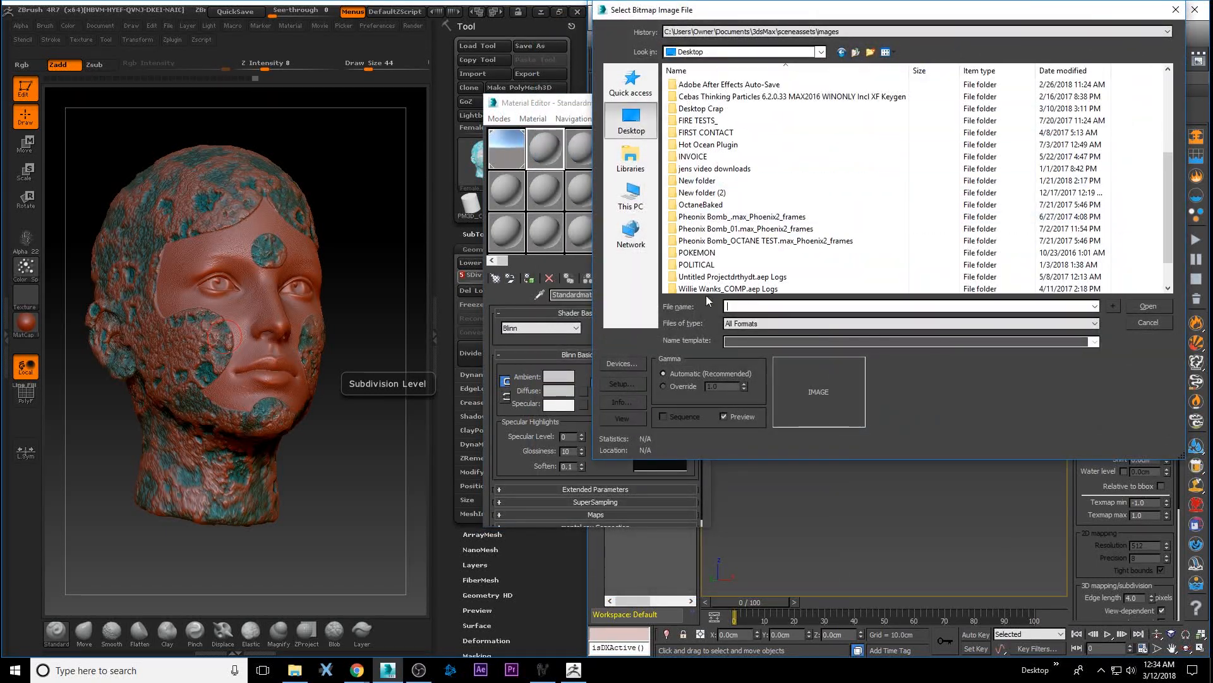
double_click(702, 278)
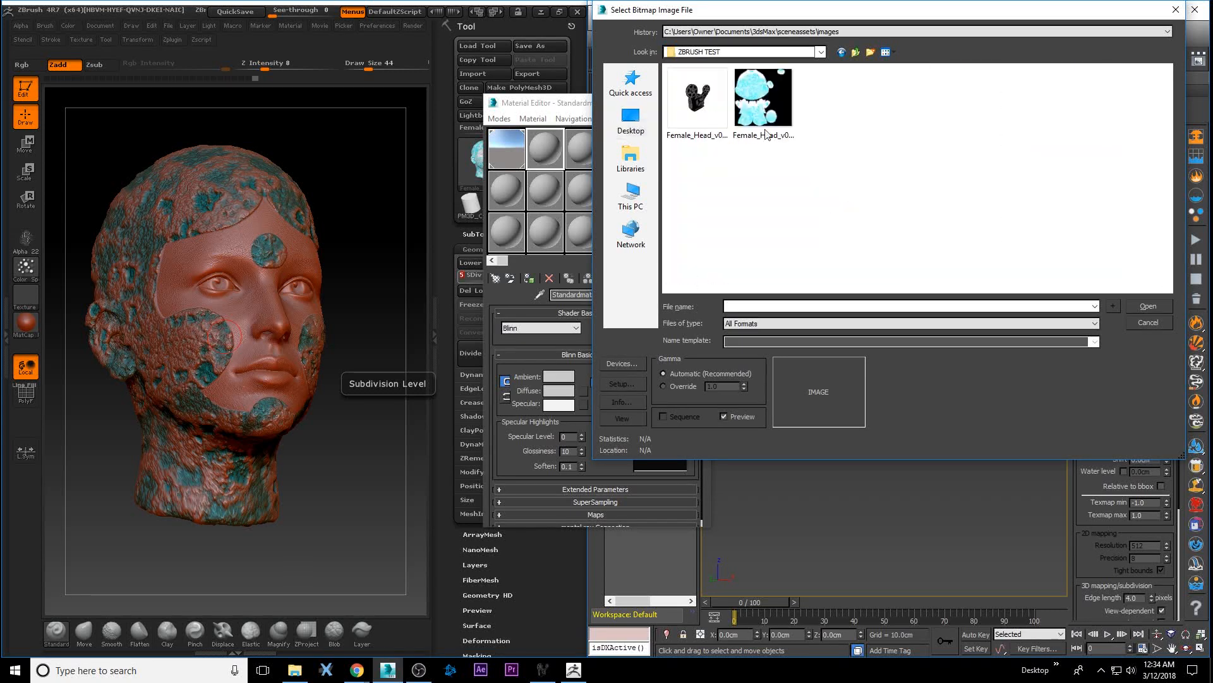
click(701, 117)
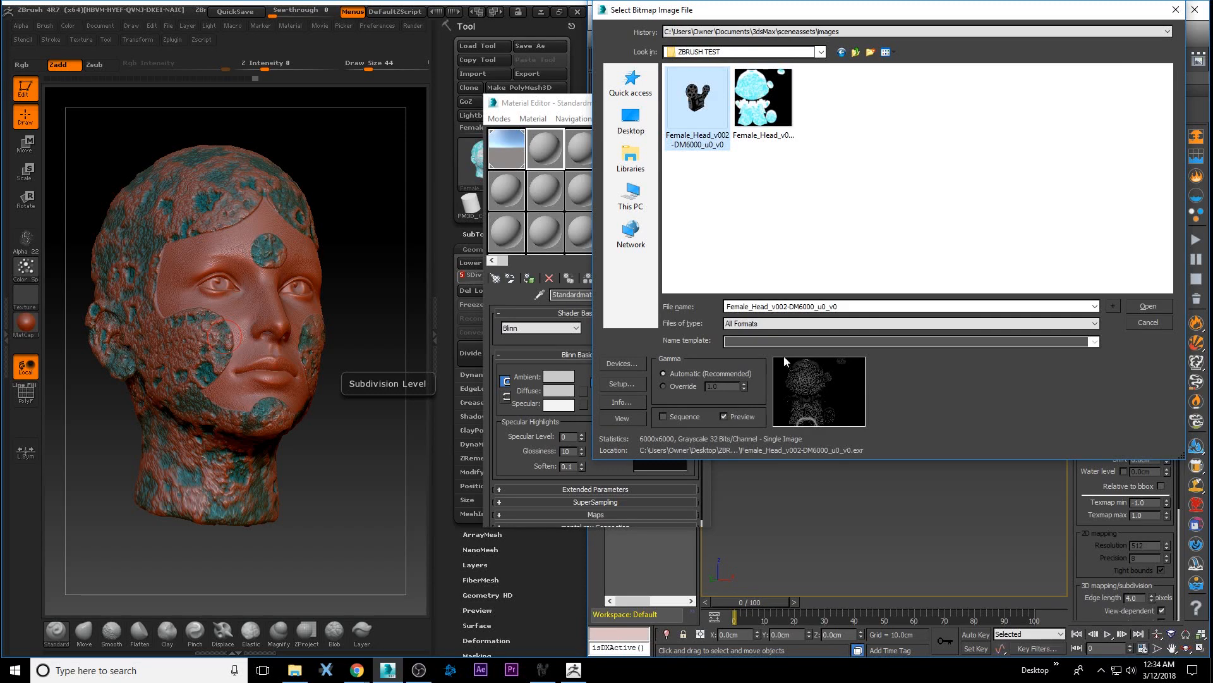
click(1152, 305)
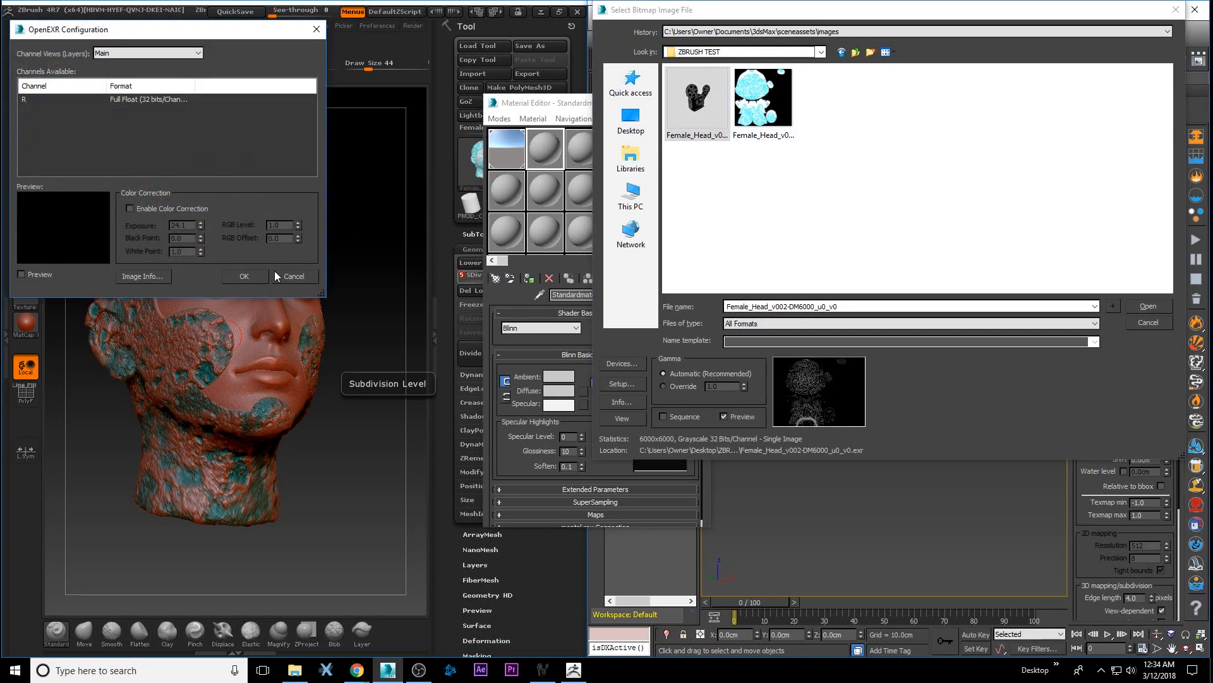
click(244, 277)
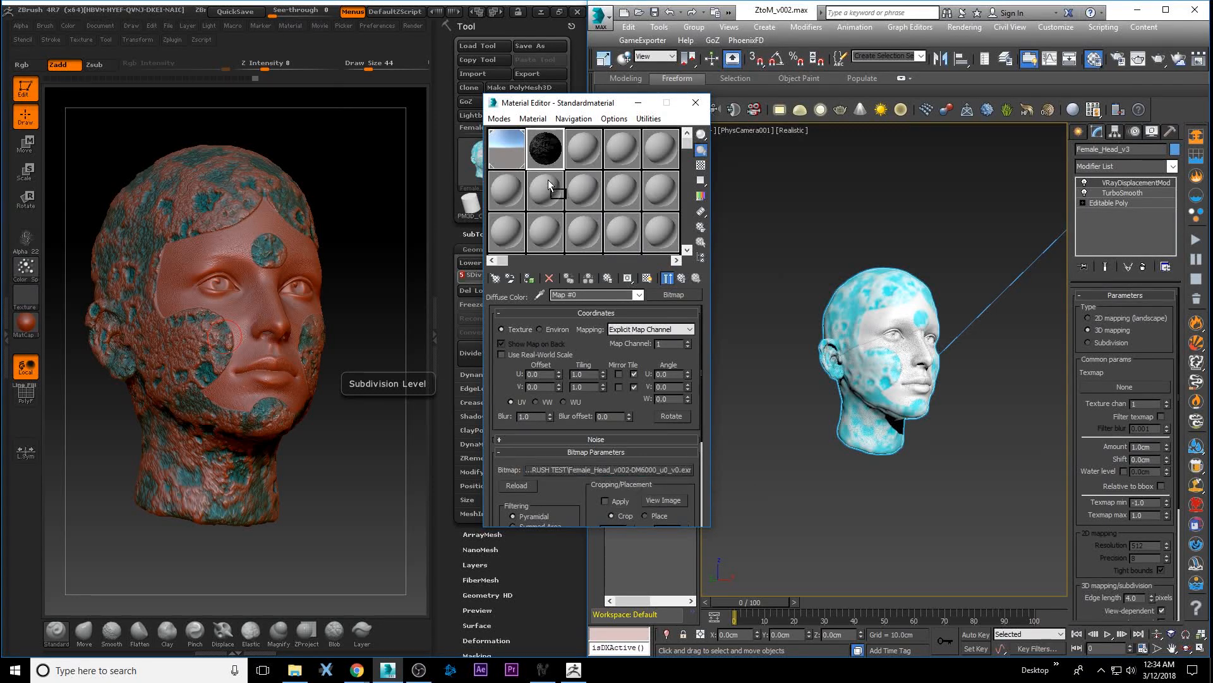
Copy the displacement bitmap into the third sample slot as a standalone map.
drag(548, 179, 571, 153)
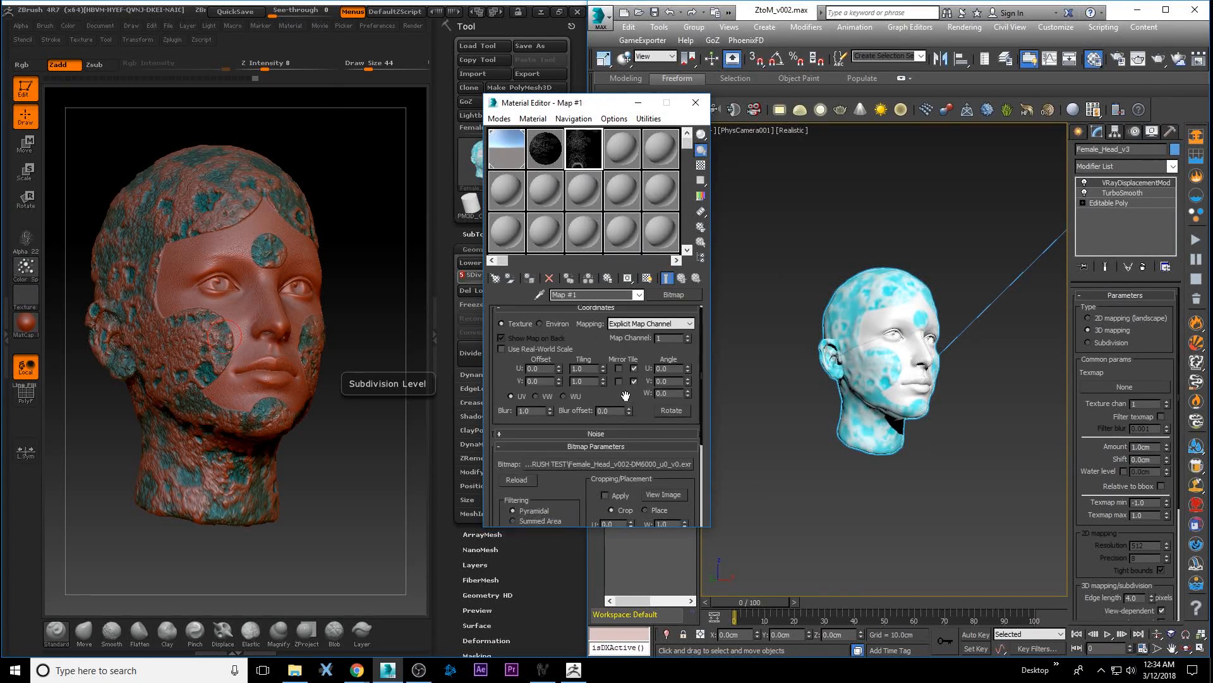
drag(626, 395, 628, 405)
mouse_move(591, 357)
mouse_down()
mouse_move(589, 292)
mouse_move(585, 338)
mouse_up()
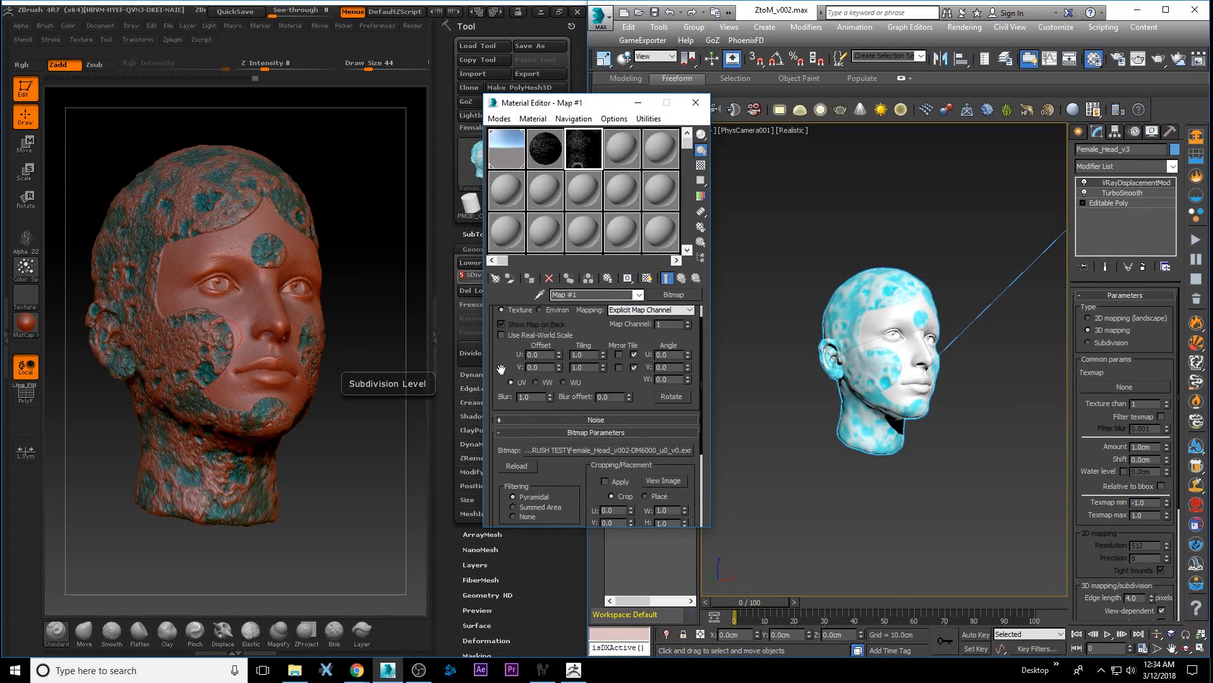
Set the standalone displacement bitmap's Blur to 0.01 and its Filtering to None.
scroll(502, 368, down, 2)
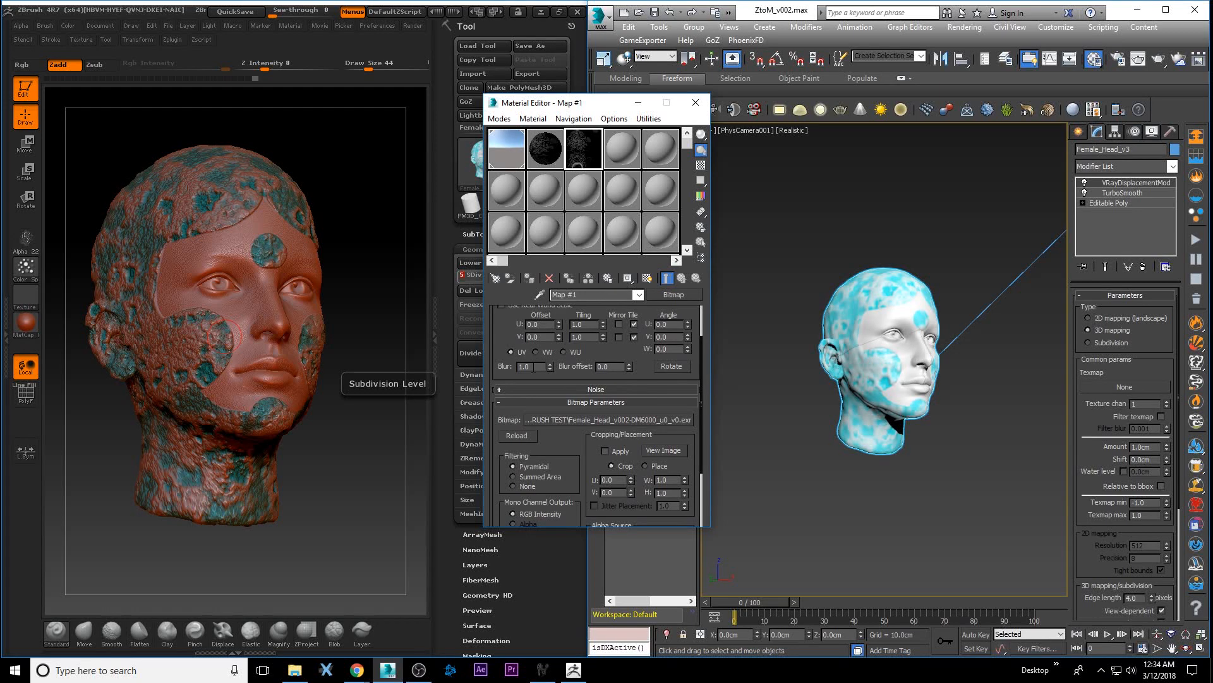
double_click(530, 366)
text(0.01)
key(Return)
drag(521, 483, 512, 405)
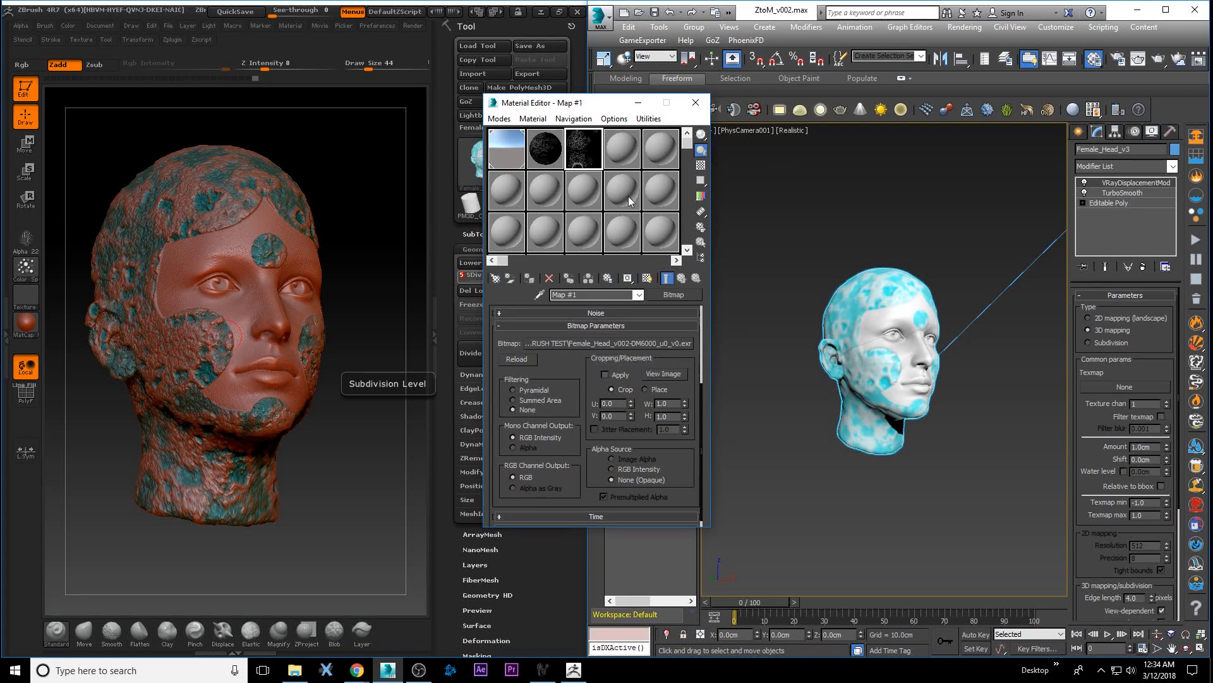
Assign the displacement bitmap as an instance to the VRayDisplacementMod's Texmap, deselect the head and save the scene.
drag(584, 158, 1118, 385)
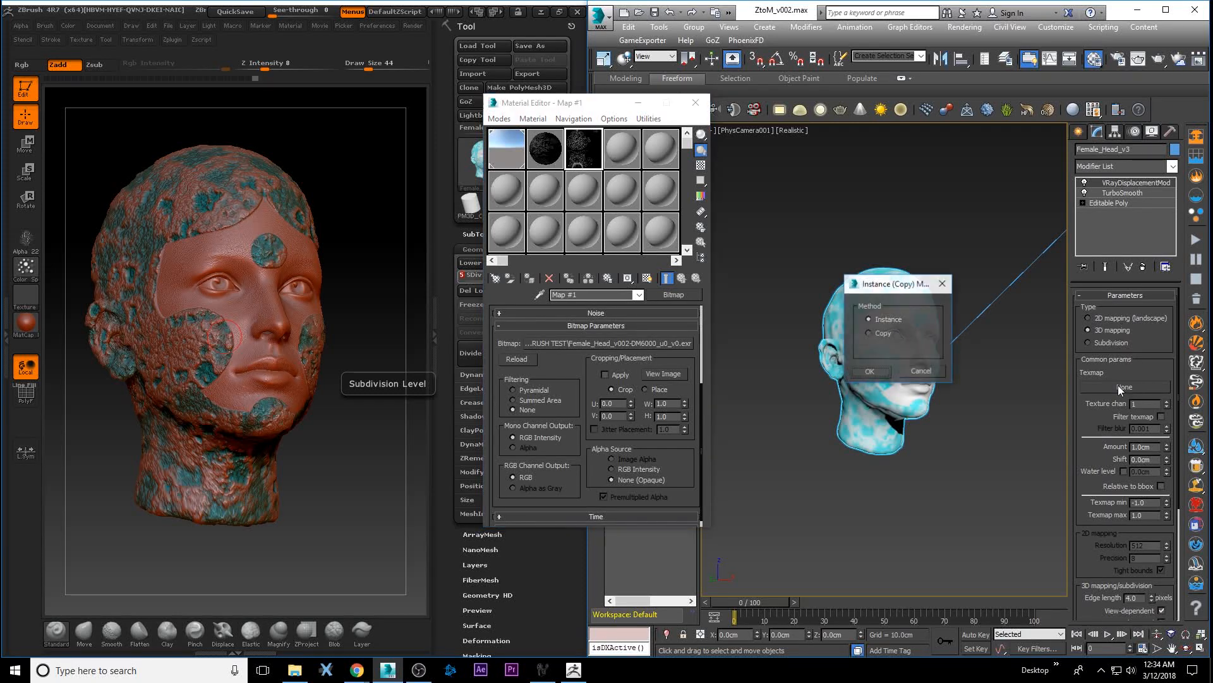
click(877, 362)
click(942, 267)
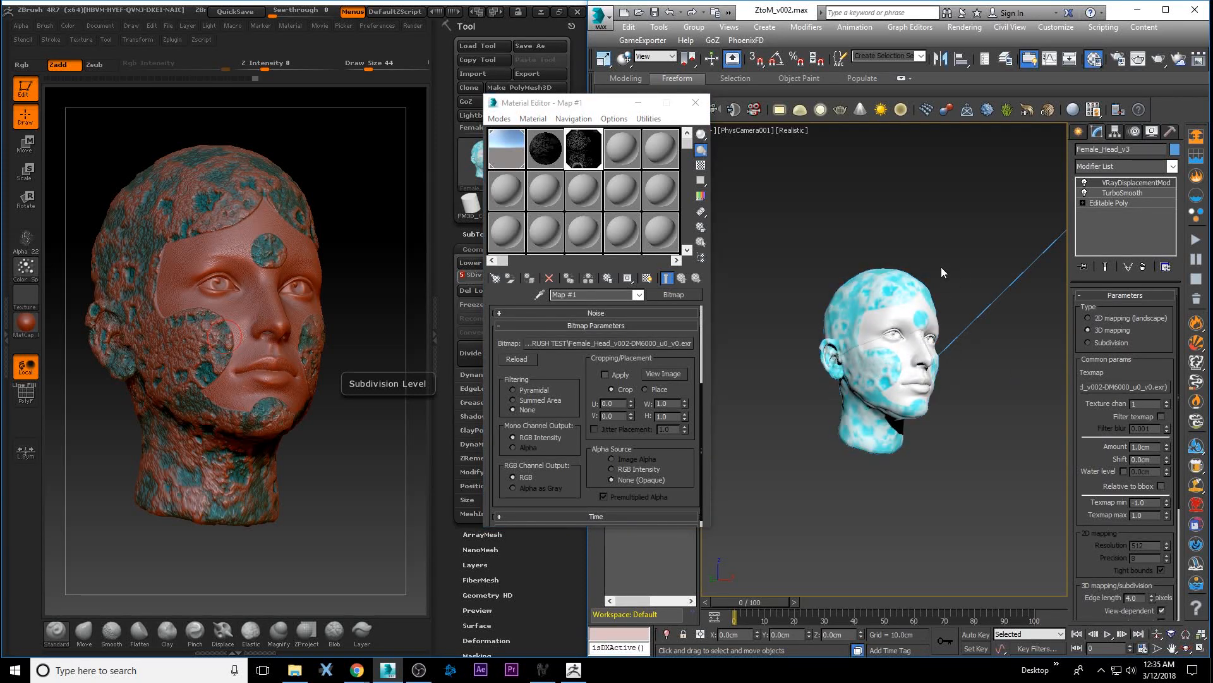
click(601, 17)
click(631, 136)
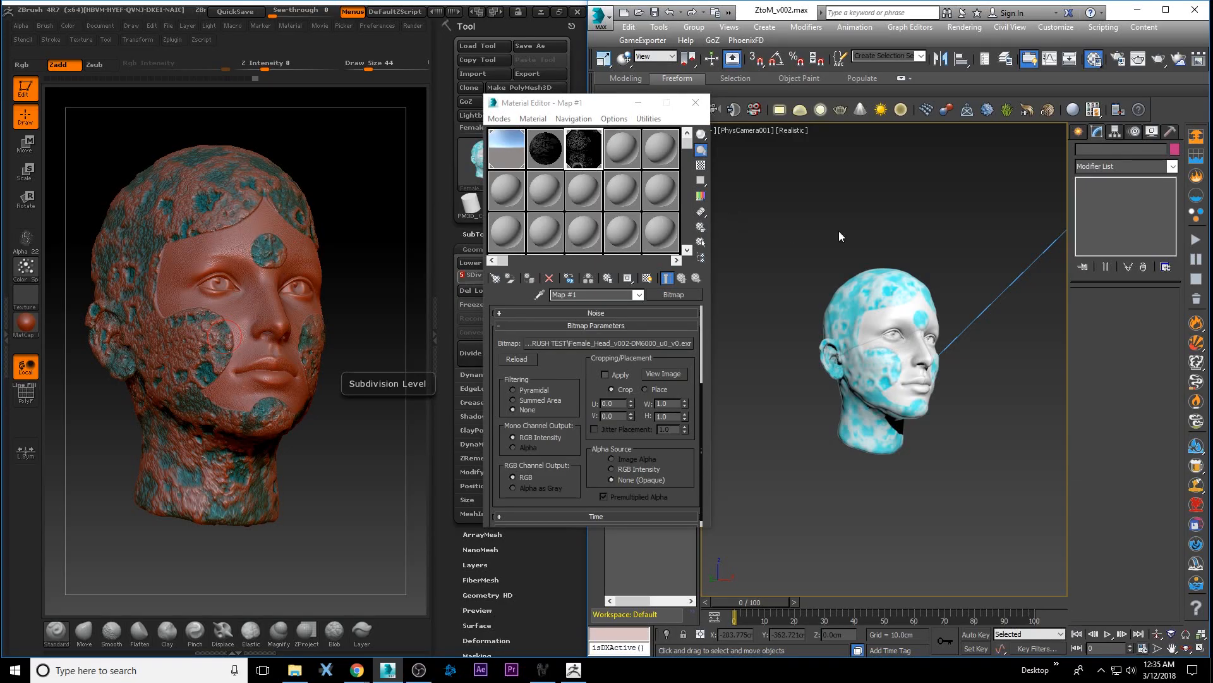
Render the displaced head from the physical camera and place the frame buffer clear of the ZBrush sculpt.
click(1162, 58)
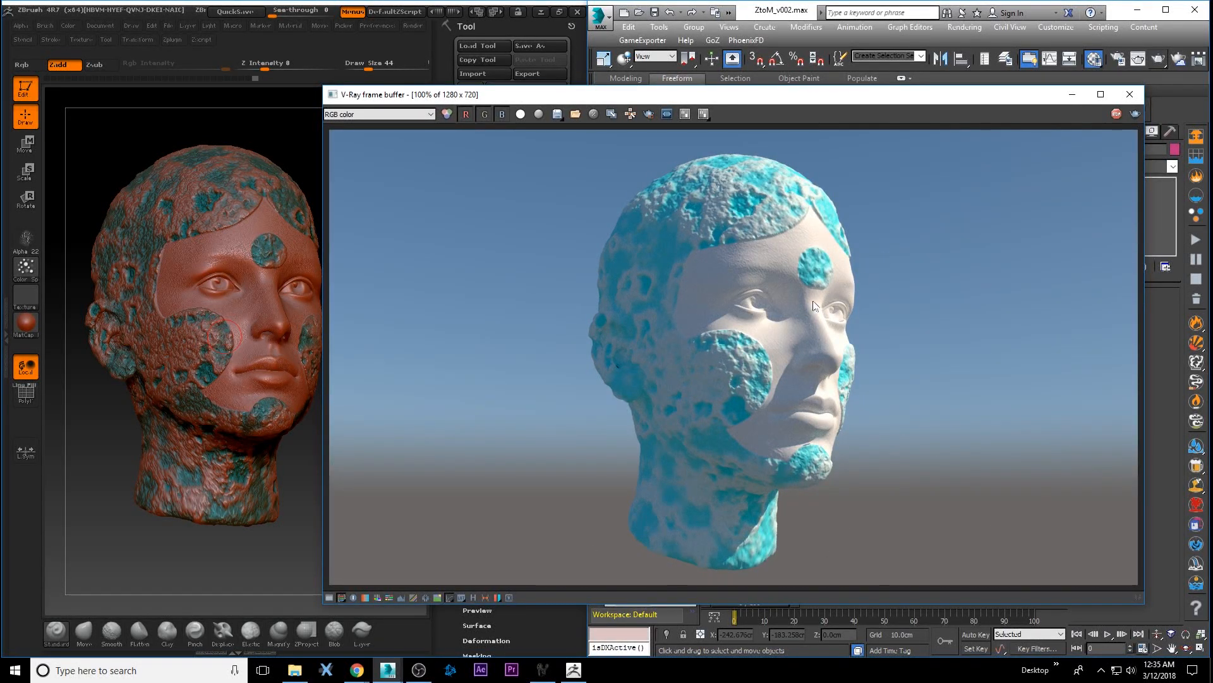
click(260, 150)
drag(794, 99, 845, 94)
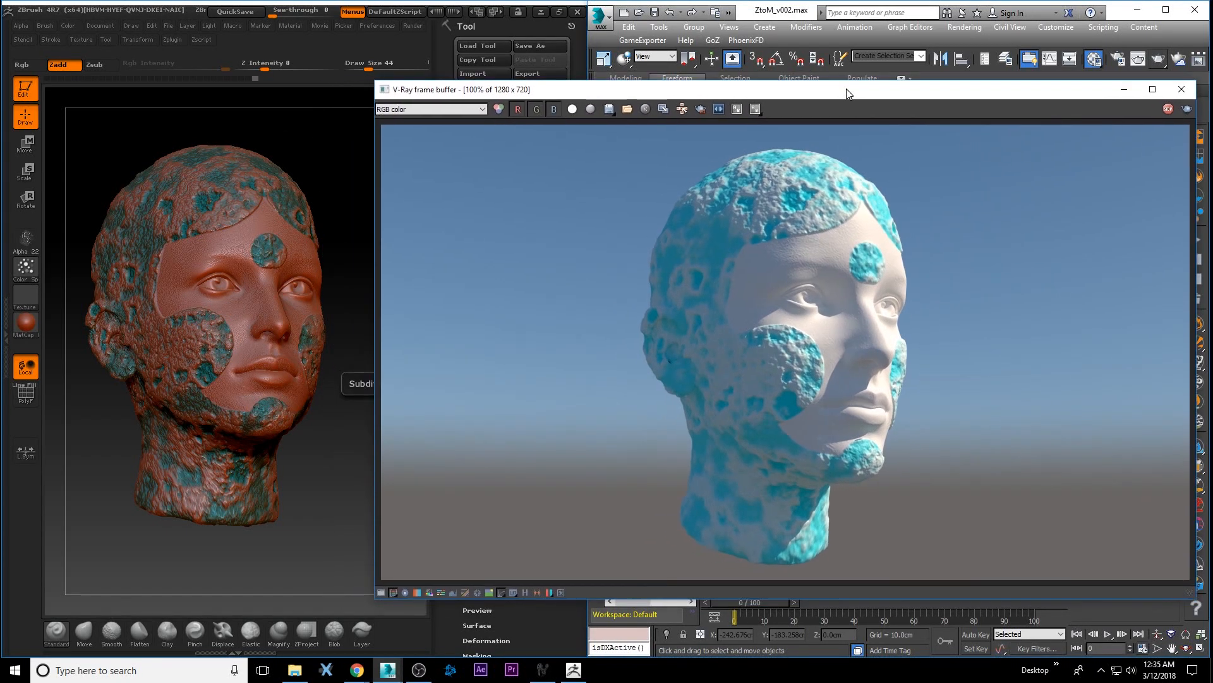
Switch to ZBrush, apply the Chalk material to the sculpted head and compare its view with the render.
click(336, 176)
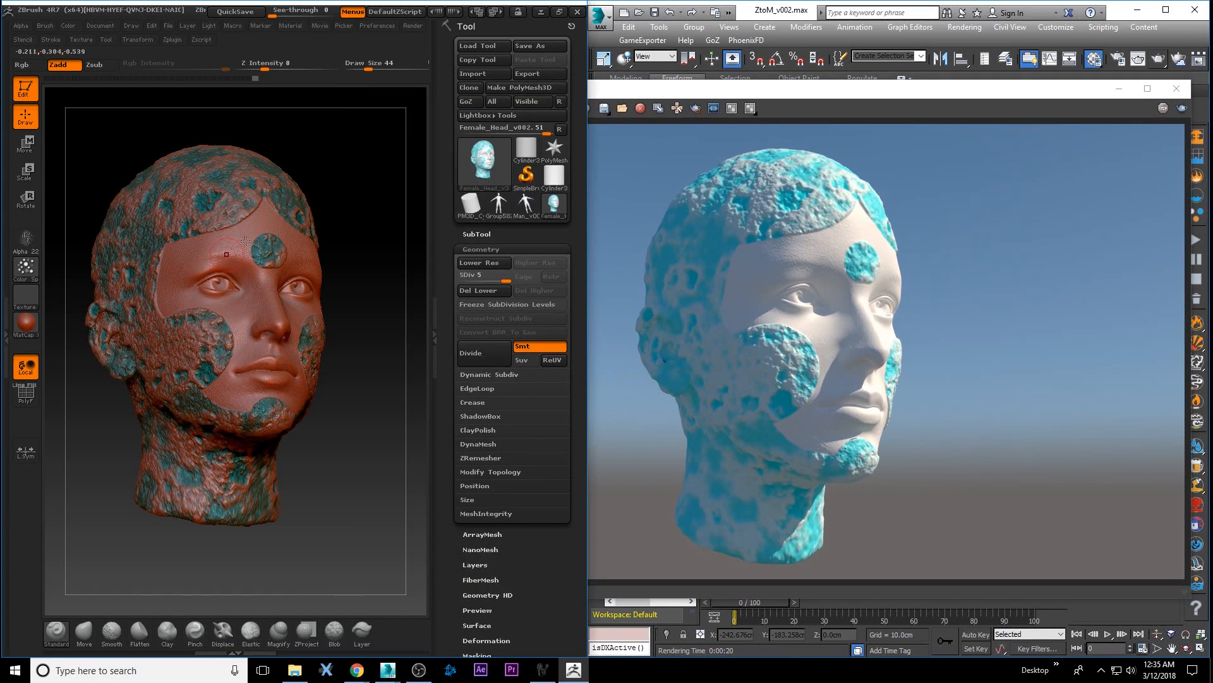
drag(347, 184, 130, 337)
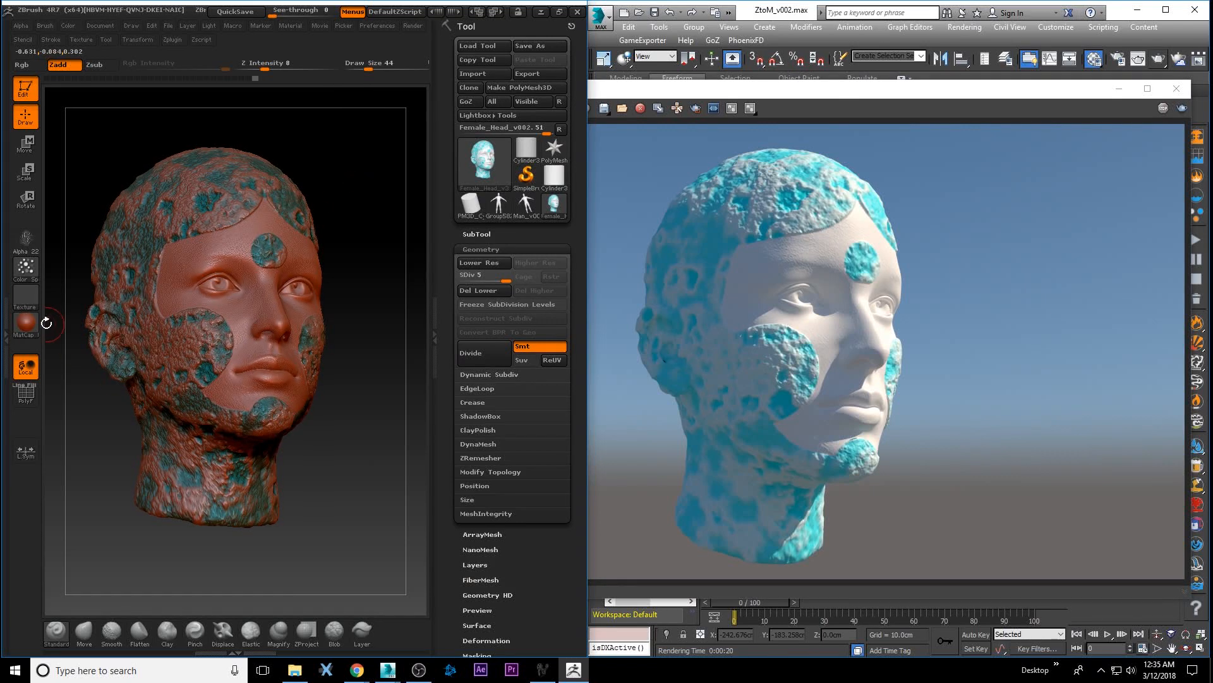
click(27, 324)
click(100, 383)
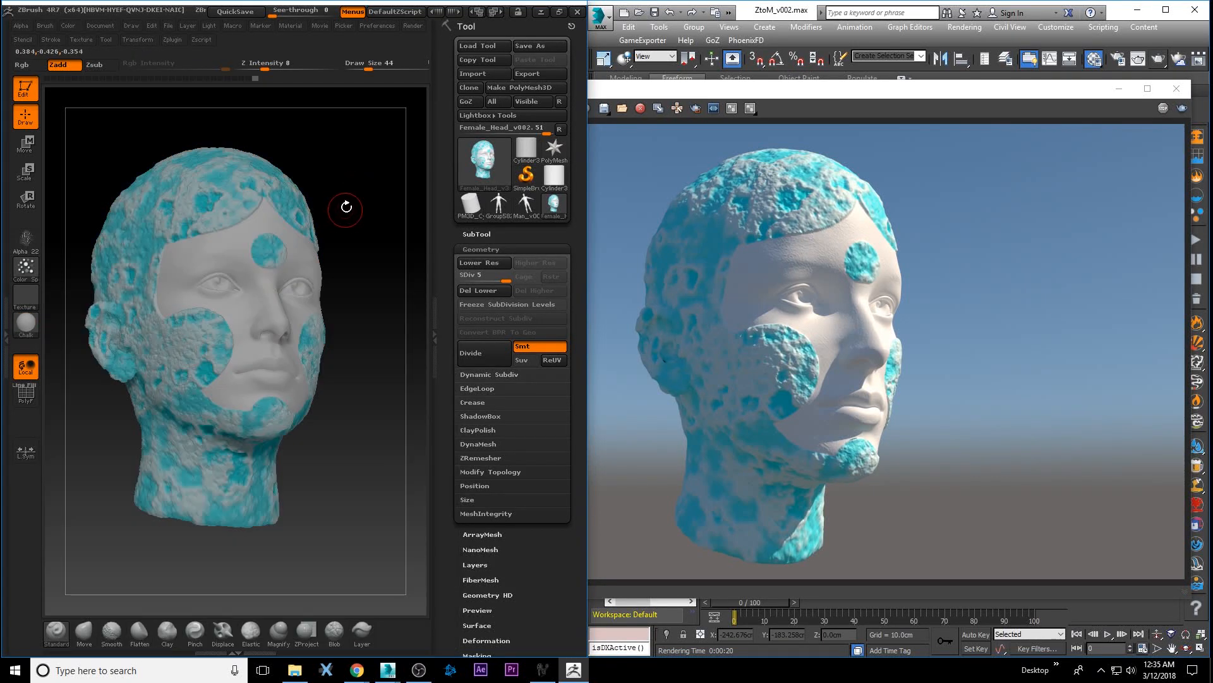
drag(362, 192, 366, 227)
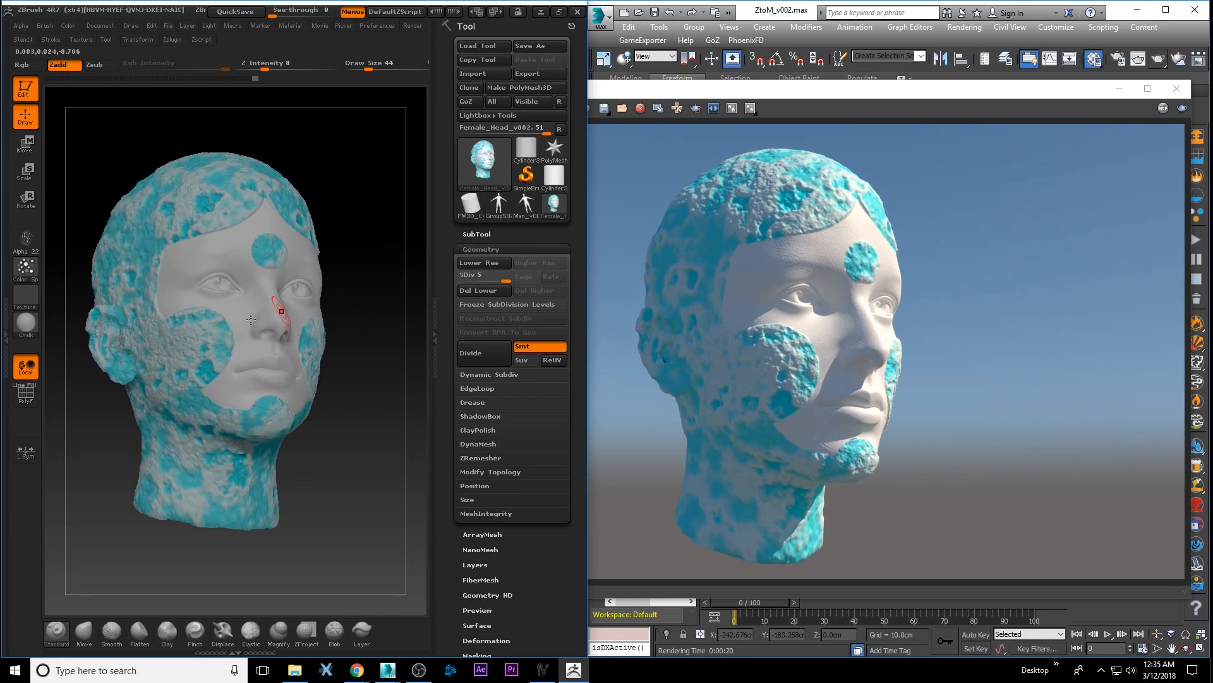
Apply a glossy grey MatCap material to the ZBrush head and match its view angle to the V-Ray render.
click(26, 322)
click(93, 408)
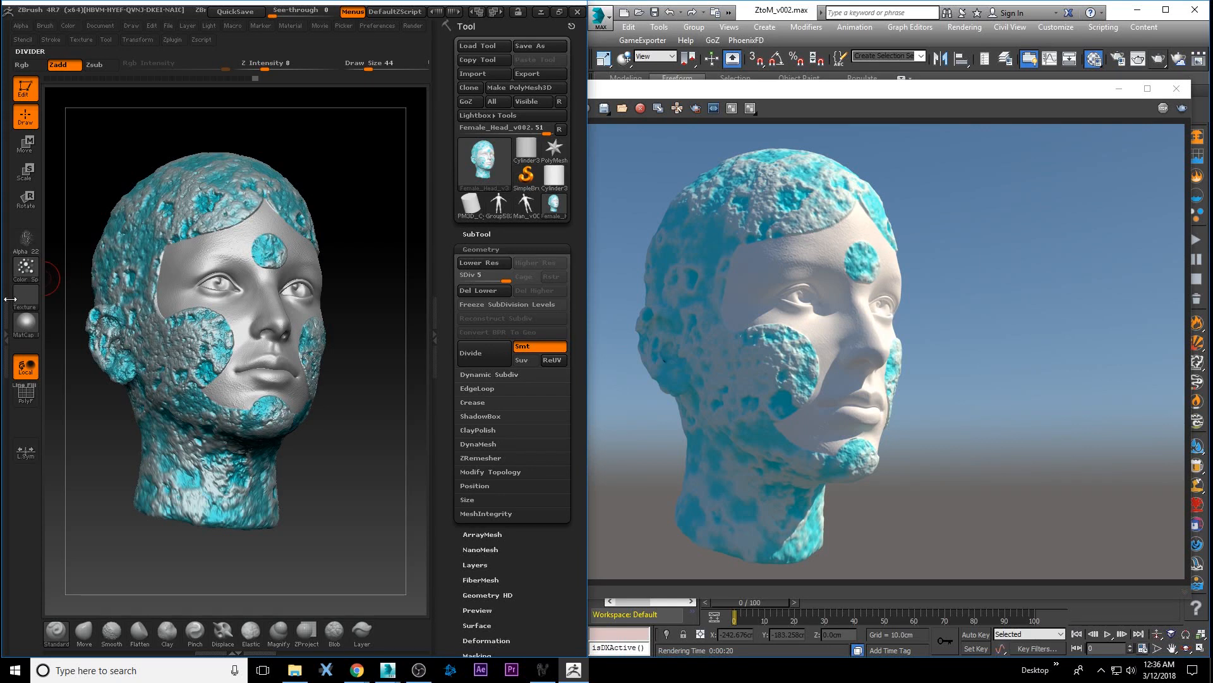
drag(321, 186, 340, 163)
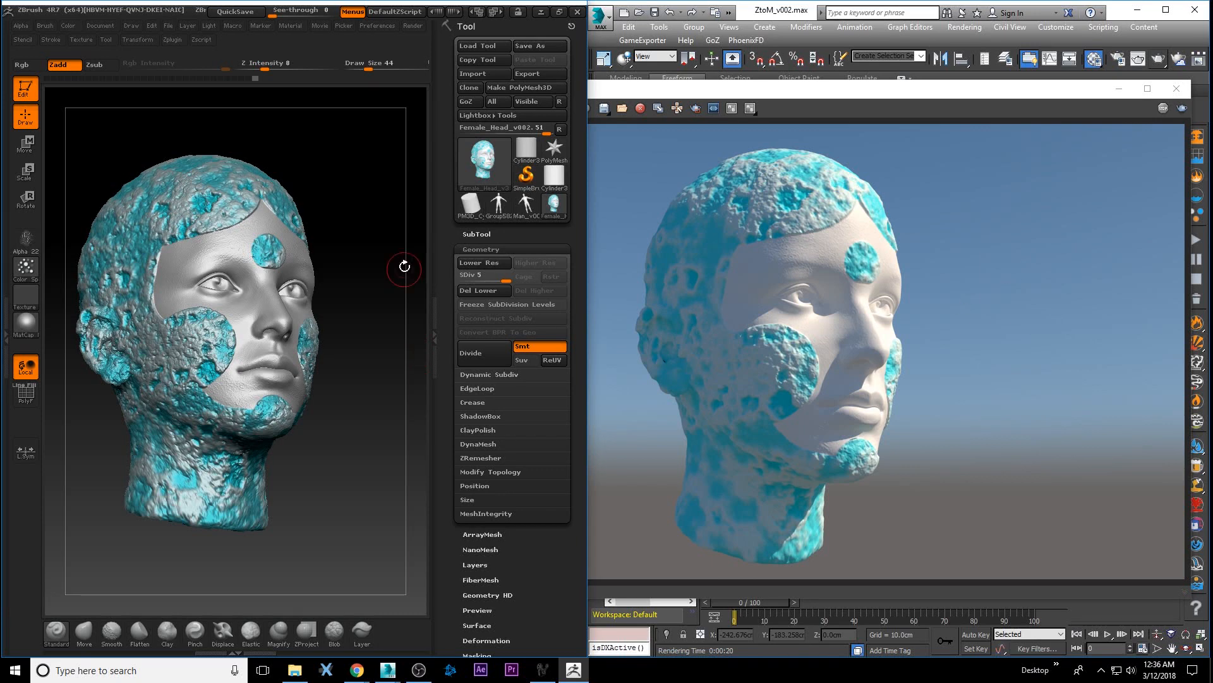
mouse_move(366, 230)
mouse_down()
mouse_move(354, 235)
mouse_move(367, 241)
mouse_up()
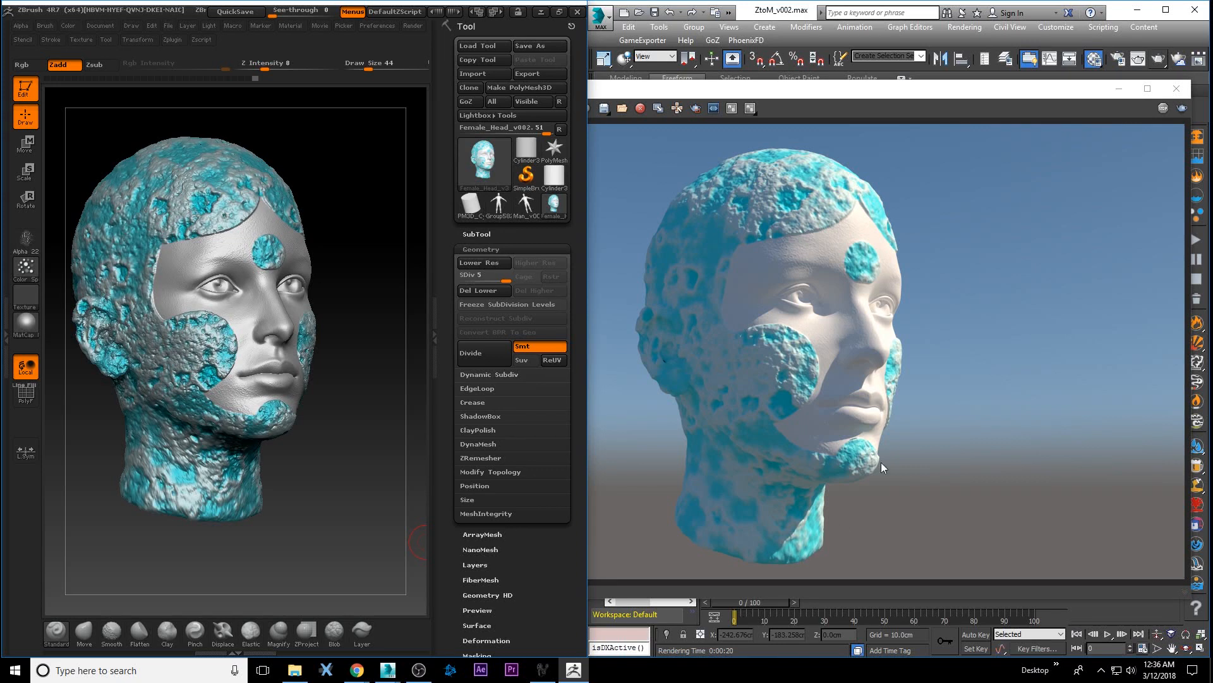
drag(340, 183, 338, 181)
Switch to 3ds Max, turn off the head's VRayDisplacementMod and render it without displacement, stopping the render before it finishes.
click(832, 292)
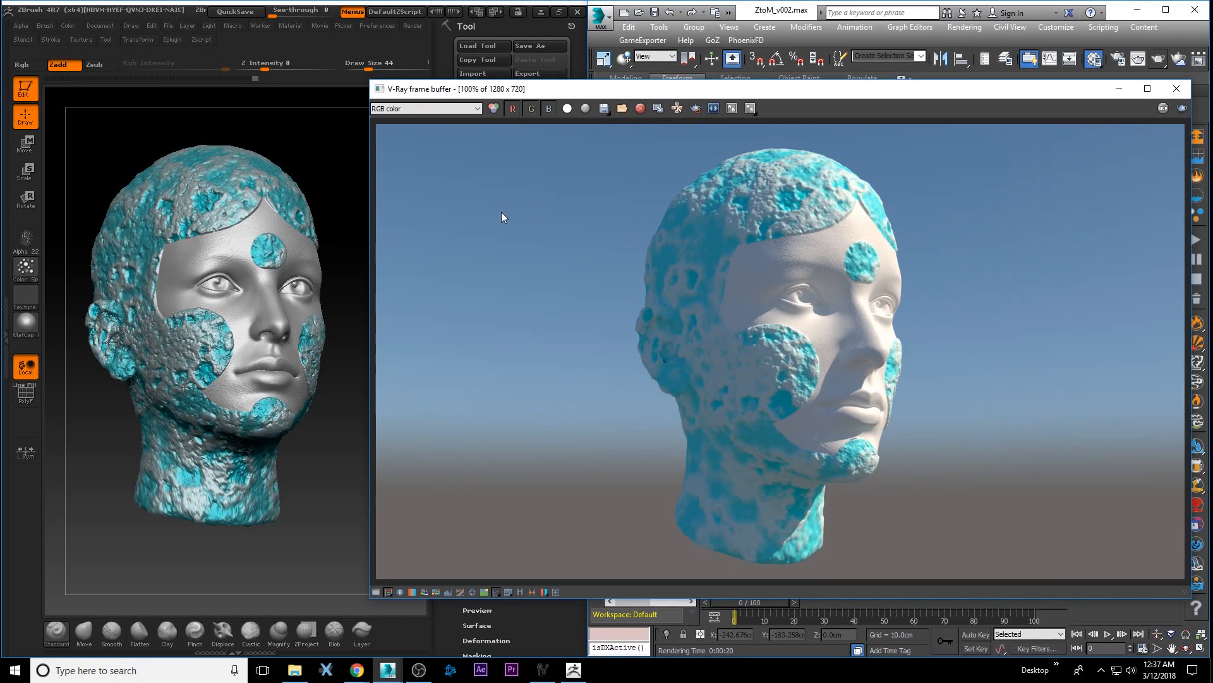
drag(958, 94, 592, 81)
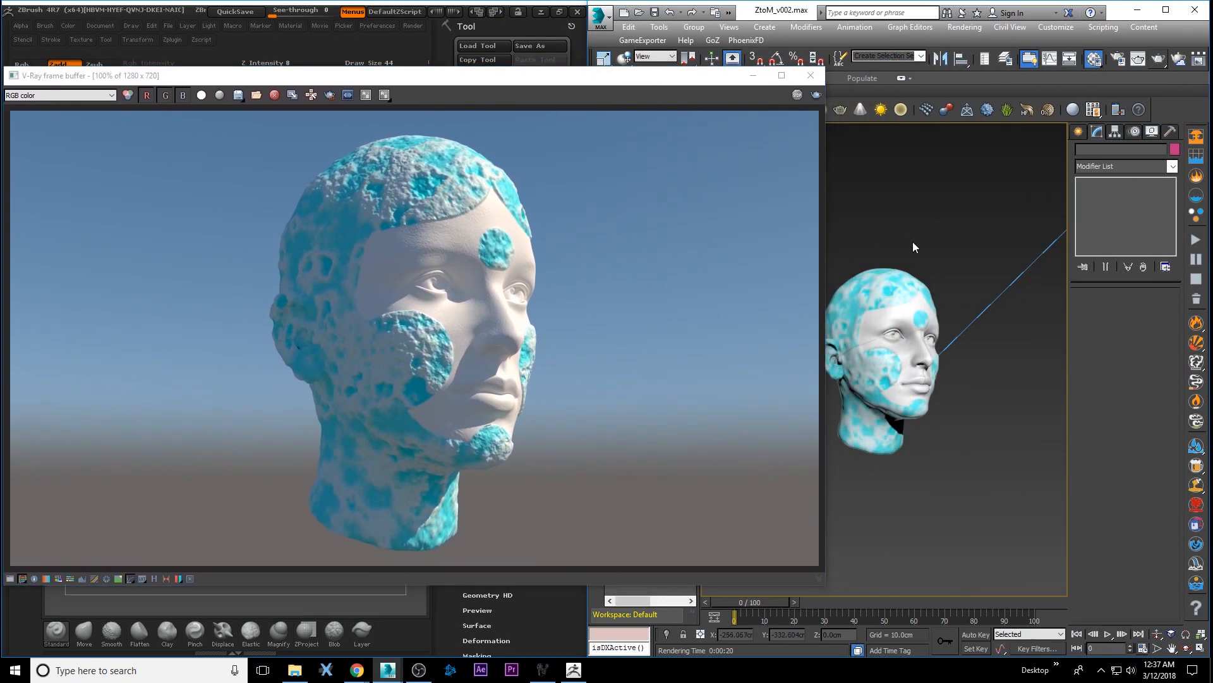
click(910, 278)
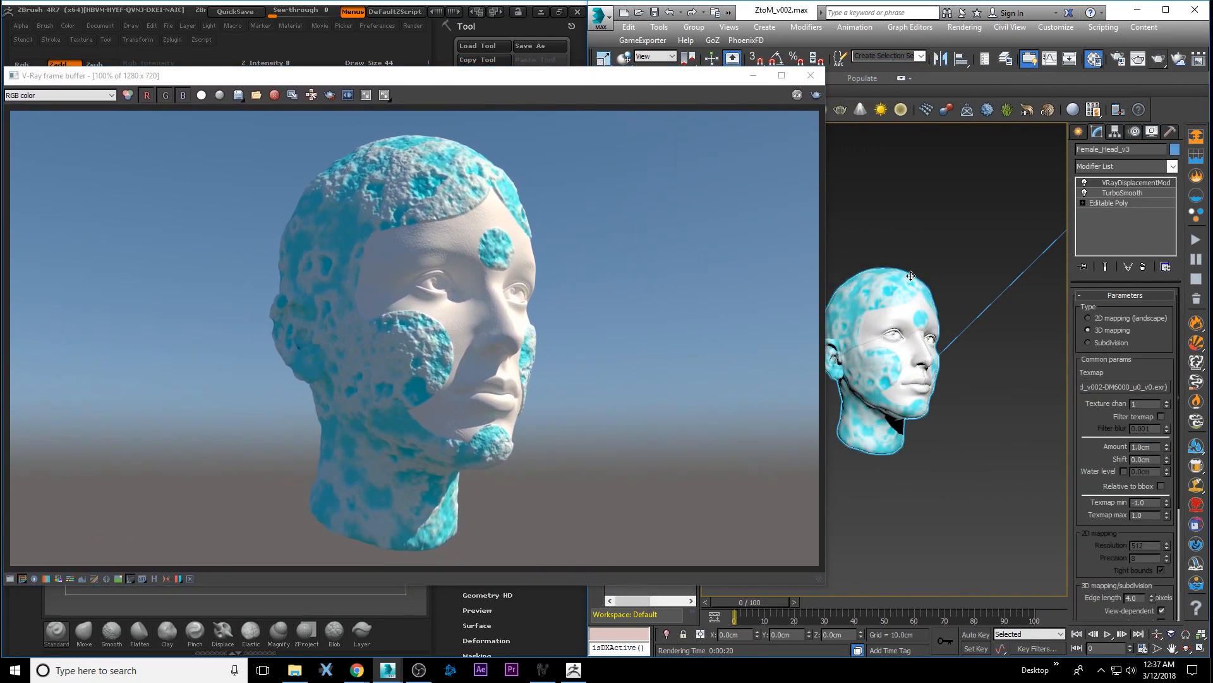
click(1084, 183)
click(1038, 189)
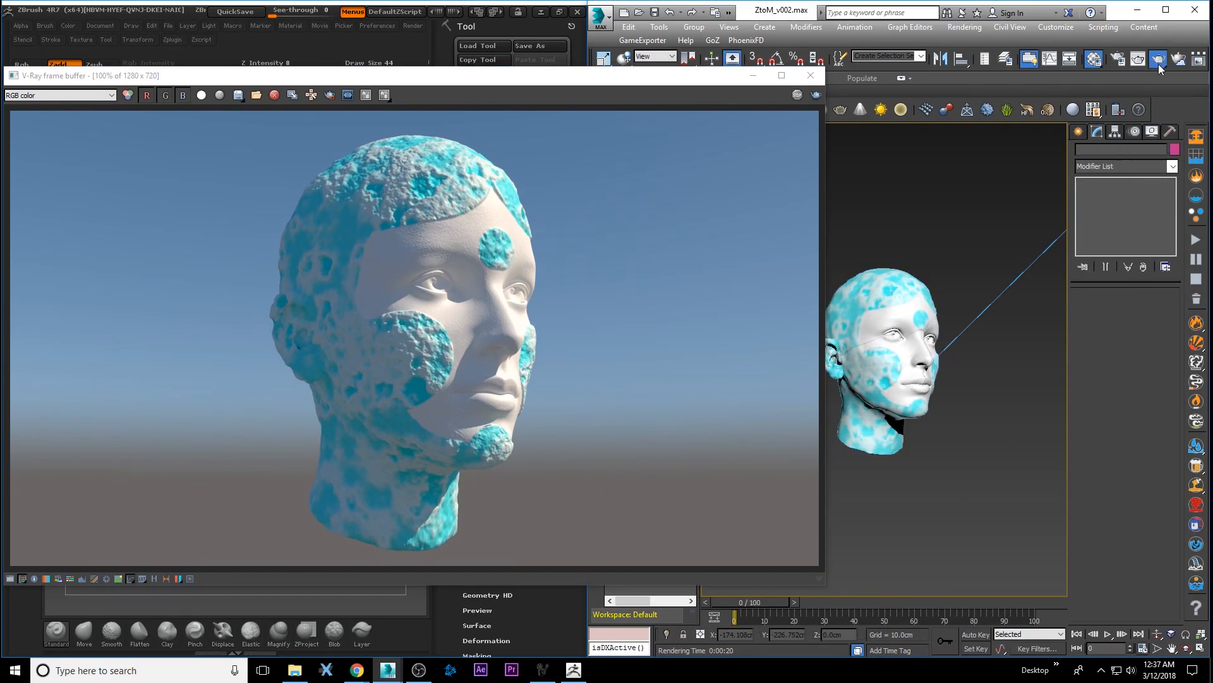
click(1159, 61)
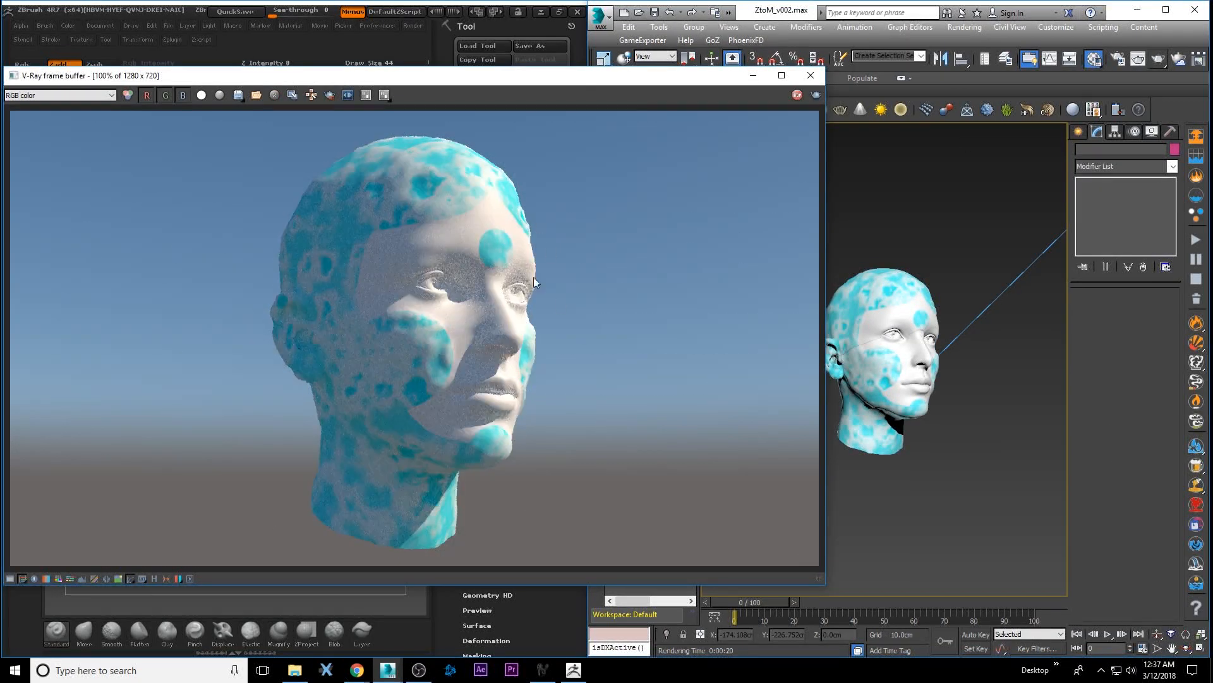
click(905, 285)
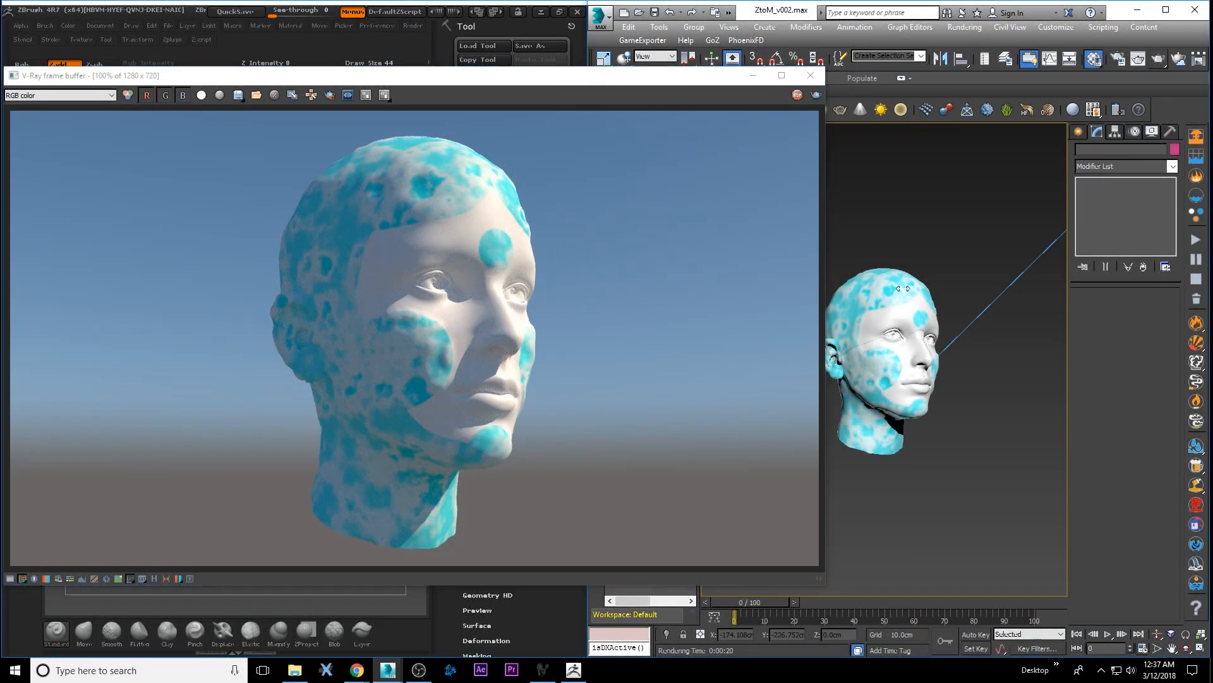
drag(733, 75, 777, 142)
click(744, 120)
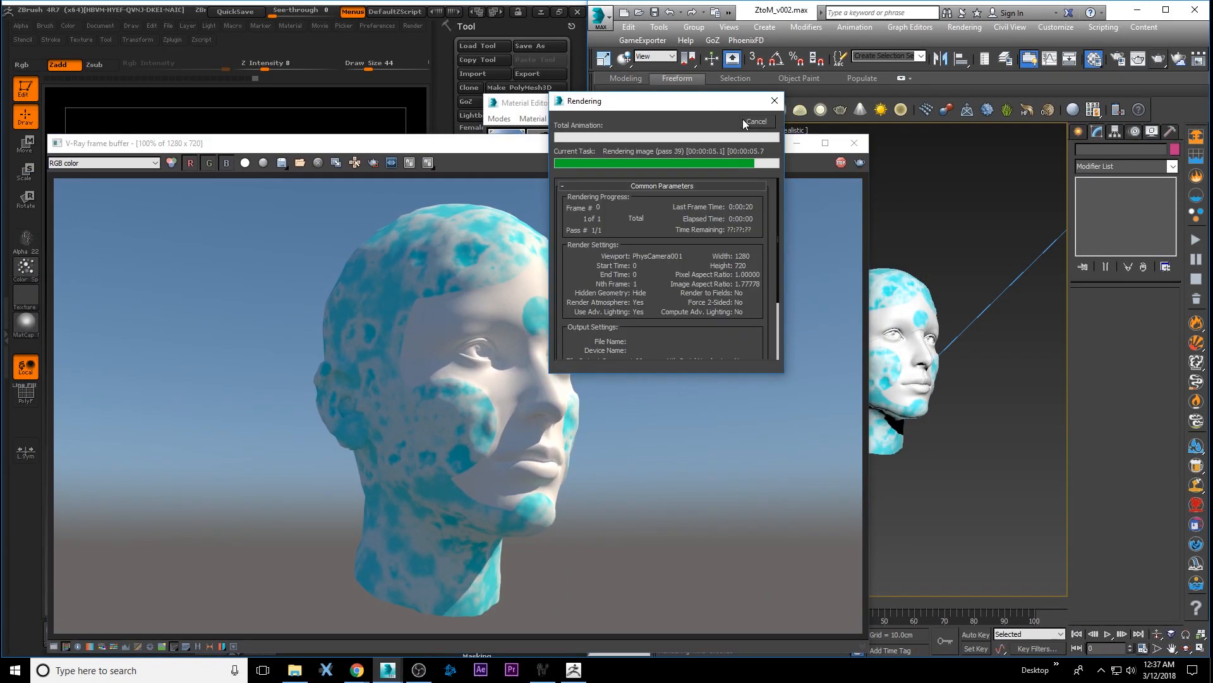
Turn the head's VRayDisplacementMod back on, render it again, close the frame buffer and deselect the head.
click(906, 283)
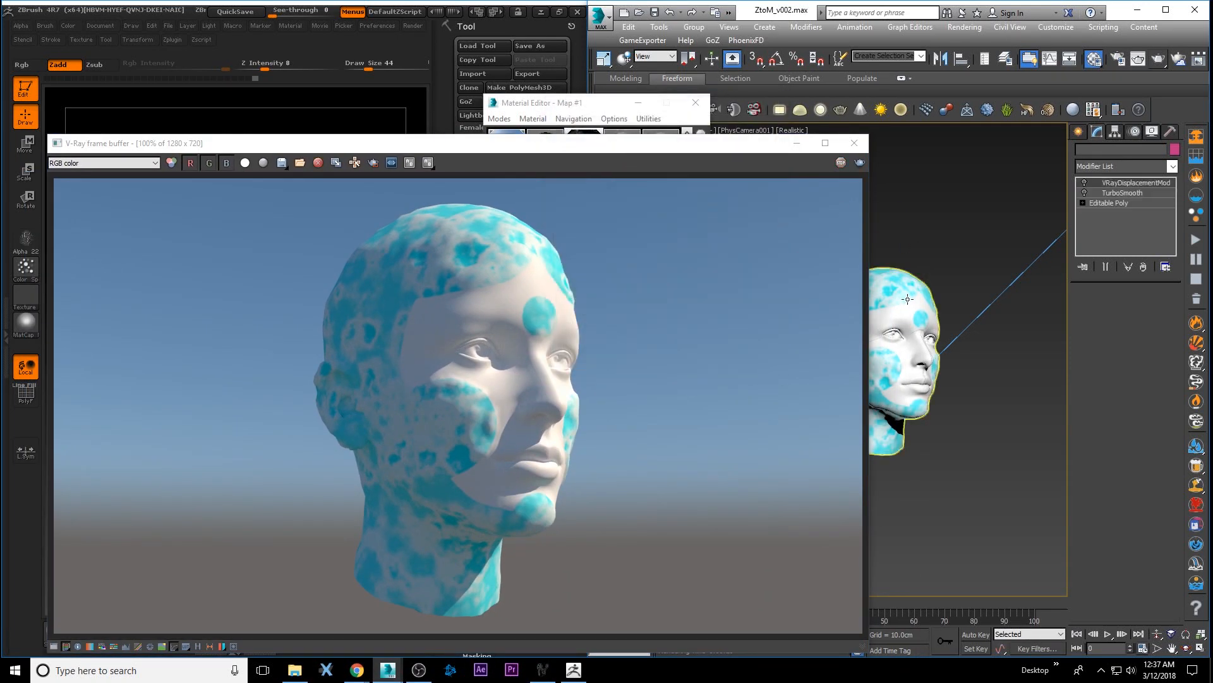
click(1084, 184)
click(860, 162)
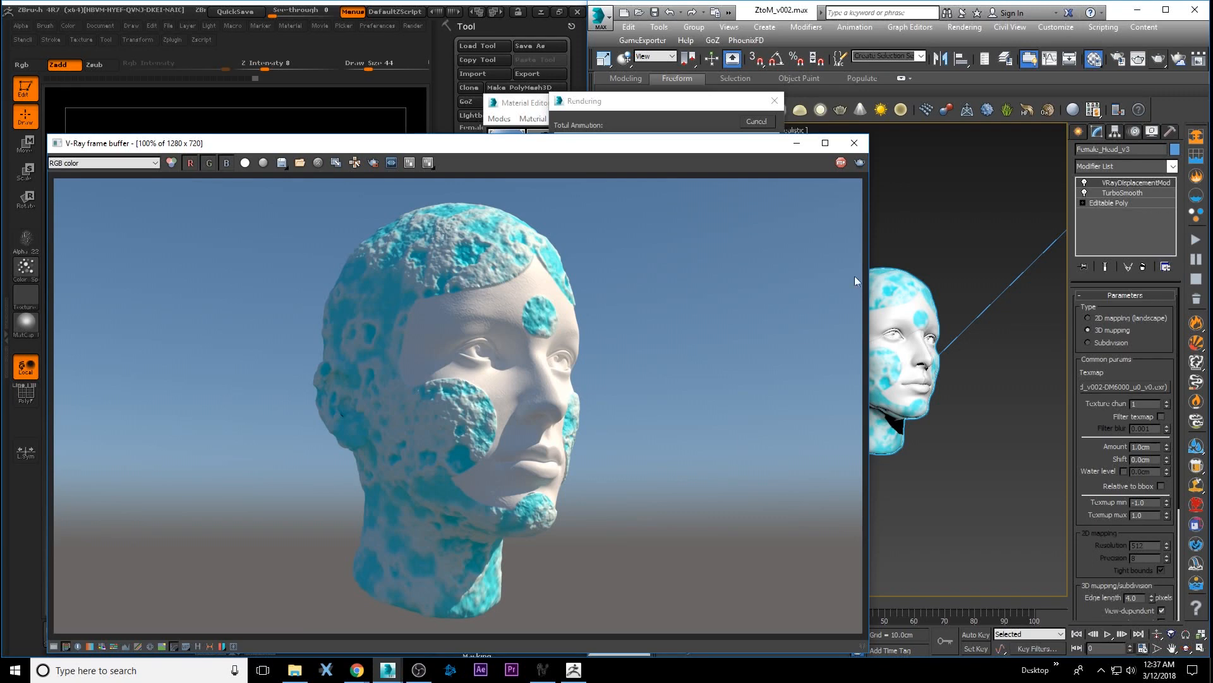
click(994, 219)
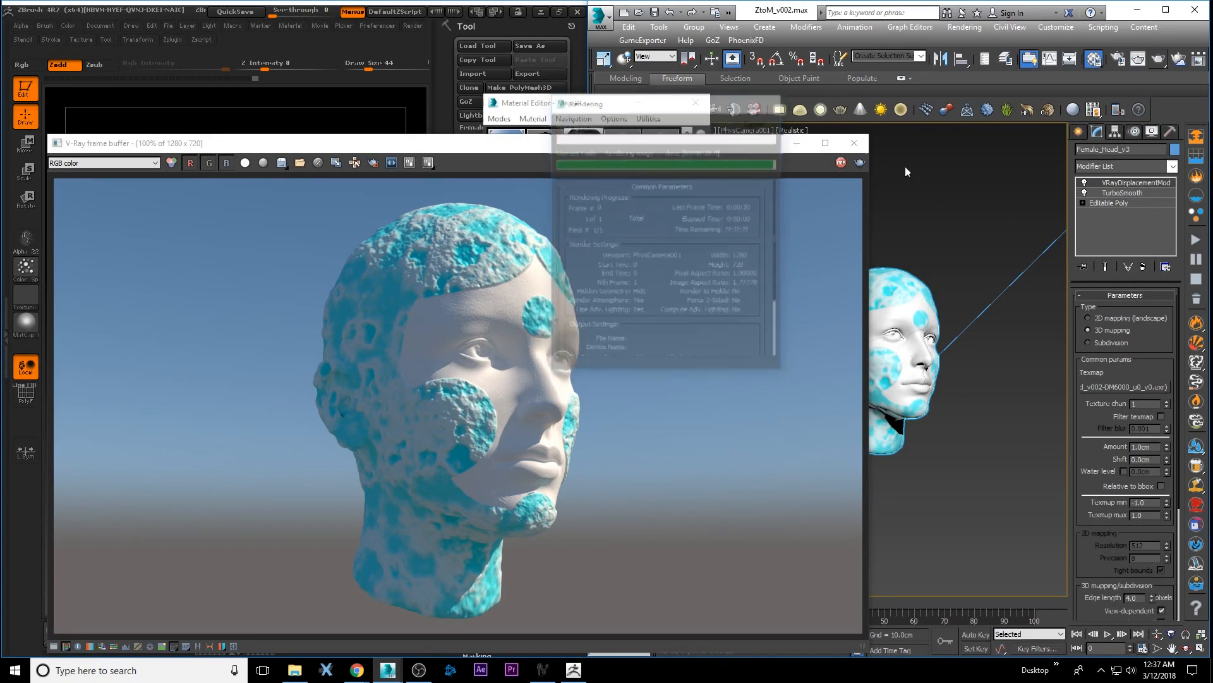
drag(741, 146, 686, 92)
click(798, 91)
click(942, 252)
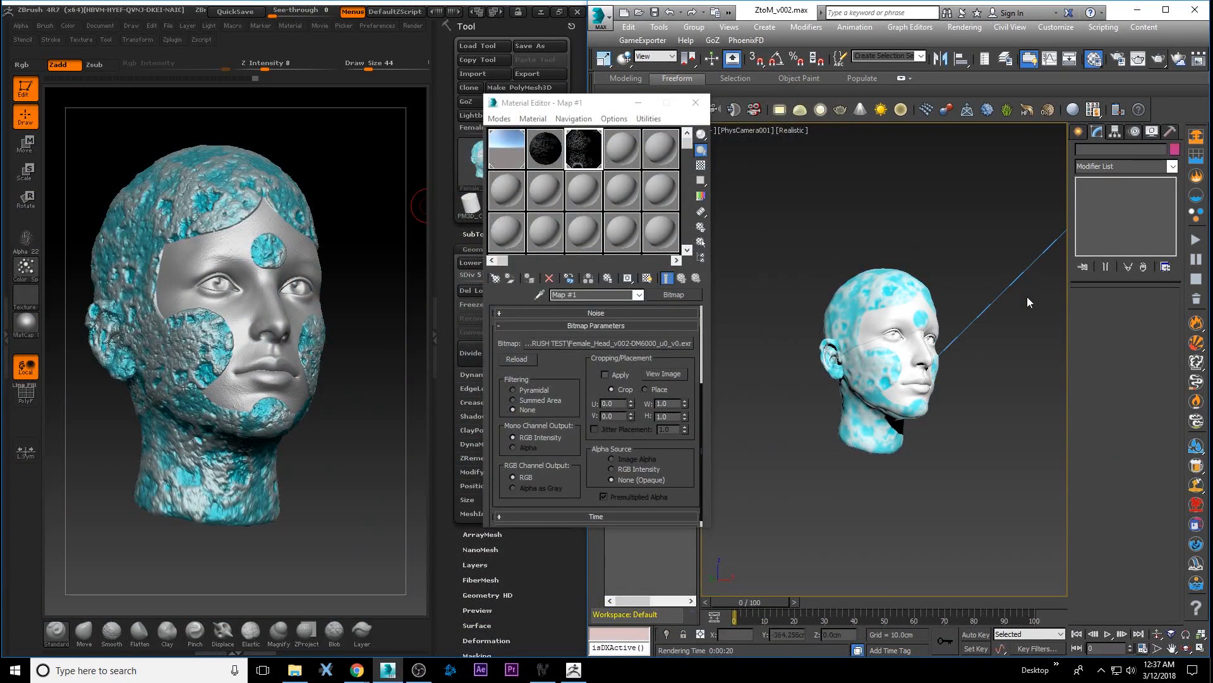
Select the head and check the scene's display and system unit scale against its displacement settings.
click(911, 319)
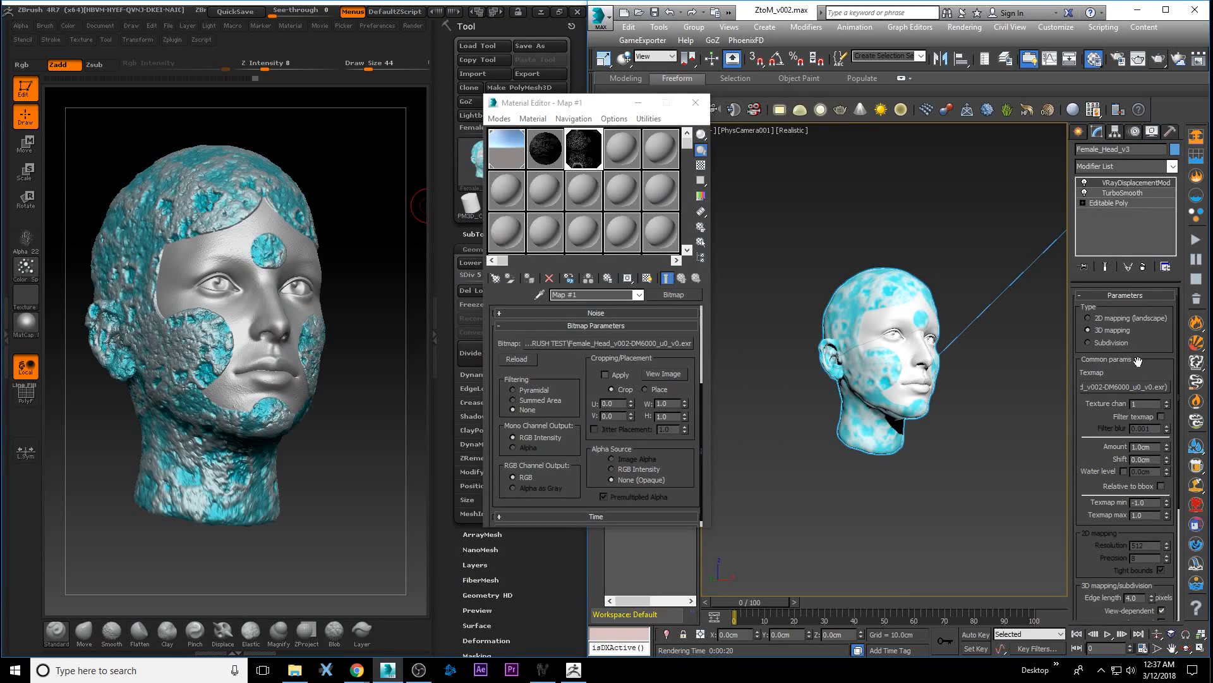
mouse_move(1138, 361)
mouse_down()
mouse_move(1140, 320)
mouse_move(1141, 361)
mouse_up()
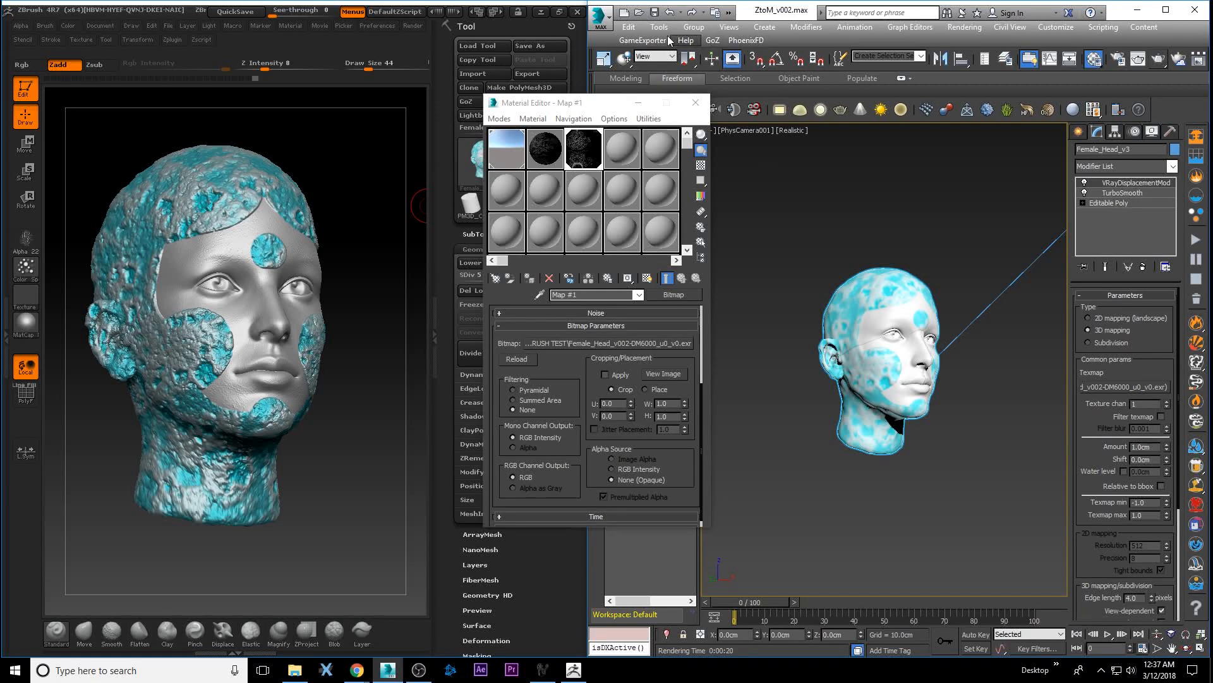
click(1055, 27)
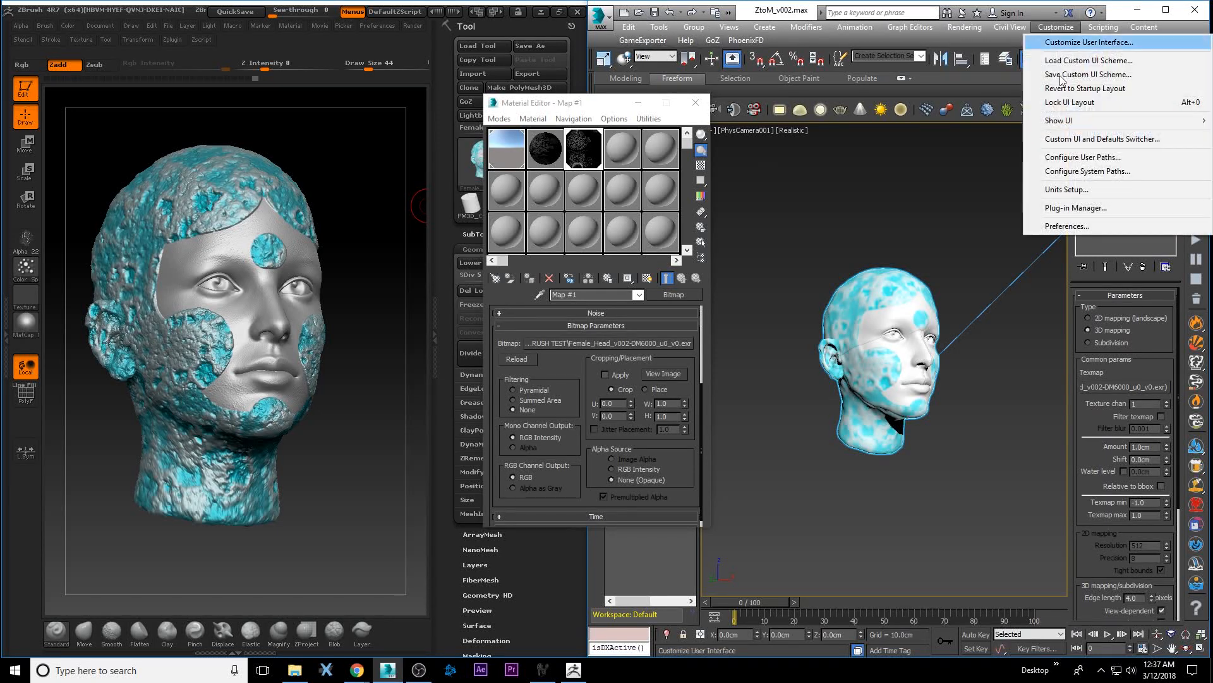
click(1067, 189)
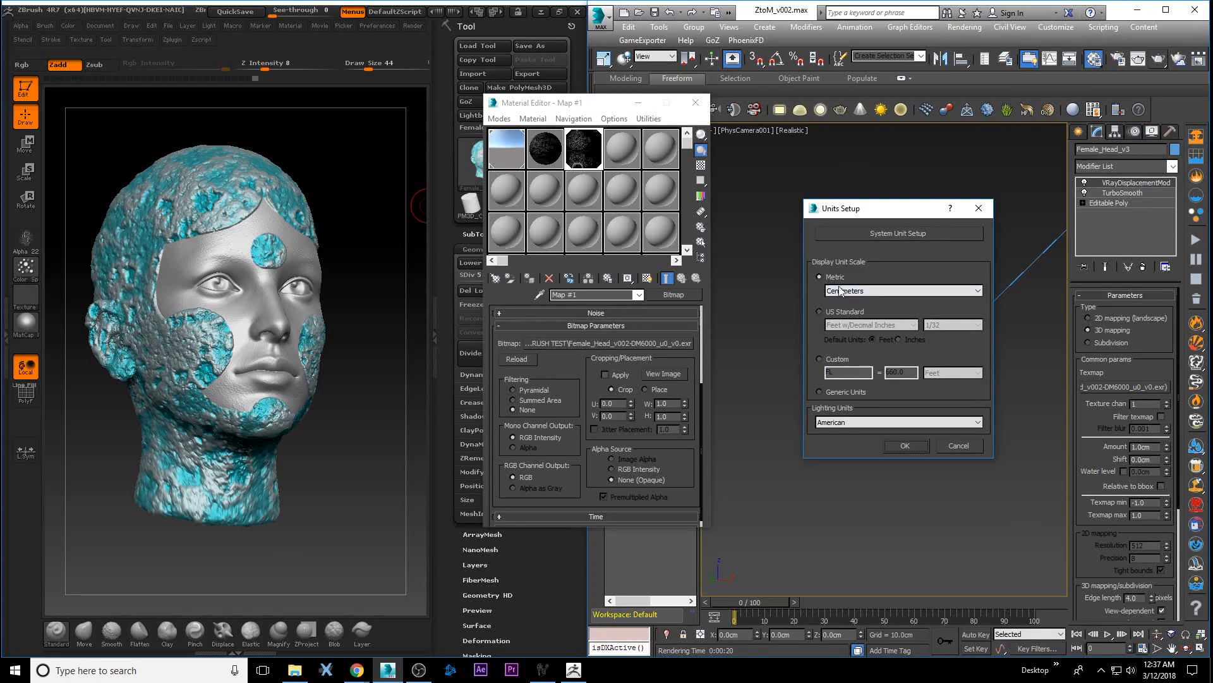
click(865, 233)
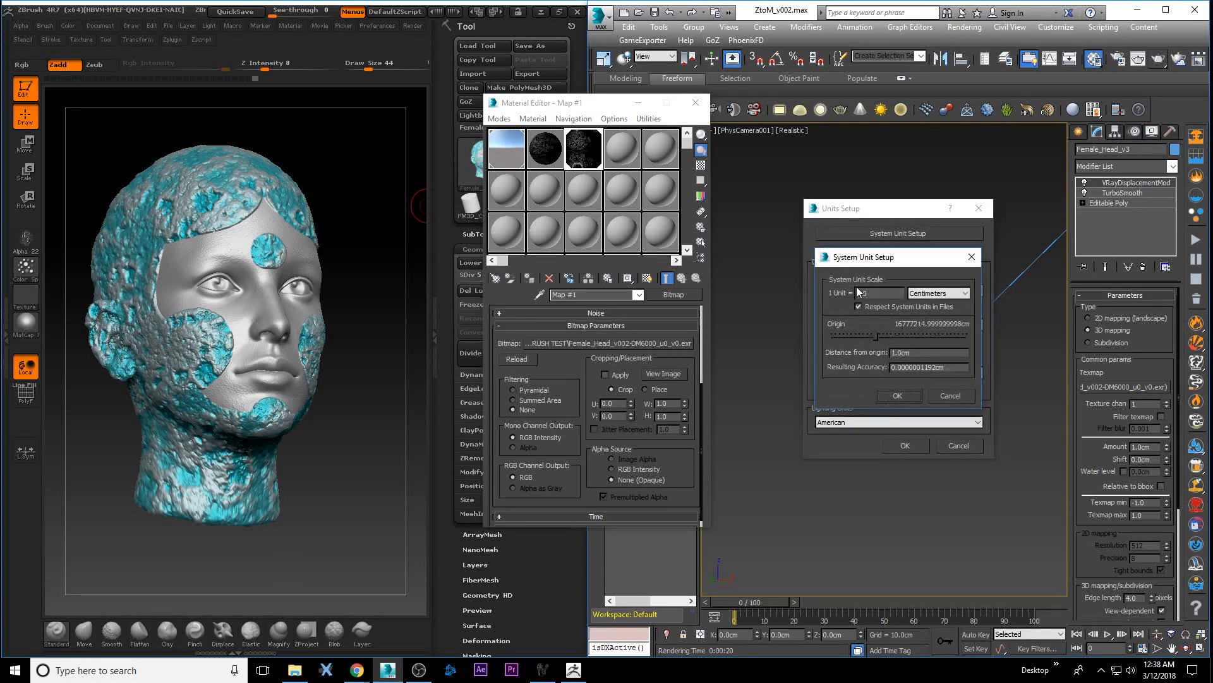
click(971, 258)
Set the display units to US Standard, Feet w/Decimal Inches, and review the head's displacement amount.
click(820, 311)
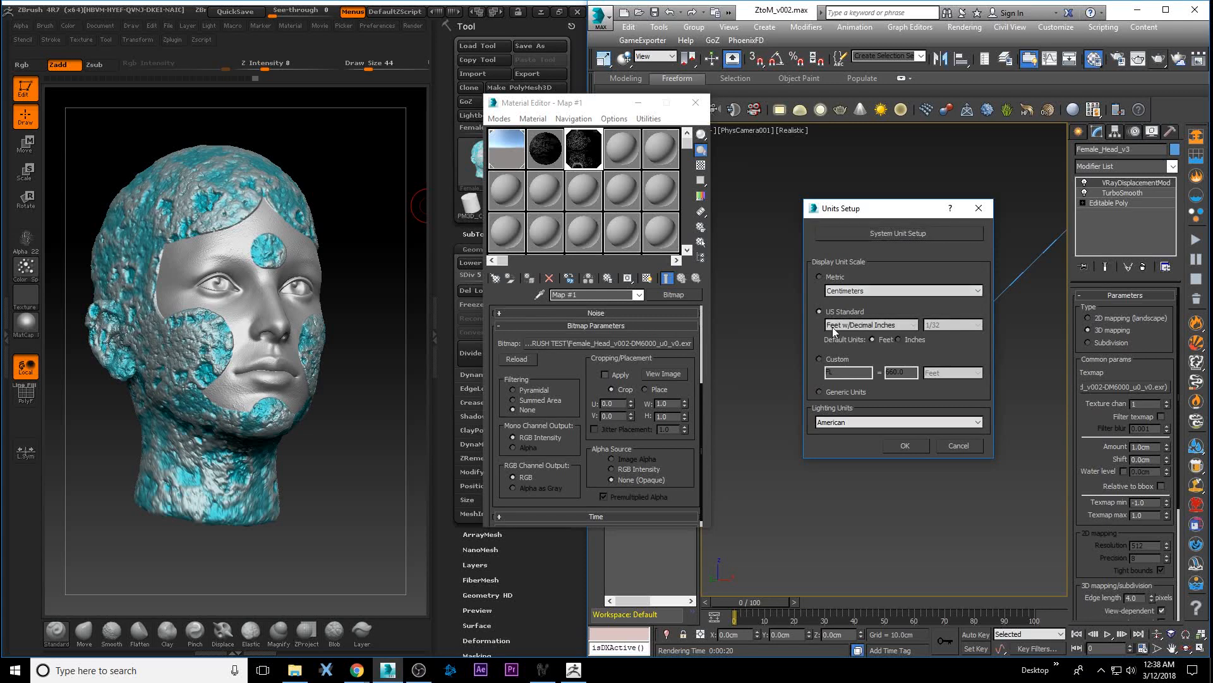
click(980, 209)
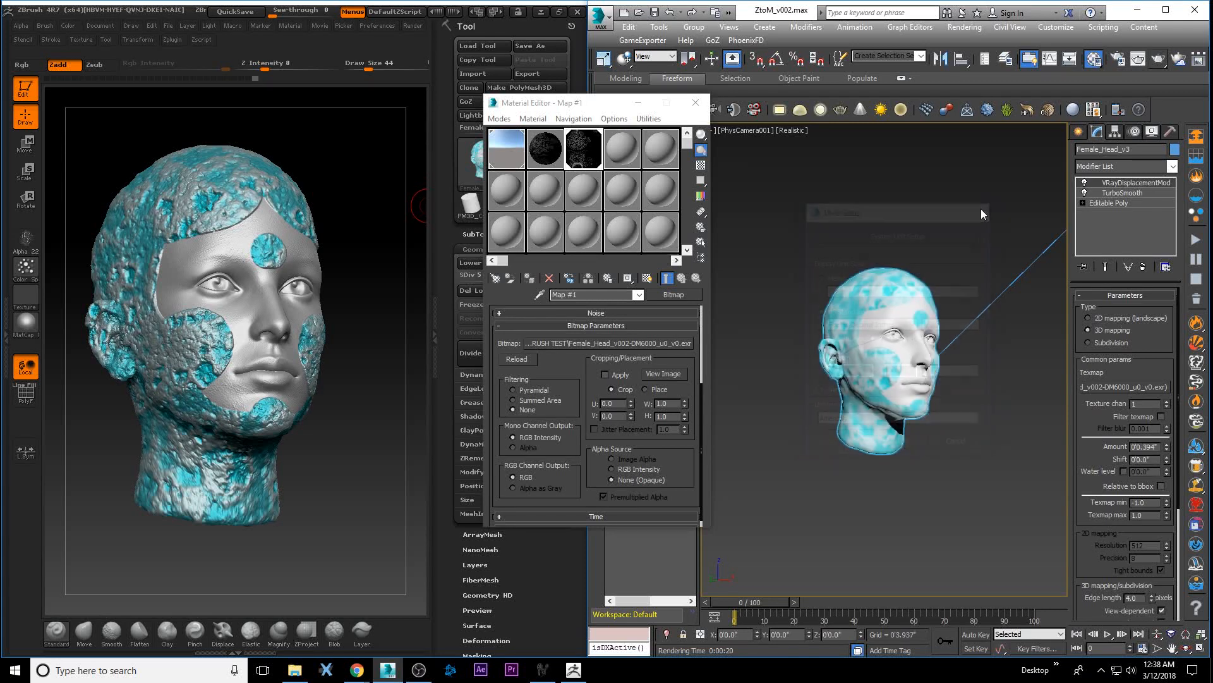
drag(1082, 417, 1079, 314)
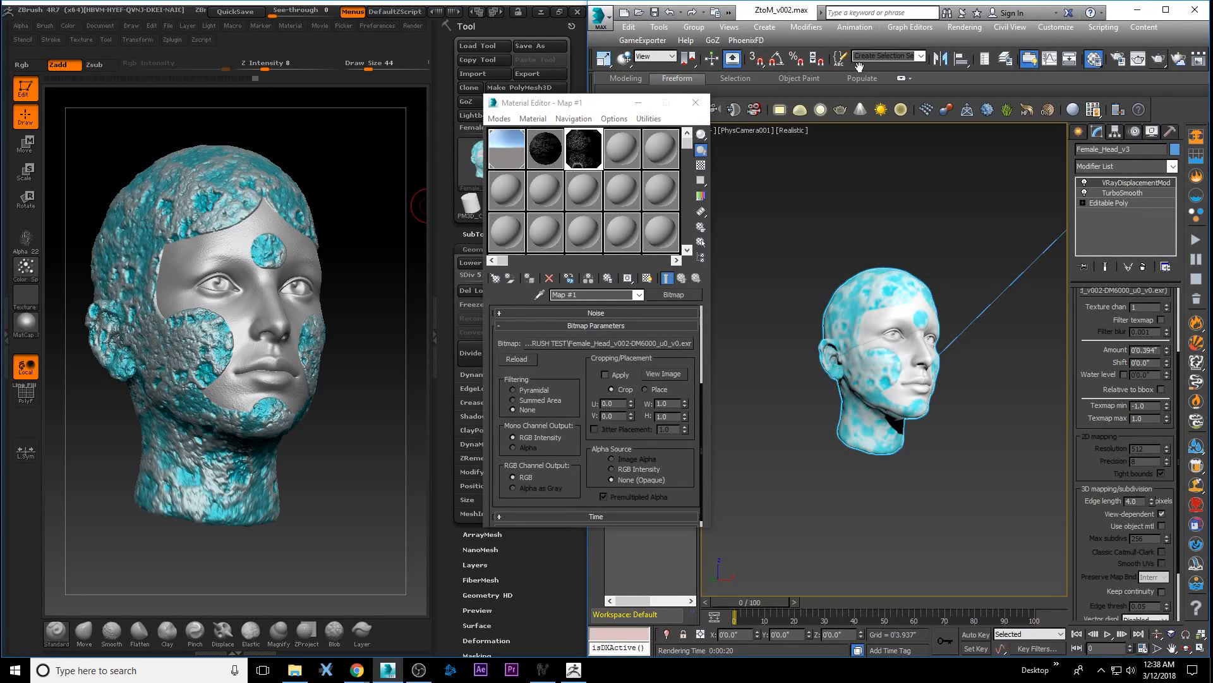
Close the Material Editor and set the display units back to metric centimeters.
click(695, 103)
click(1055, 27)
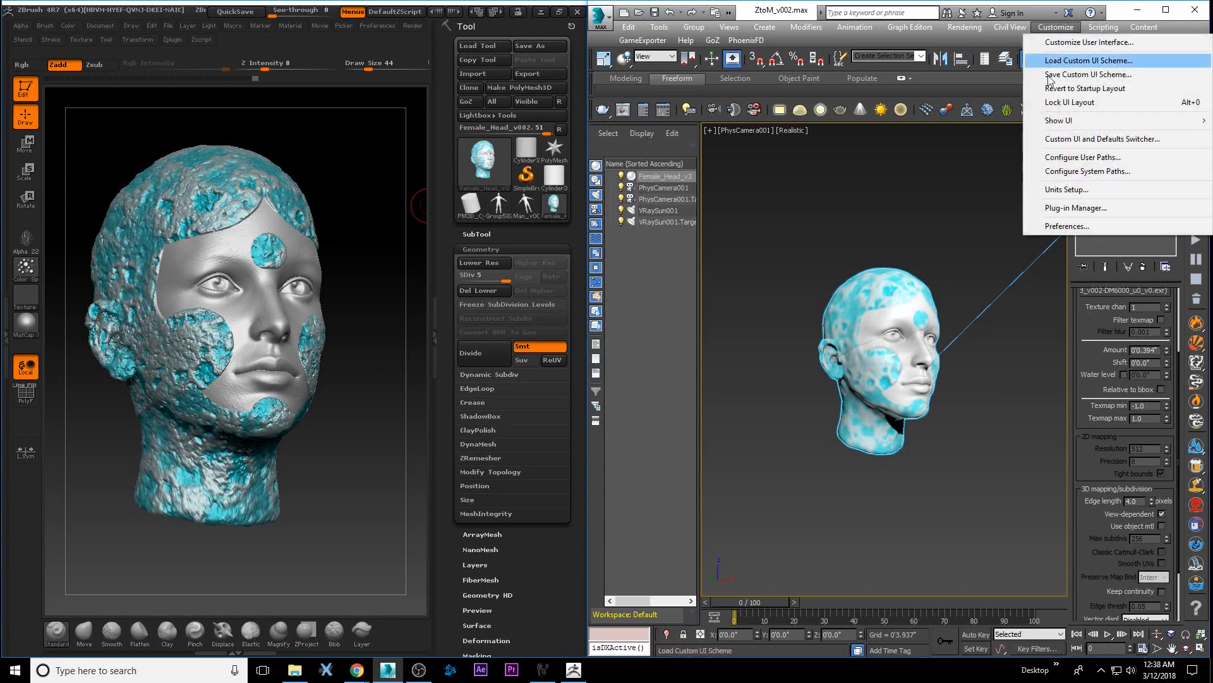
click(1049, 194)
click(819, 276)
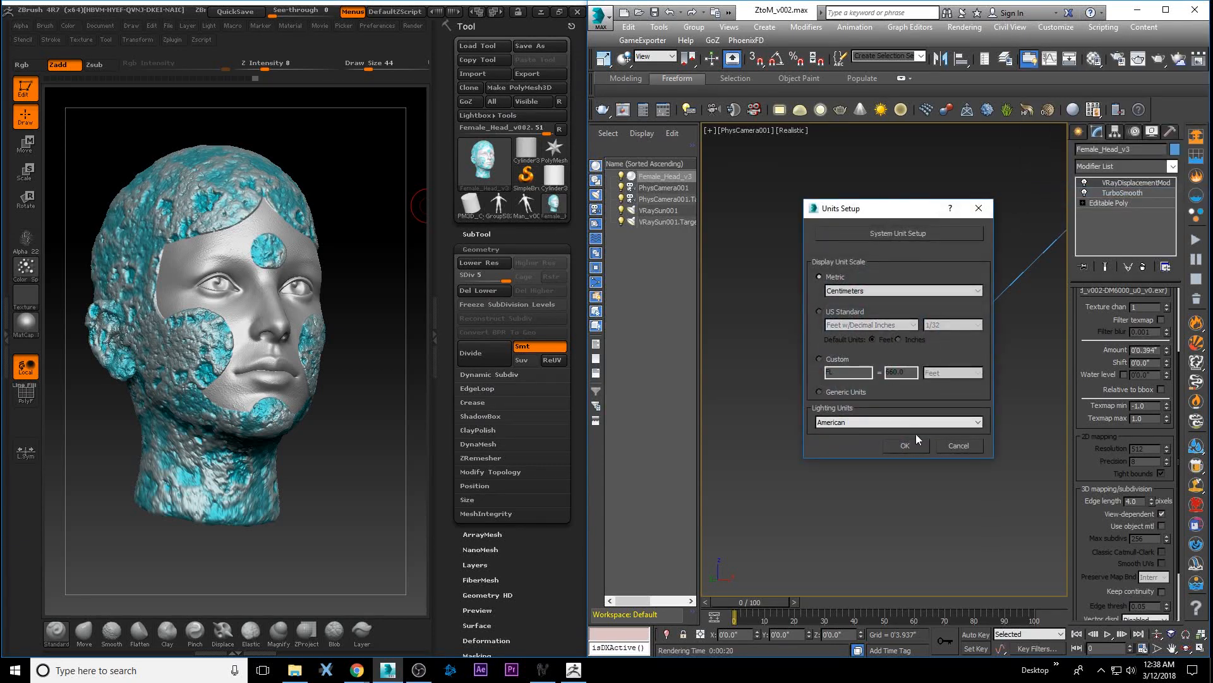
click(905, 445)
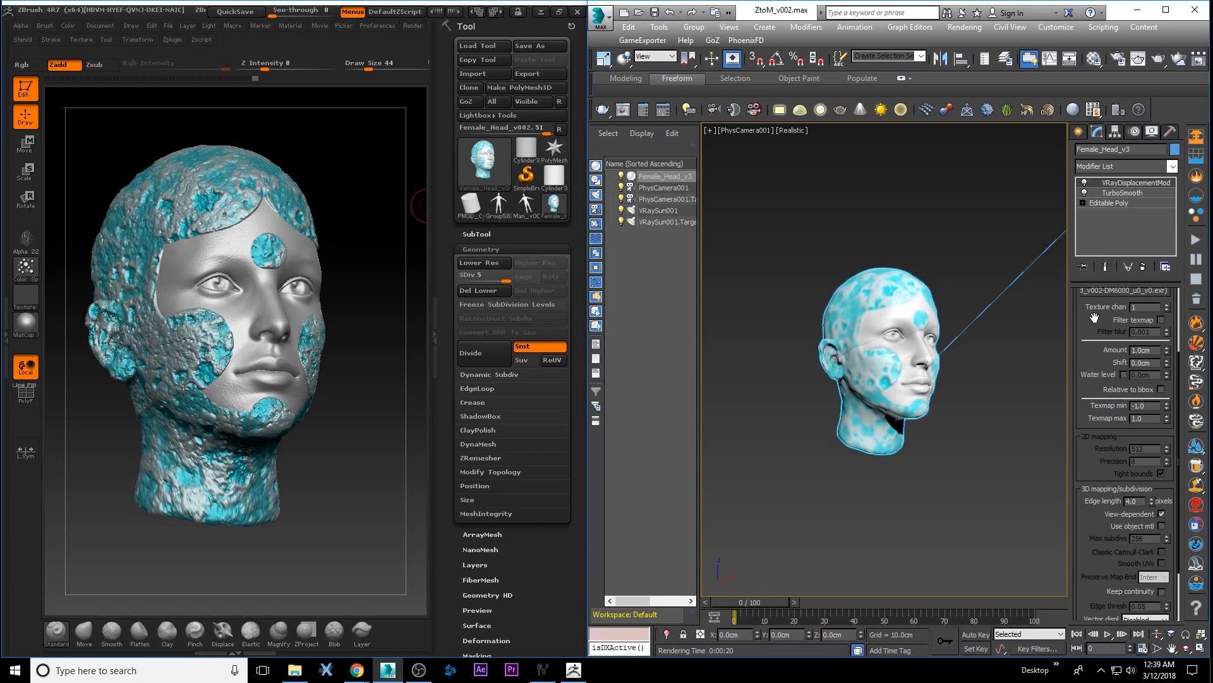
Center the head's pivot to the object.
click(1078, 131)
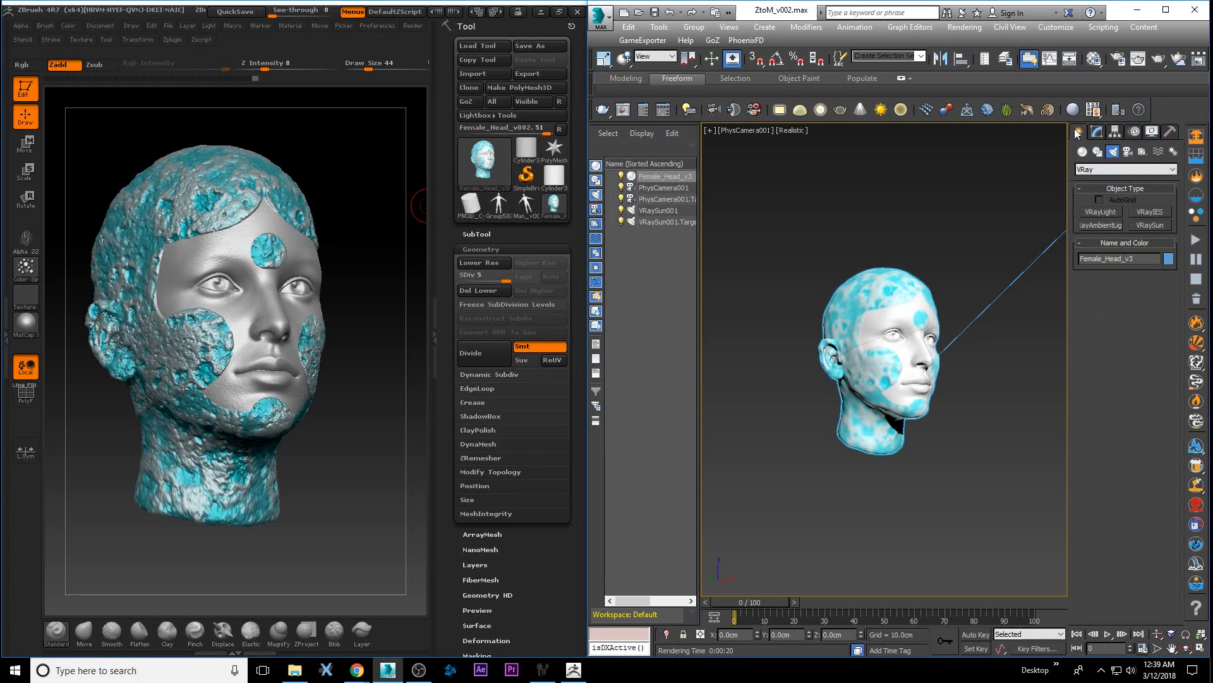
click(888, 314)
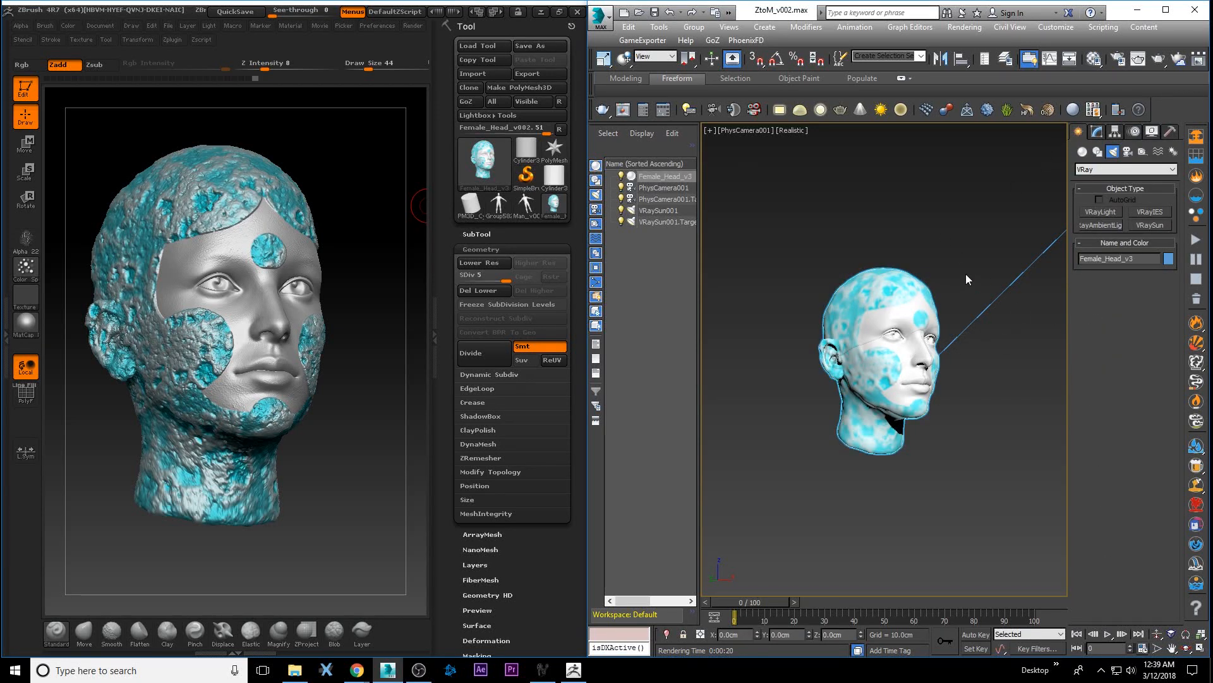
click(1116, 132)
click(1115, 211)
click(1116, 277)
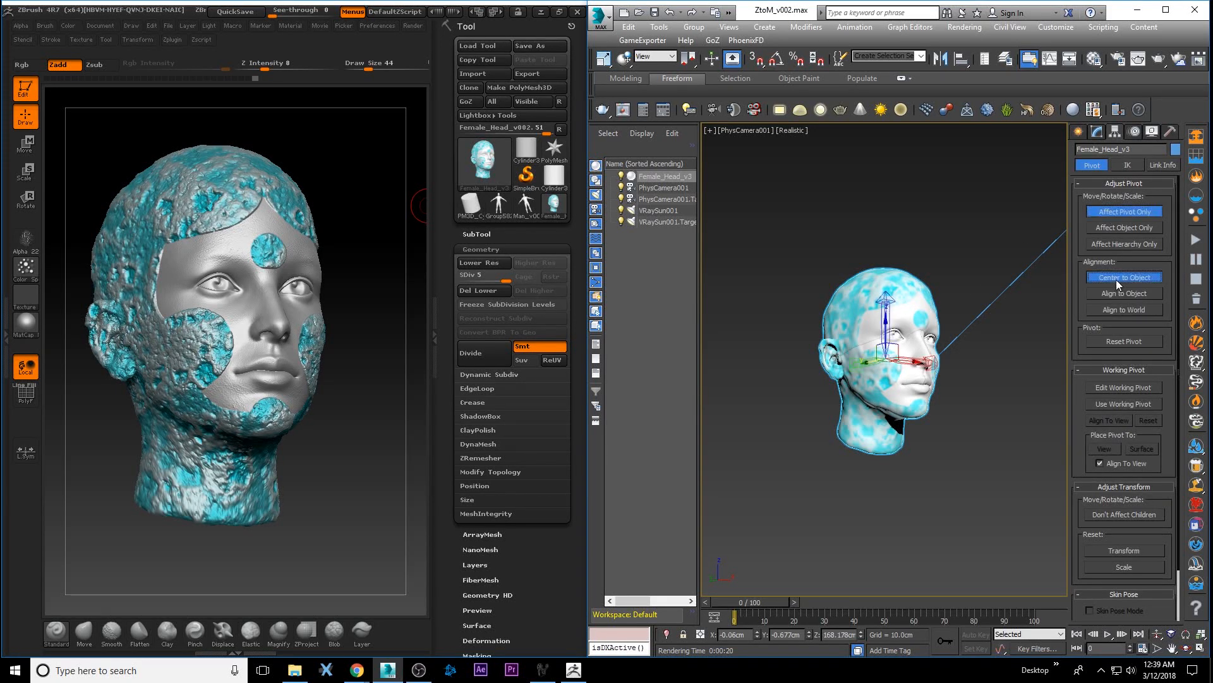
Clone the head about 17 cm along the negative X axis, beside the original.
click(1079, 131)
shift+drag(900, 361, 813, 362)
click(900, 389)
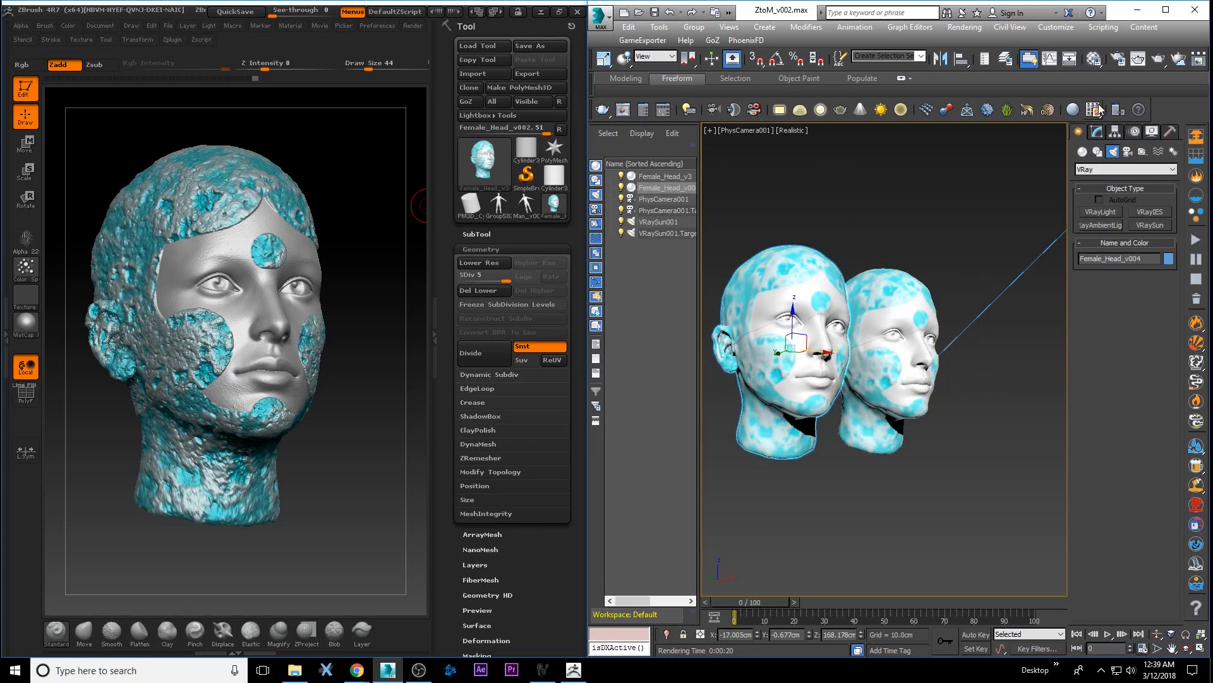
Delete the displacement modifier above TurboSmooth on the cloned head and enable 4 render iterations for TurboSmooth.
click(1097, 131)
right_click(1103, 182)
click(1113, 202)
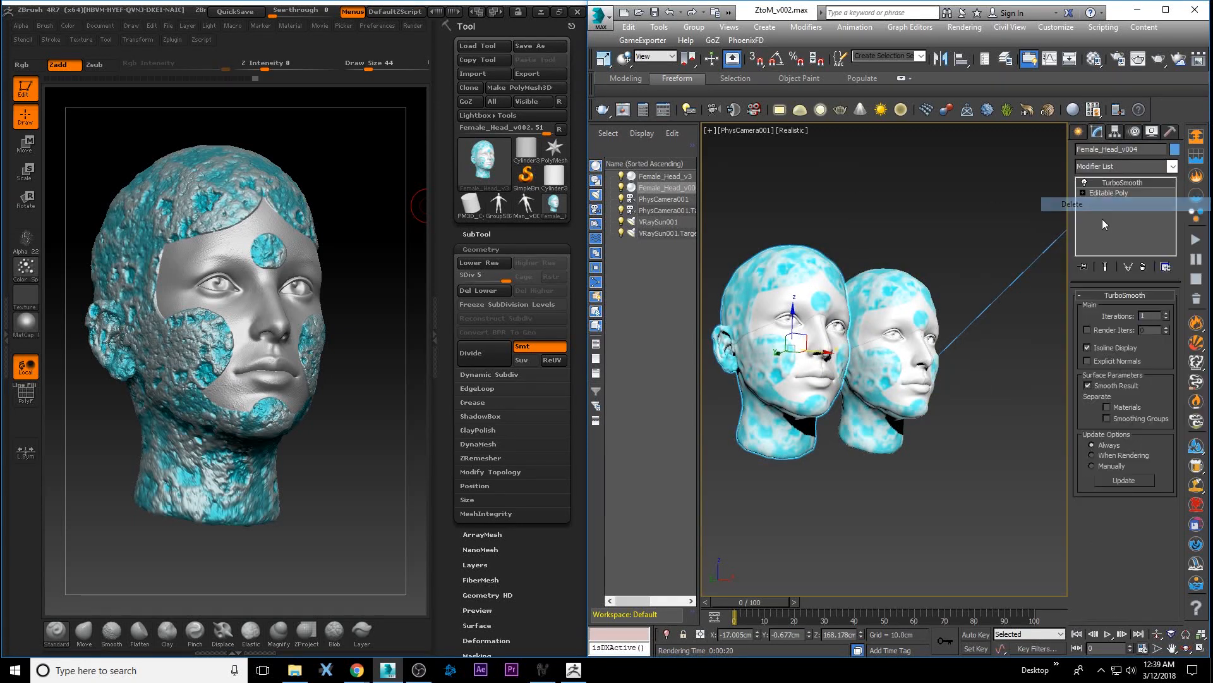
click(1166, 314)
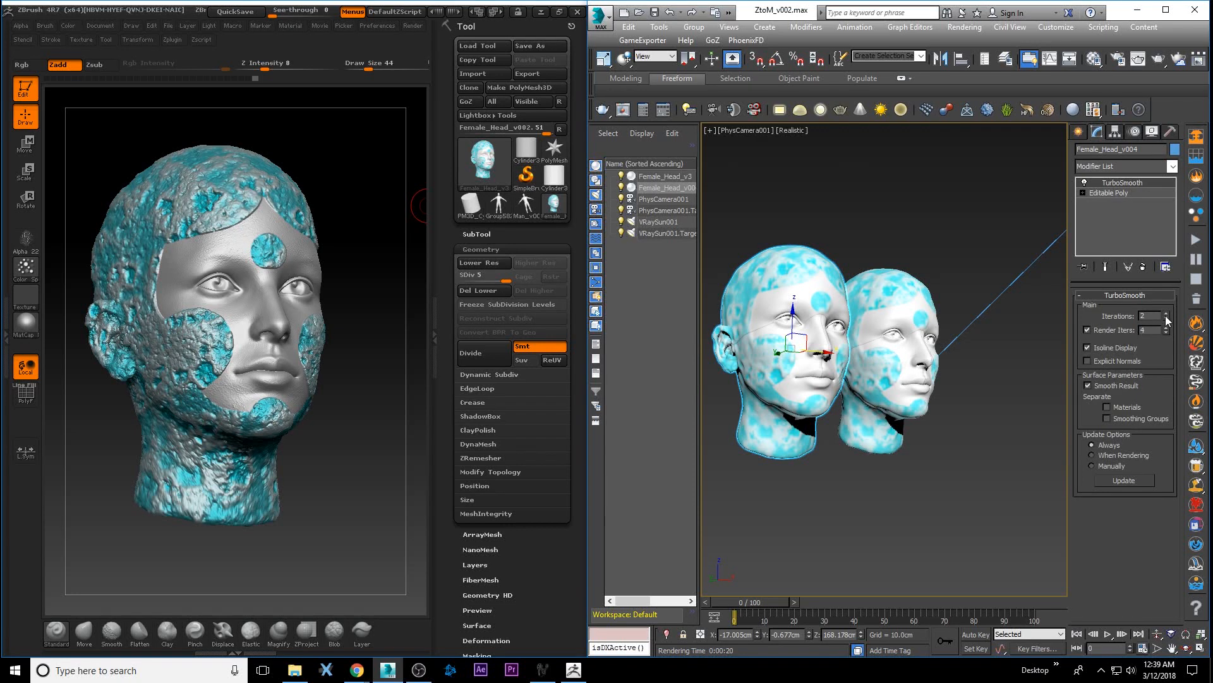
Add a Displace modifier above TurboSmooth on the cloned head.
click(1173, 167)
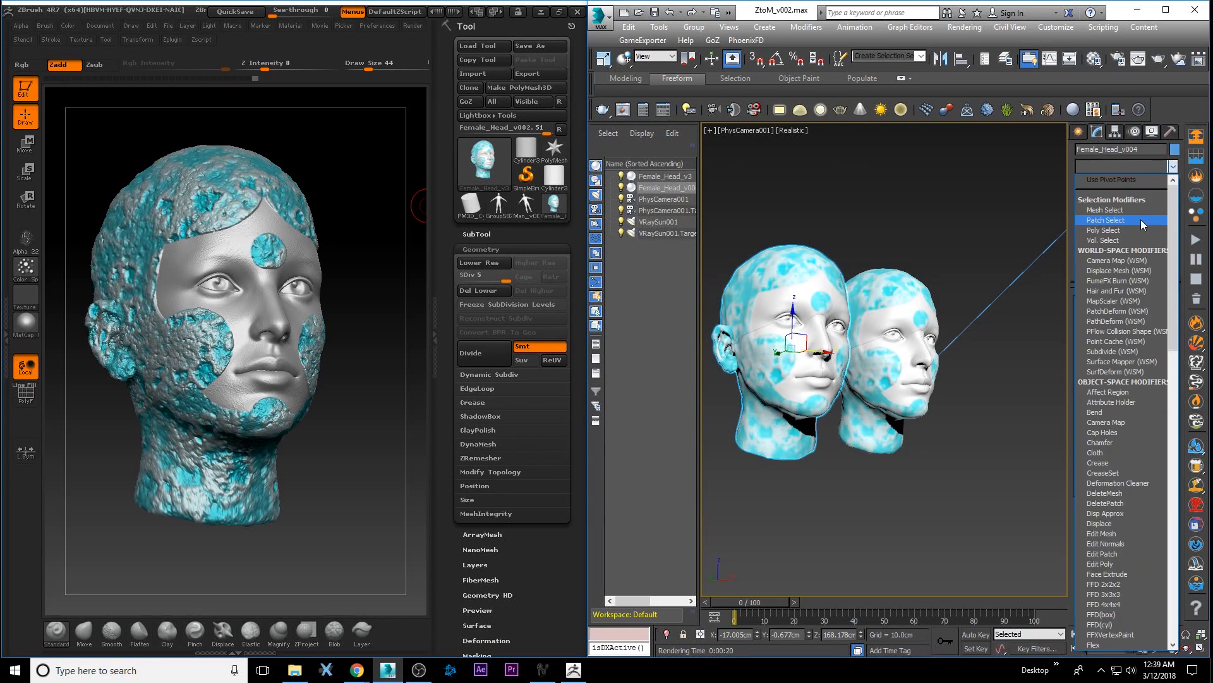
key(d)
key(d)
key(d)
key(d)
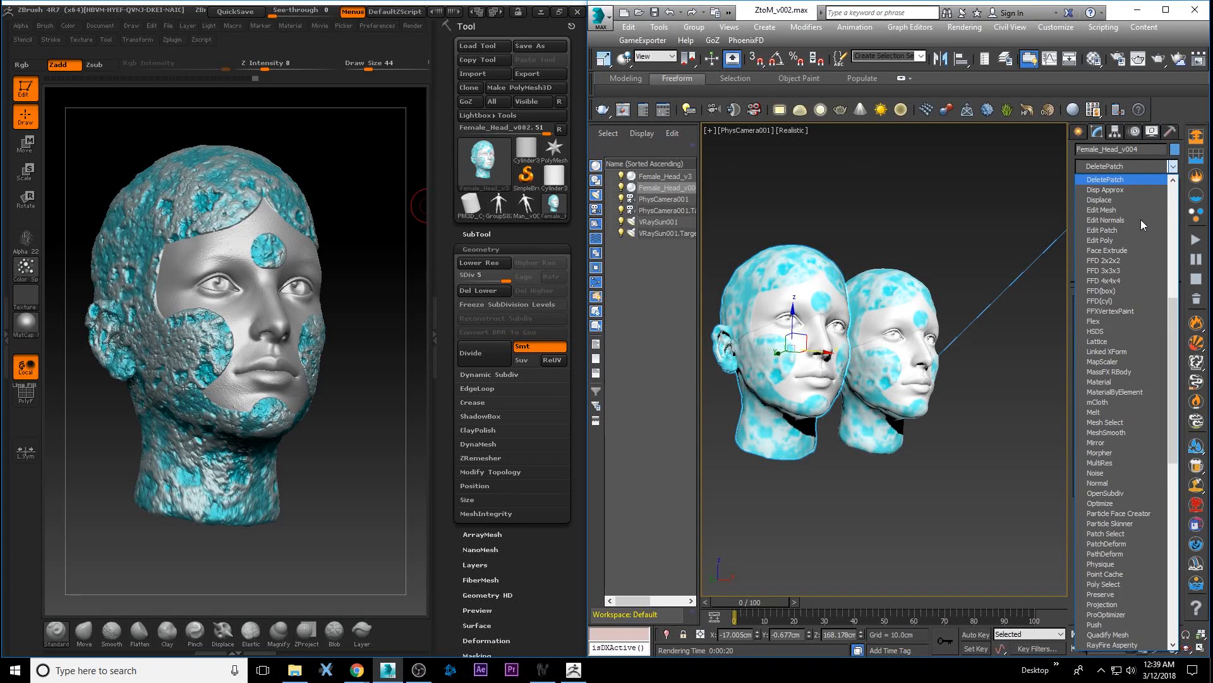
key(d)
key(d)
key(Return)
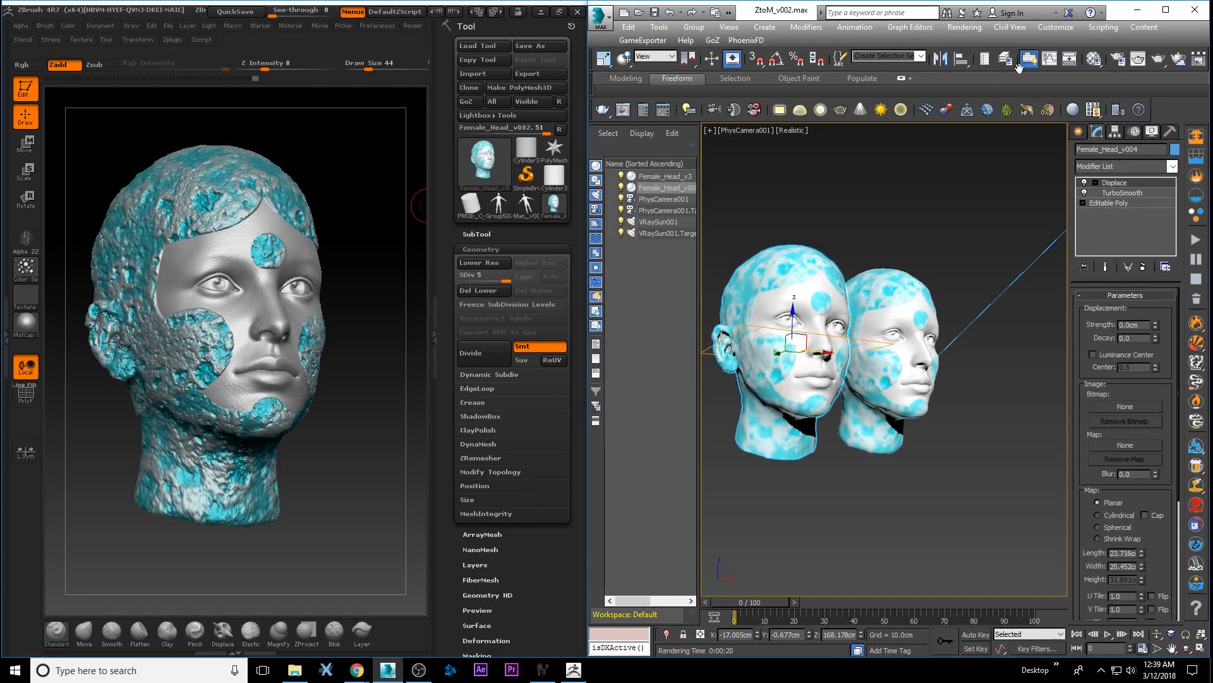
Assign the Female_Head_v002-DM6000_u0_v0.exr map from the Material Editor as the Displace modifier's map.
click(1094, 59)
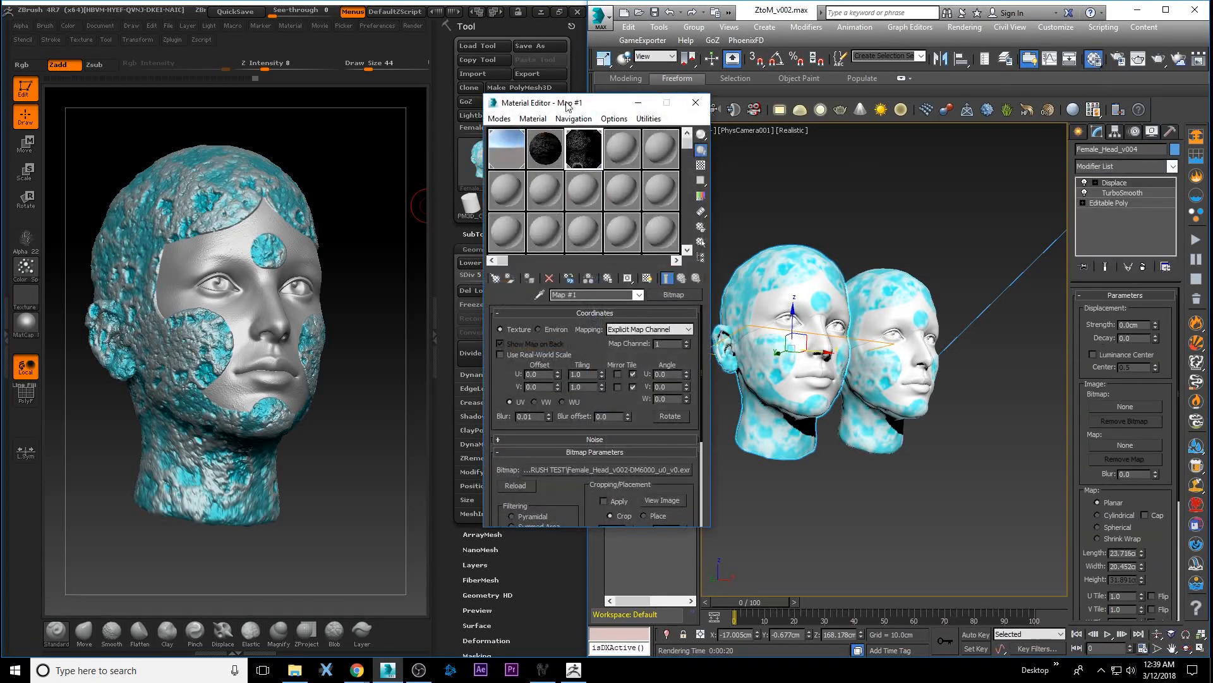
drag(591, 103, 466, 73)
drag(1141, 465, 1132, 445)
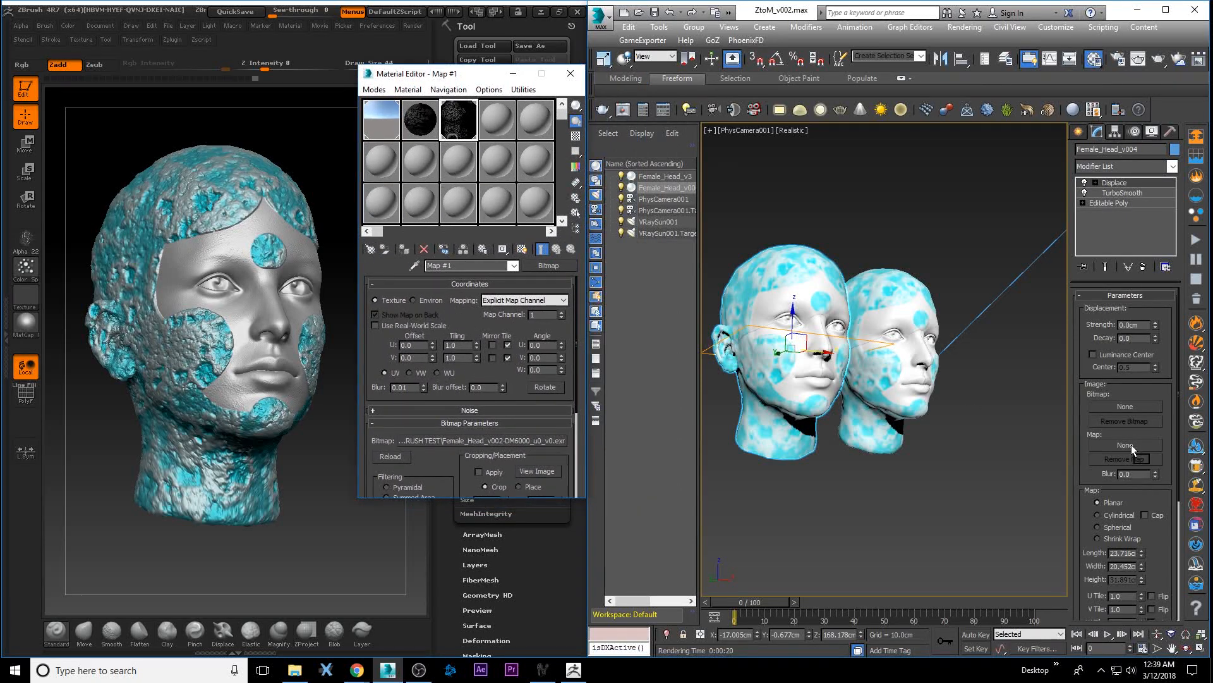
click(887, 376)
Make the Displace modifier use the existing mapping and set its strength to 1 cm.
scroll(1100, 442, down, 3)
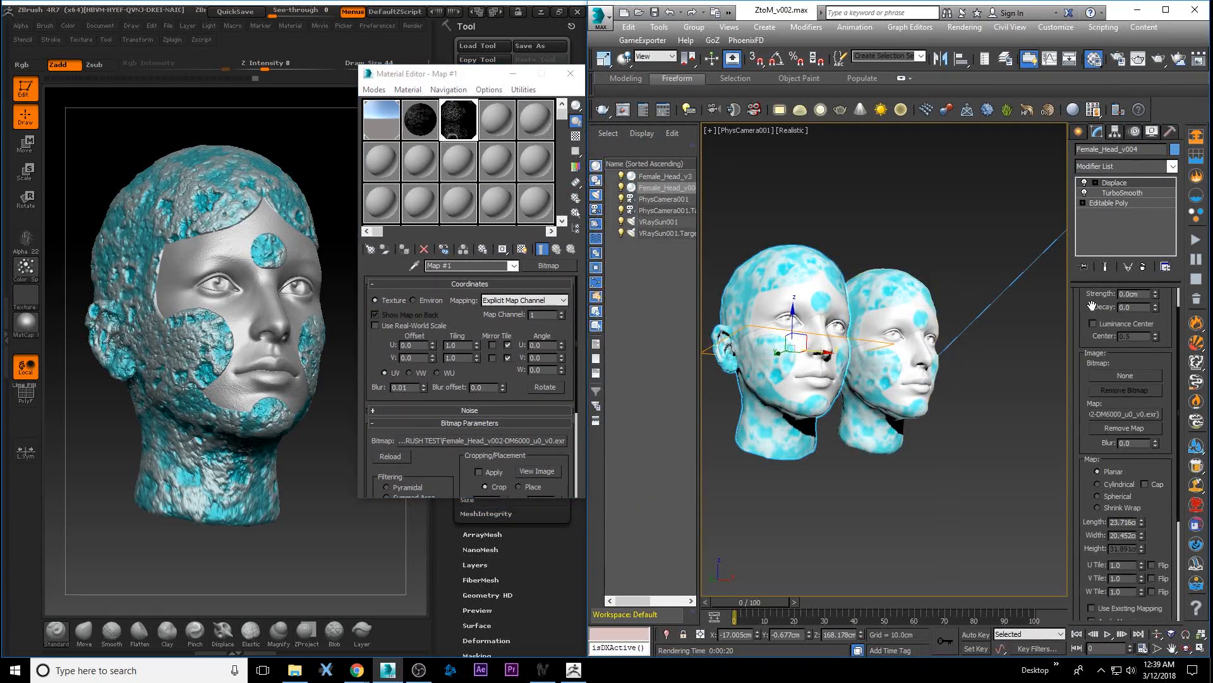
click(1092, 564)
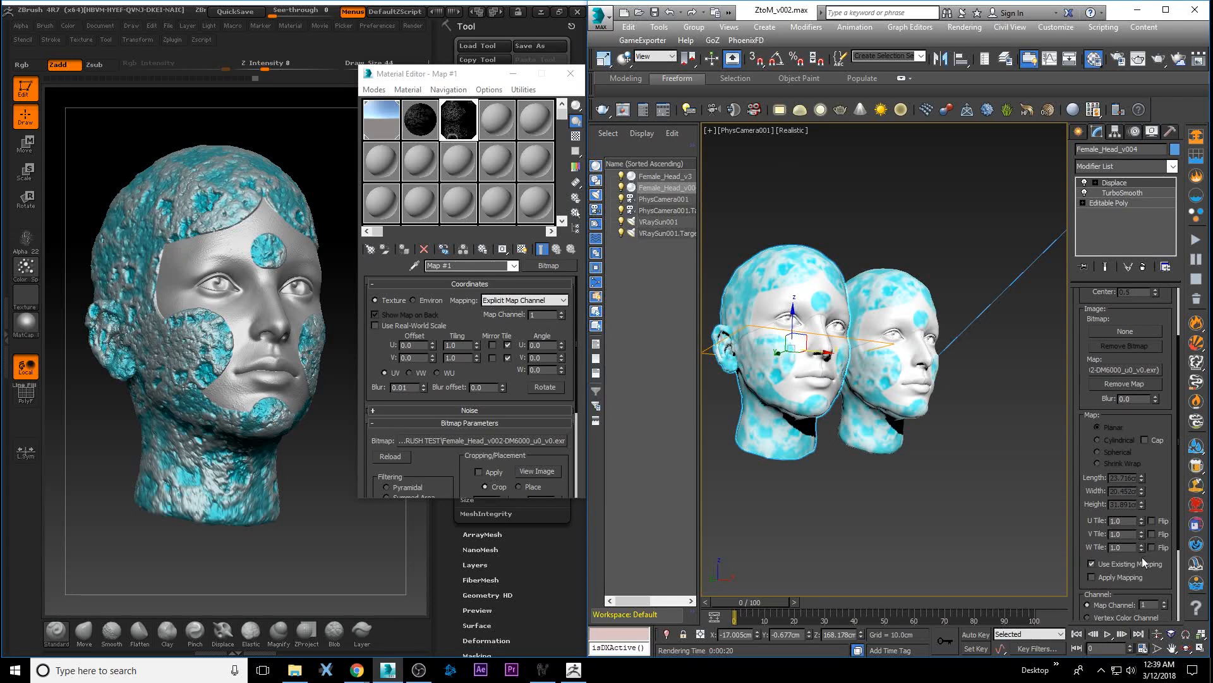
scroll(1143, 557, up, 3)
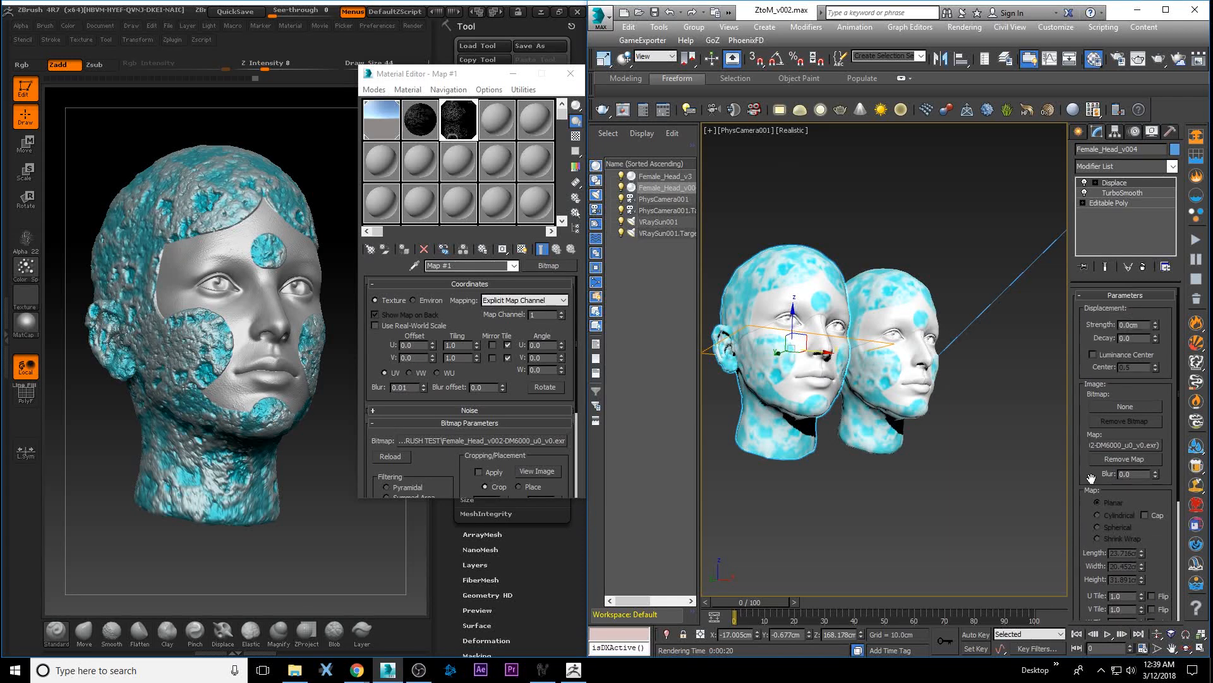
double_click(1131, 327)
text(1)
key(Return)
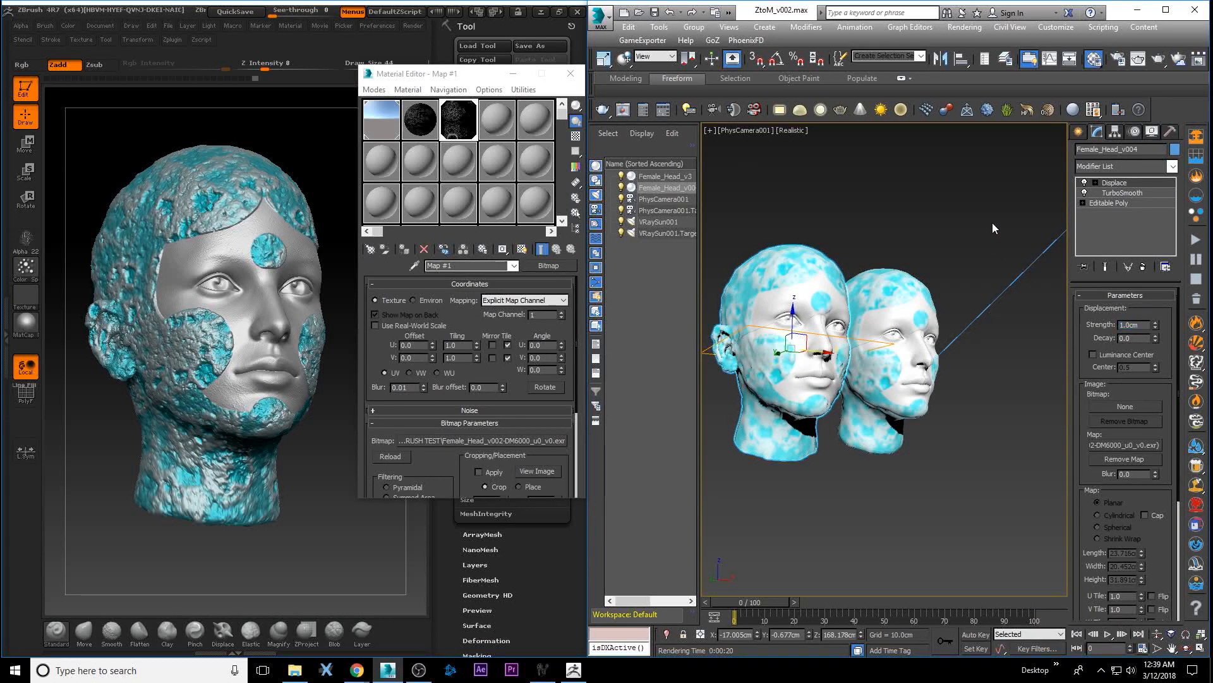
Deselect the cloned head and render both heads from the PhysCamera001 view.
click(992, 222)
click(1077, 134)
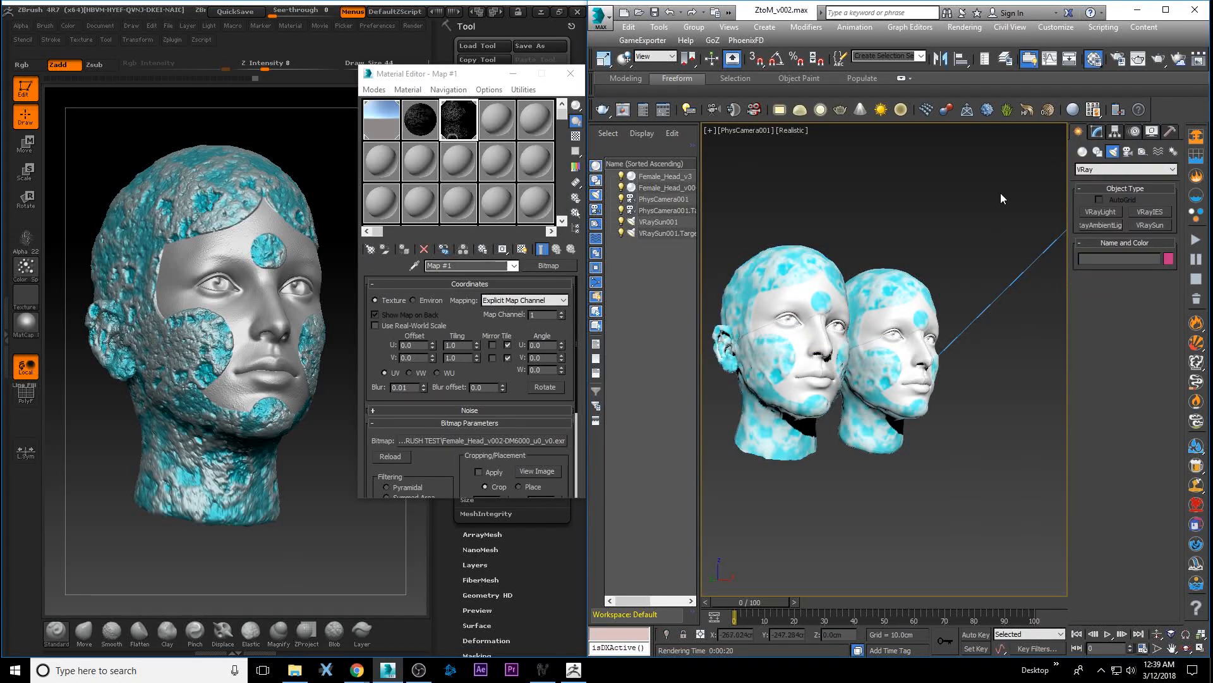
click(1161, 59)
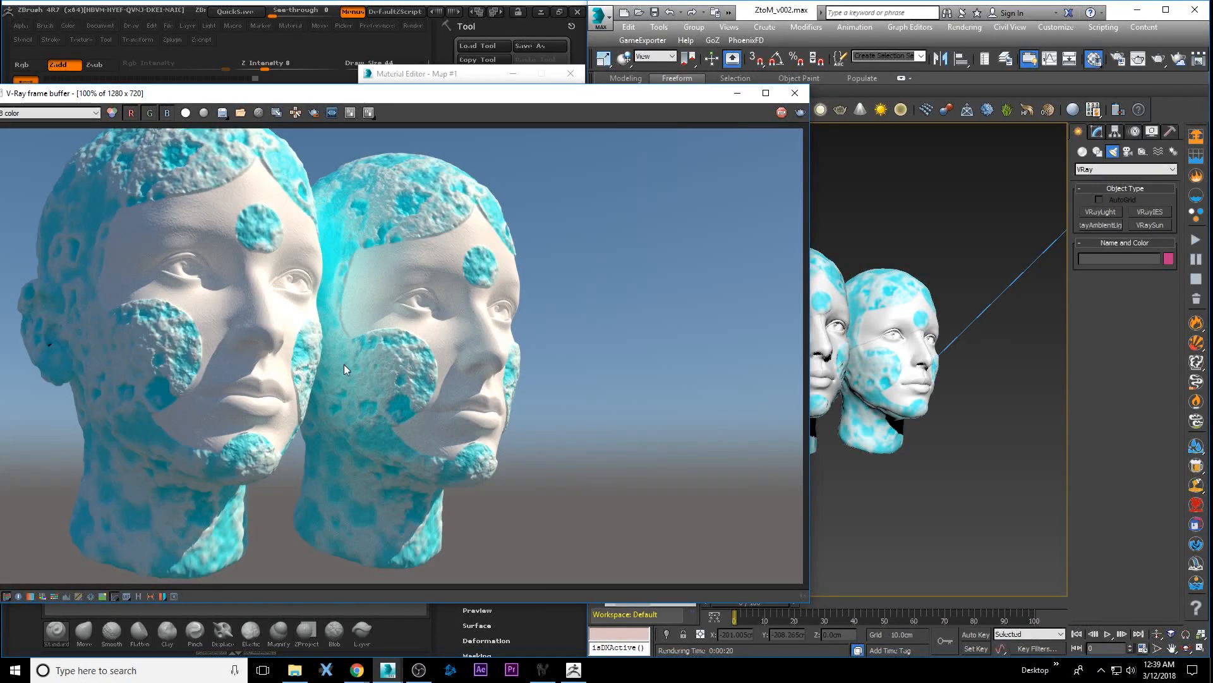
Examine the rendered faces up close to compare the displacement detail of both heads, and close the render windows.
scroll(266, 347, up, 1)
middle_drag(332, 328, 397, 346)
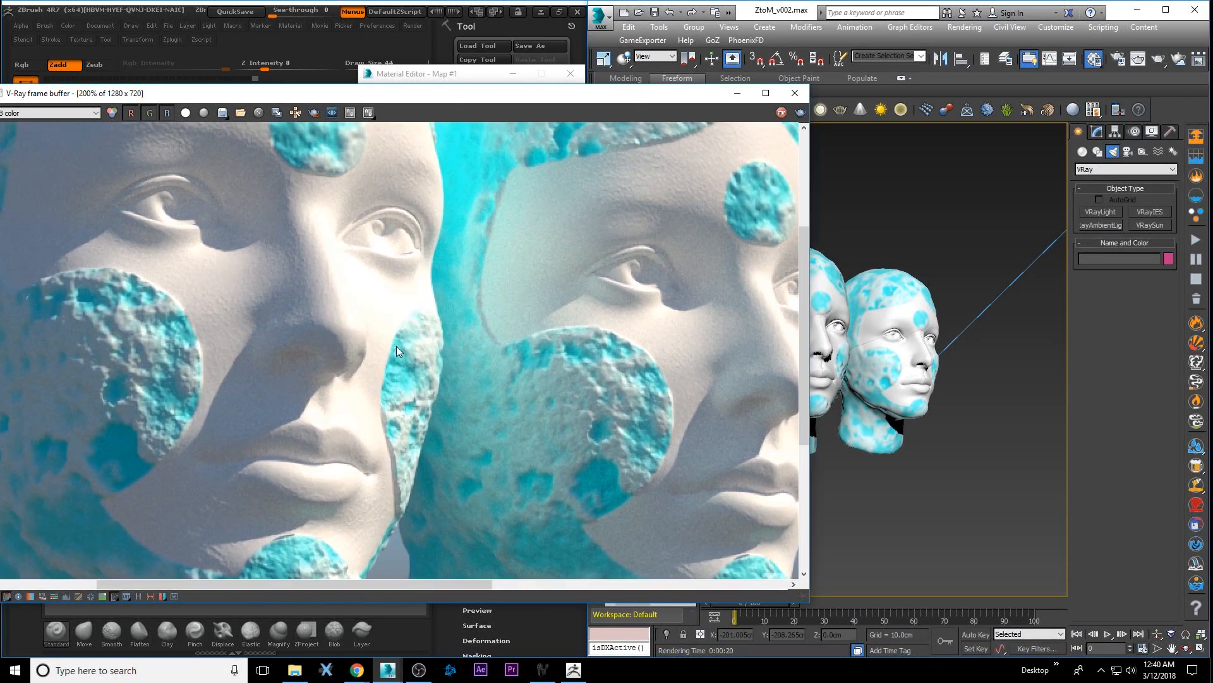
scroll(415, 321, down, 1)
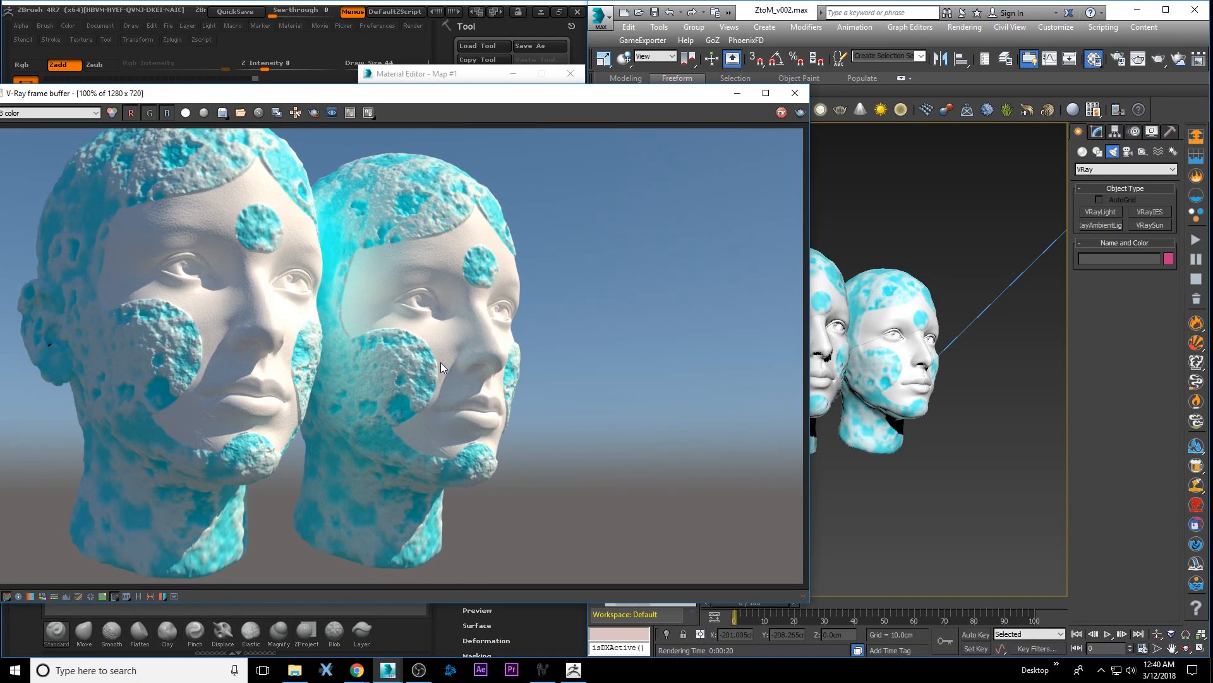
scroll(169, 379, up, 2)
scroll(293, 344, down, 1)
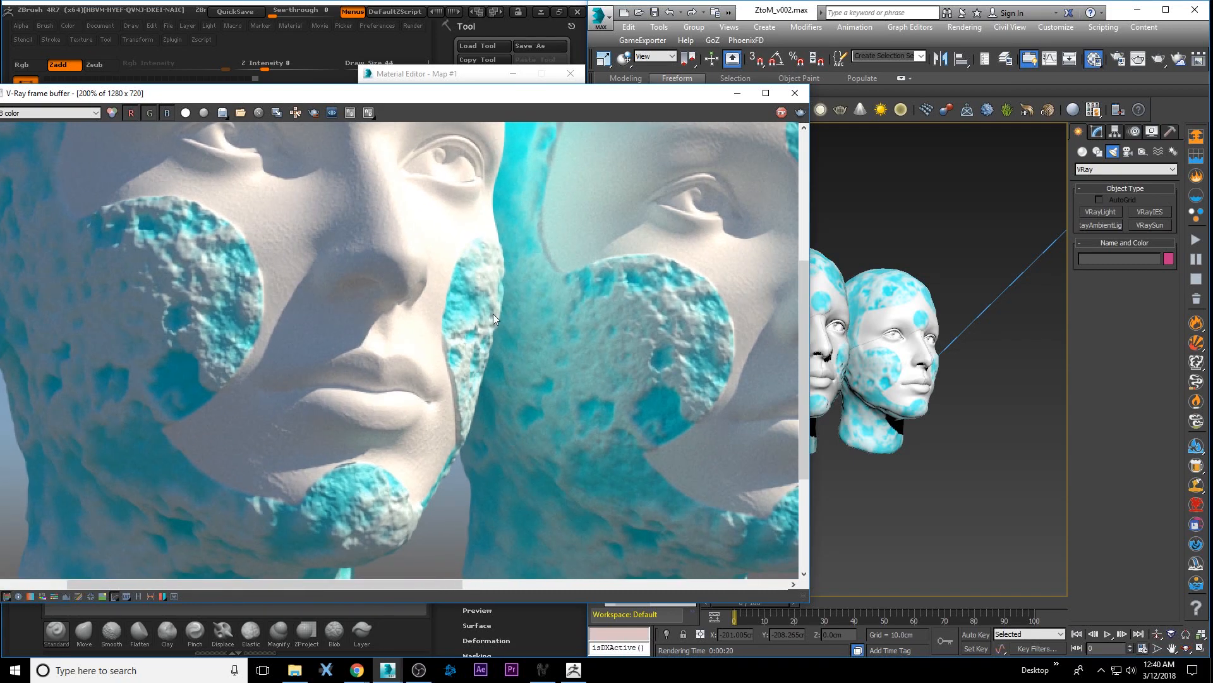
scroll(431, 321, down, 2)
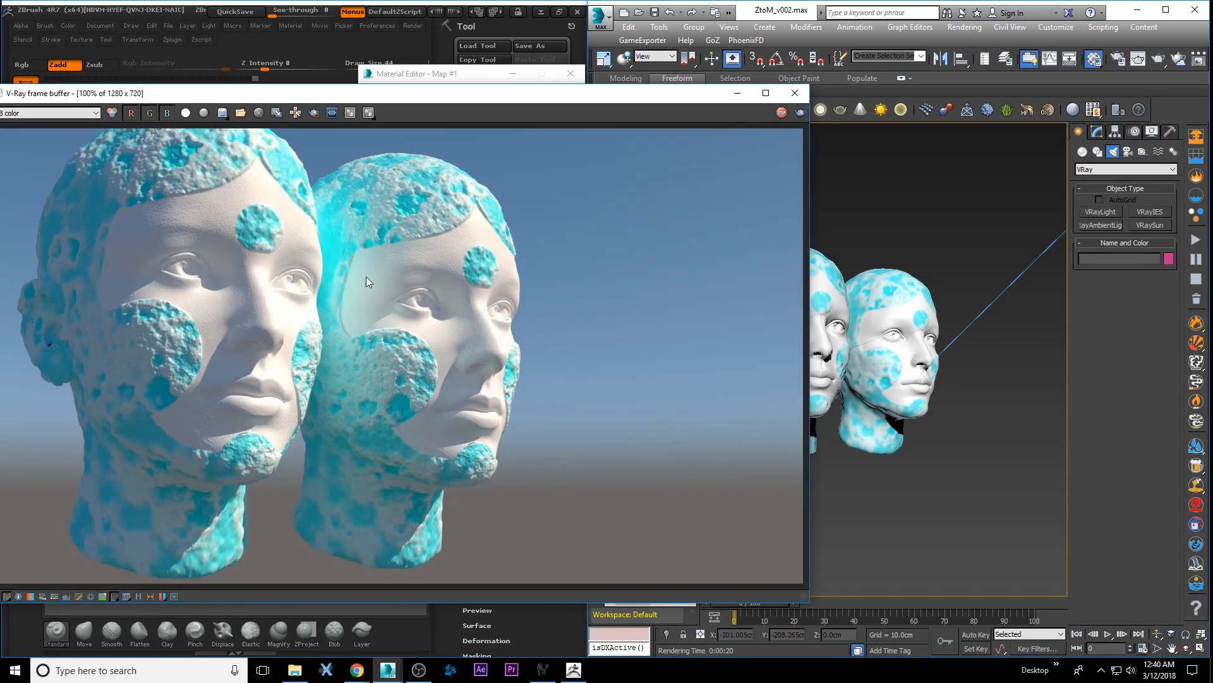
scroll(381, 312, up, 1)
click(795, 92)
click(754, 122)
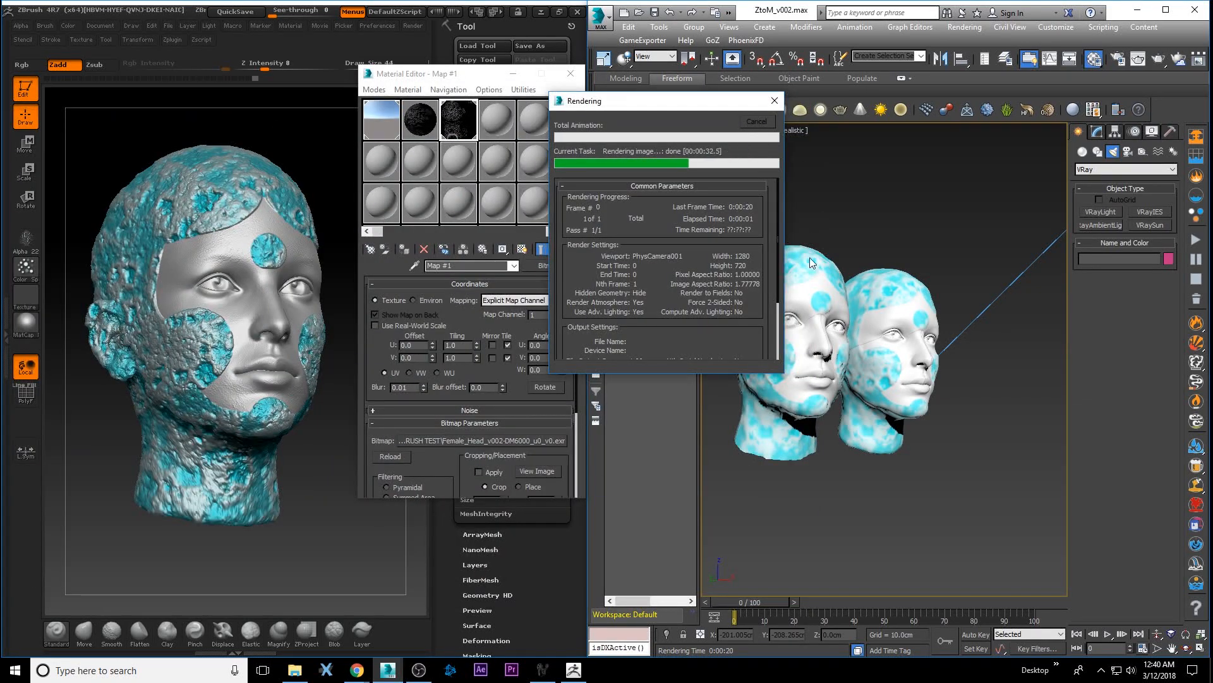
Reselect the cloned head and open the settings of its TurboSmooth modifier.
click(788, 269)
click(1096, 132)
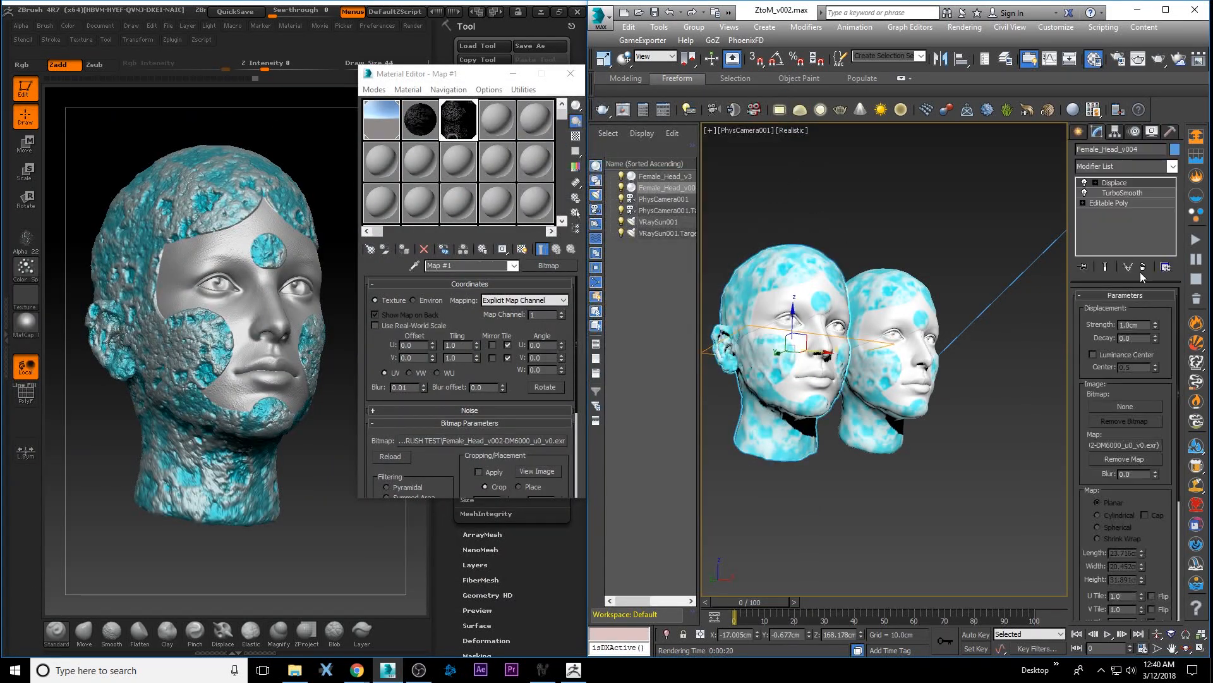
click(1125, 194)
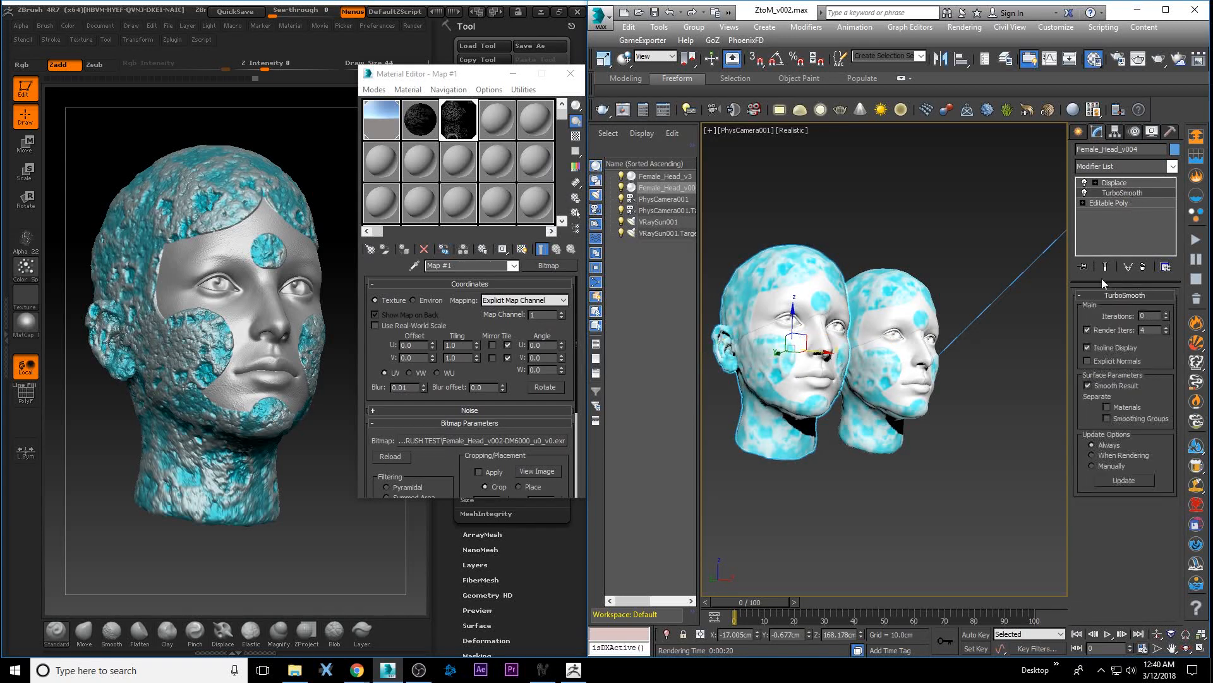